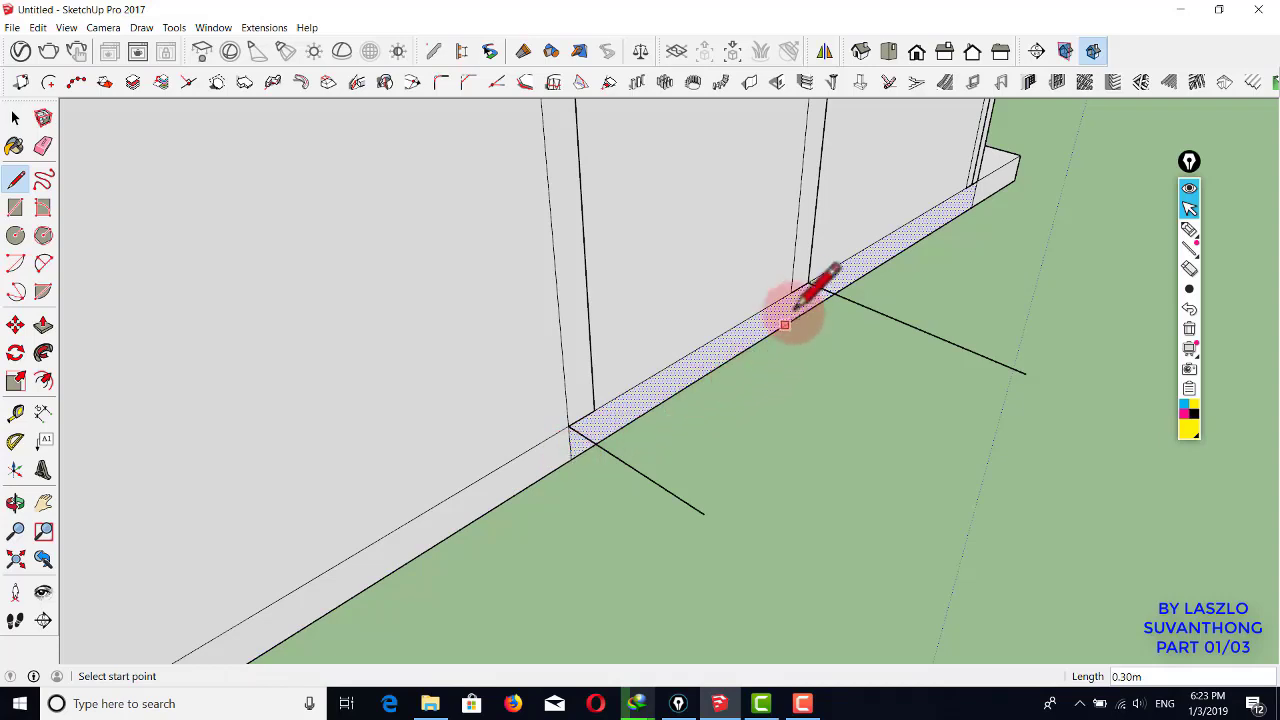
# - Split the slab's side face with a 0.30 m vertical line at the column and pull the section between the two columns outward
pyautogui.click(809, 300)
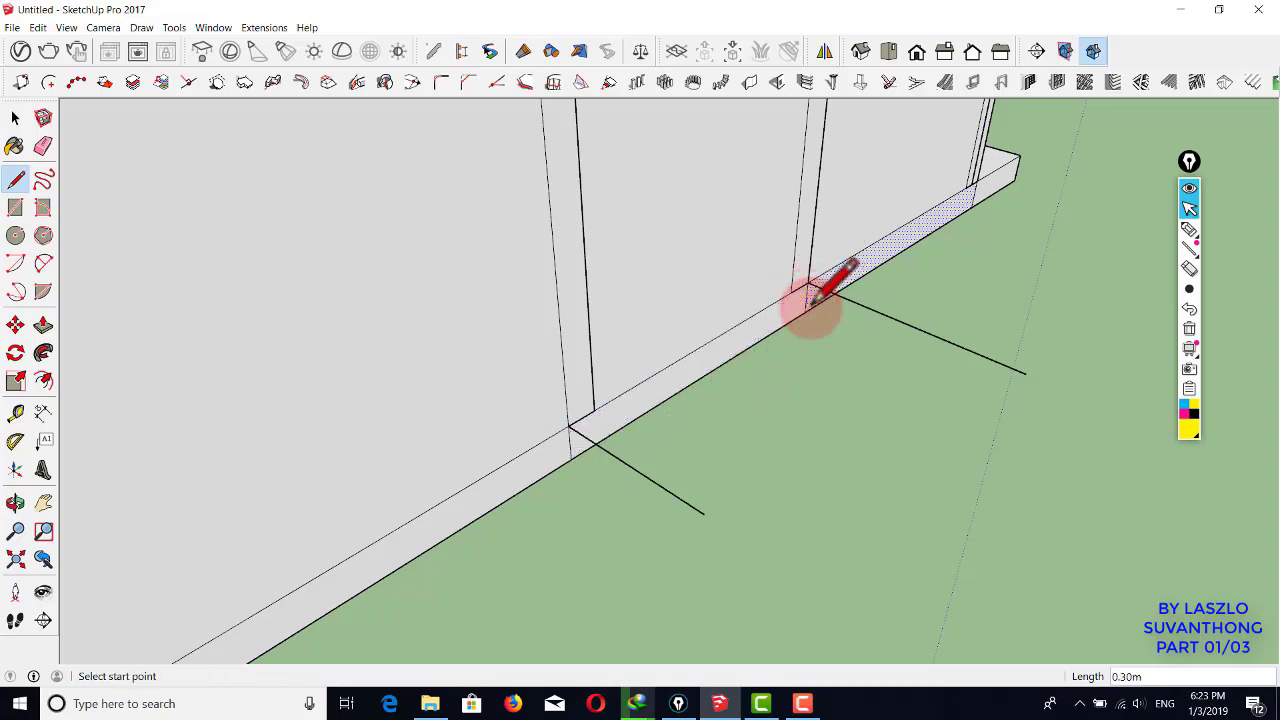
pyautogui.press('space')
pyautogui.click(780, 321)
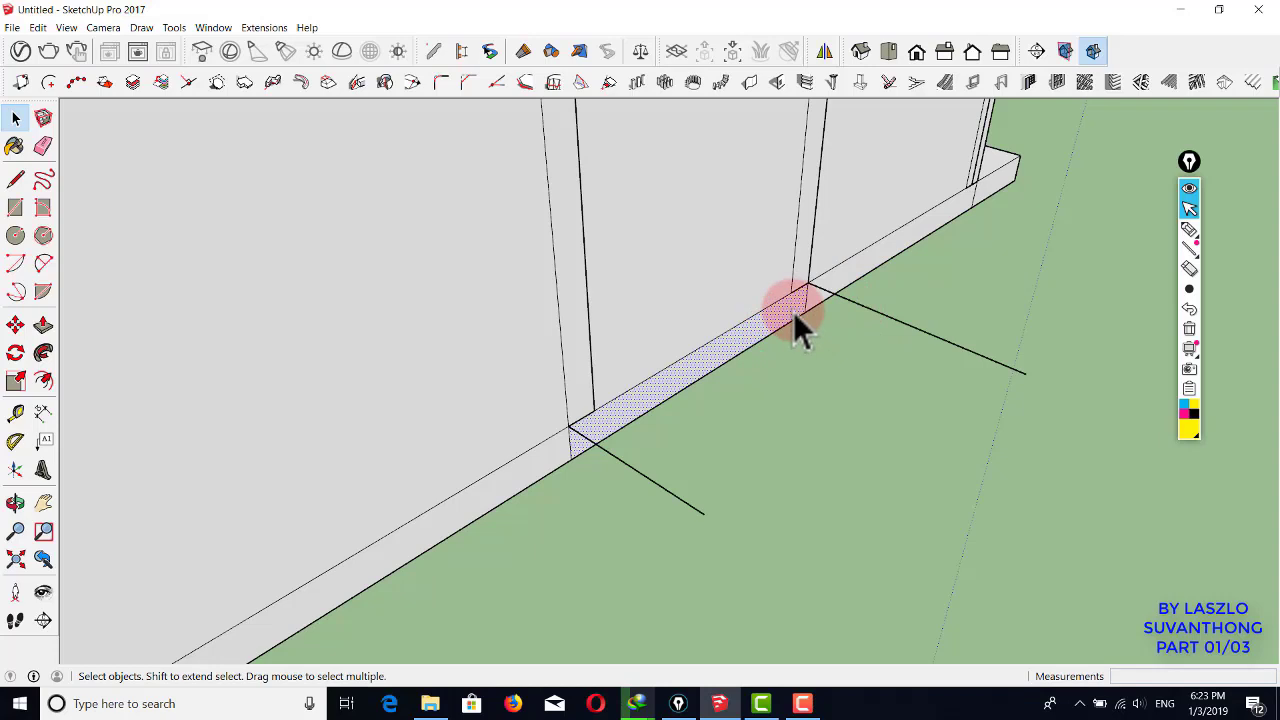
pyautogui.press('p')
pyautogui.click(793, 311)
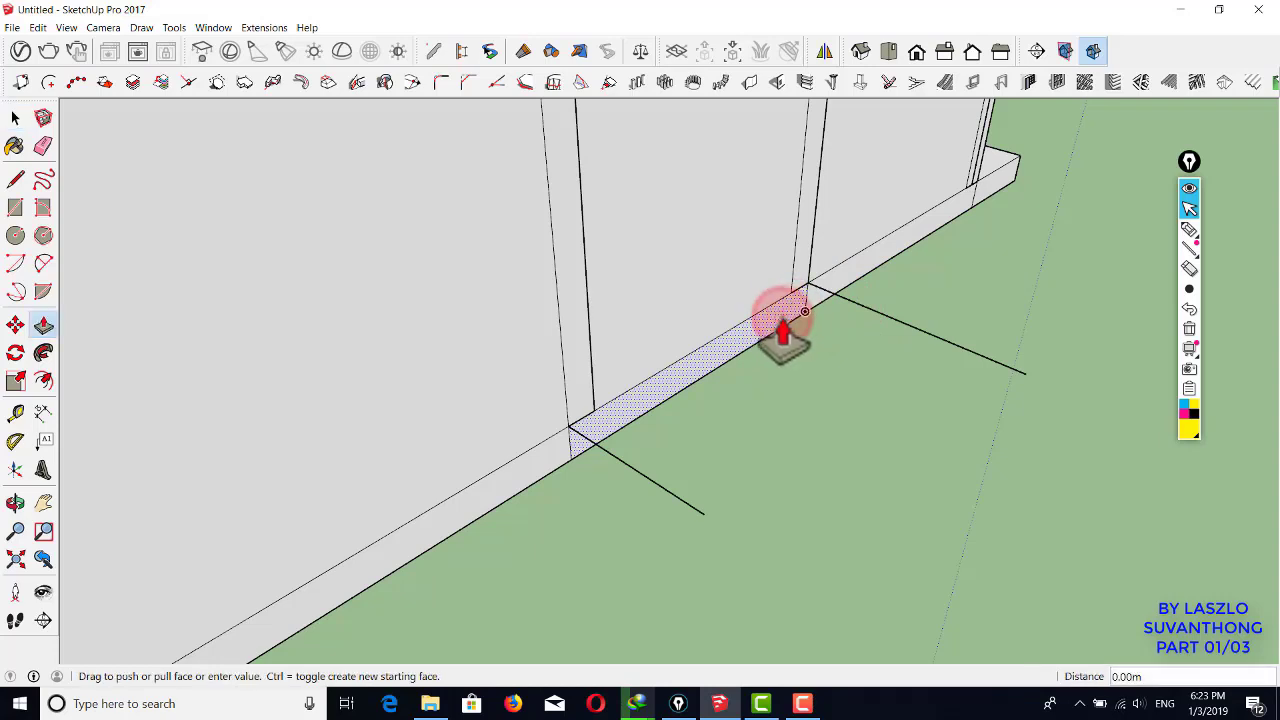
pyautogui.moveTo(800, 335); pyautogui.dragTo(846, 360)
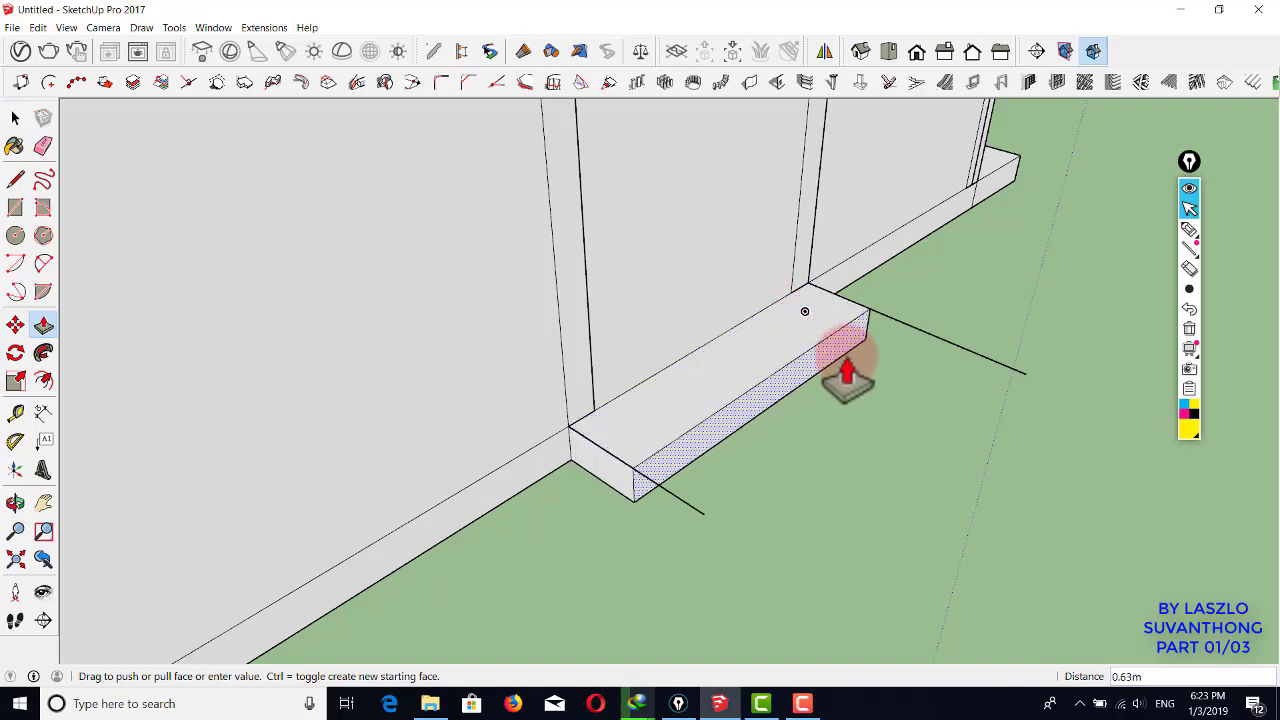
pyautogui.press('Return')
pyautogui.press('space')
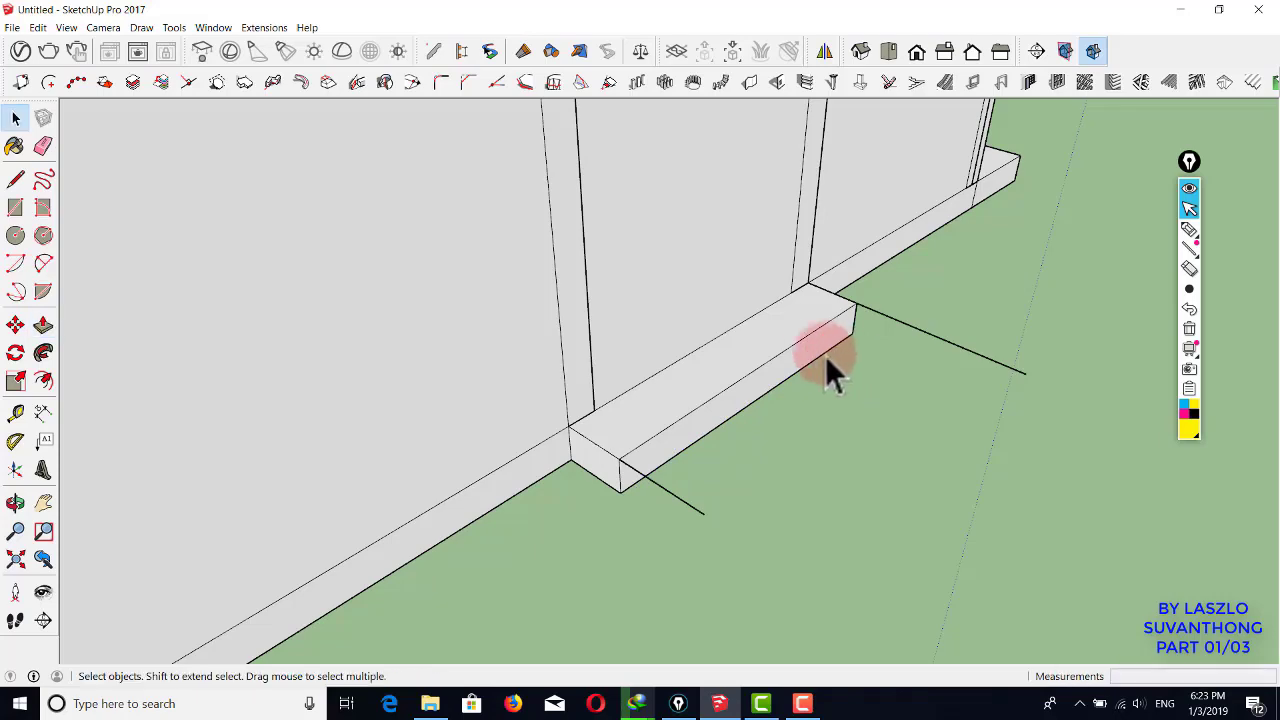
# - Push the outer wall panel above the slab extension inward through its thickness to open the space between the columns
pyautogui.scroll(-5, 806, 352)
pyautogui.keyDown('shift'); pyautogui.moveTo(758, 318); pyautogui.dragTo(743, 337, button='middle'); pyautogui.keyUp('shift')
pyautogui.scroll(3, 759, 320)
pyautogui.click(759, 320)
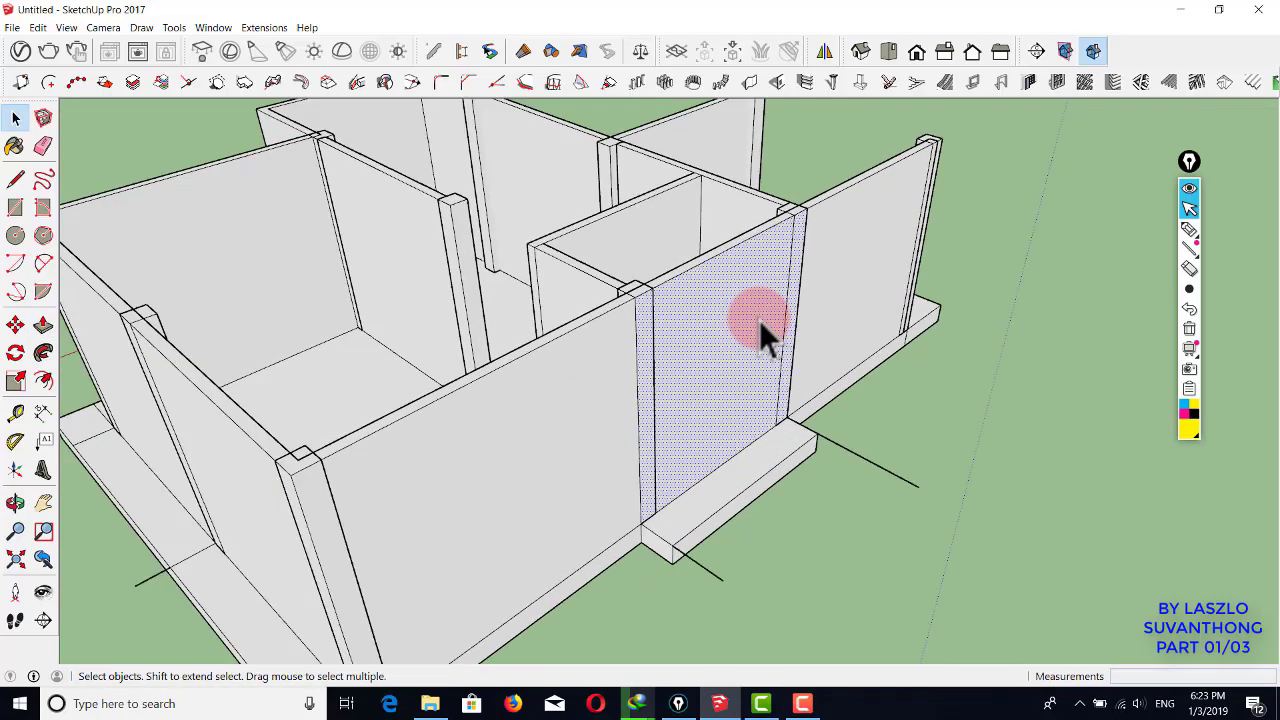
pyautogui.press('p')
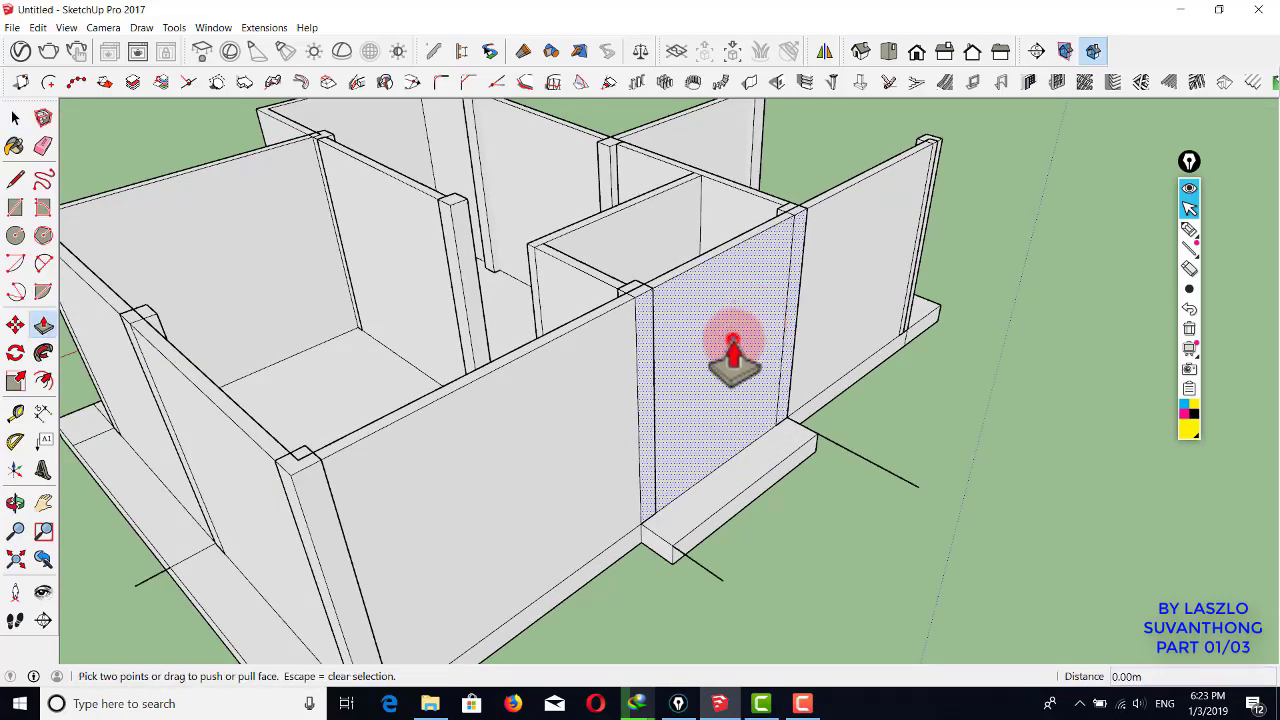
pyautogui.moveTo(728, 343); pyautogui.dragTo(720, 330)
pyautogui.click(720, 330)
pyautogui.press('space')
# - Offset the outline of the open corner floor face inward by 0.12 m
pyautogui.moveTo(714, 300); pyautogui.dragTo(688, 398, button='middle')
pyautogui.scroll(3, 585, 425)
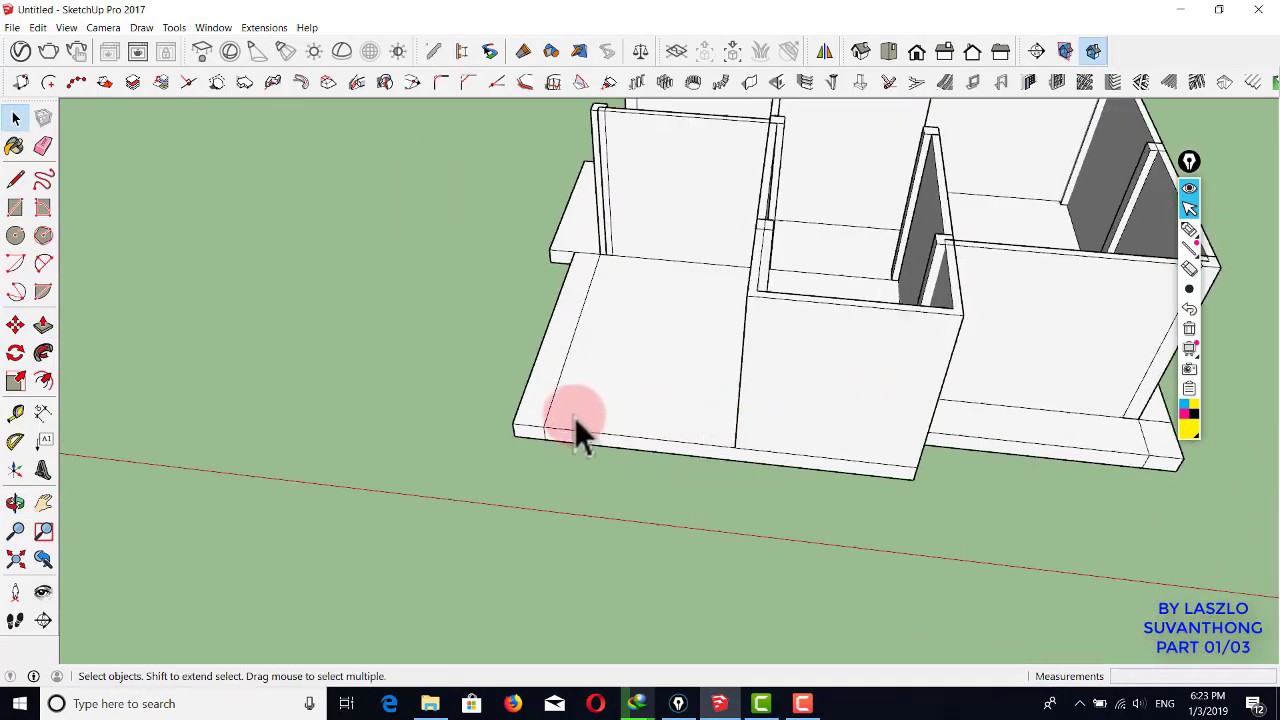
pyautogui.click(583, 390)
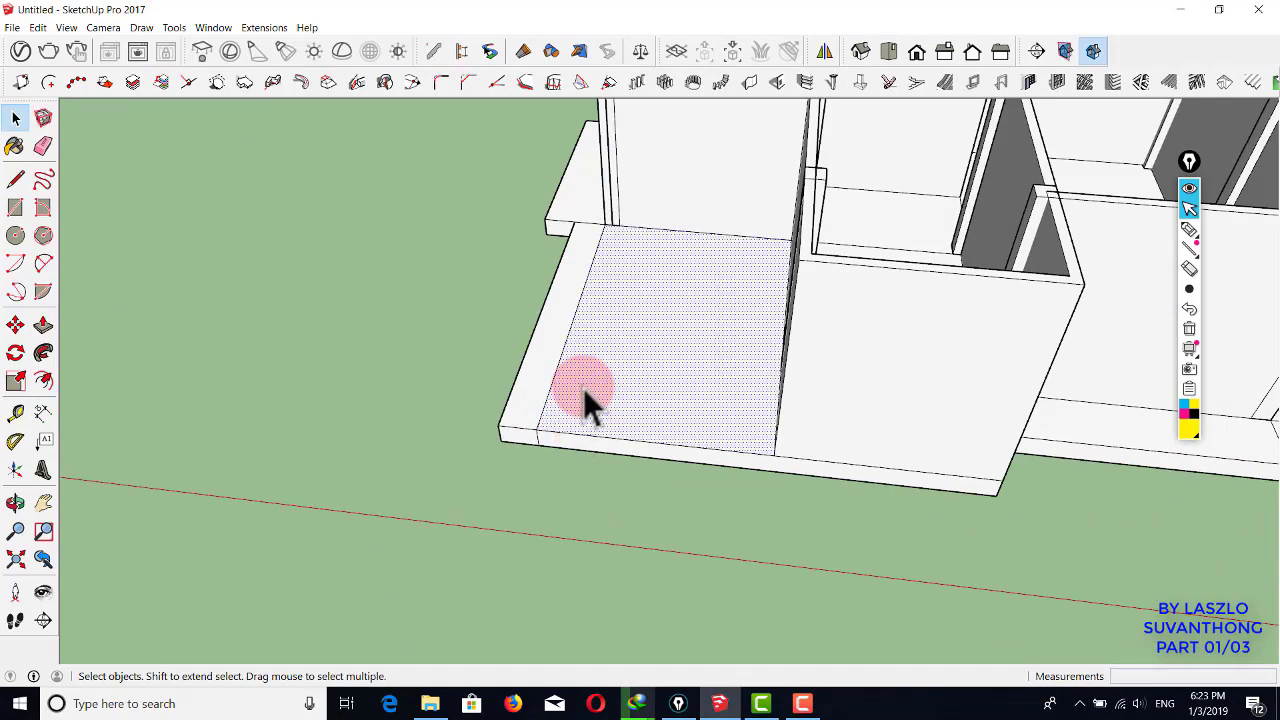
pyautogui.scroll(2, 592, 431)
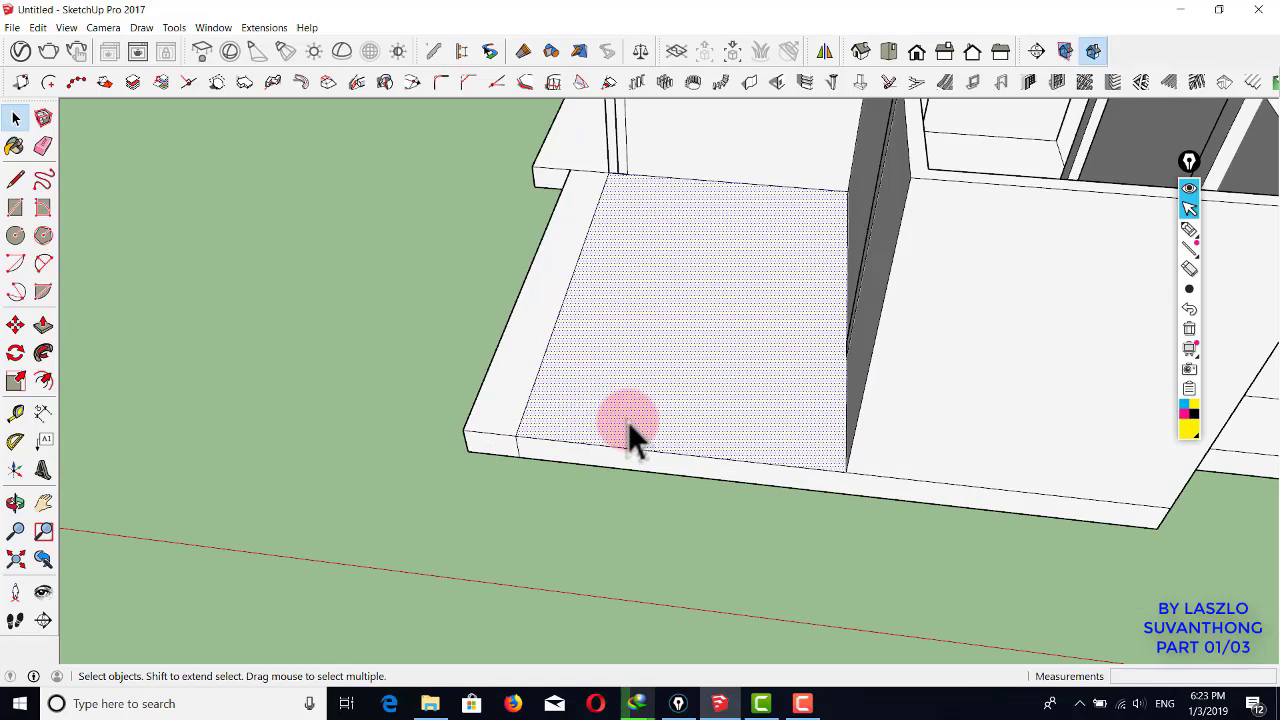
pyautogui.press('o')
pyautogui.press('f')
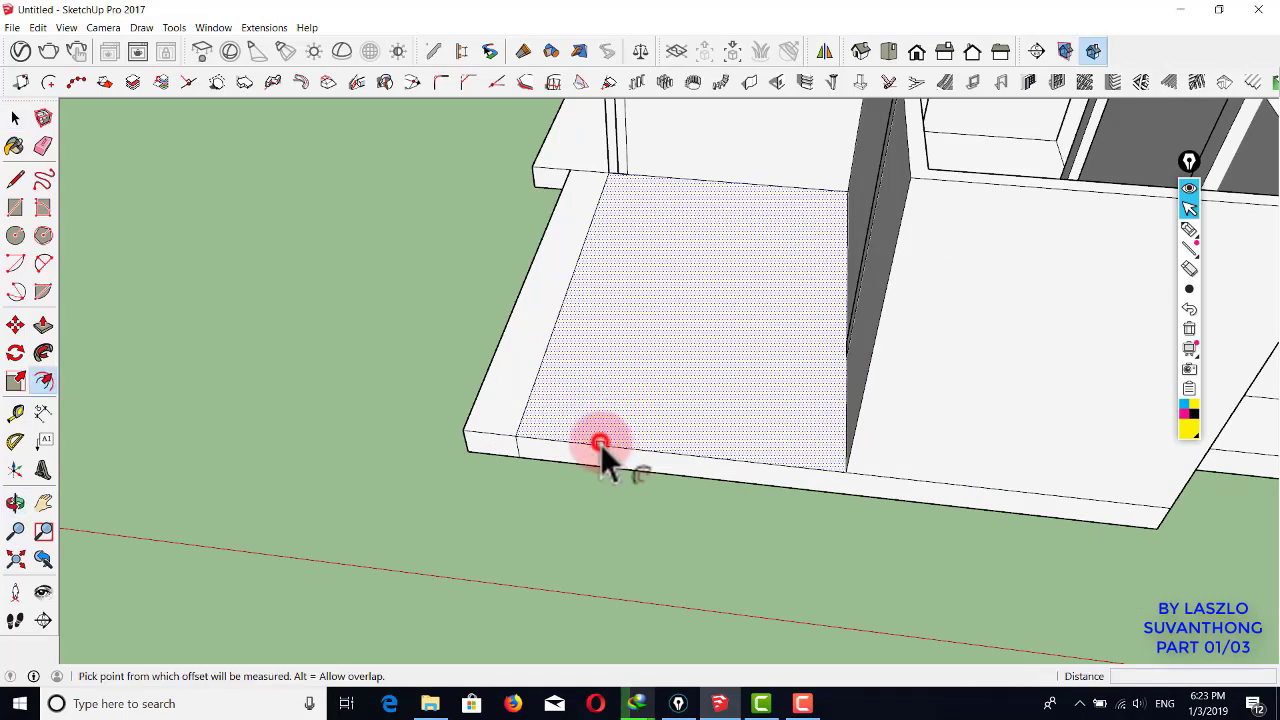
pyautogui.click(601, 443)
pyautogui.moveTo(602, 430); pyautogui.dragTo(680, 434, button='middle')
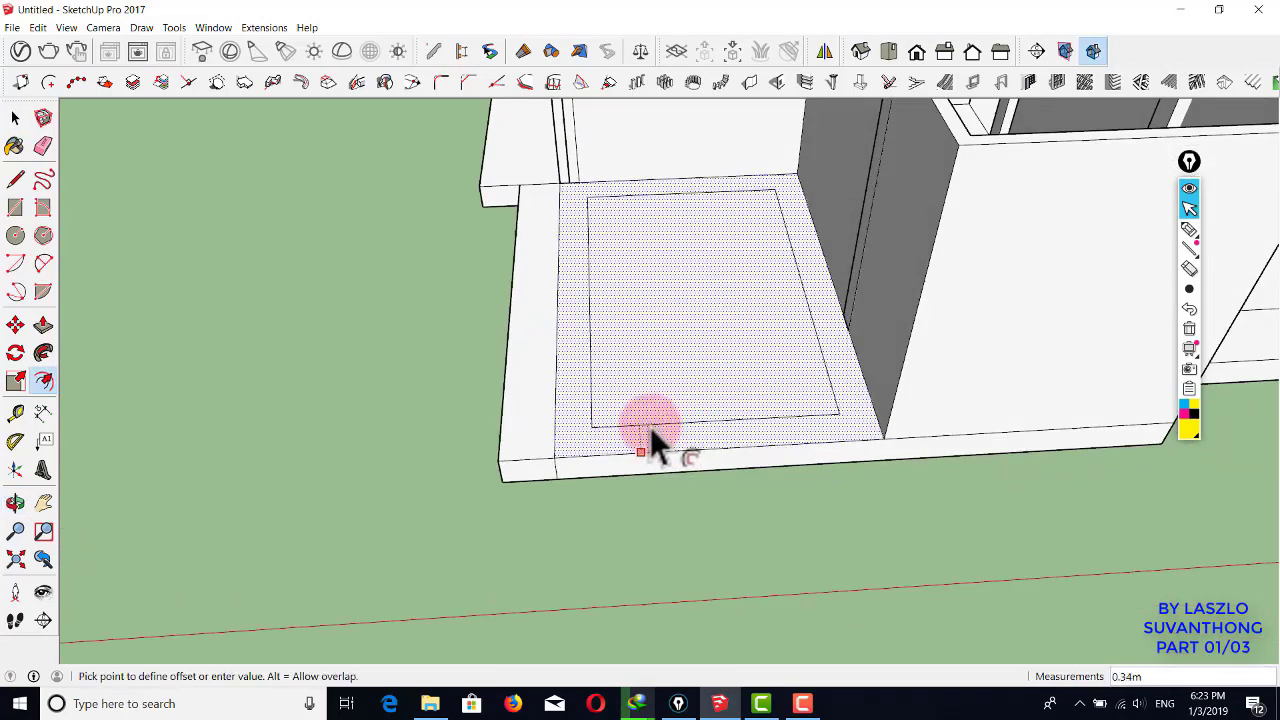
pyautogui.click(649, 430)
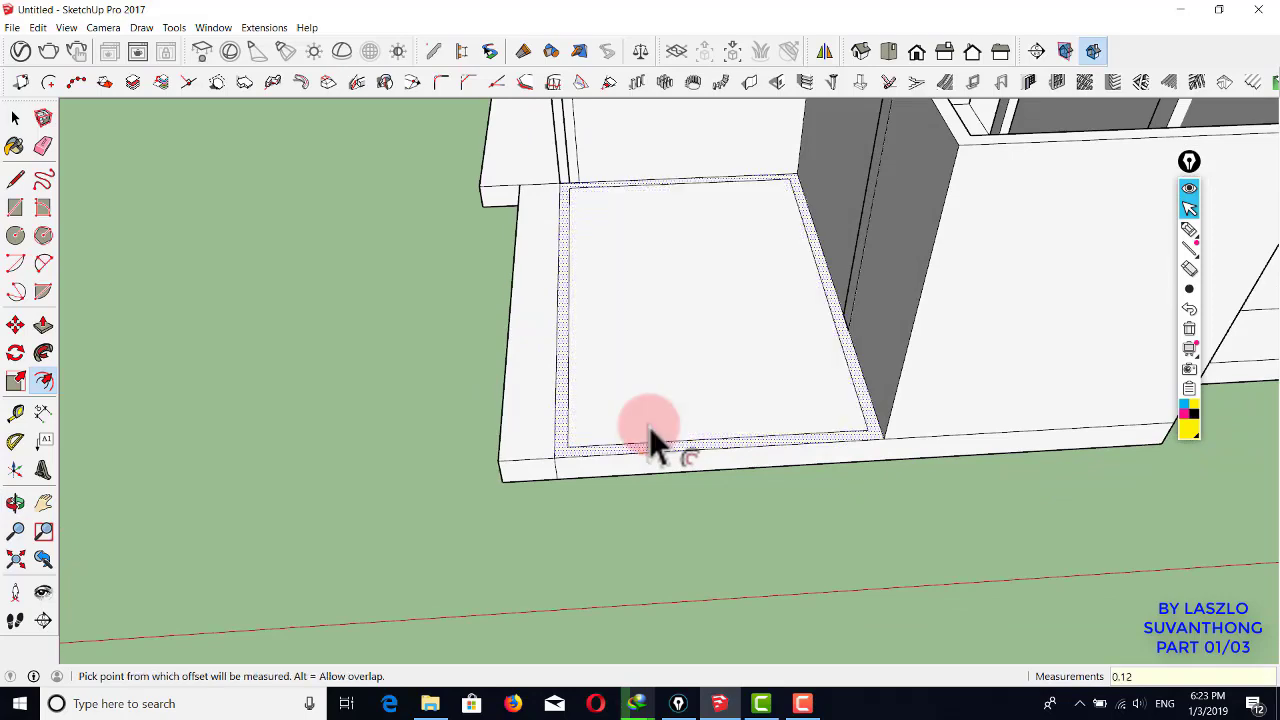
pyautogui.press('space')
# - Offset the outline of the slab extension's top face inward by 0.12 m
pyautogui.moveTo(465, 338); pyautogui.dragTo(622, 362, button='middle')
pyautogui.click(466, 344)
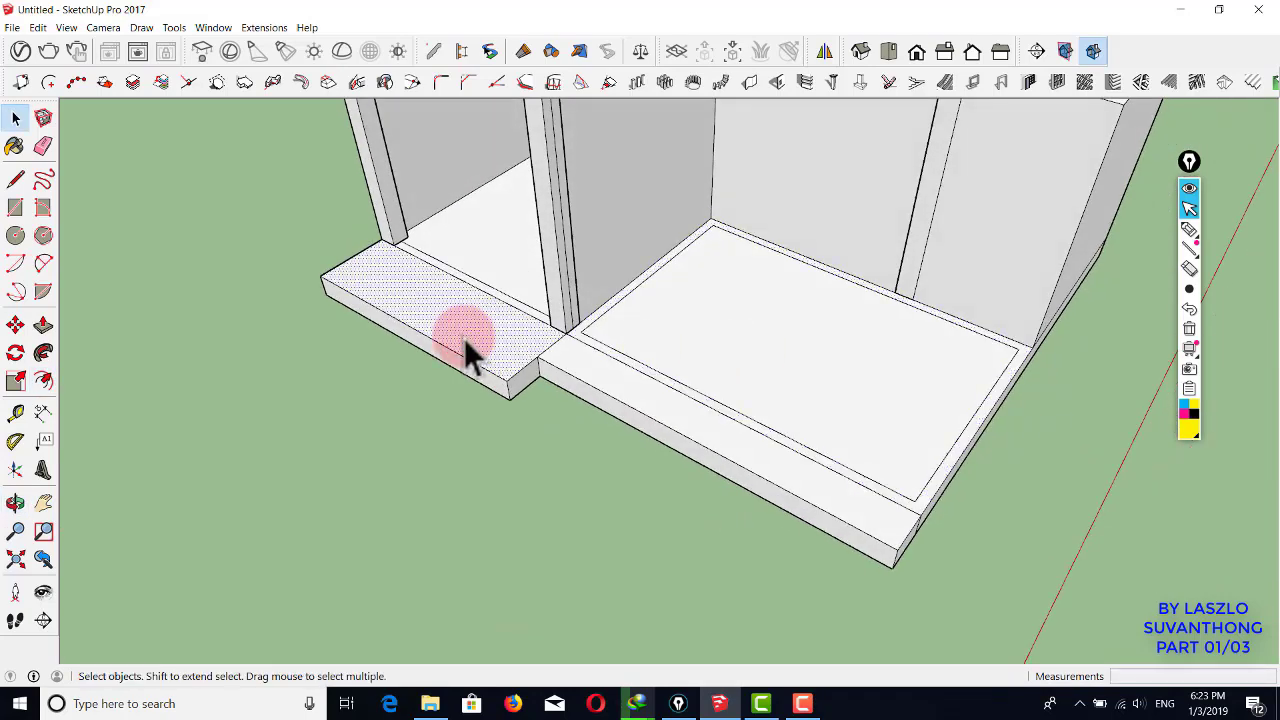
pyautogui.moveTo(464, 338); pyautogui.dragTo(466, 340, button='middle')
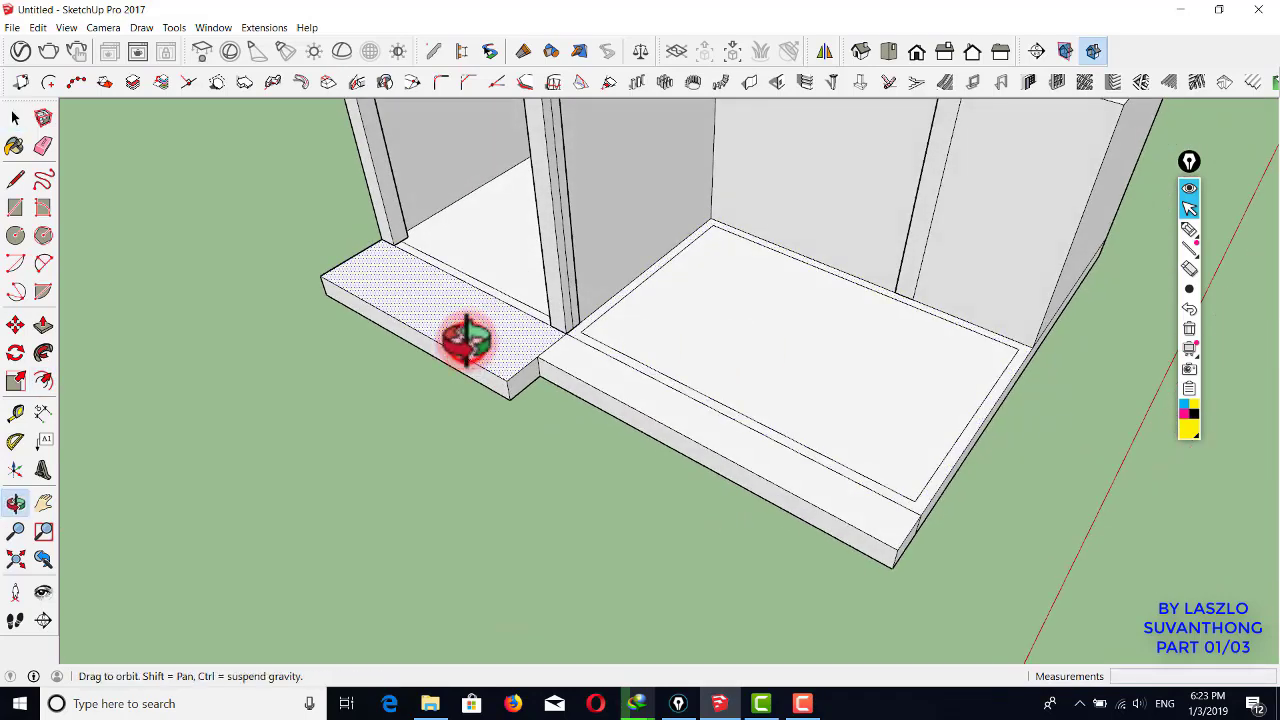
pyautogui.press('f')
pyautogui.click(467, 345)
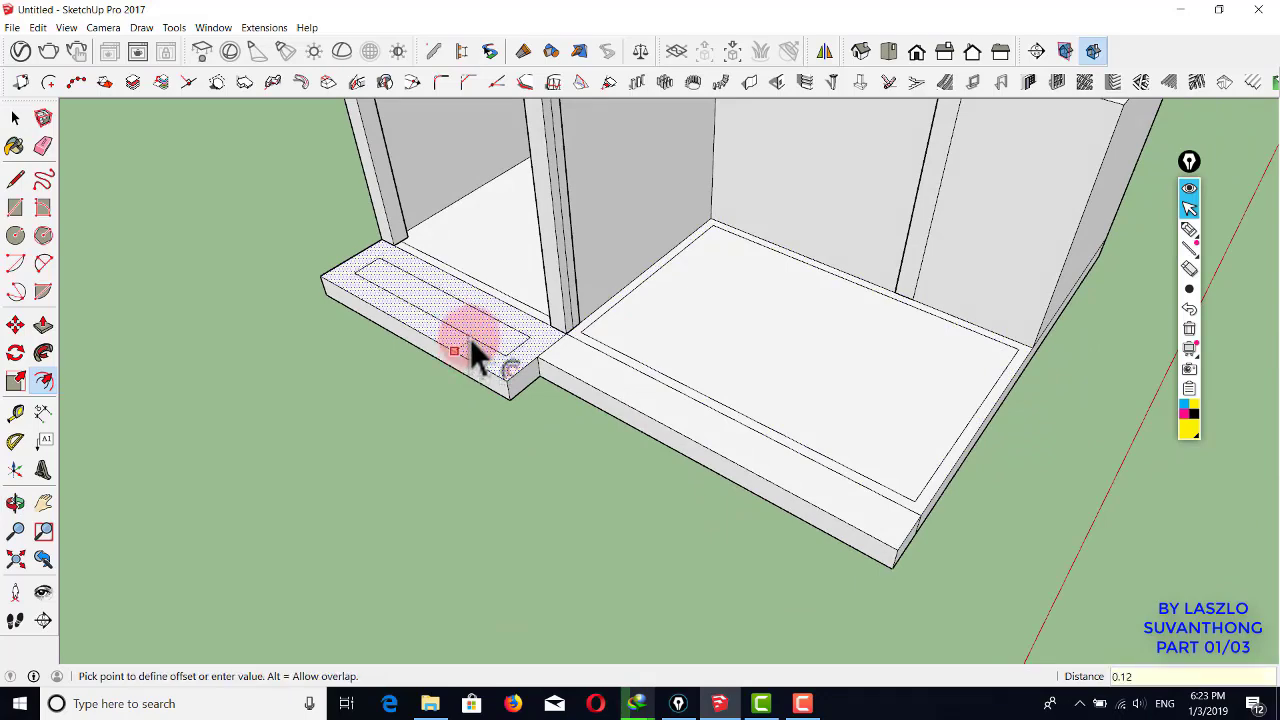
pyautogui.click(470, 338)
pyautogui.press('space')
pyautogui.scroll(3, 490, 341)
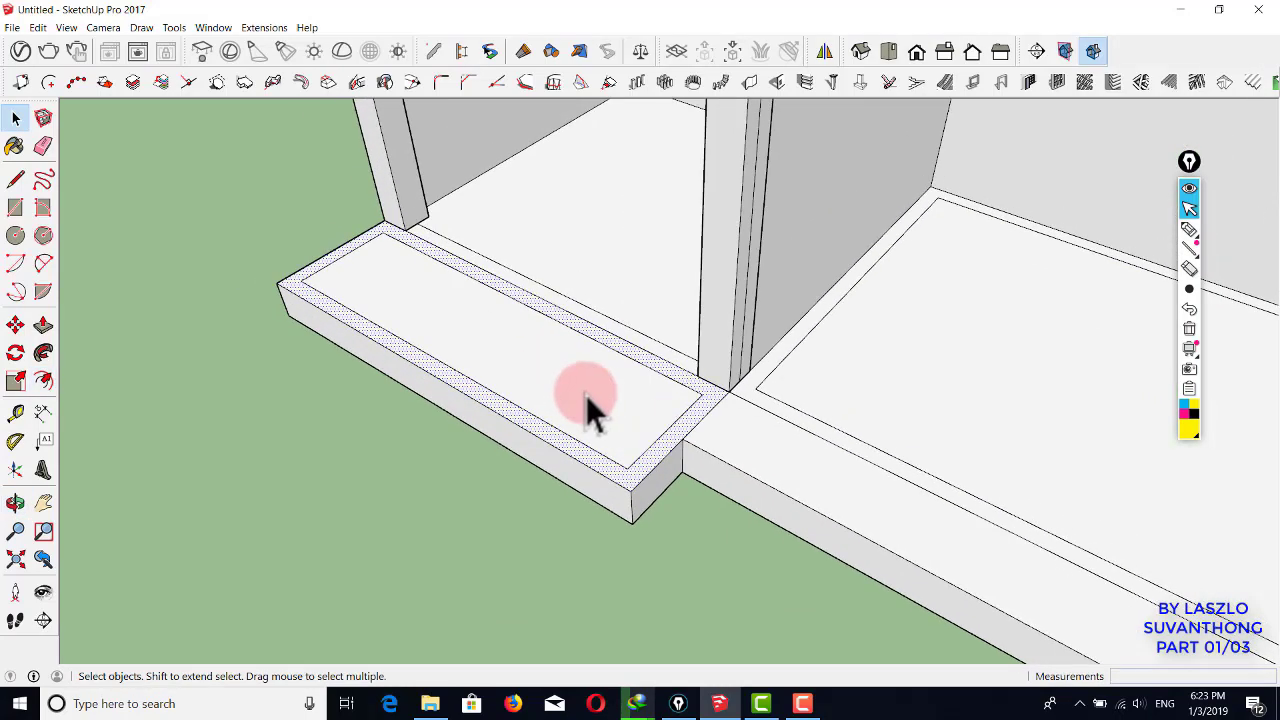
# - Draw 0.12 m lines across the slab extension's border at both inner corners beside the columns to separate the room-side strip
pyautogui.press('l')
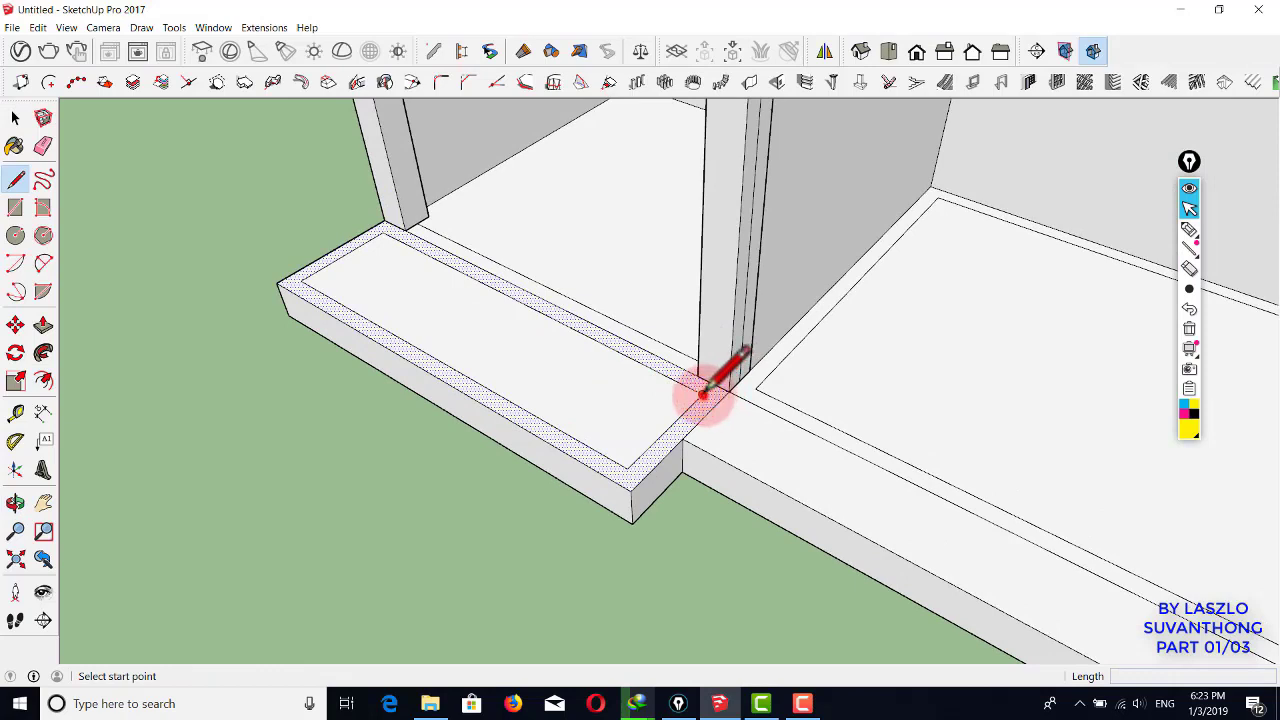
pyautogui.click(712, 386)
pyautogui.click(383, 232)
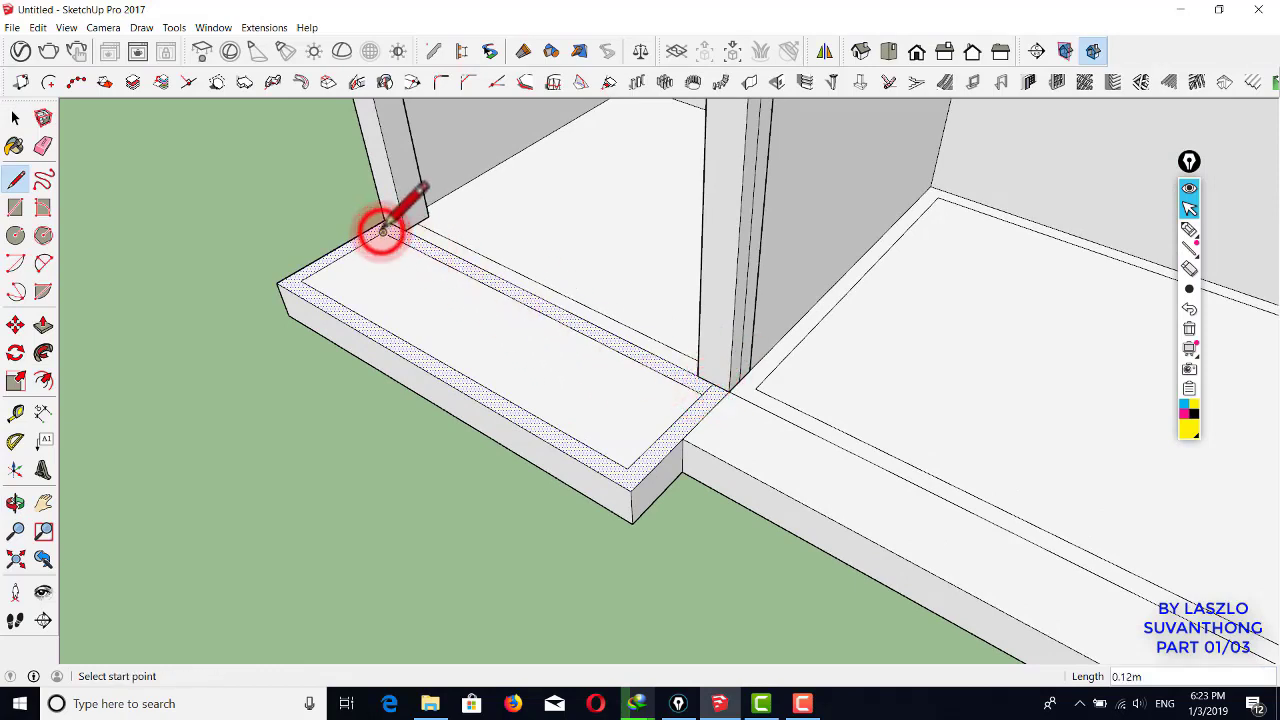
pyautogui.click(705, 388)
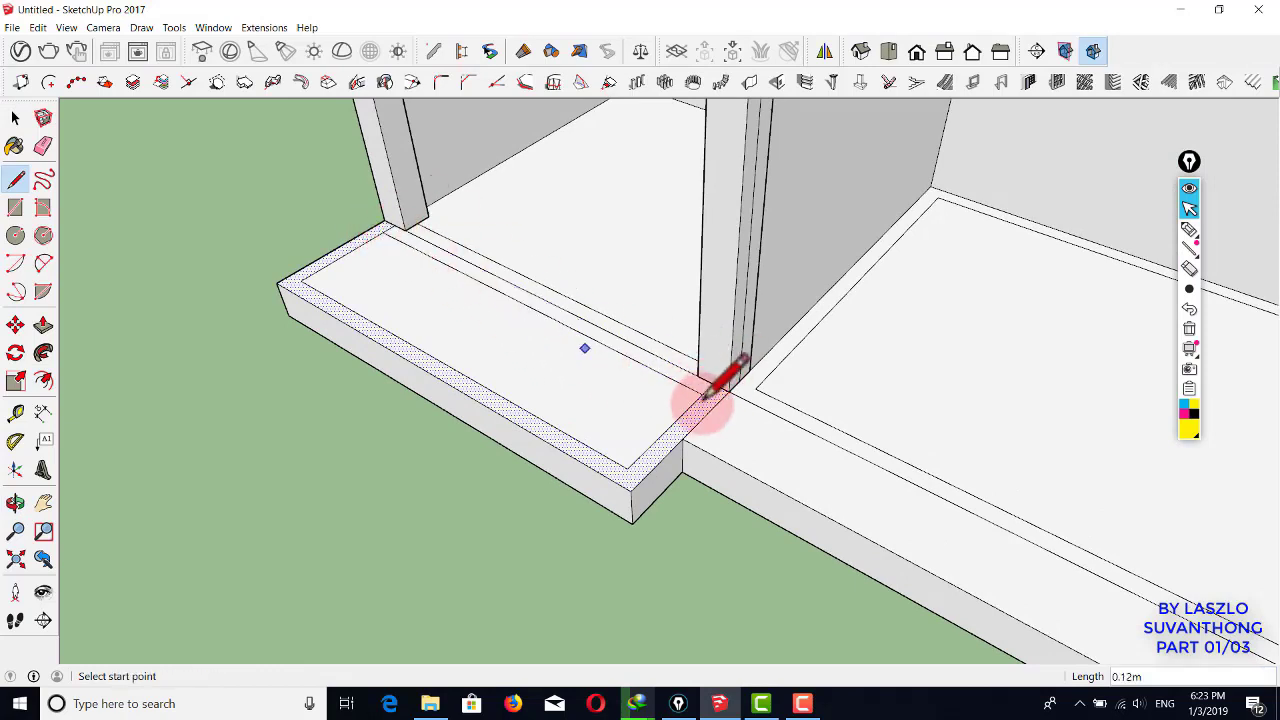
# - Draw short lines across the corner floor's border beside the column and at the far wall end to isolate its outer strips
pyautogui.click(755, 388)
pyautogui.click(740, 378)
pyautogui.scroll(5, 774, 280)
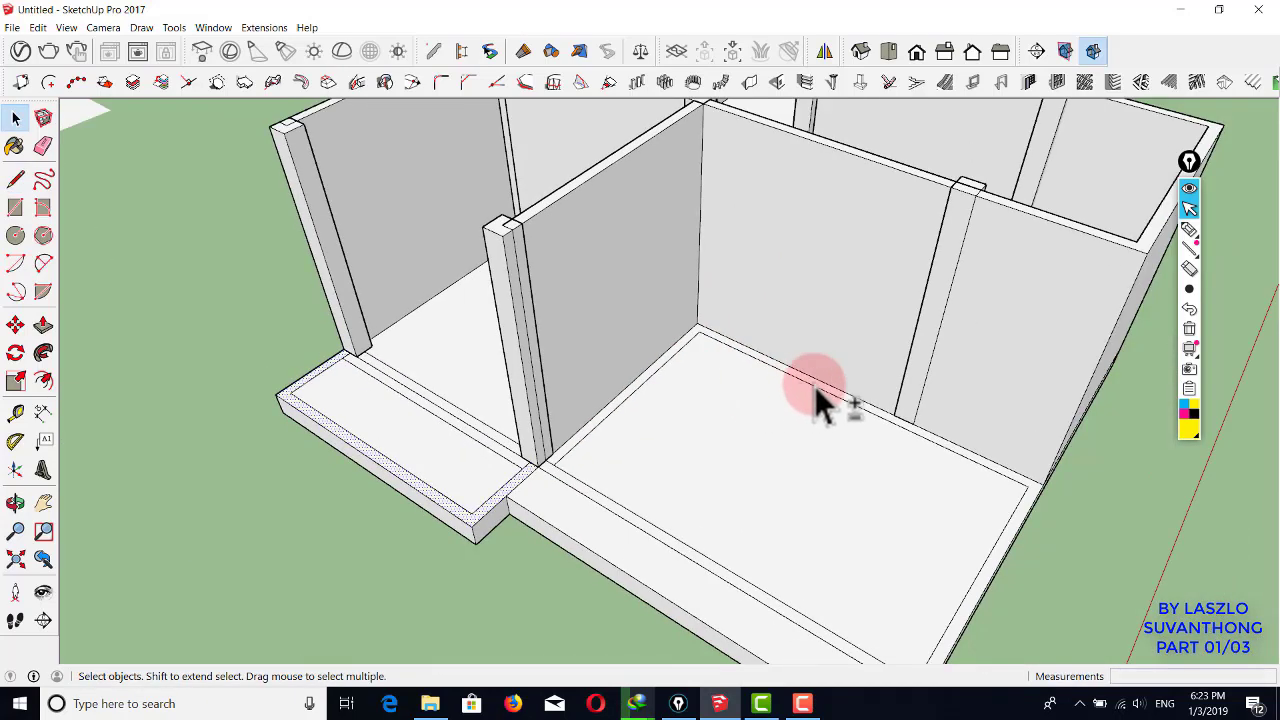
pyautogui.moveTo(814, 386); pyautogui.dragTo(575, 309, button='middle')
pyautogui.press('l')
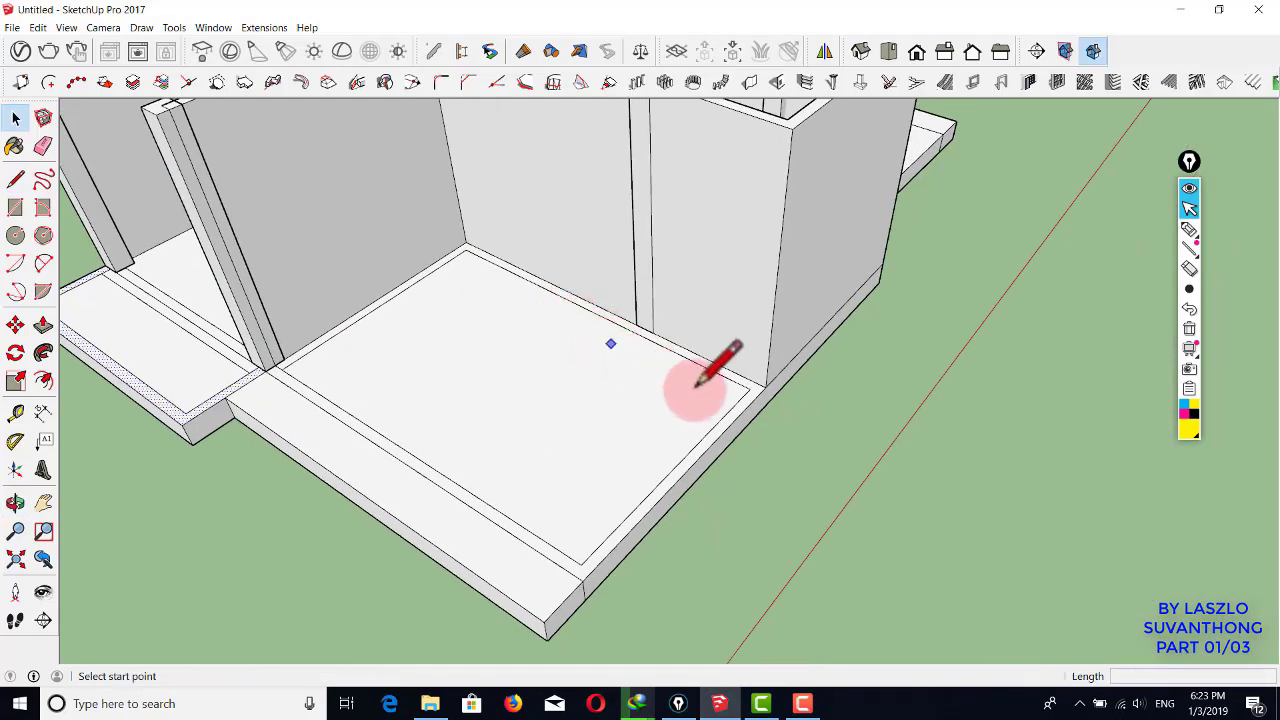
pyautogui.scroll(4, 760, 395)
pyautogui.click(771, 378)
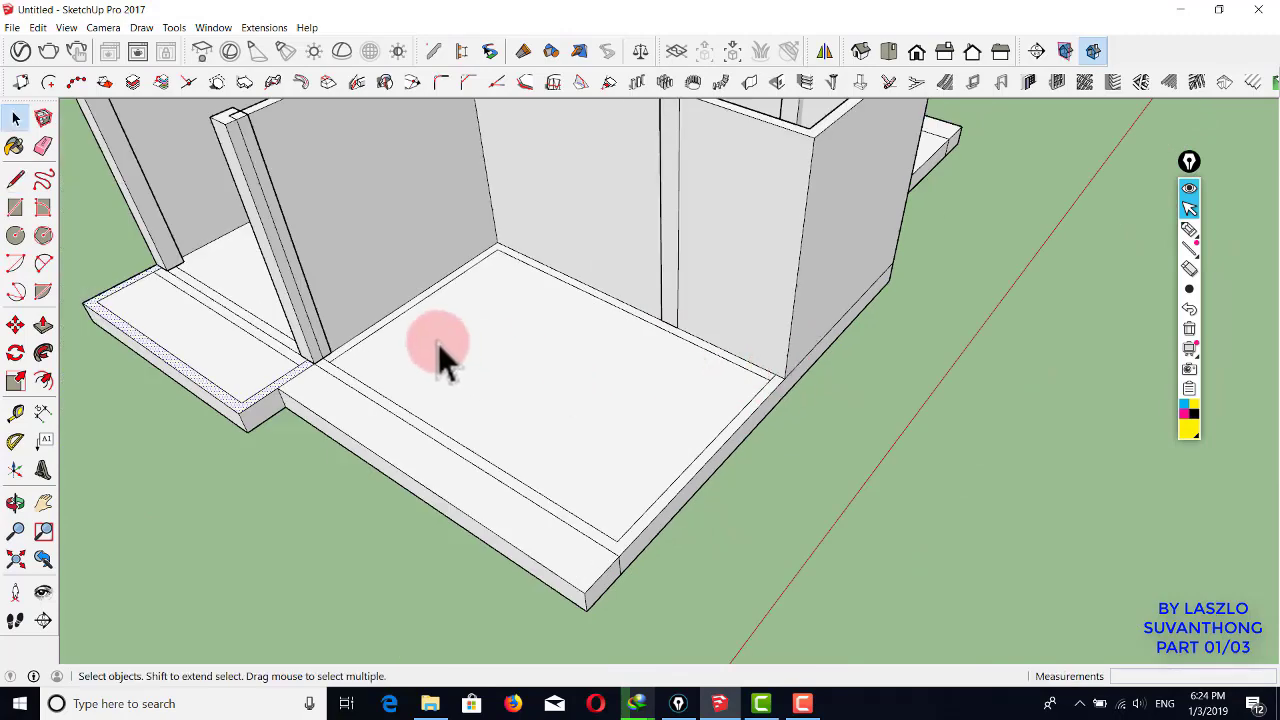
# - Delete the dividing edges between the slab extension and the adjoining room floor
pyautogui.moveTo(438, 343); pyautogui.dragTo(603, 378, button='middle')
pyautogui.scroll(4, 610, 385)
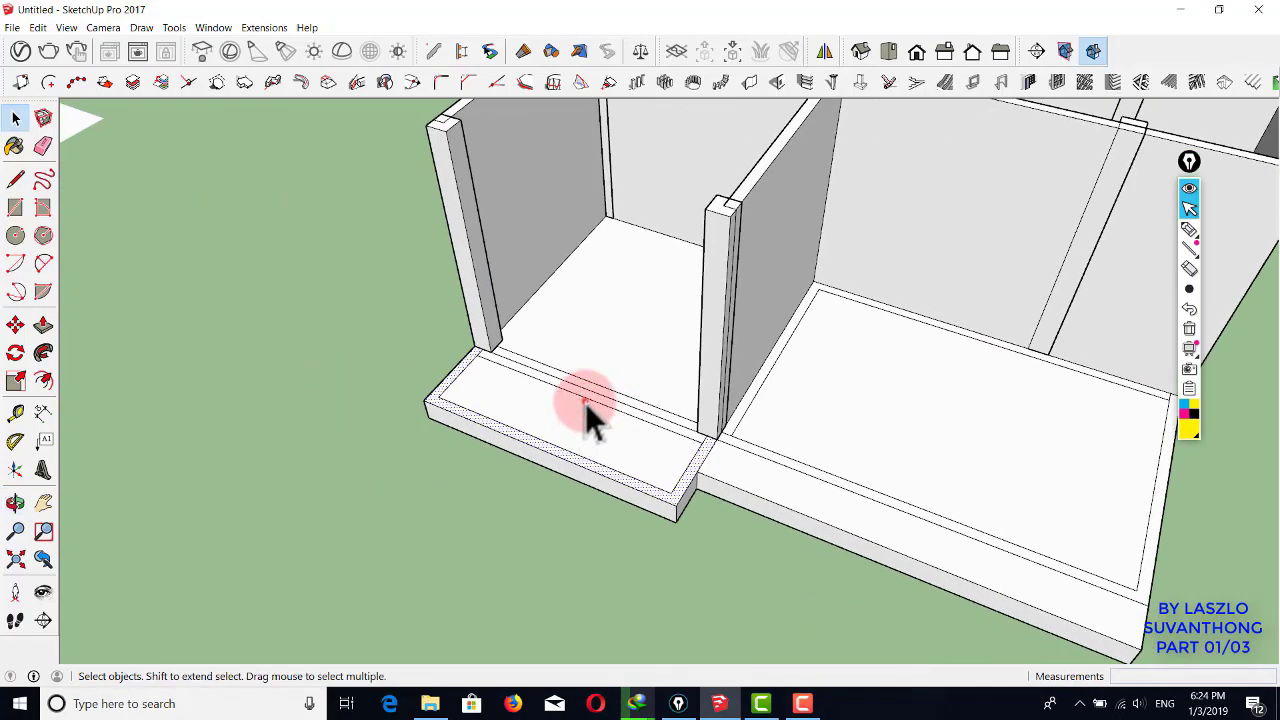
pyautogui.click(588, 400)
pyautogui.press('Delete')
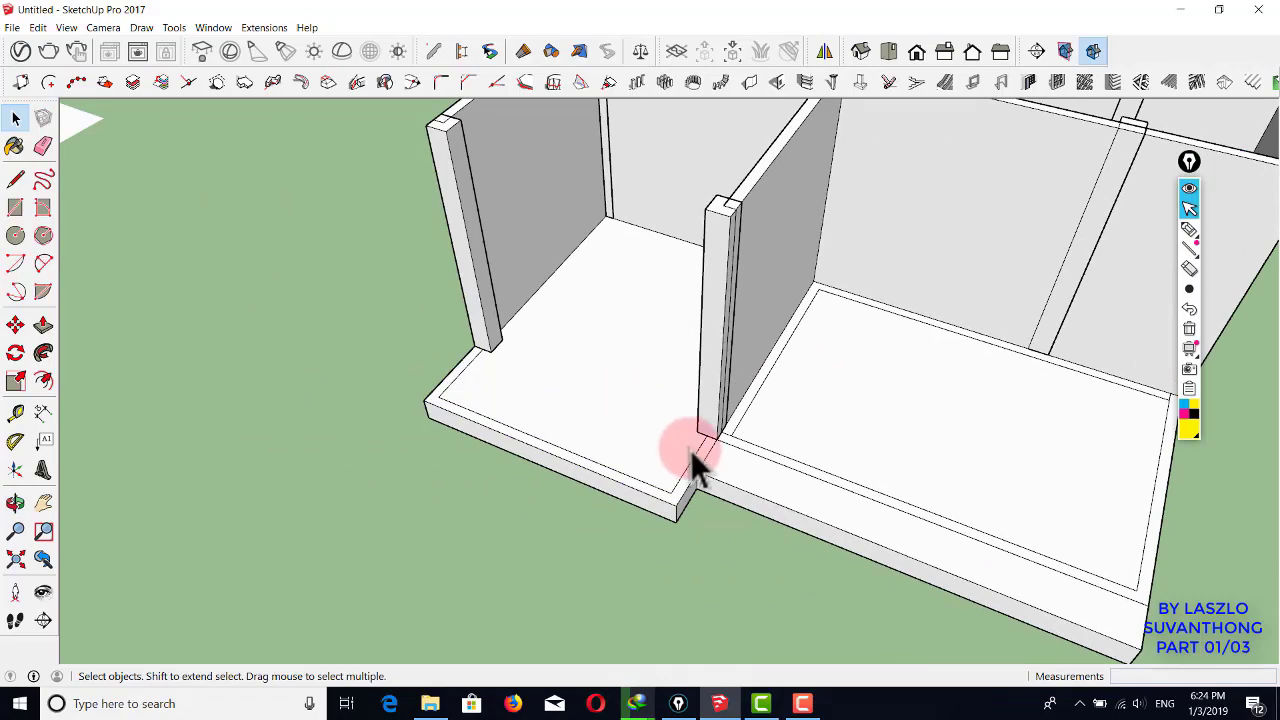
# - Pull the outer border strips of the slab extension and the corner floor up 3.00 m to form walls
pyautogui.press('p')
pyautogui.moveTo(691, 484); pyautogui.dragTo(737, 217)
pyautogui.moveTo(737, 217); pyautogui.dragTo(568, 408, button='middle')
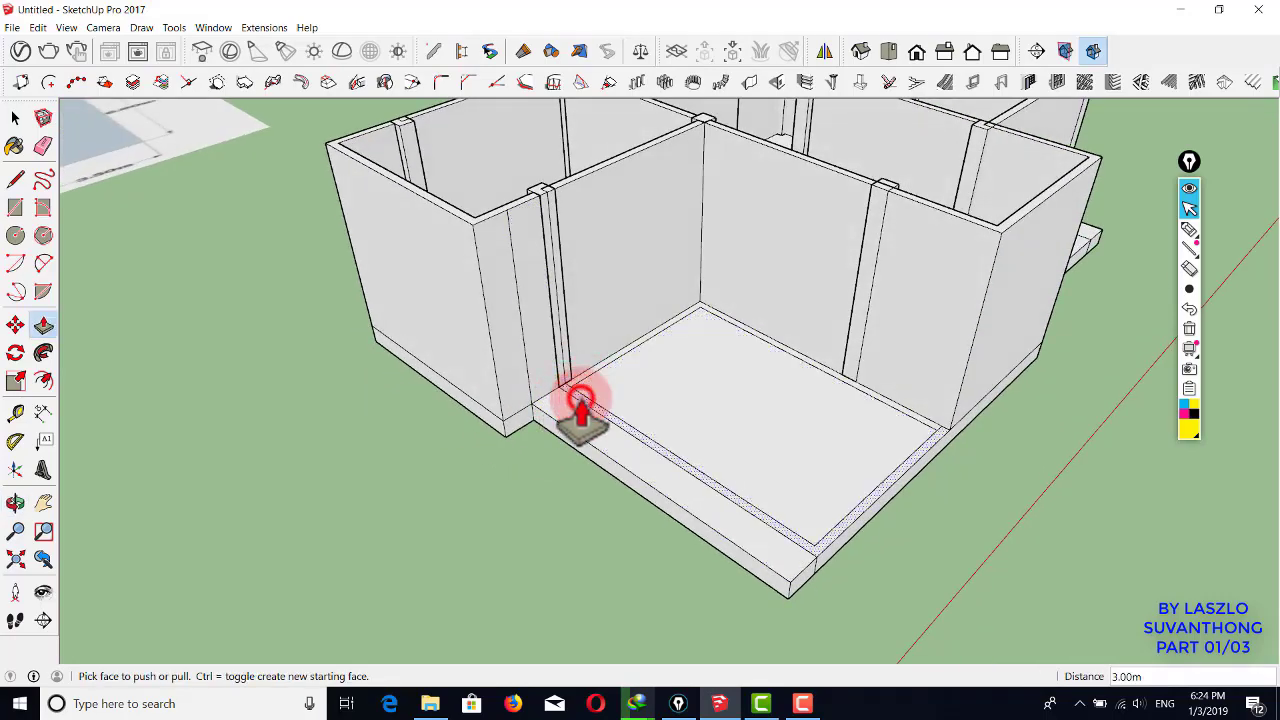
pyautogui.moveTo(578, 402); pyautogui.dragTo(500, 223)
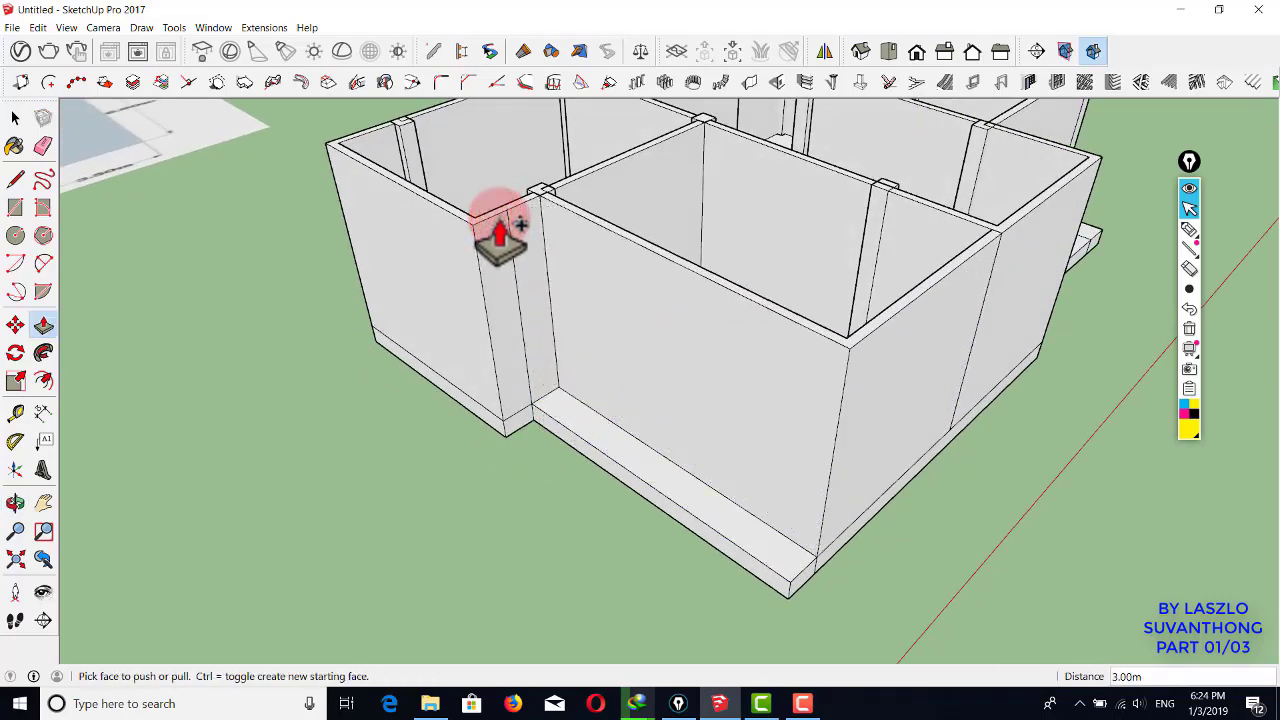
# - Push the wall panel behind the front floor strip inward by 0.12 m and delete the remaining face to open the room
pyautogui.moveTo(500, 223); pyautogui.dragTo(540, 355, button='middle')
pyautogui.scroll(5, 540, 352)
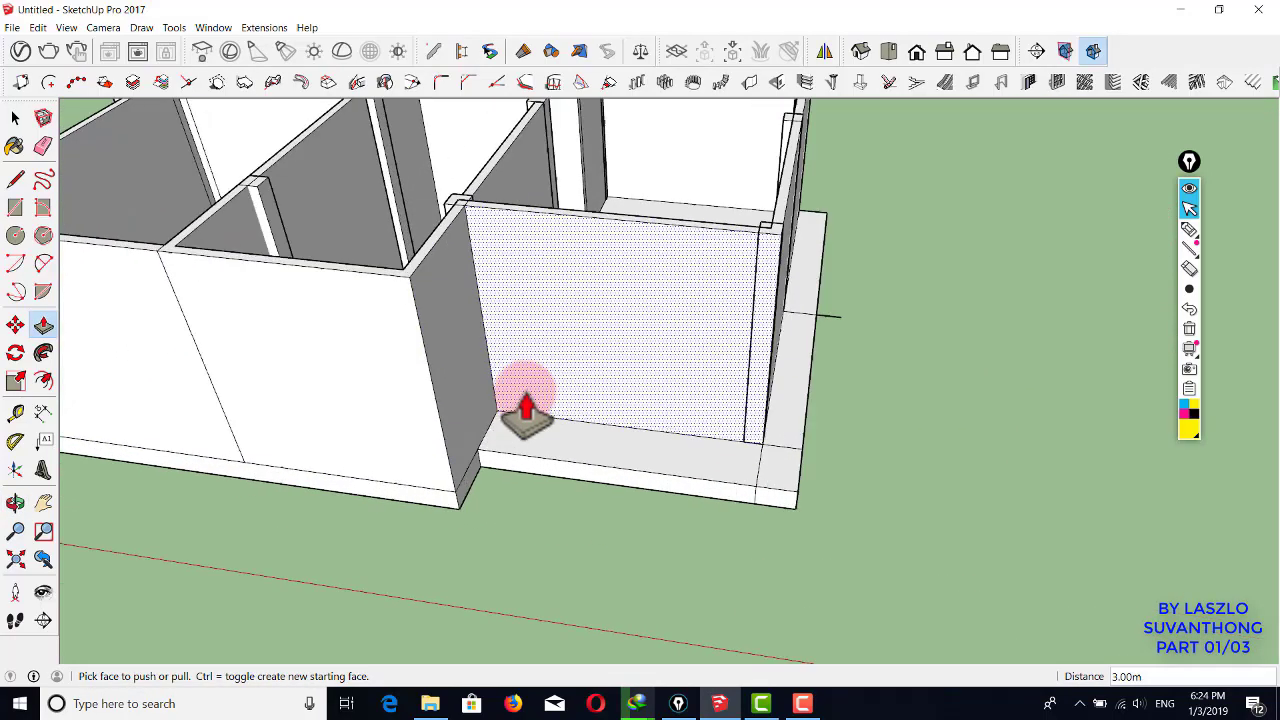
pyautogui.click(589, 348)
pyautogui.click(590, 348)
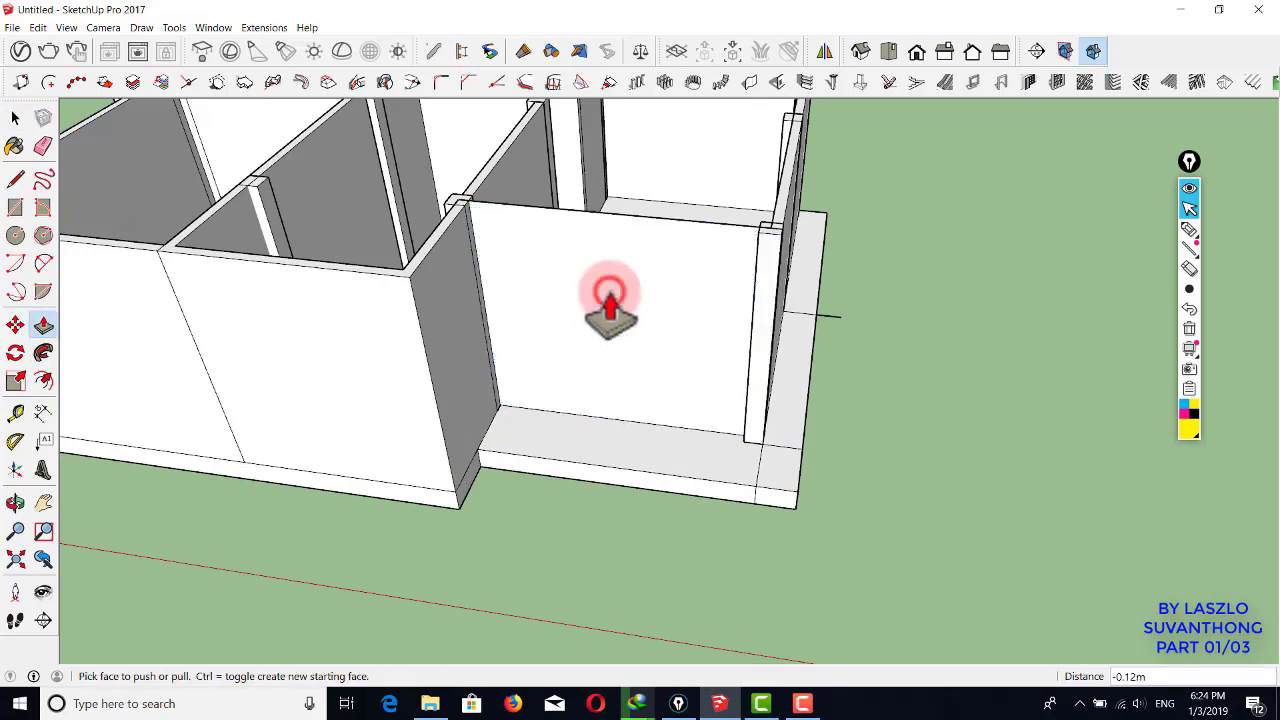
pyautogui.press('space')
pyautogui.press('Delete')
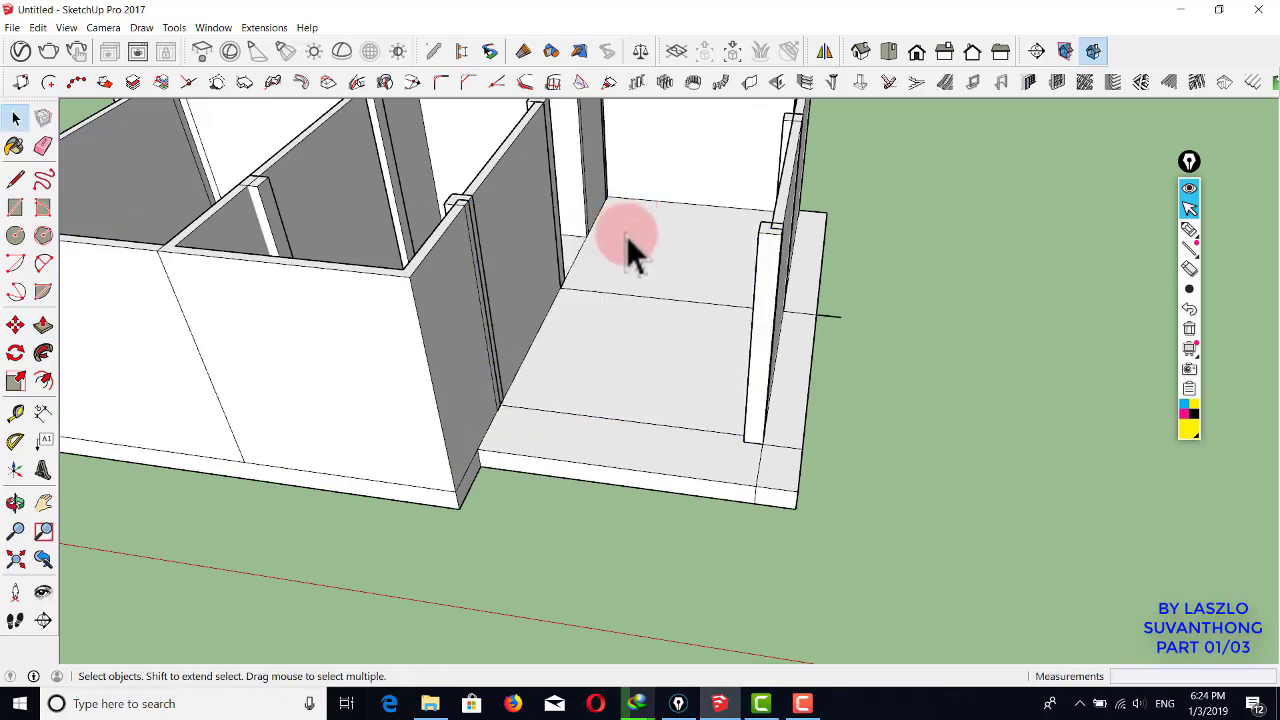
# - Offset the outline of the front floor strip beside the projecting room inward by 0.12 m
pyautogui.scroll(4, 586, 457)
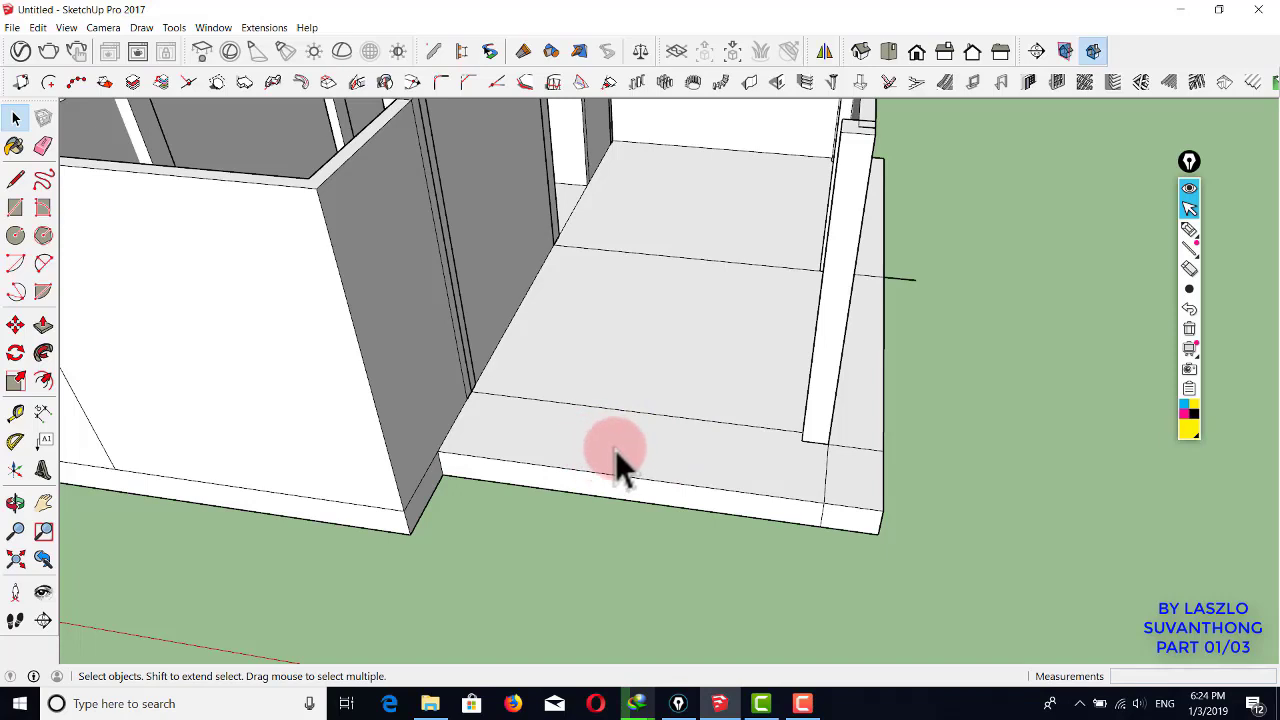
pyautogui.press('f')
pyautogui.click(610, 463)
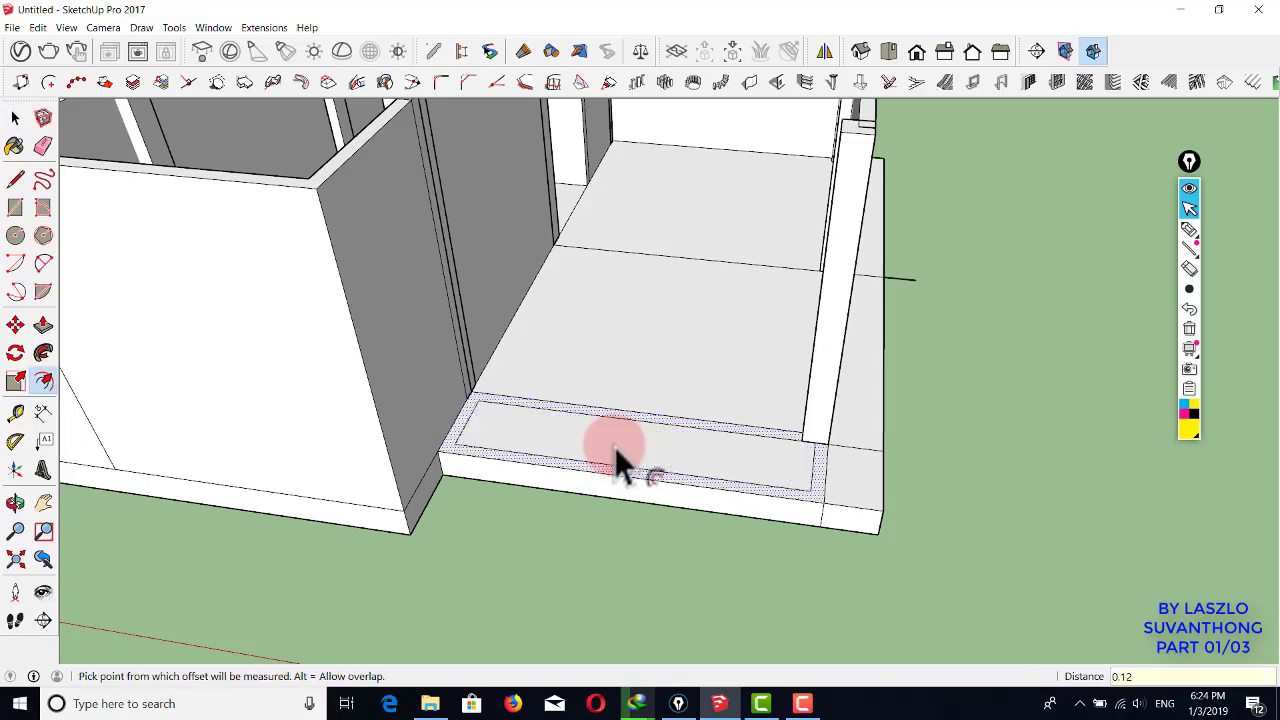
pyautogui.press('space')
# - Split the offset border of the front floor strip with short lines at both ends, separating the outer front and side wall strip
pyautogui.scroll(3, 556, 452)
pyautogui.press('l')
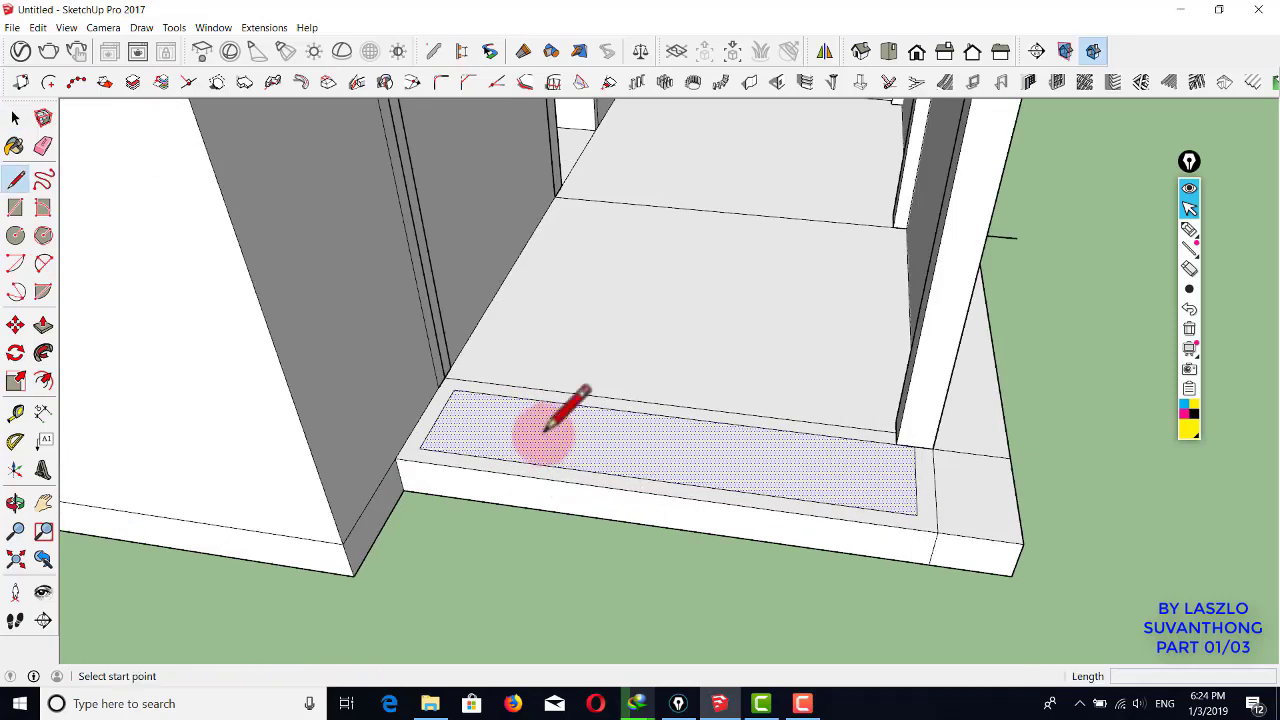
pyautogui.click(429, 436)
pyautogui.click(419, 448)
pyautogui.click(900, 449)
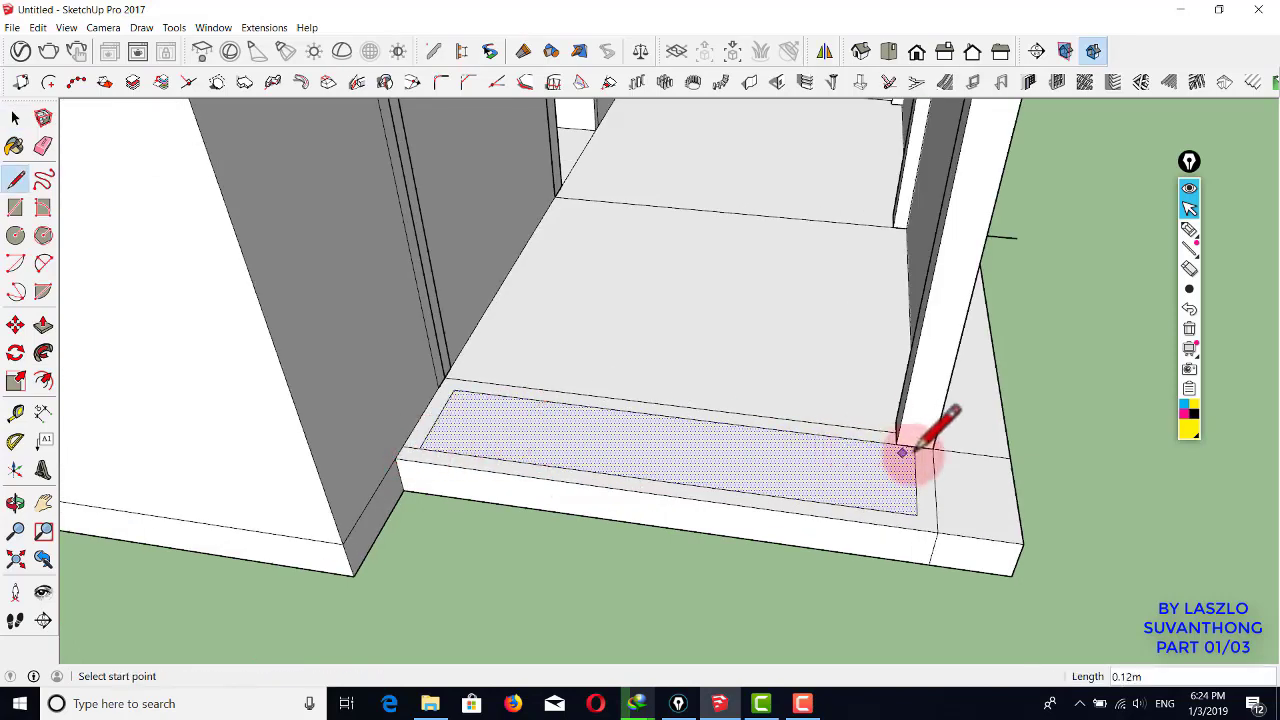
pyautogui.press('space')
pyautogui.click(921, 485)
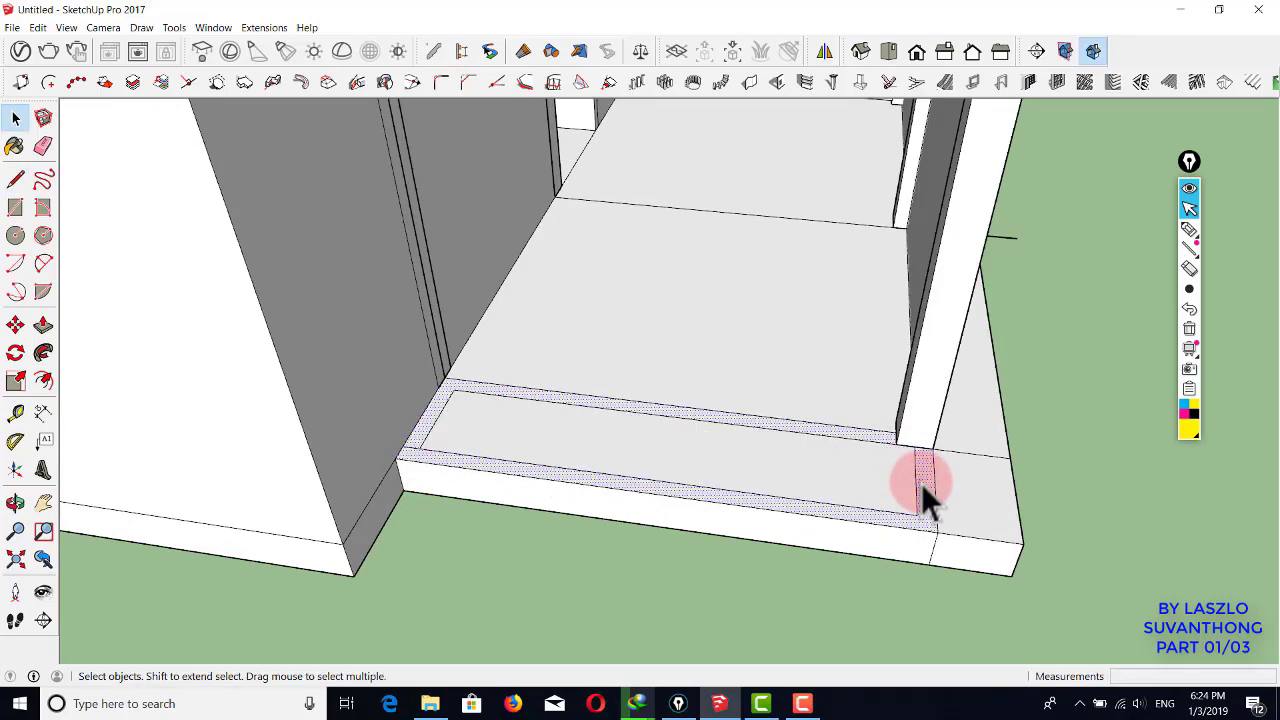
pyautogui.press('l')
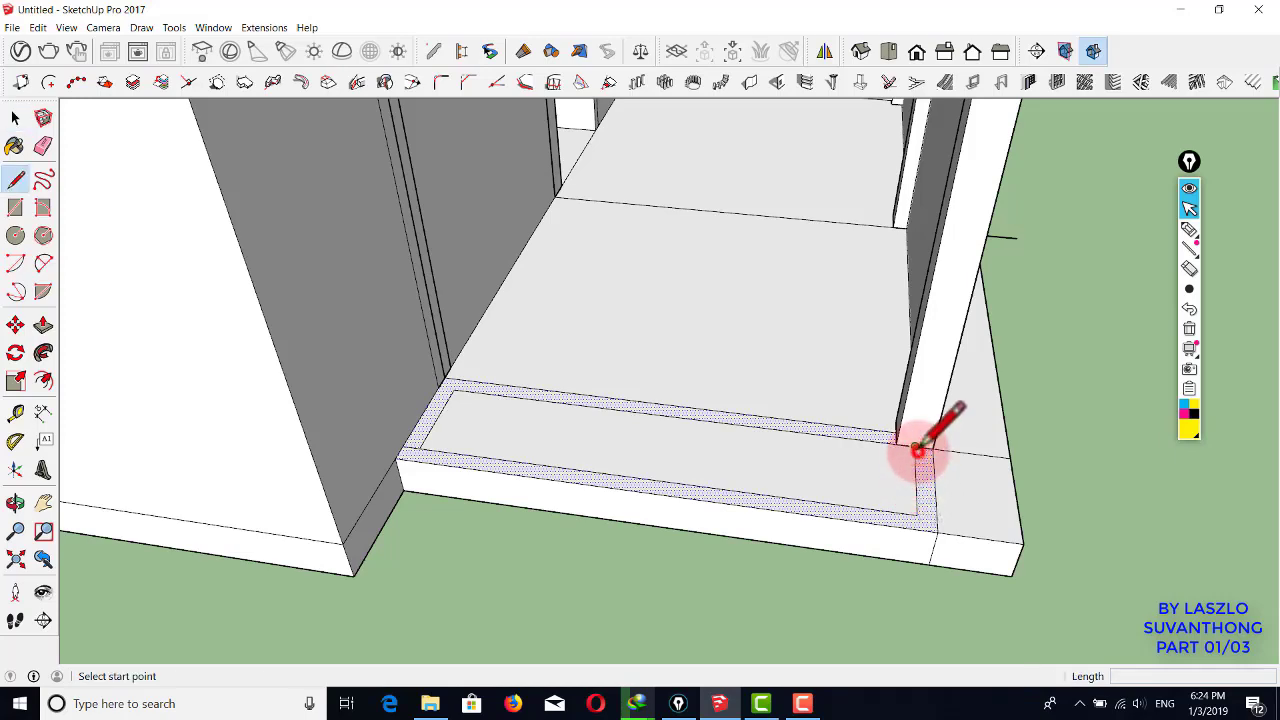
pyautogui.click(922, 447)
pyautogui.click(930, 474)
pyautogui.press('space')
pyautogui.click(930, 475)
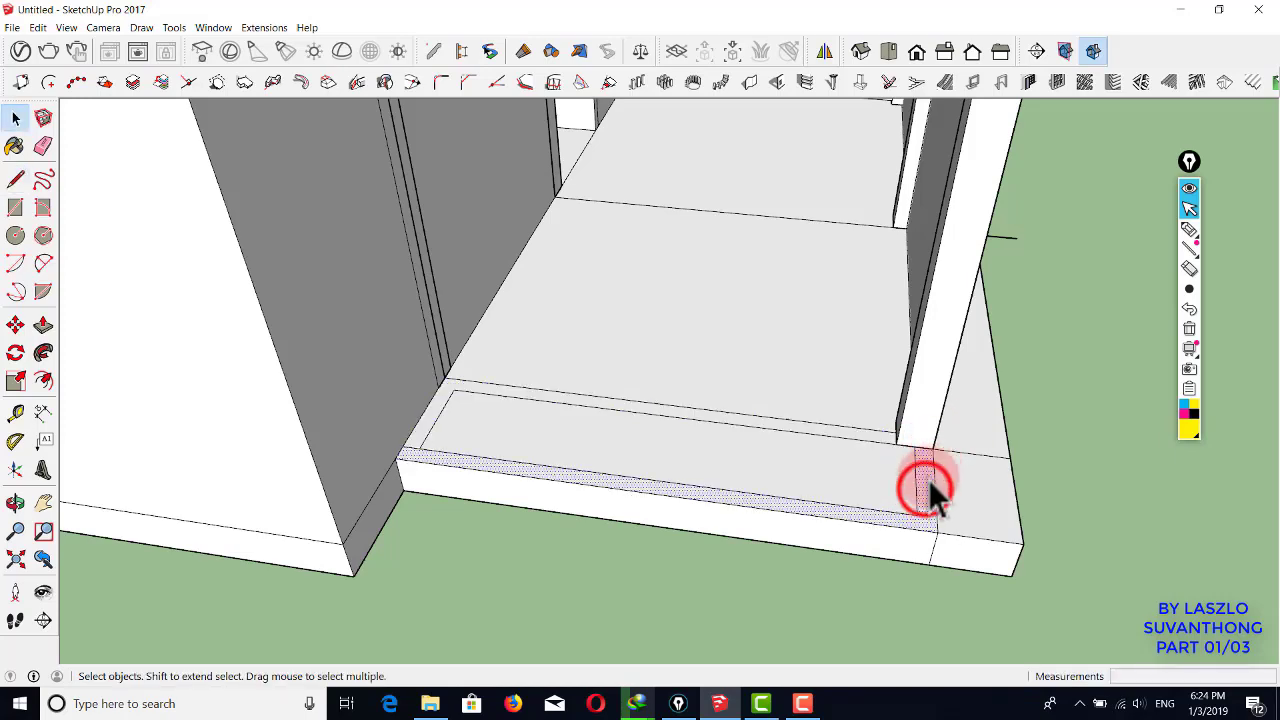
# - Pull the separated front and side border strip up 3.00 m to the top of the existing walls
pyautogui.press('p')
pyautogui.moveTo(930, 500); pyautogui.dragTo(932, 443)
pyautogui.scroll(-5, 937, 294)
pyautogui.moveTo(937, 294); pyautogui.dragTo(672, 368, button='middle')
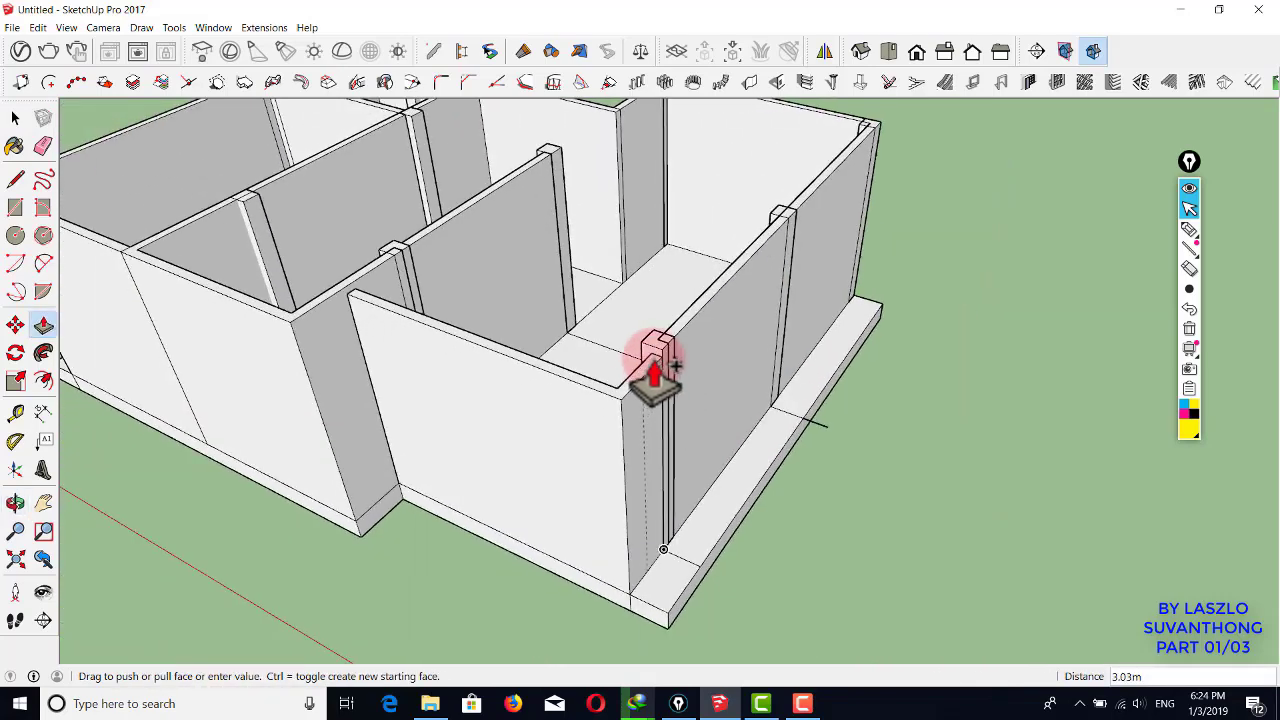
pyautogui.click(660, 365)
pyautogui.scroll(-3, 666, 410)
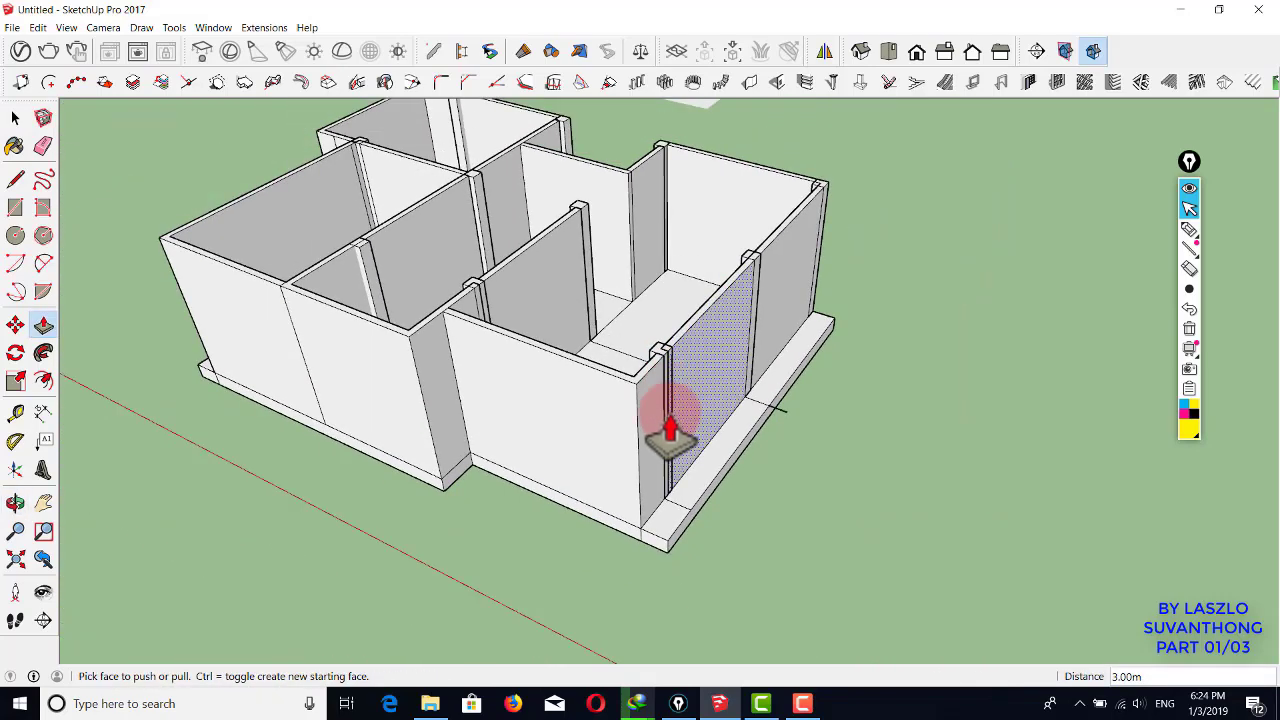
pyautogui.press('space')
# - Pull the slab edge below the new front wall out 0.75 m, flush with the slab of the projecting room
pyautogui.moveTo(666, 414); pyautogui.dragTo(698, 397, button='middle')
pyautogui.scroll(6, 694, 469)
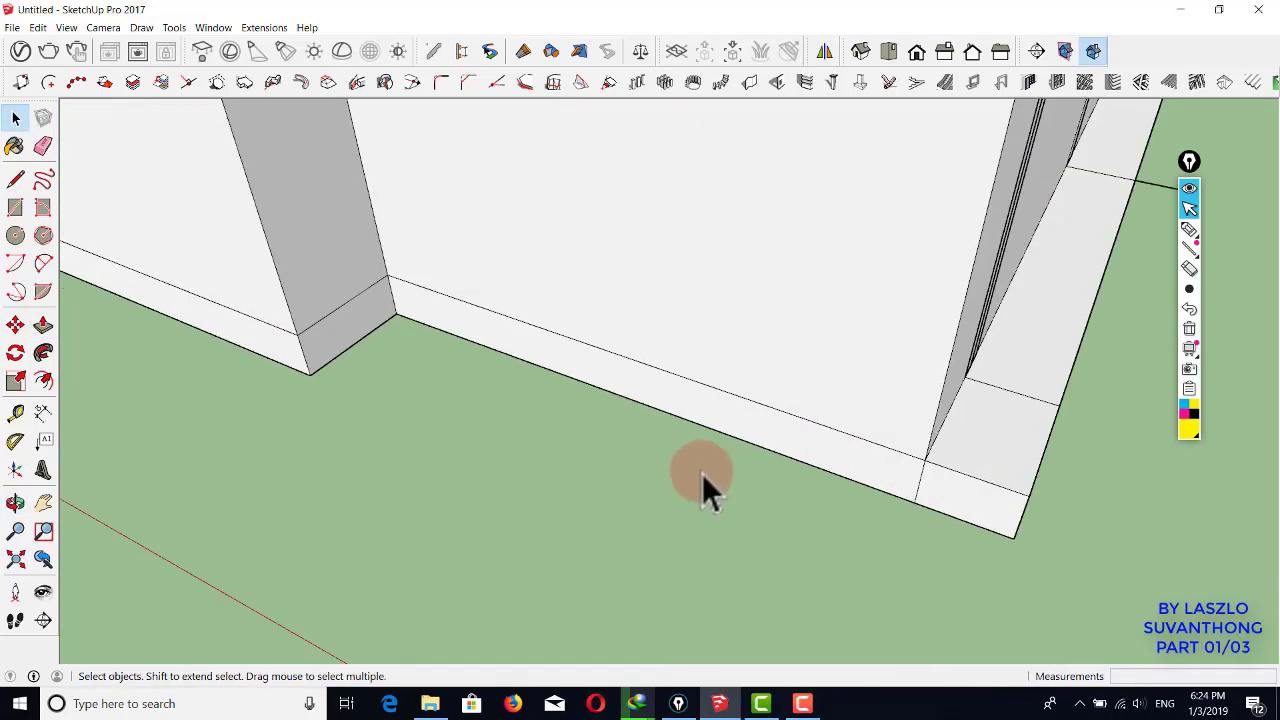
pyautogui.press('p')
pyautogui.moveTo(634, 400); pyautogui.dragTo(428, 368)
pyautogui.scroll(-2, 634, 400)
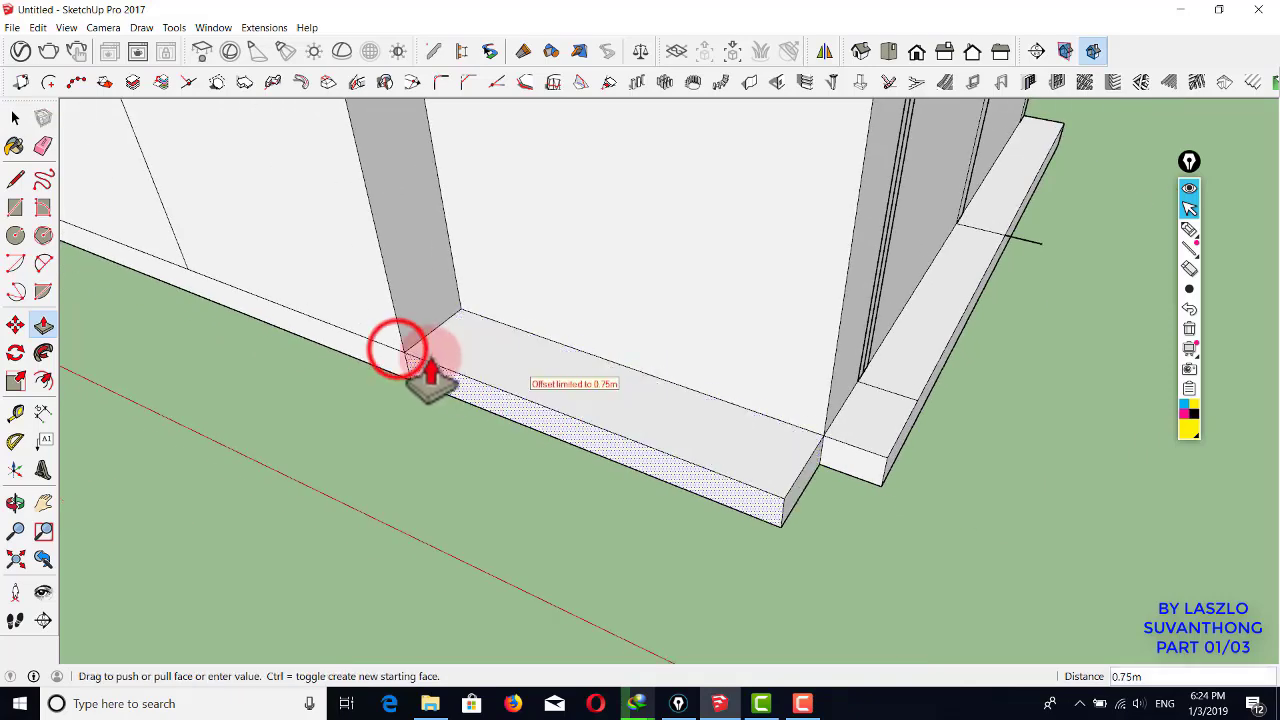
pyautogui.click(430, 370)
pyautogui.press('space')
# - Pull the front face of the slab's corner piece out until it is flush with the widened front slab
pyautogui.scroll(-3, 498, 374)
pyautogui.moveTo(498, 374); pyautogui.dragTo(761, 474, button='middle')
pyautogui.press('p')
pyautogui.scroll(-2, 729, 429)
pyautogui.click(729, 429)
pyautogui.click(651, 451)
pyautogui.press('space')
pyautogui.scroll(2, 686, 413)
pyautogui.scroll(-2, 763, 453)
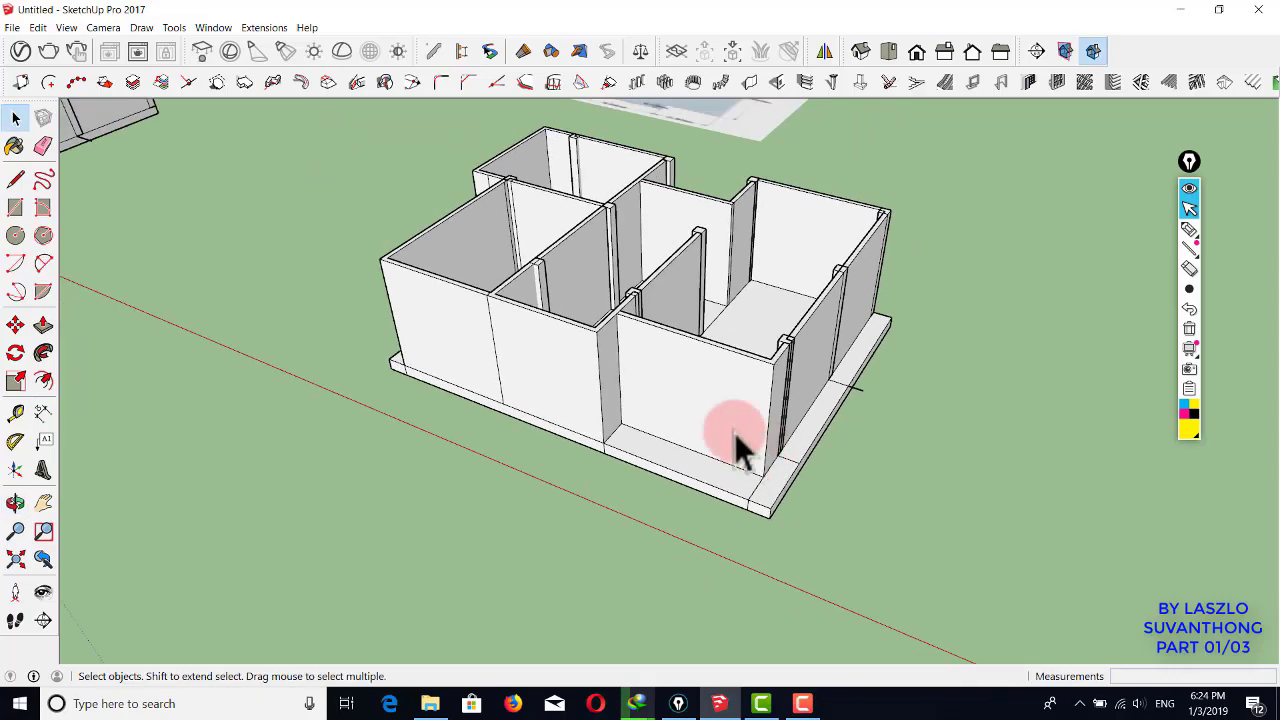
# - Draw a 0.30 m line down the slab edge below the seam between the projecting room's two front wall panels
pyautogui.moveTo(623, 391); pyautogui.dragTo(732, 491, button='middle')
pyautogui.scroll(2, 708, 483)
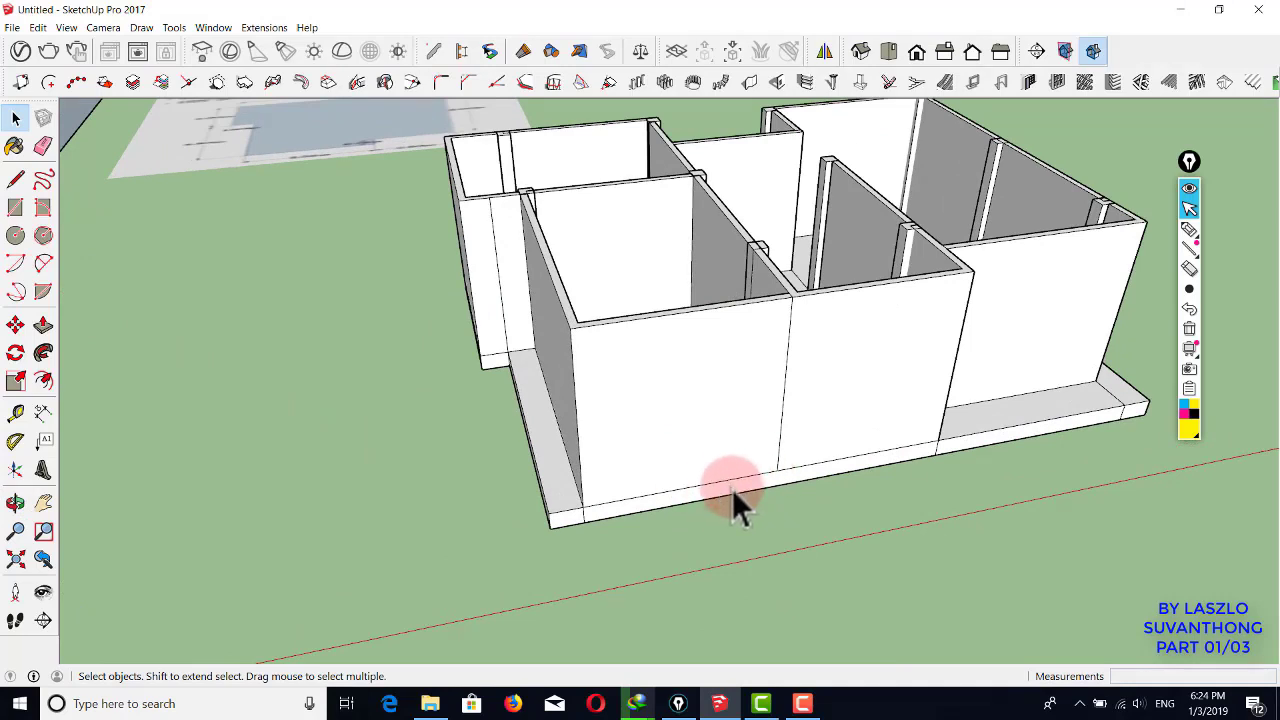
pyautogui.press('l')
pyautogui.click(775, 484)
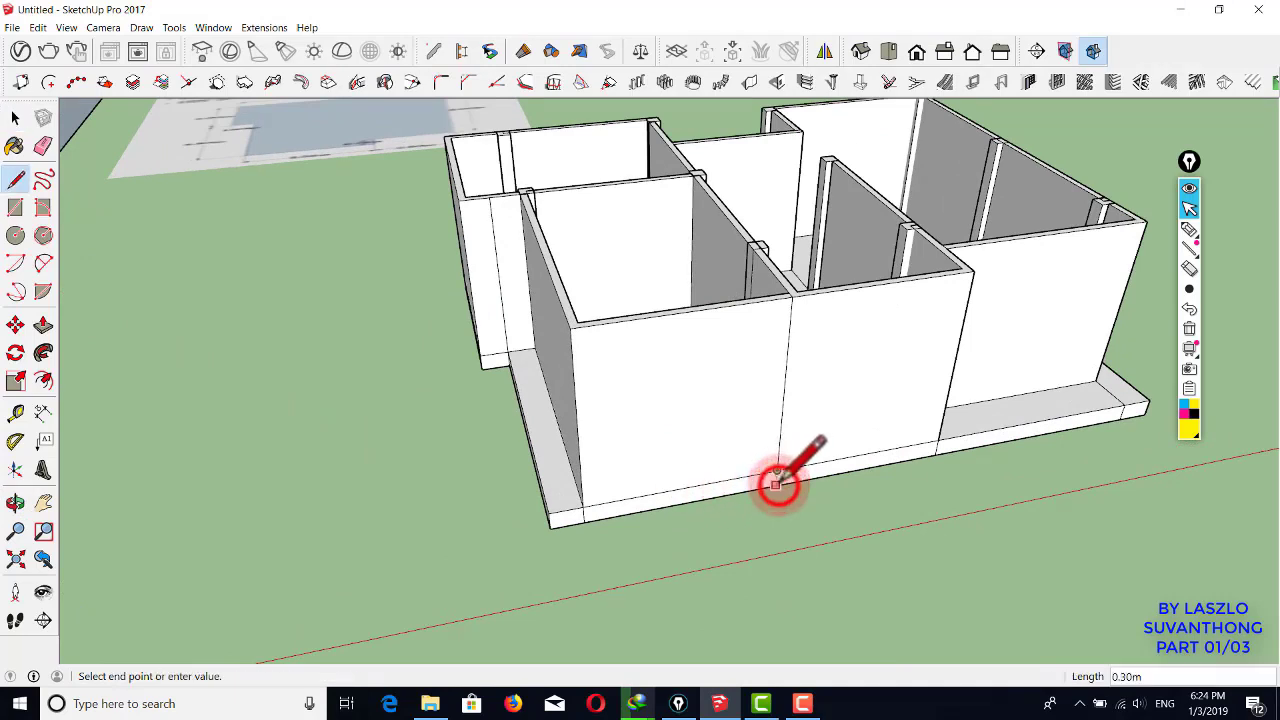
pyautogui.click(722, 492)
pyautogui.press('space')
pyautogui.scroll(2, 677, 513)
# - Draw a line down the slab edge at the midpoint between the room's outer corner and the wall seam
pyautogui.press('l')
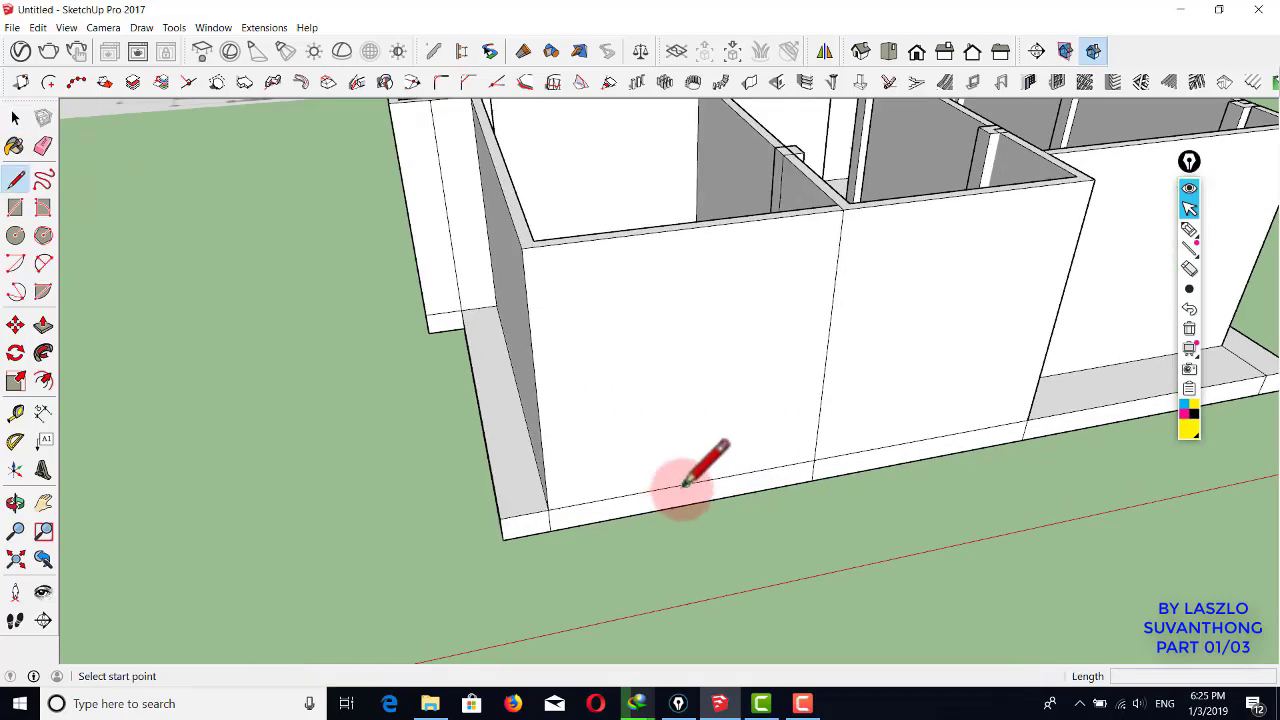
pyautogui.moveTo(700, 478); pyautogui.dragTo(752, 432, button='middle')
pyautogui.scroll(2, 654, 468)
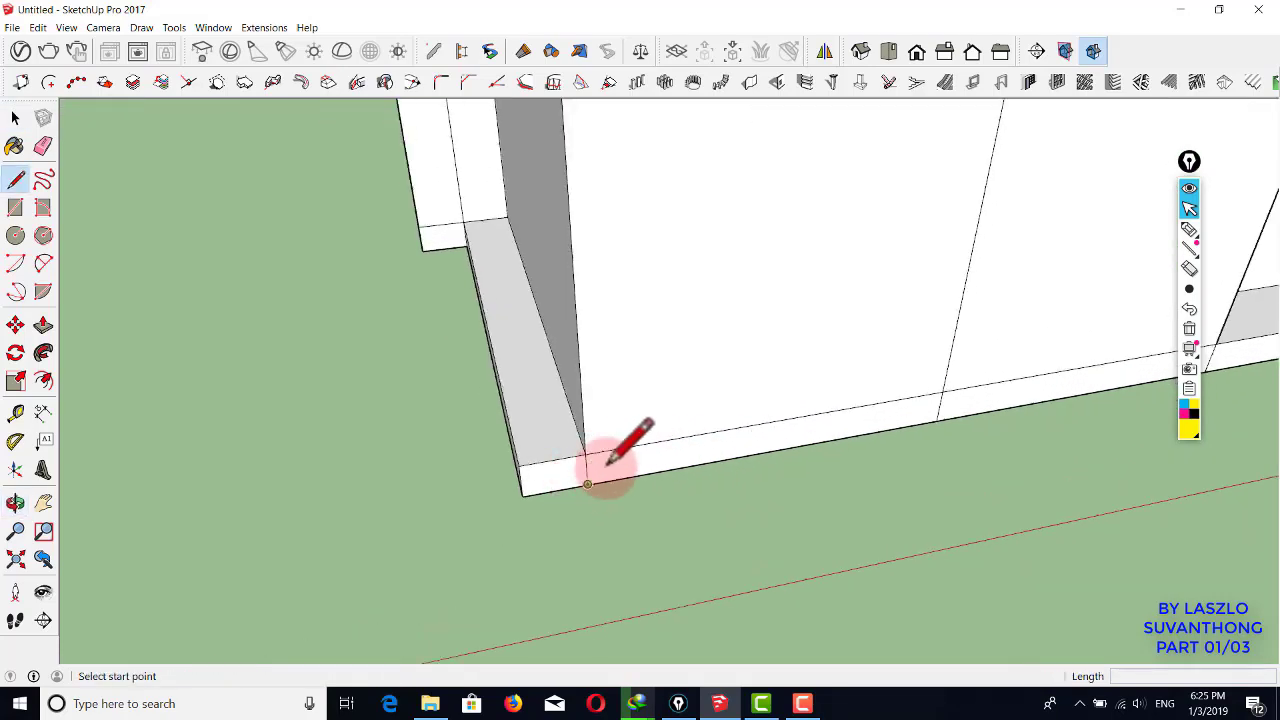
pyautogui.click(772, 421)
pyautogui.click(772, 449)
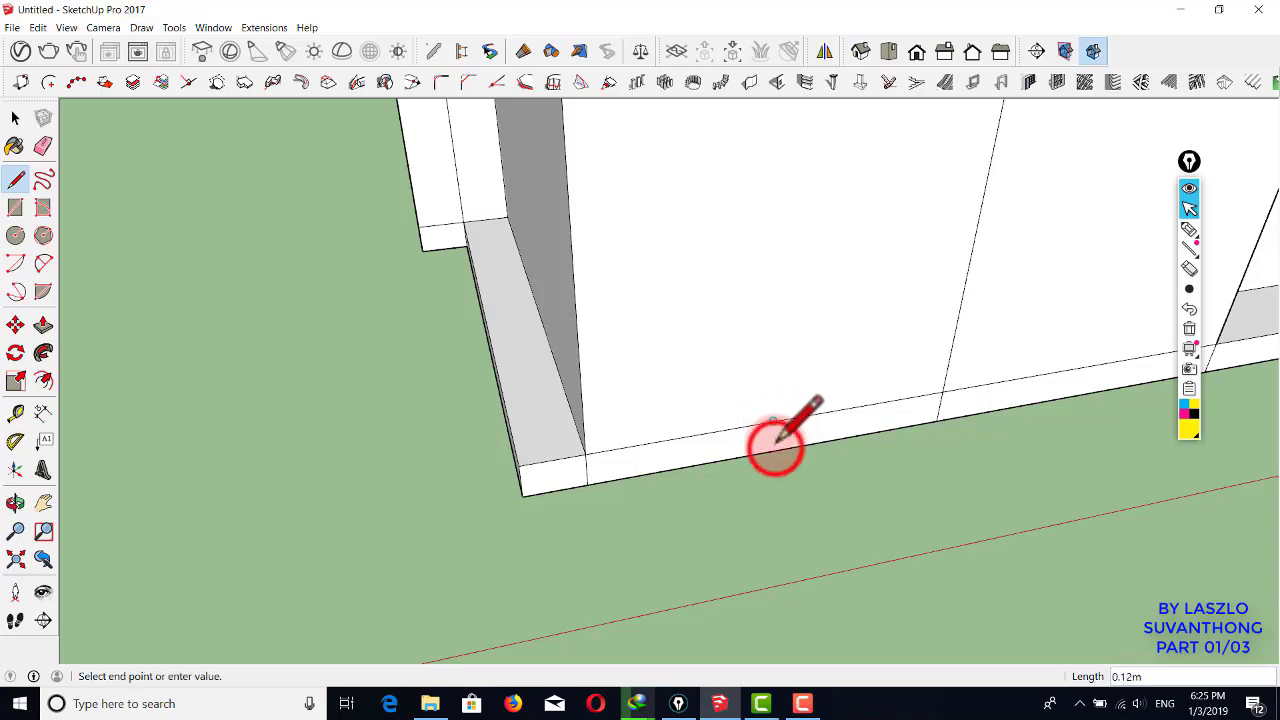
pyautogui.click(769, 451)
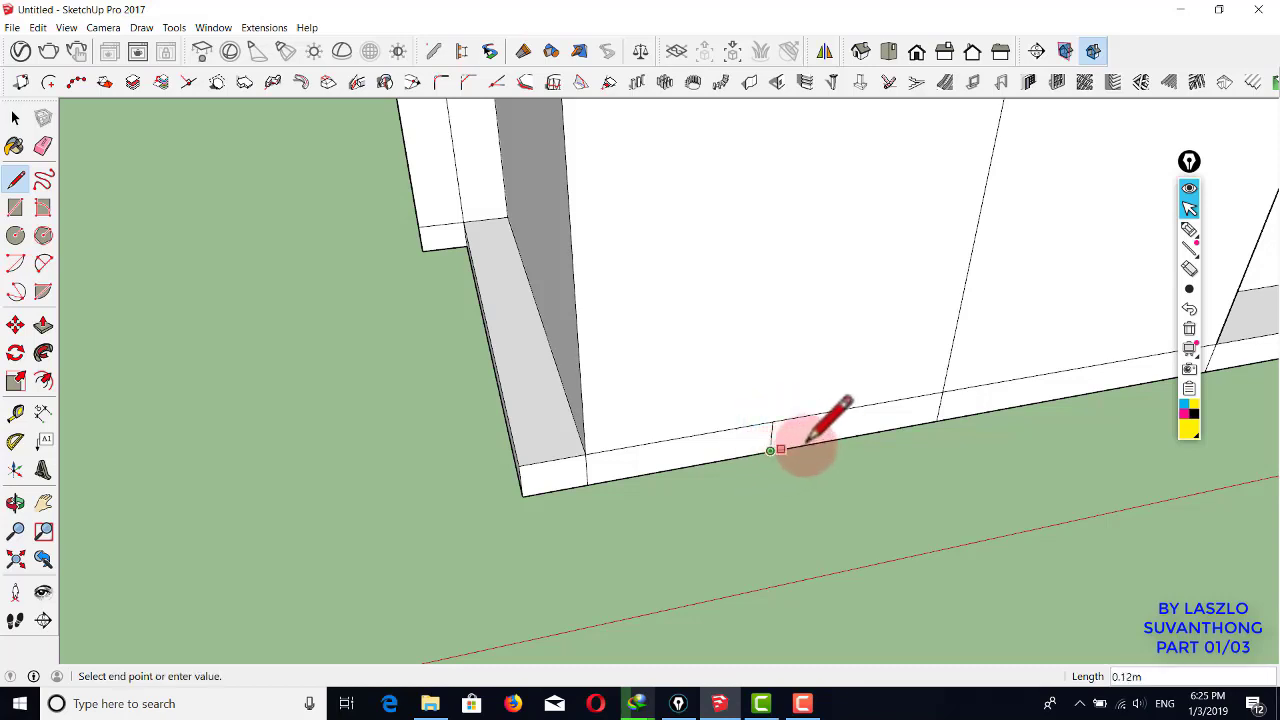
# - Draw a line up the slab edge 1 m from the midpoint line, on the side toward the wall seam
pyautogui.click(883, 431)
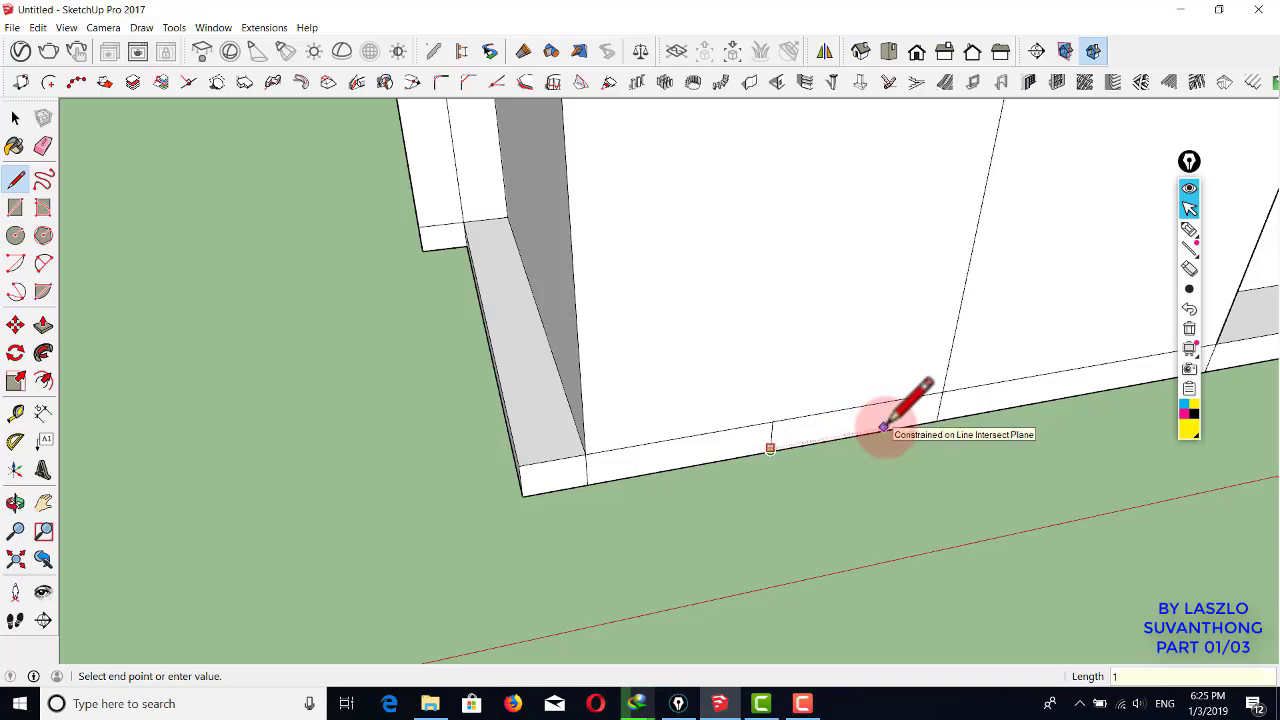
pyautogui.press('Escape')
pyautogui.click(771, 450)
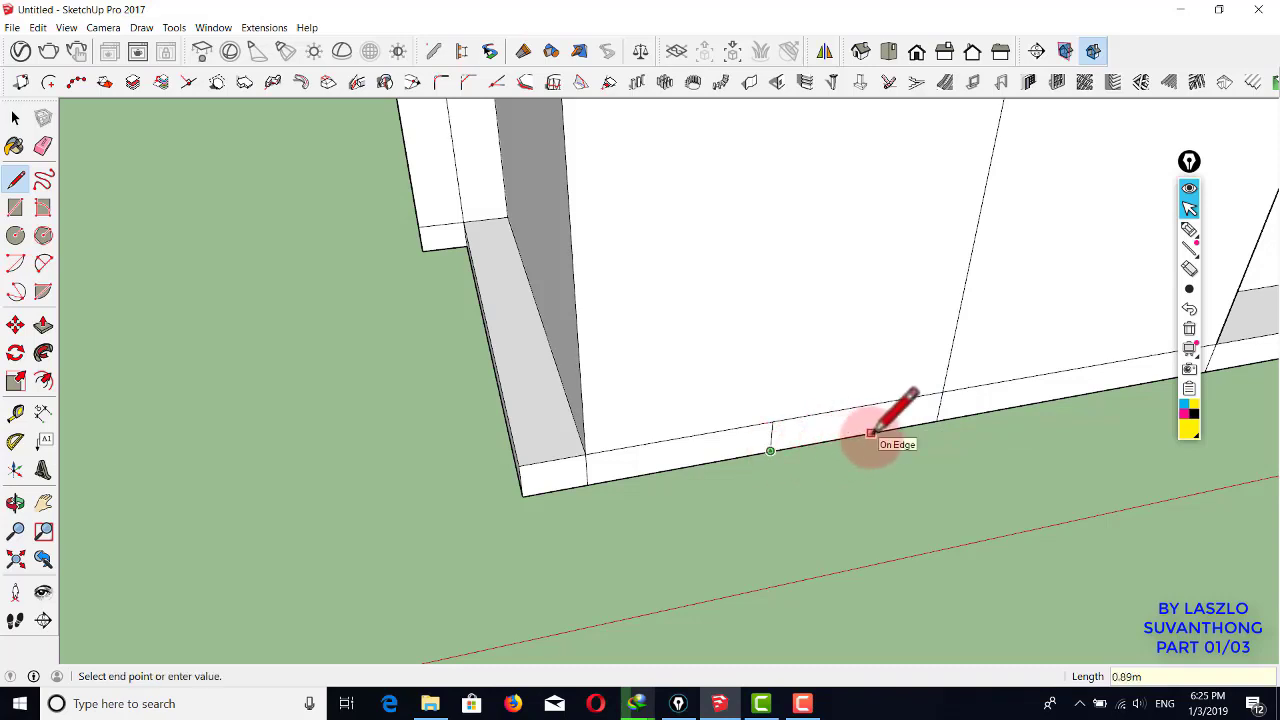
pyautogui.click(885, 430)
pyautogui.click(885, 402)
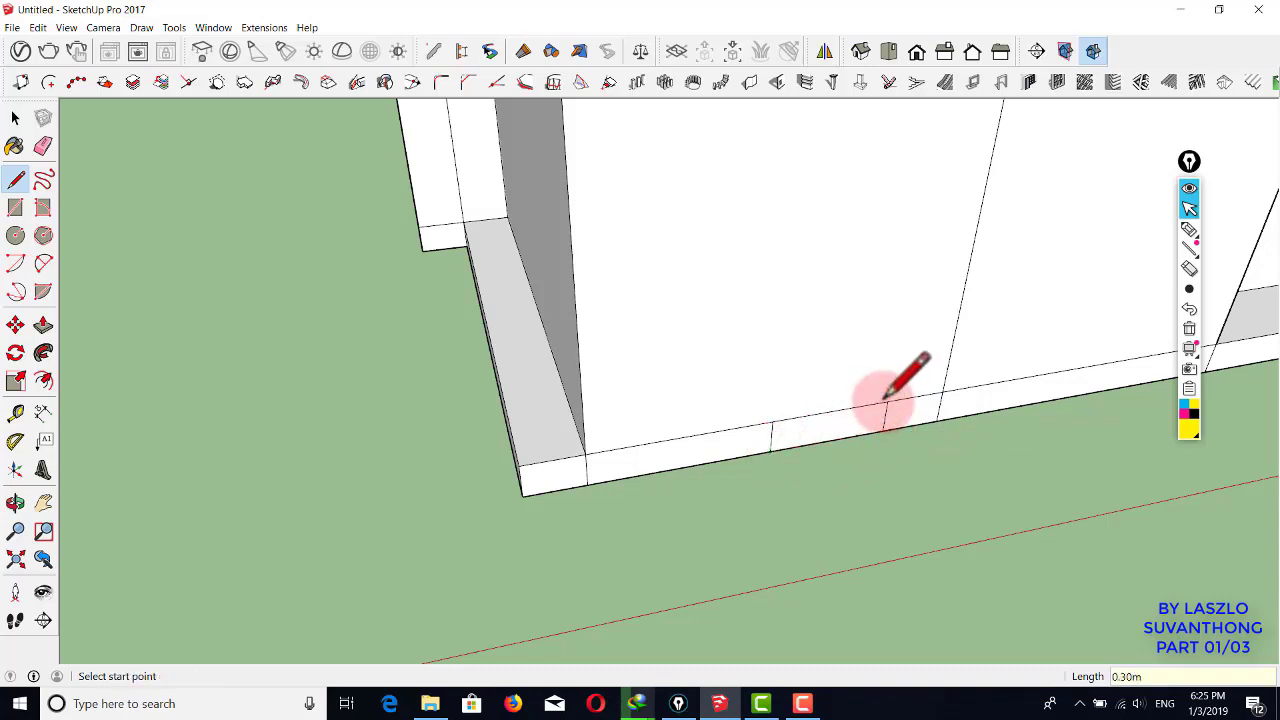
pyautogui.press('space')
pyautogui.press('l')
pyautogui.press('space')
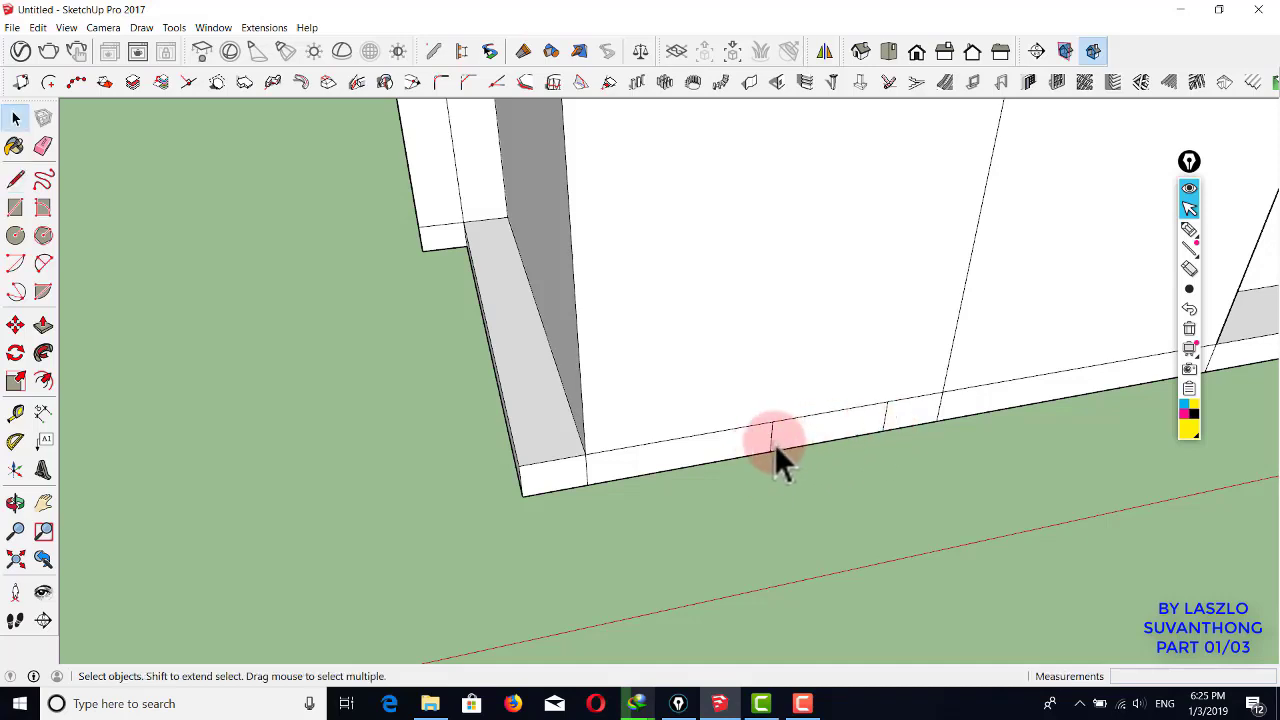
# - Draw a matching line up the slab edge 1 m from the midpoint on the corner side and delete the midpoint line
pyautogui.press('l')
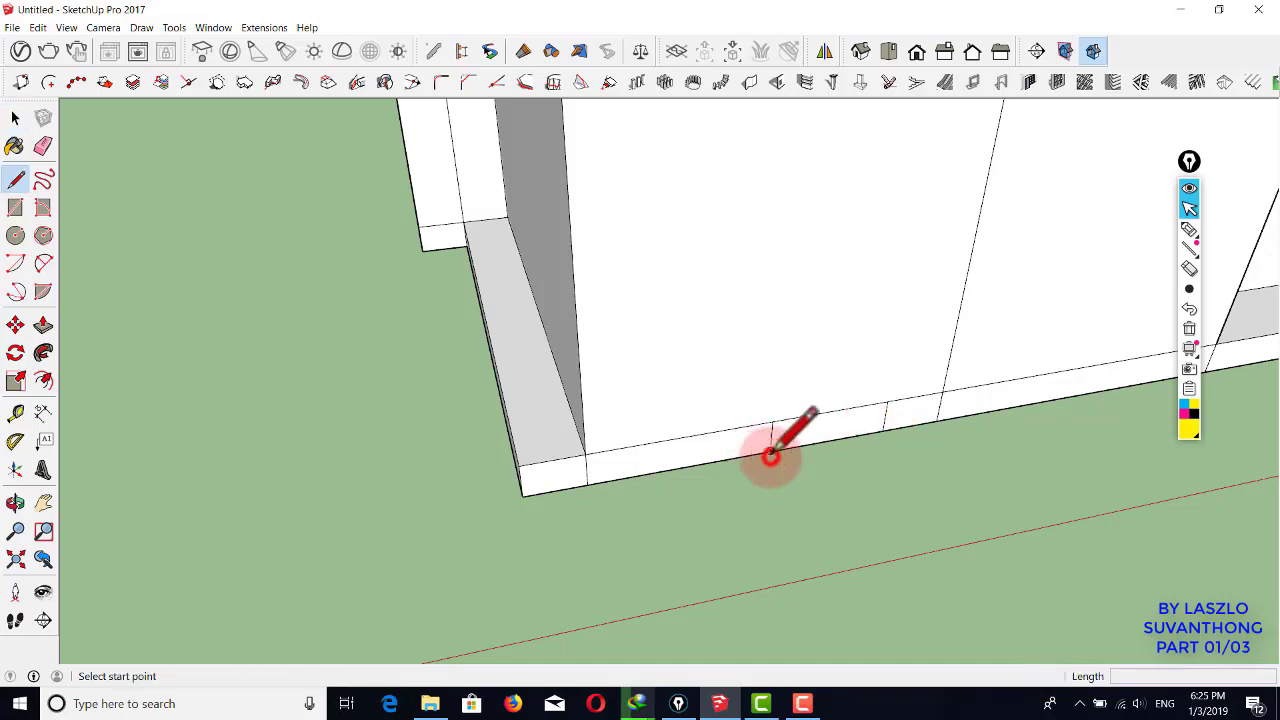
pyautogui.click(770, 451)
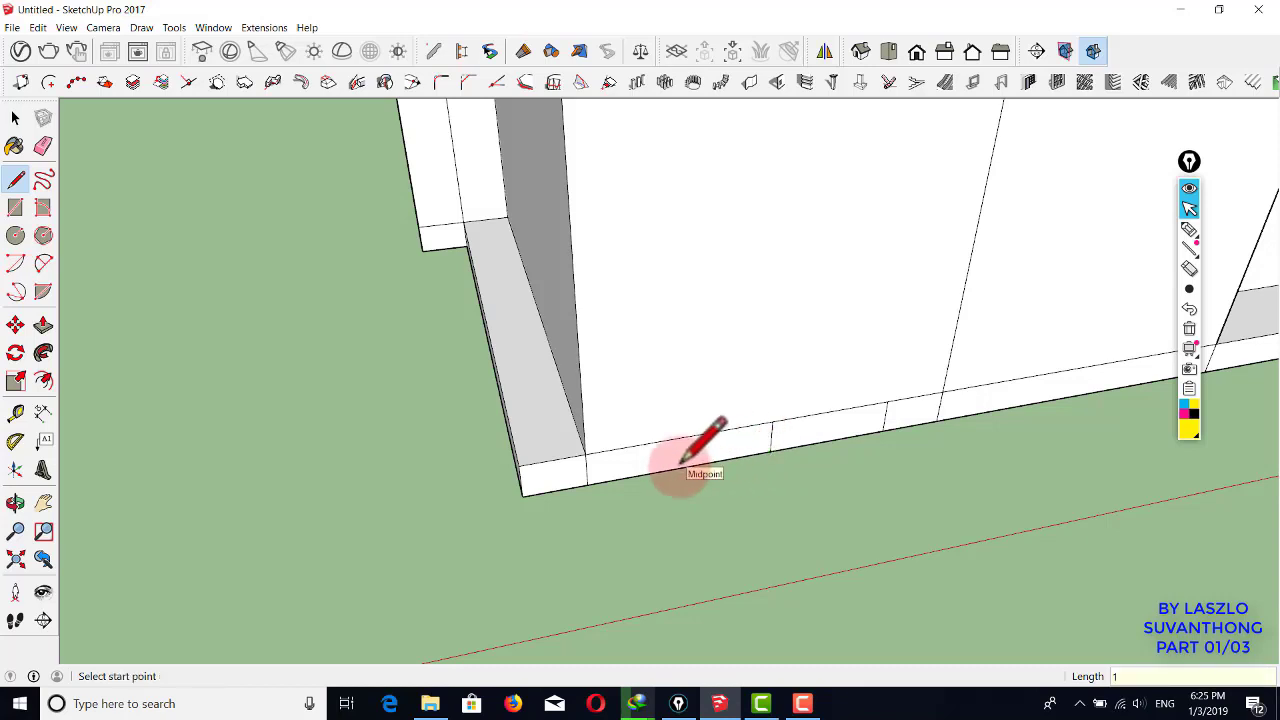
pyautogui.click(650, 470)
pyautogui.click(650, 444)
pyautogui.press('space')
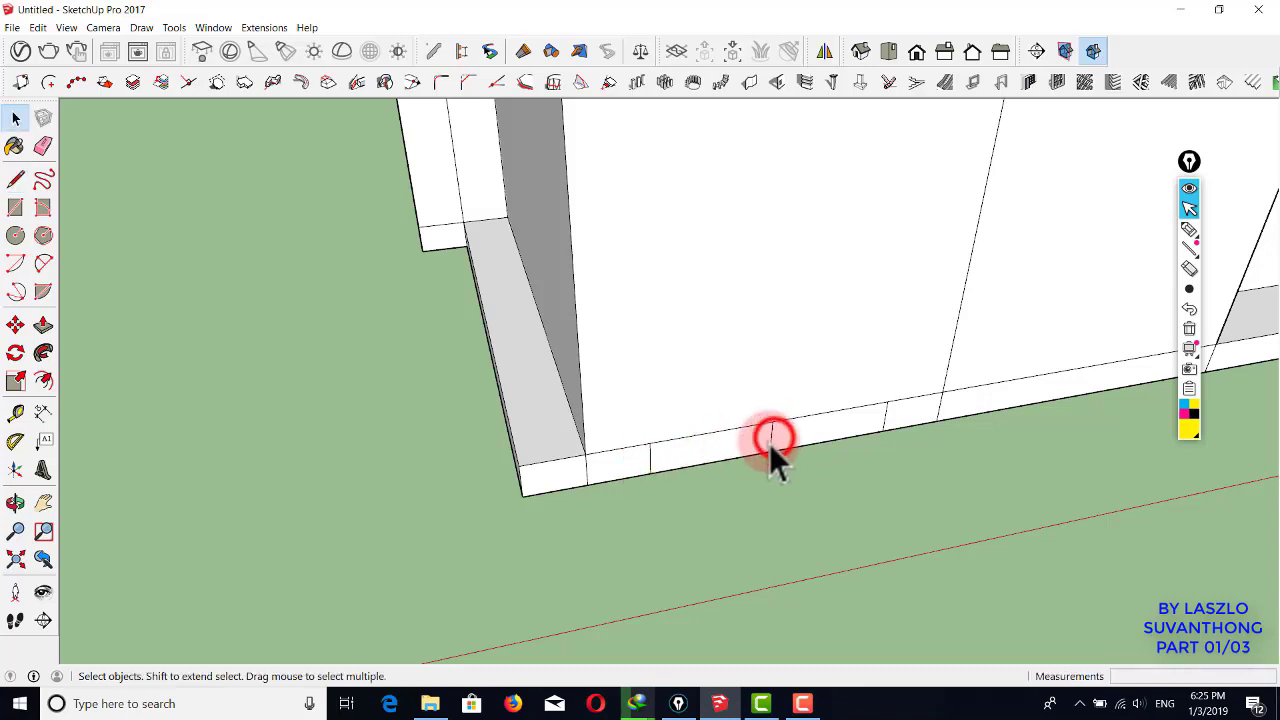
pyautogui.press('Delete')
# - Pull the slab-edge face between the two marked lines outward to form a projecting step in front of the wall
pyautogui.click(748, 446)
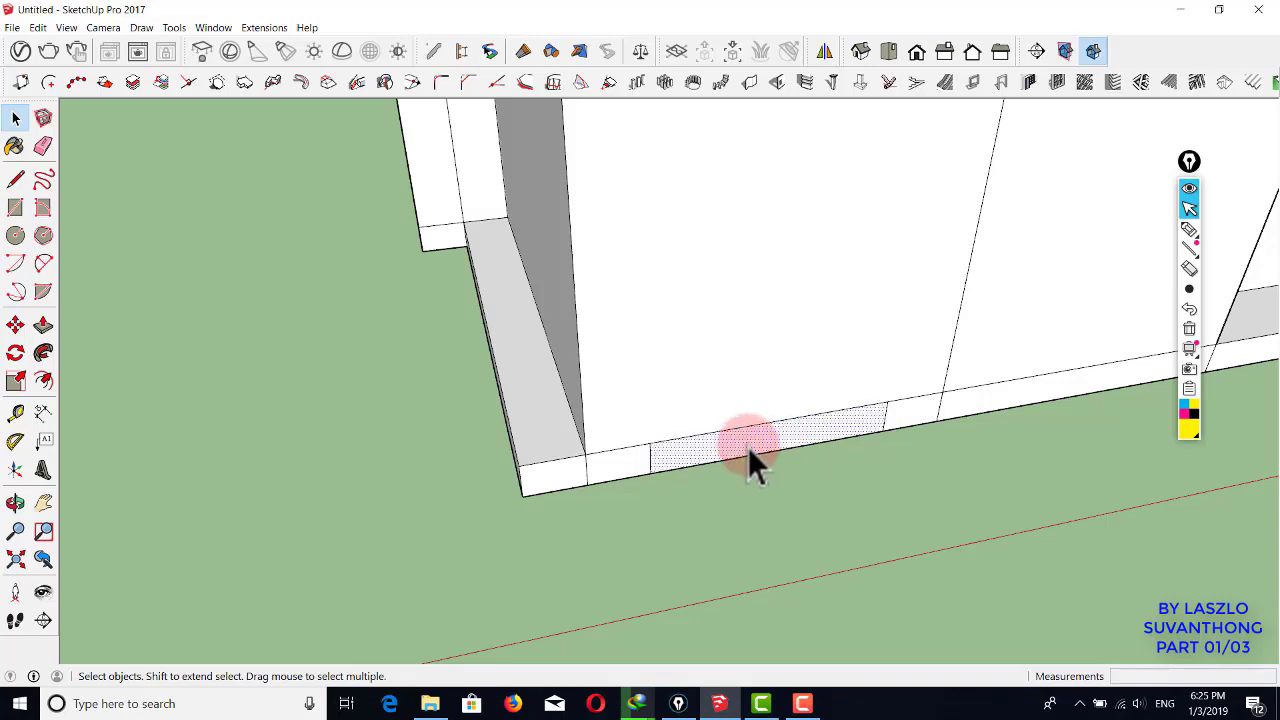
pyautogui.press('p')
pyautogui.moveTo(749, 457); pyautogui.dragTo(822, 518)
pyautogui.press('space')
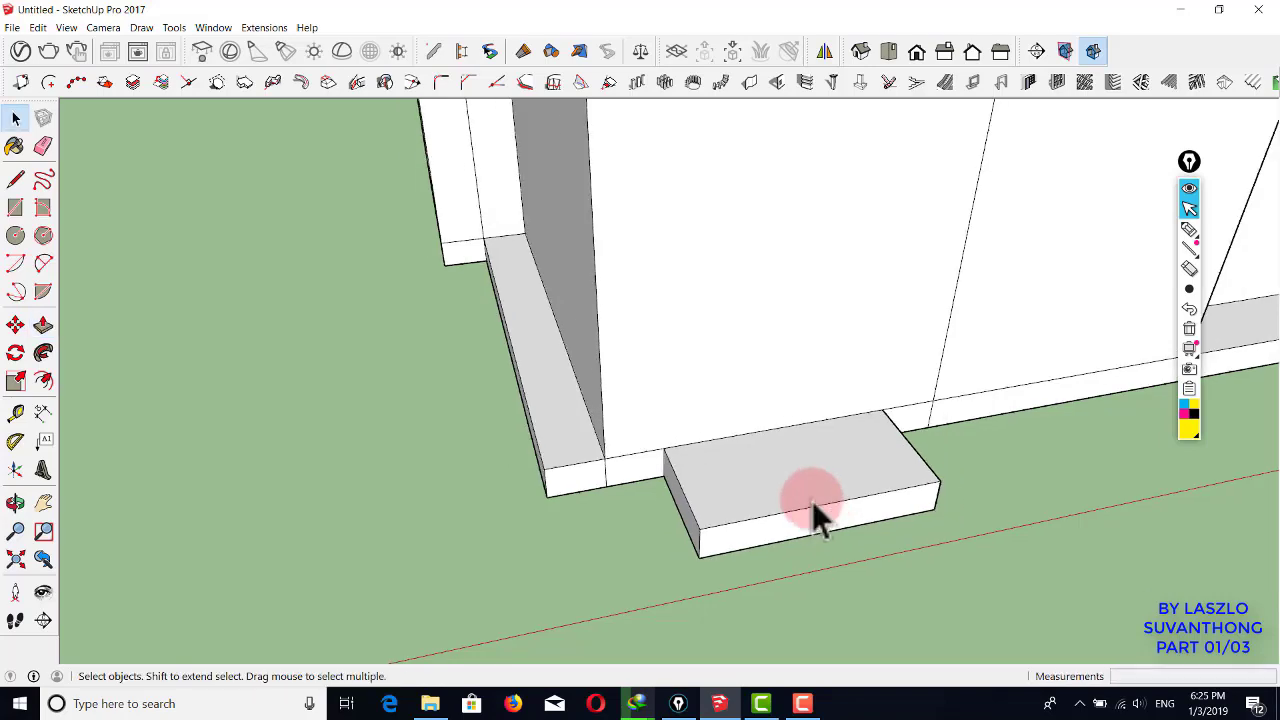
# - Offset the outline of the narrow floor strip projecting between the two columns on the opposite facade inward by 0.12 m
pyautogui.scroll(-10, 812, 501)
pyautogui.moveTo(857, 434); pyautogui.dragTo(673, 380, button='middle')
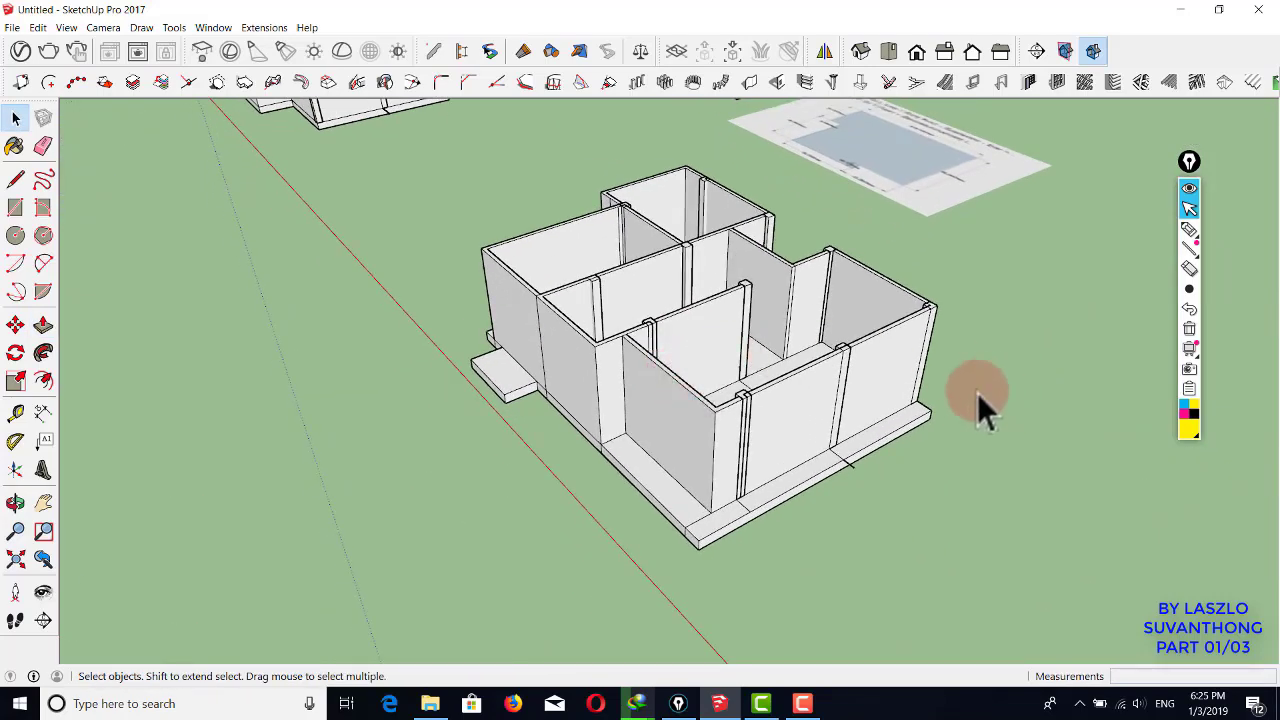
pyautogui.moveTo(980, 400); pyautogui.dragTo(726, 430, button='middle')
pyautogui.scroll(3, 843, 457)
pyautogui.scroll(3, 726, 430)
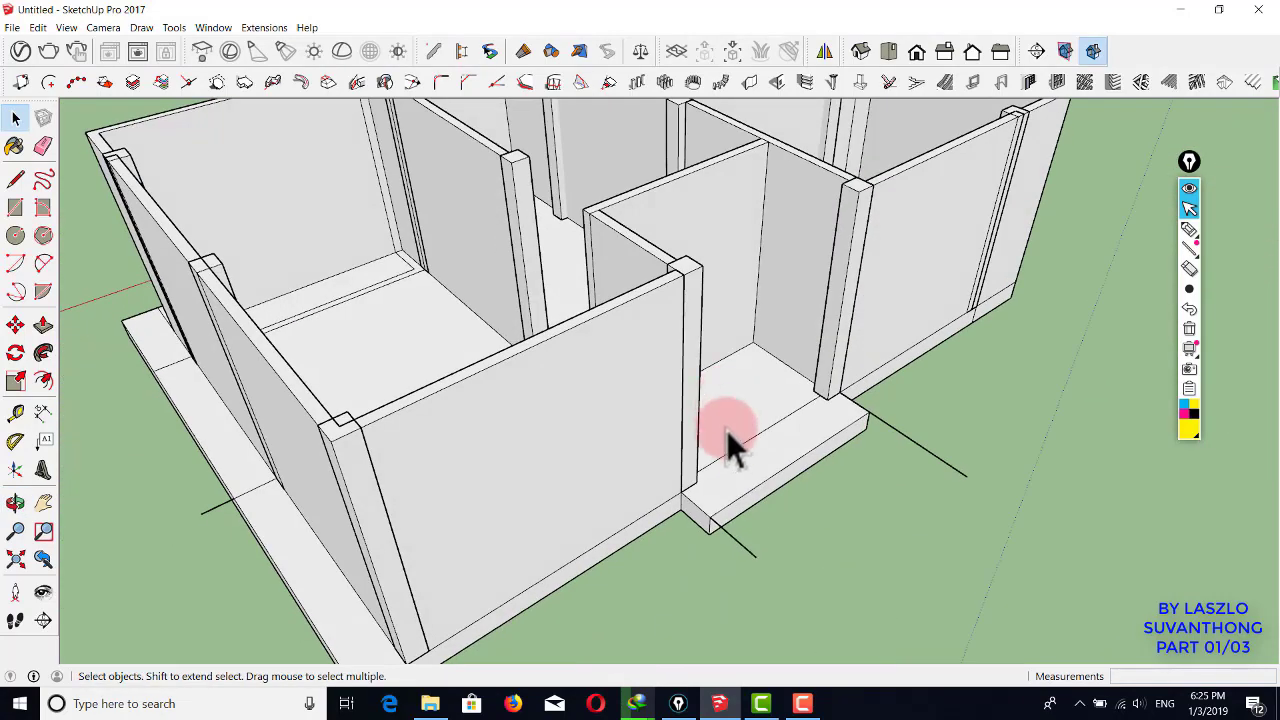
pyautogui.scroll(3, 737, 486)
pyautogui.click(740, 495)
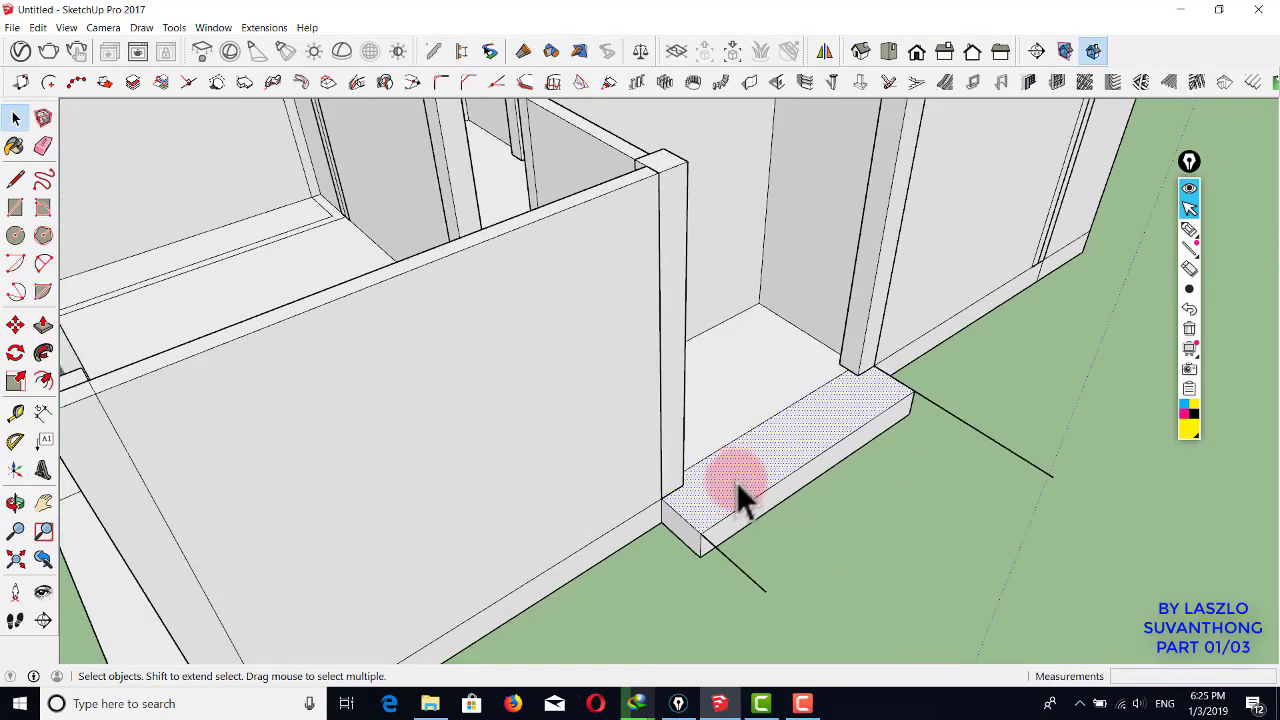
pyautogui.press('f')
pyautogui.scroll(2, 727, 508)
pyautogui.click(726, 512)
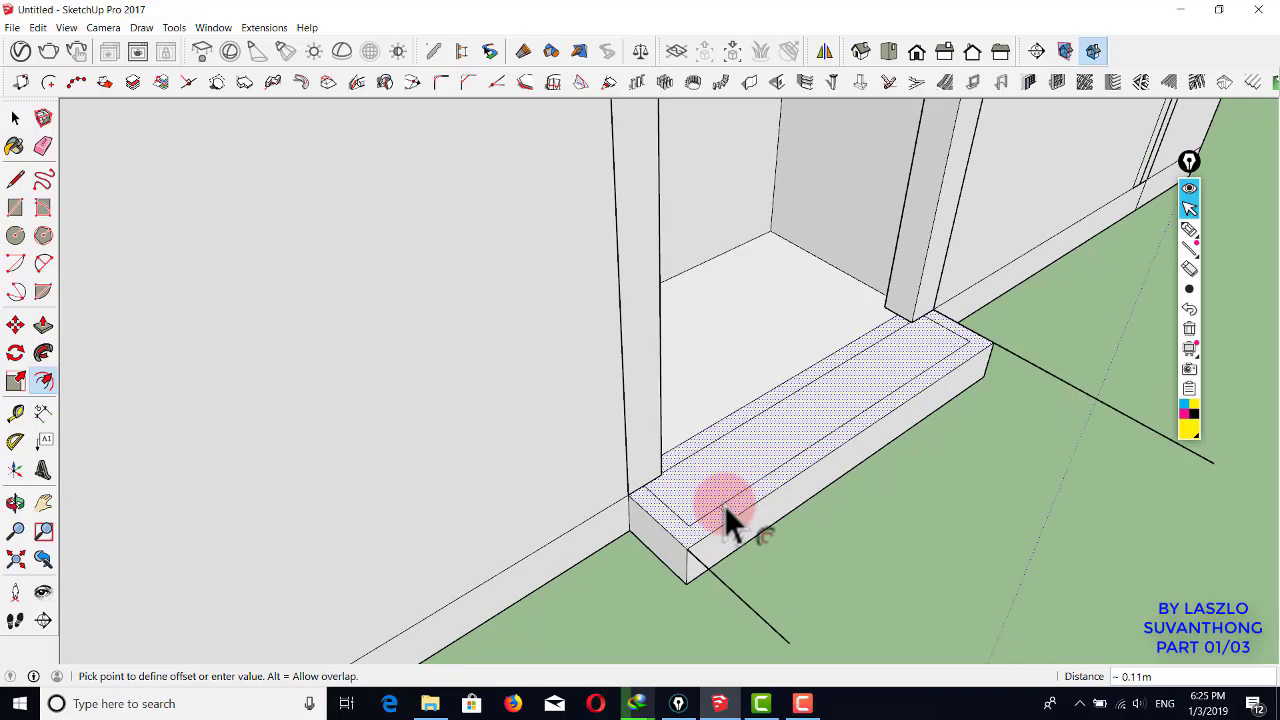
pyautogui.write('0.5')
pyautogui.press('Return')
pyautogui.press('space')
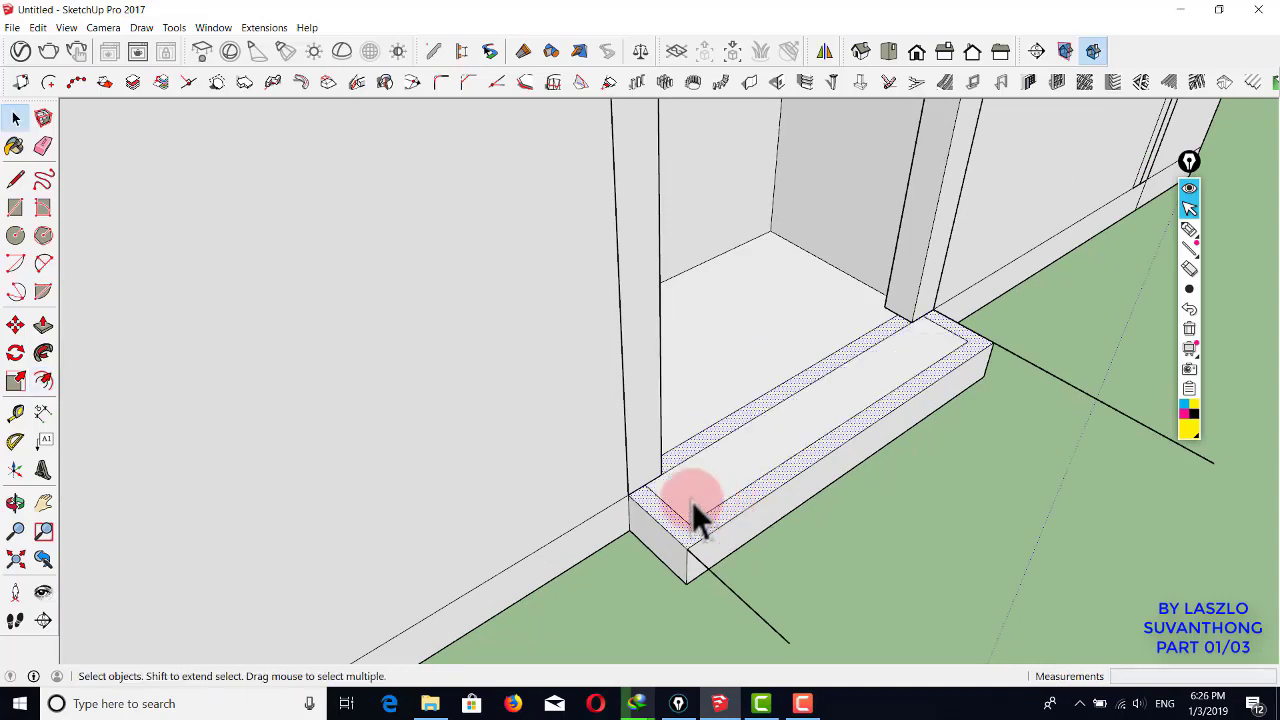
# - Connect the inner outline to the strip's outer edge with lines at both ends and delete the two edges dividing it from the room floor
pyautogui.press('l')
pyautogui.scroll(2, 651, 466)
pyautogui.click(623, 491)
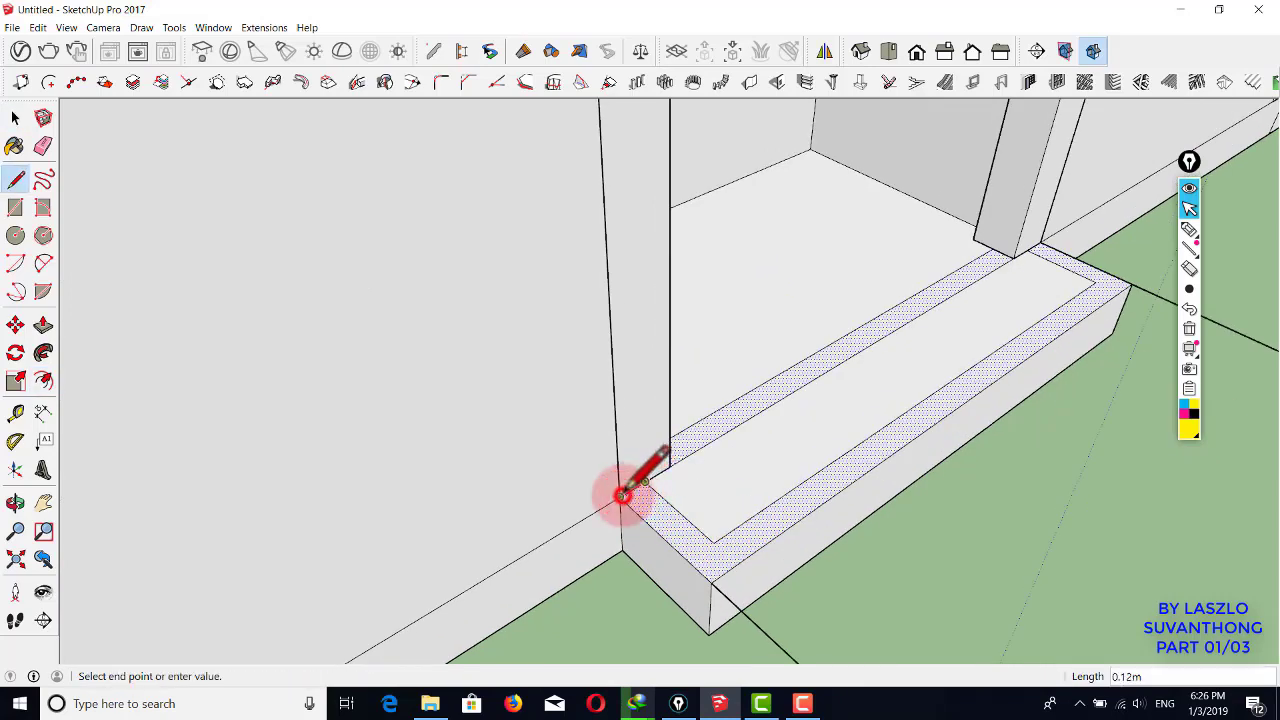
pyautogui.scroll(2, 623, 491)
pyautogui.press('space')
pyautogui.press('l')
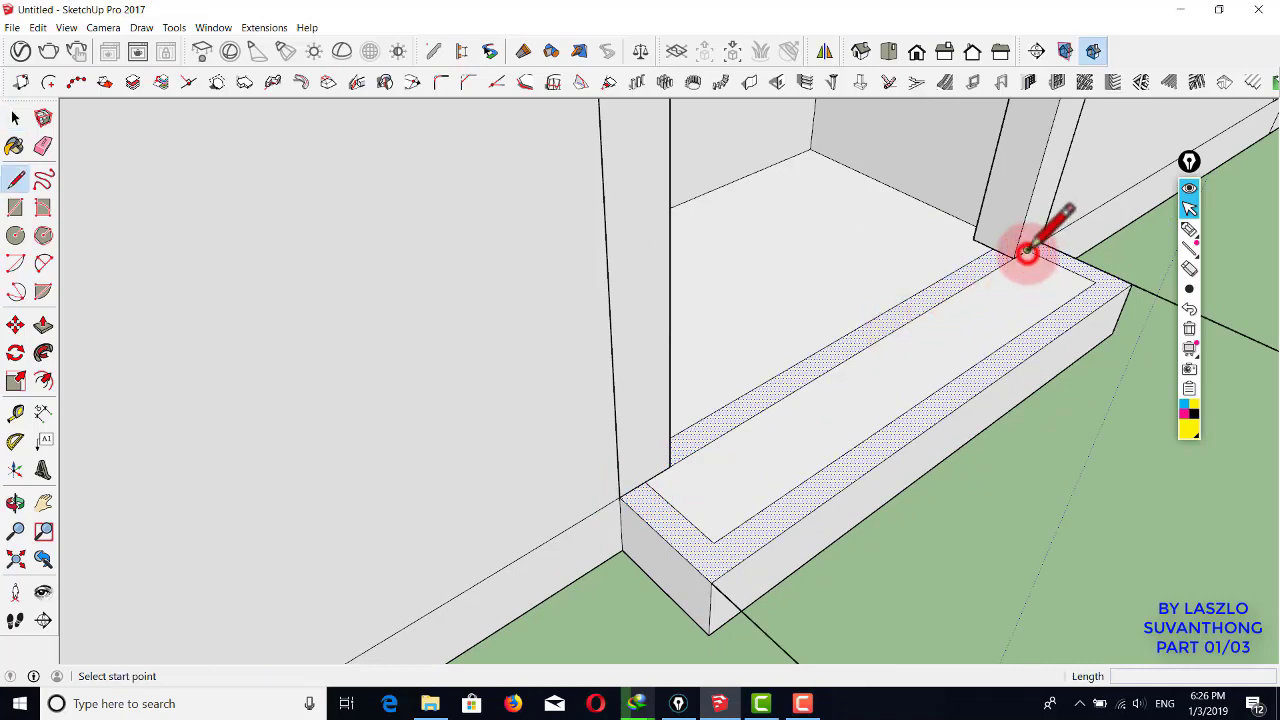
pyautogui.click(1027, 249)
pyautogui.press('space')
pyautogui.click(970, 284)
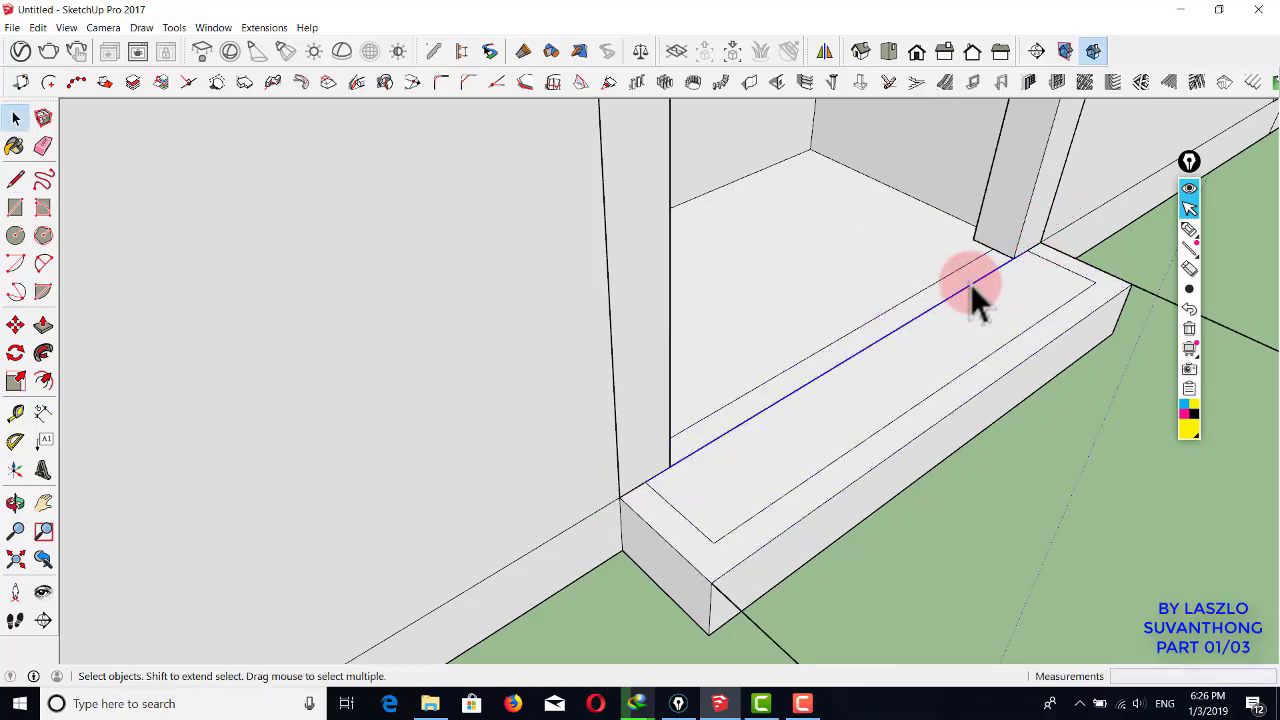
pyautogui.click(948, 278)
# - Pull the U-shaped border strip between the columns up to the height of the existing walls
pyautogui.click(1008, 357)
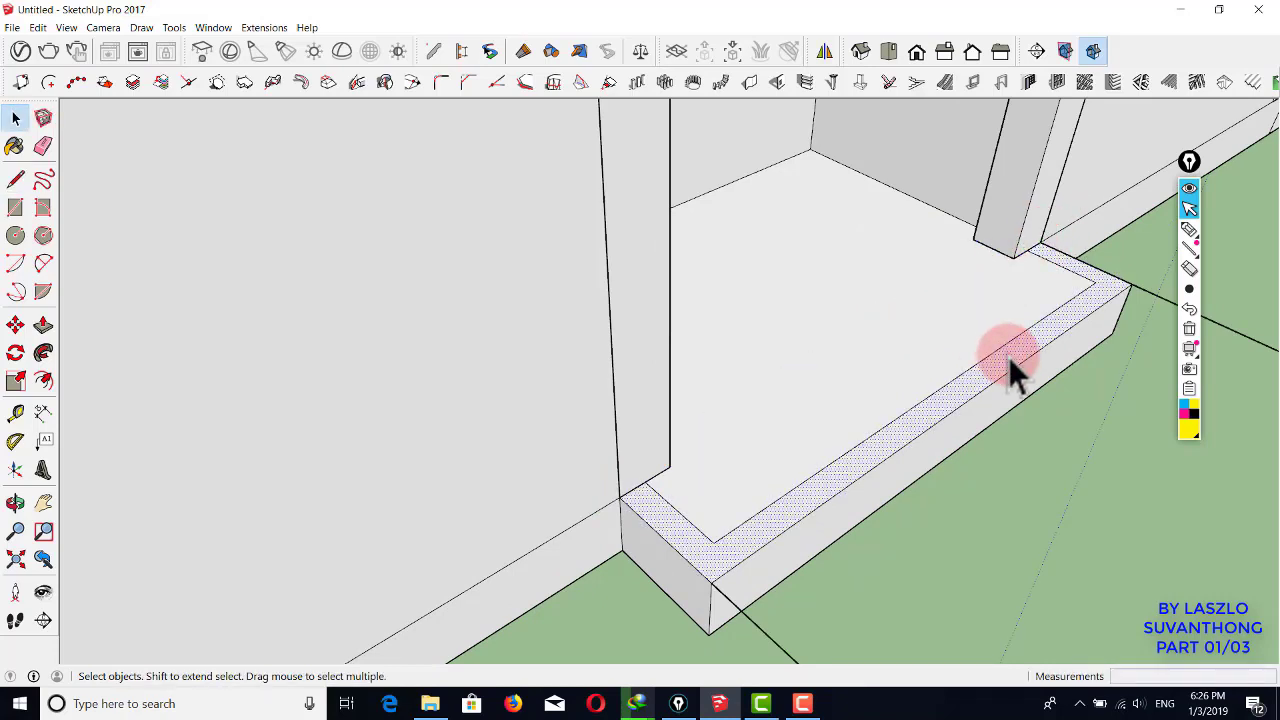
pyautogui.press('p')
pyautogui.click(996, 384)
pyautogui.scroll(-5, 1000, 340)
pyautogui.moveTo(946, 280); pyautogui.dragTo(888, 422, button='middle')
pyautogui.click(740, 360)
pyautogui.scroll(-5, 738, 368)
pyautogui.press('space')
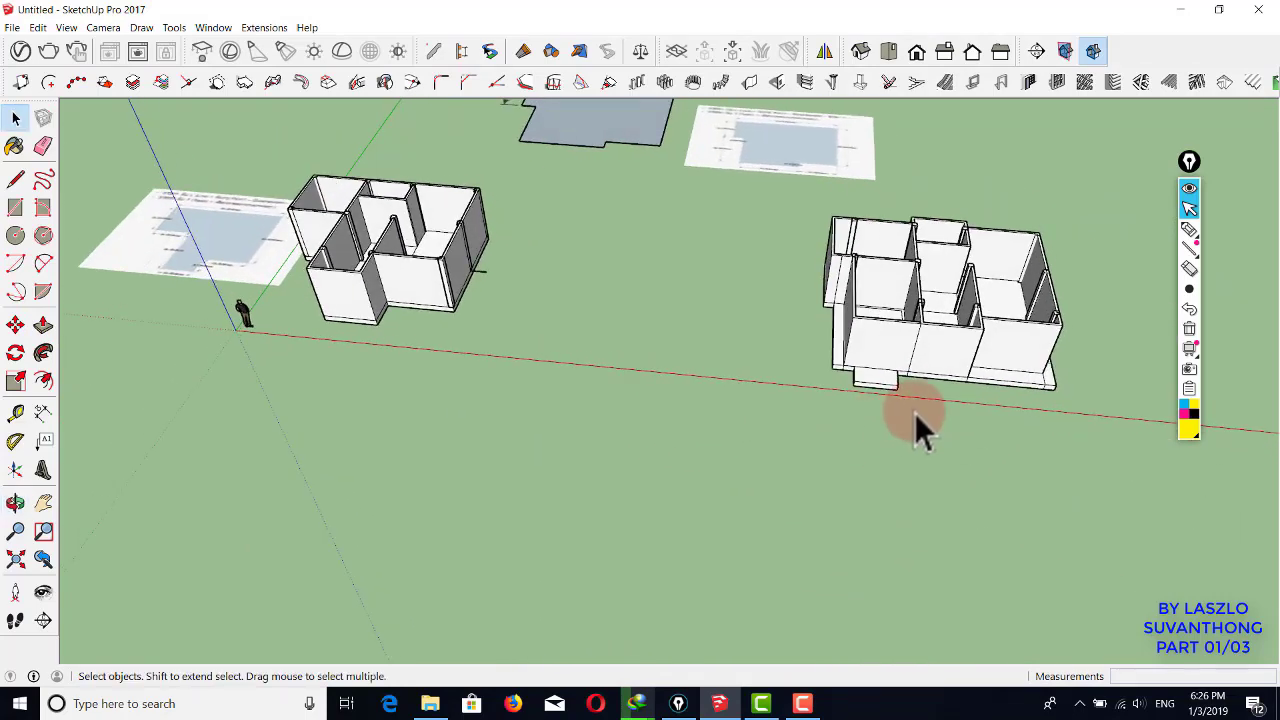
pyautogui.keyDown('shift'); pyautogui.moveTo(832, 342); pyautogui.dragTo(801, 389, button='middle'); pyautogui.keyUp('shift')
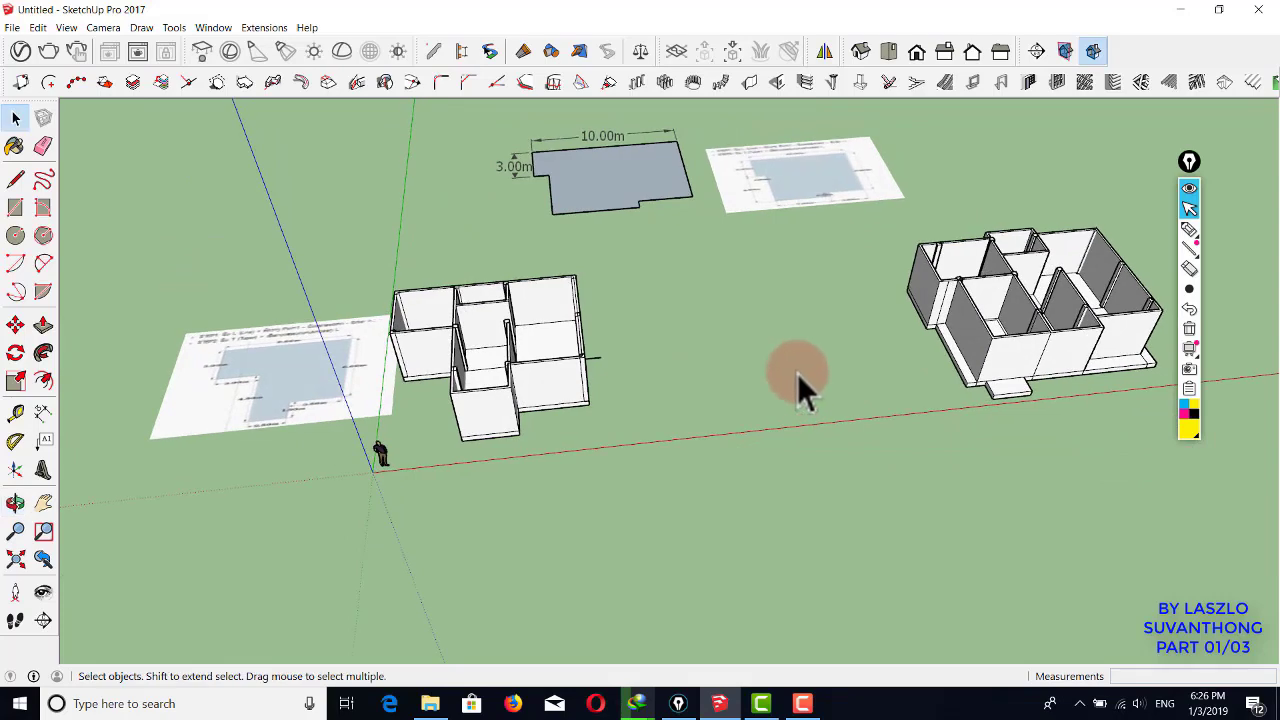
pyautogui.keyDown('shift'); pyautogui.moveTo(630, 380); pyautogui.dragTo(703, 368, button='middle'); pyautogui.keyUp('shift')
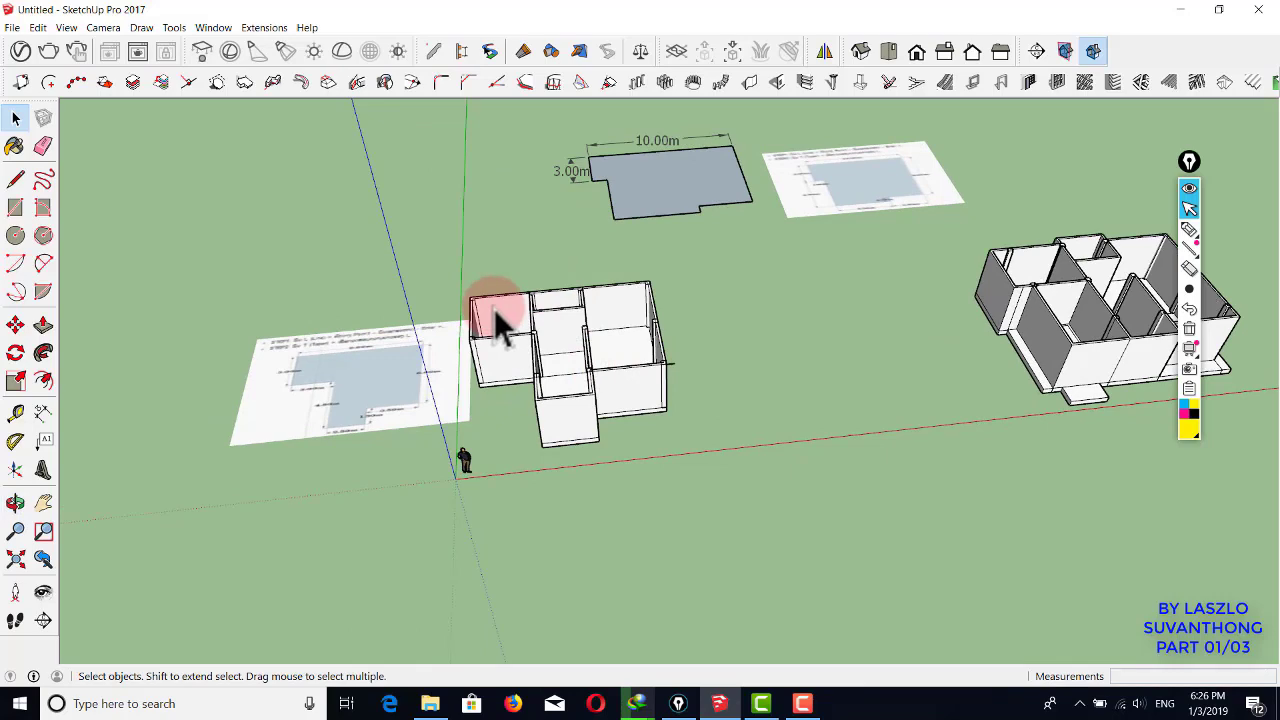
pyautogui.scroll(5, 445, 410)
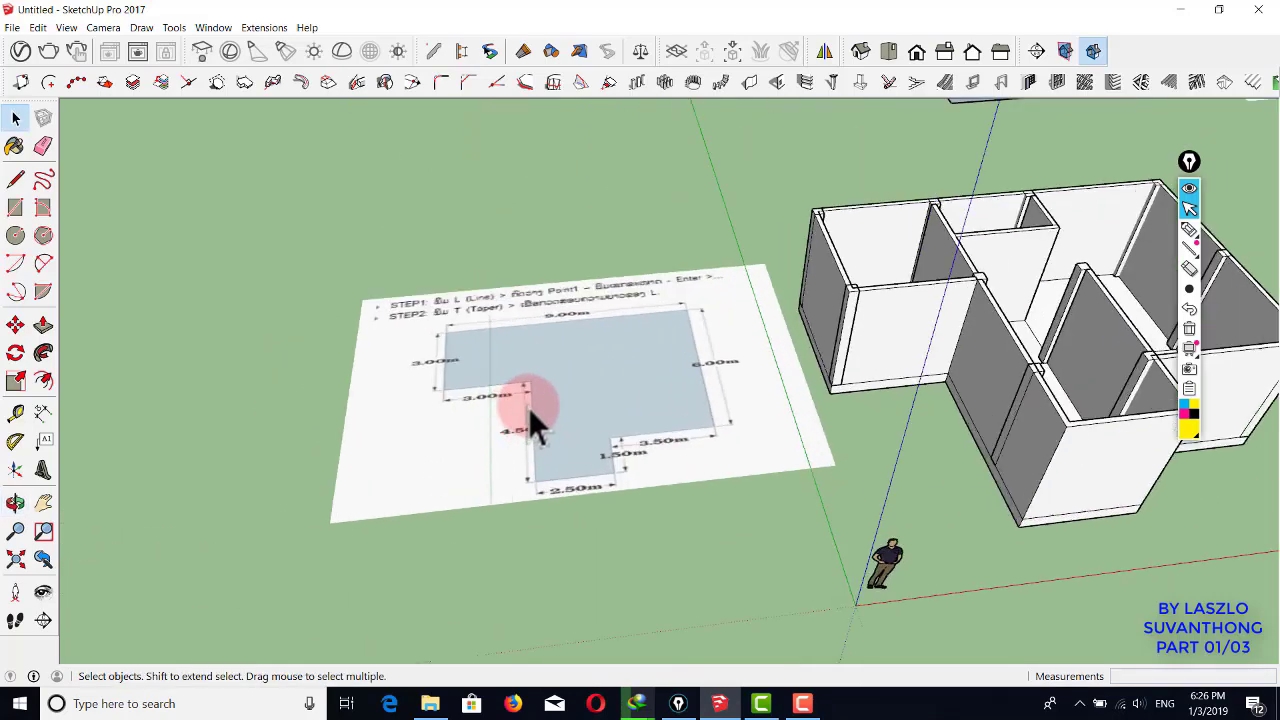
pyautogui.scroll(-2, 573, 408)
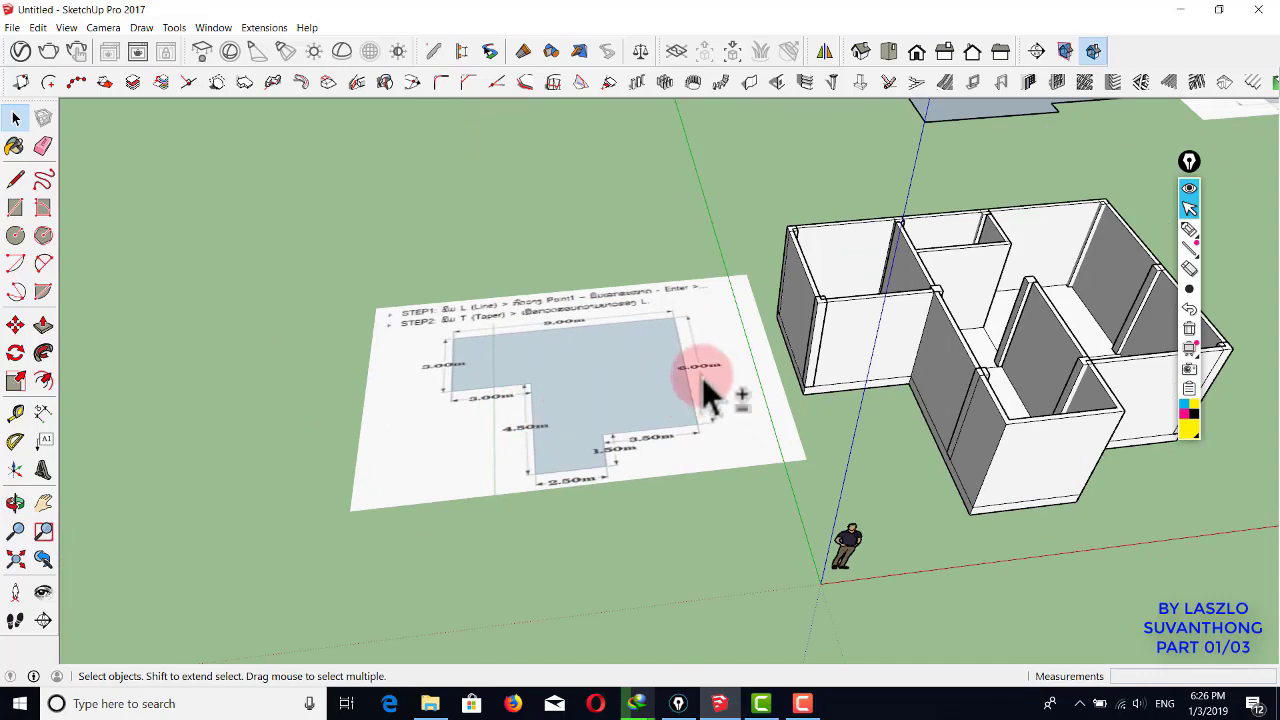
pyautogui.keyDown('shift'); pyautogui.moveTo(703, 385); pyautogui.dragTo(602, 390, button='middle'); pyautogui.keyUp('shift')
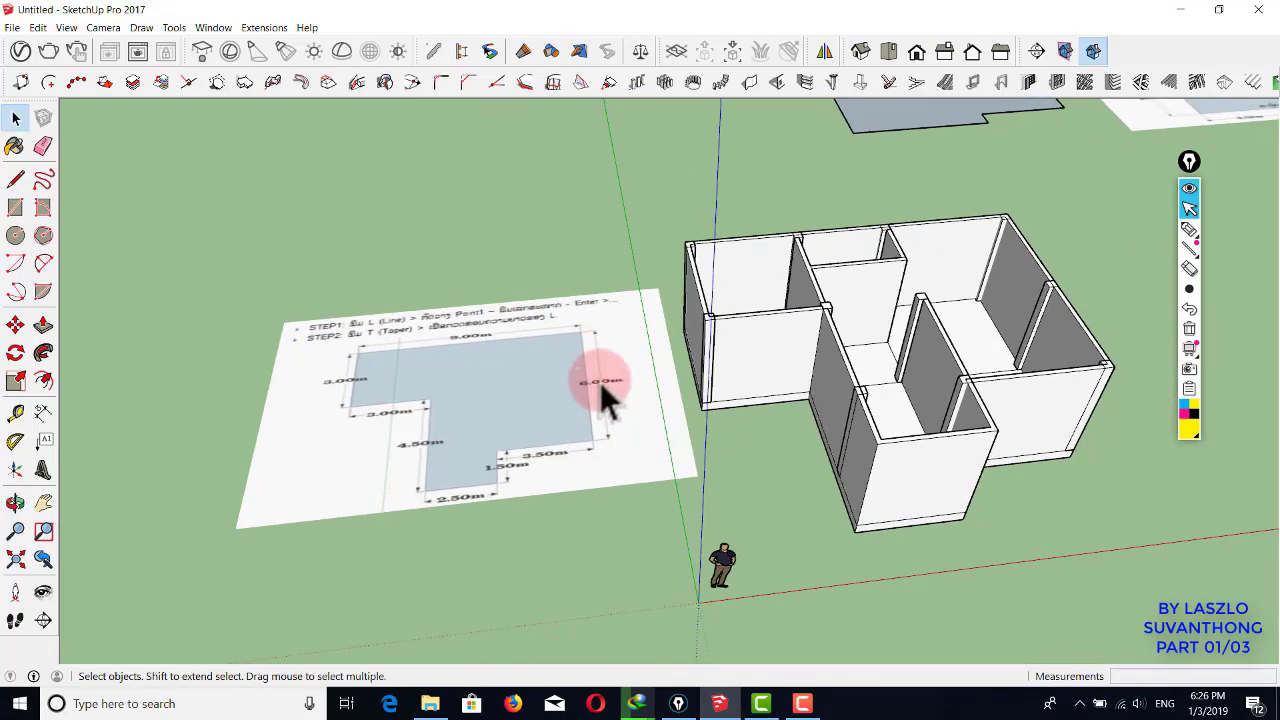
pyautogui.moveTo(600, 382)
pyautogui.mouseDown(button='middle')
pyautogui.moveTo(750, 365)
pyautogui.moveTo(660, 387)
pyautogui.moveTo(746, 383)
pyautogui.moveTo(600, 320)
pyautogui.moveTo(603, 340)
pyautogui.mouseUp(button='middle')
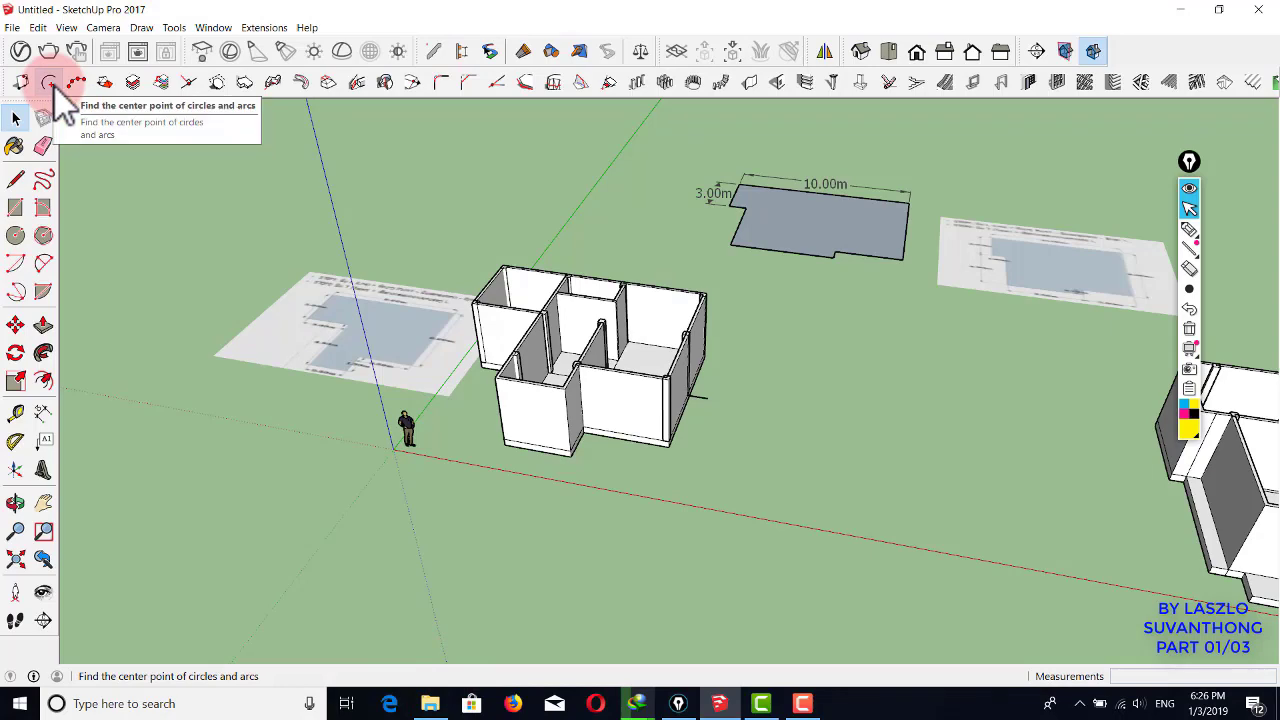
# - Start a file import and browse on drive G: to the folder AutoCAD Development, !1.2 Components For Training
pyautogui.click(12, 27)
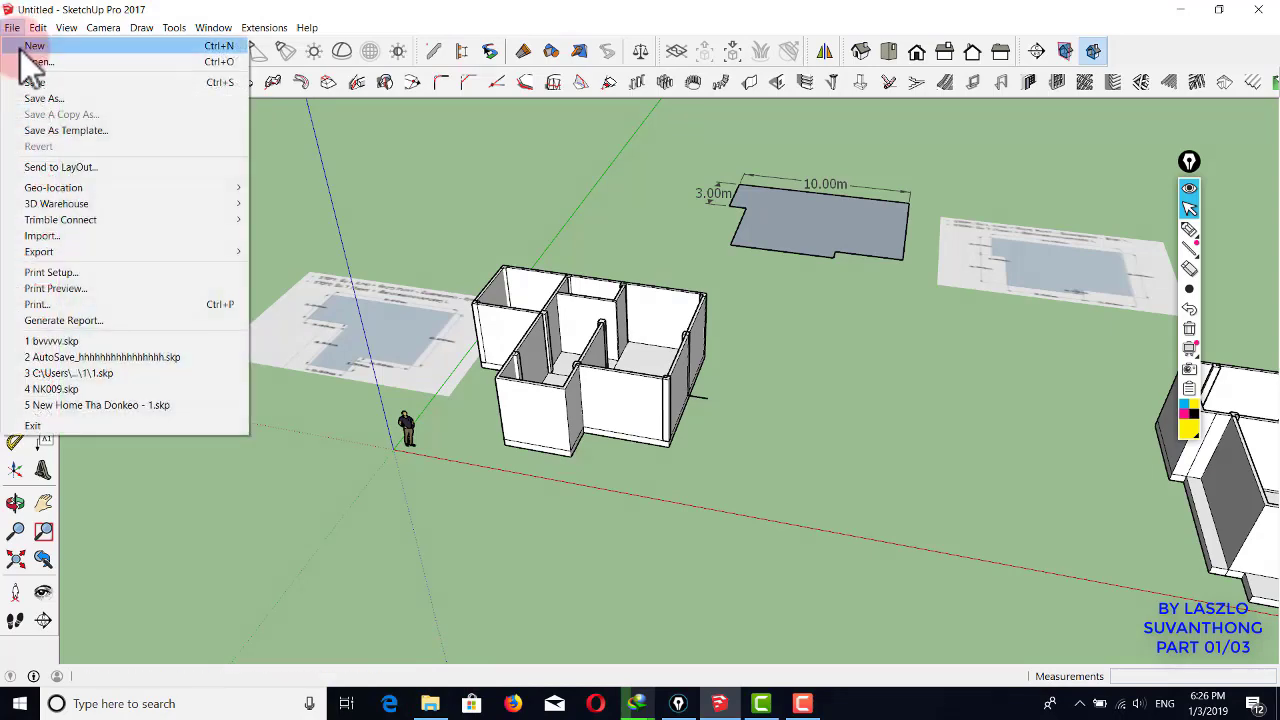
pyautogui.click(68, 234)
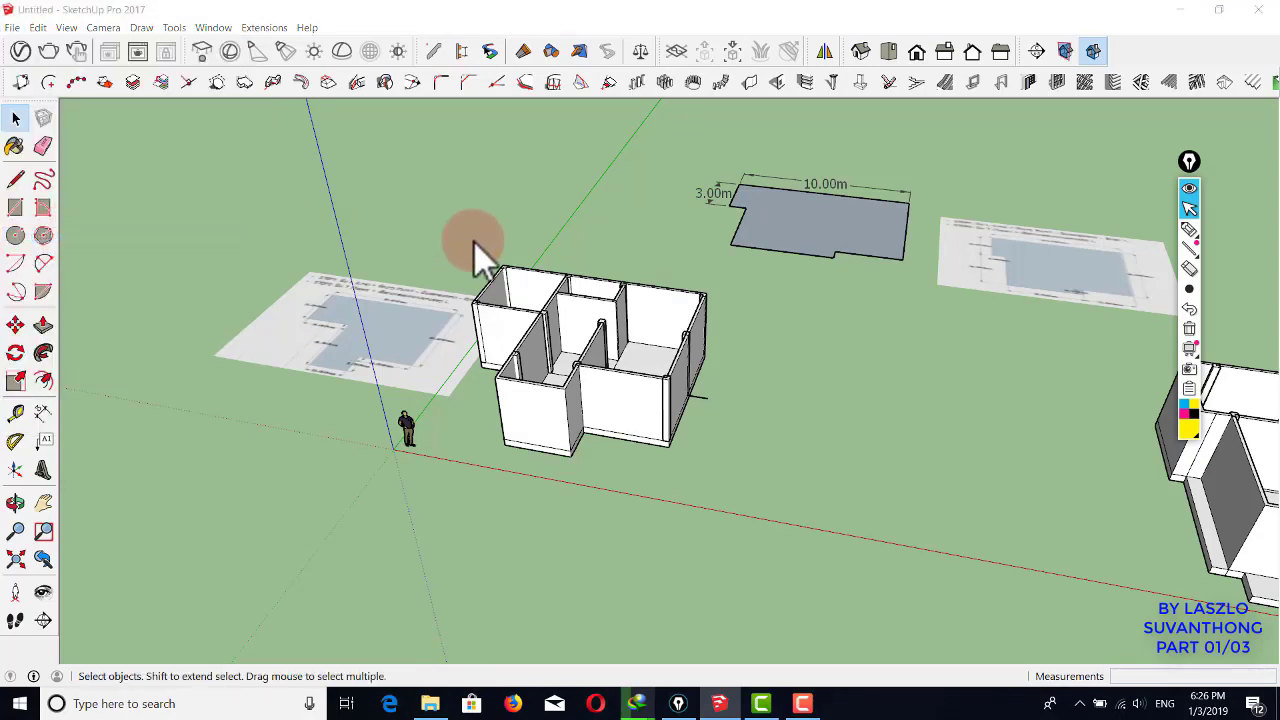
pyautogui.scroll(-10, 400, 260)
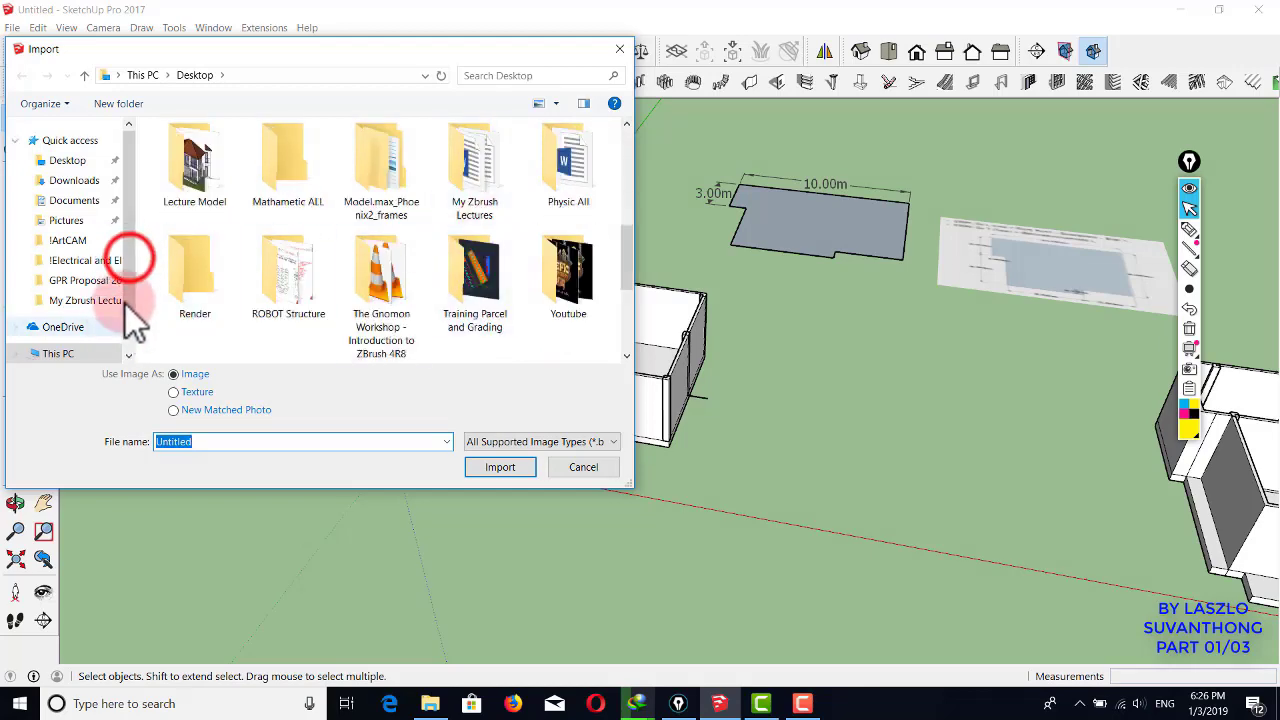
pyautogui.scroll(-3, 114, 280)
pyautogui.click(60, 307)
pyautogui.scroll(-2, 300, 260)
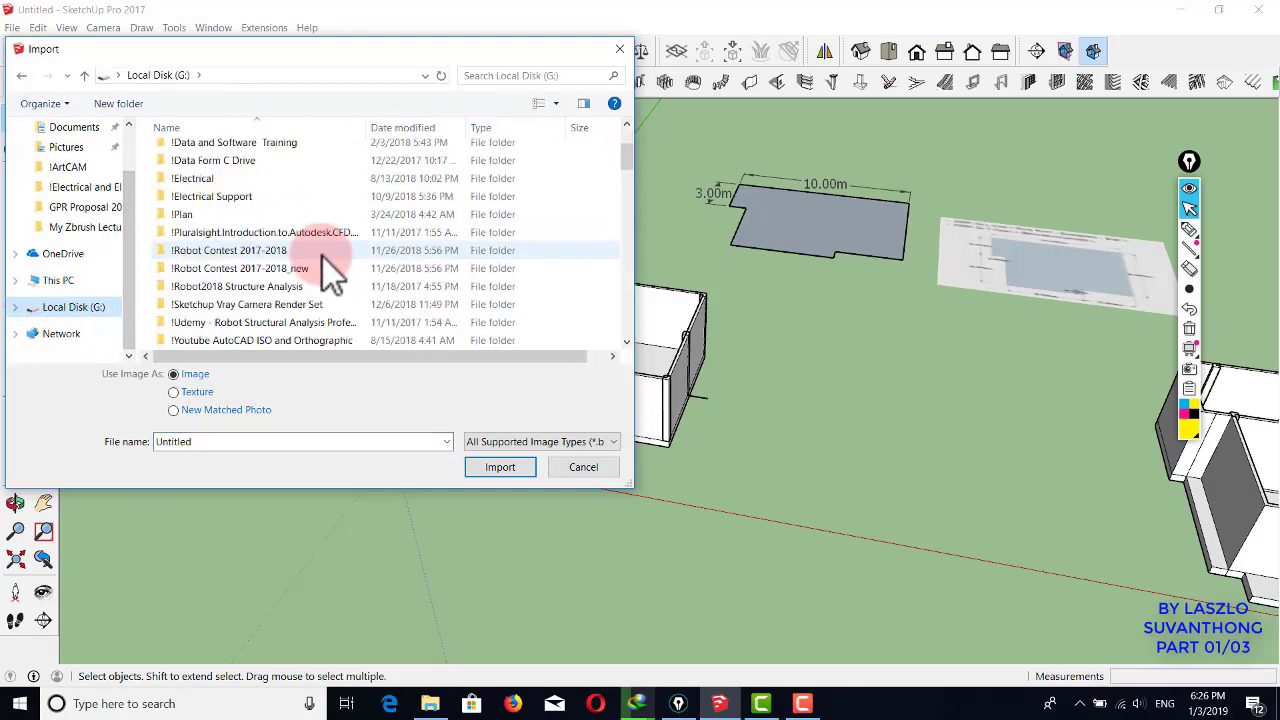
pyautogui.scroll(-4, 324, 257)
pyautogui.click(265, 286)
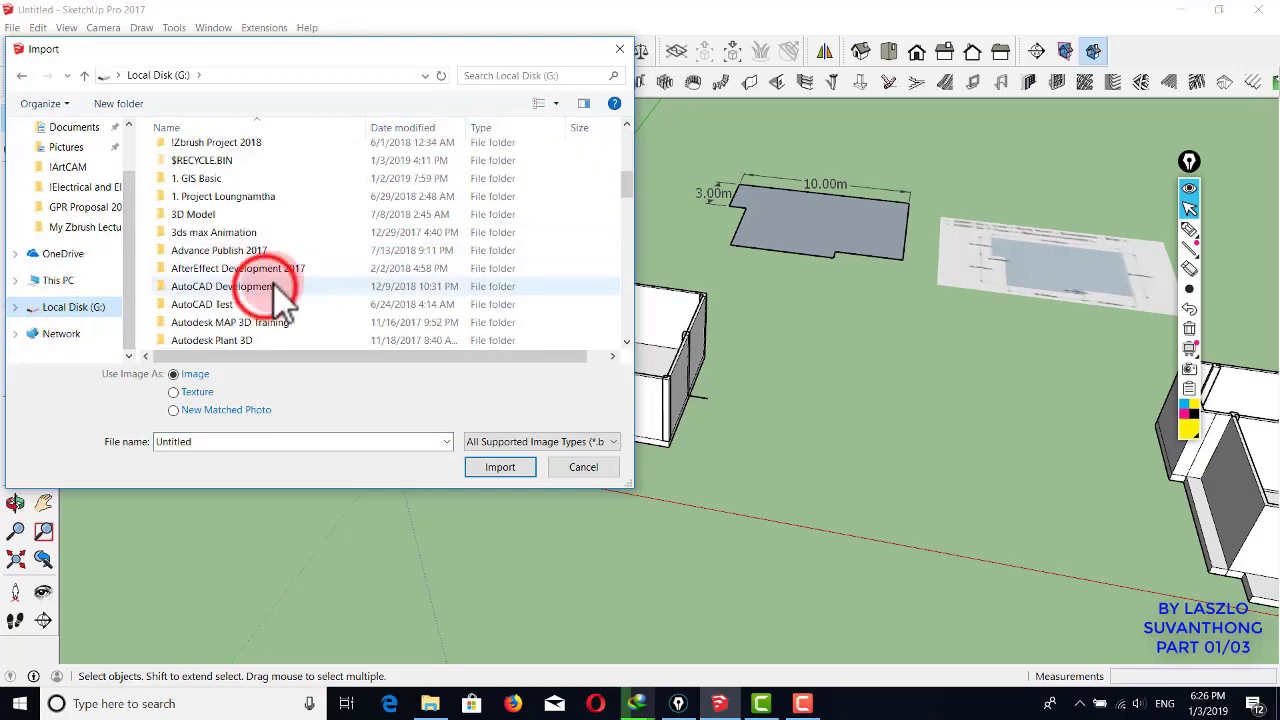
pyautogui.doubleClick(270, 288)
pyautogui.doubleClick(287, 183)
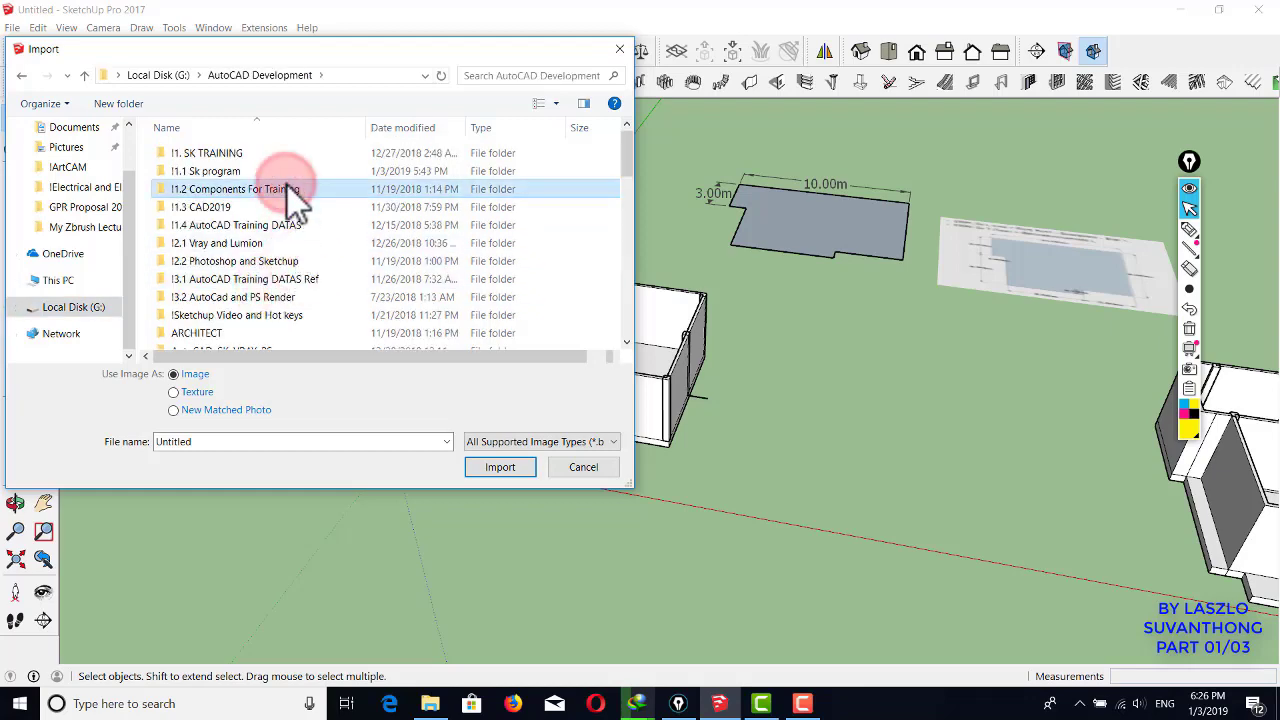
# - Browse to the Door and Window folder and limit the file types to SketchUp Files (*.skp)
pyautogui.scroll(-6, 288, 186)
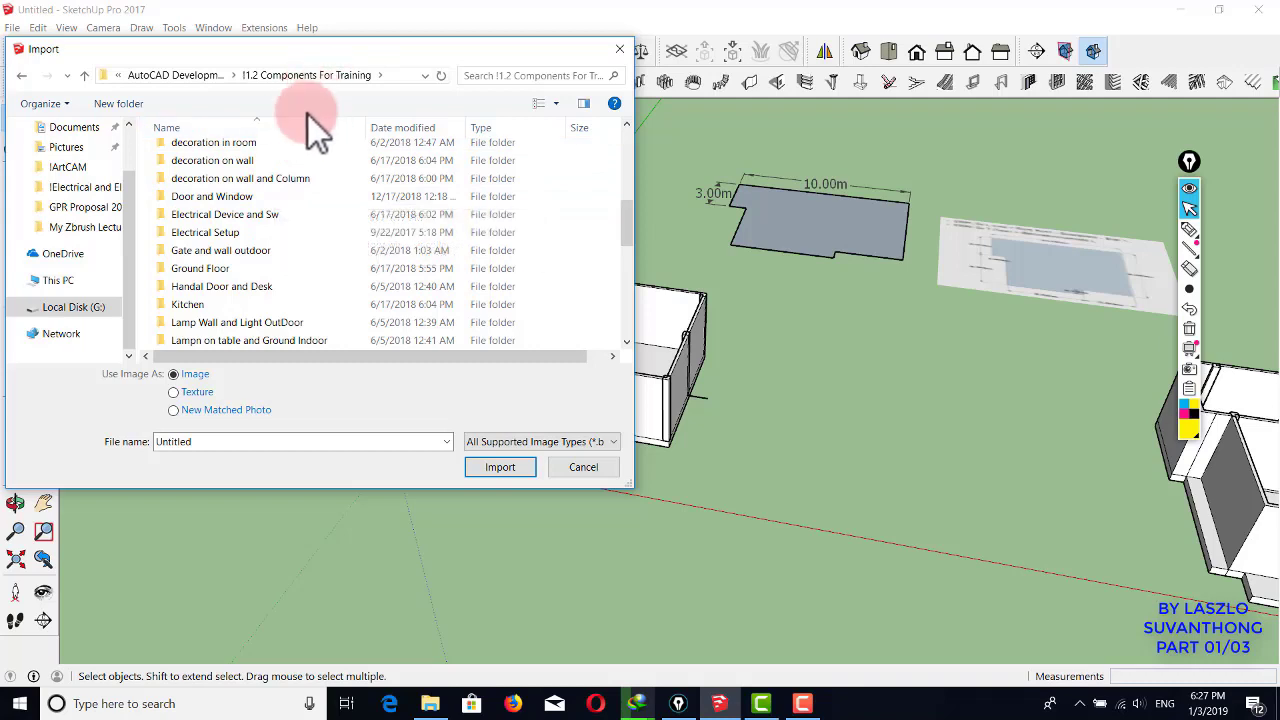
pyautogui.doubleClick(236, 201)
pyautogui.doubleClick(243, 200)
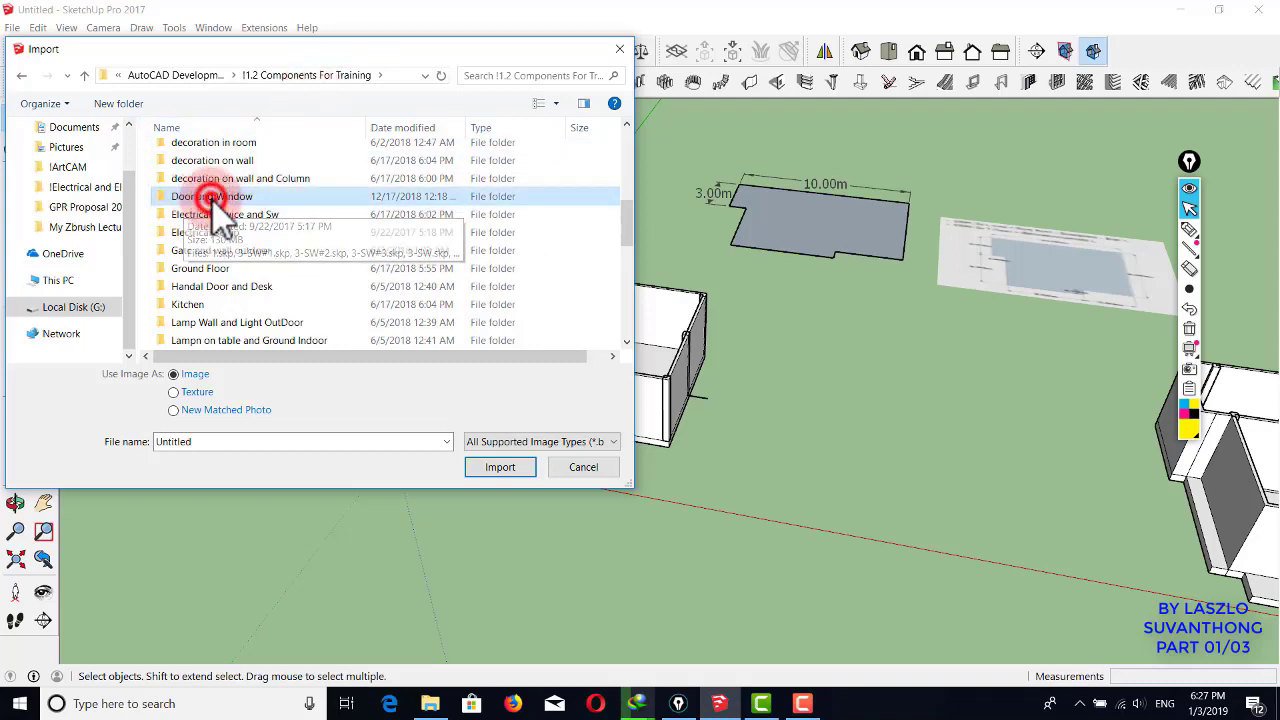
pyautogui.doubleClick(300, 159)
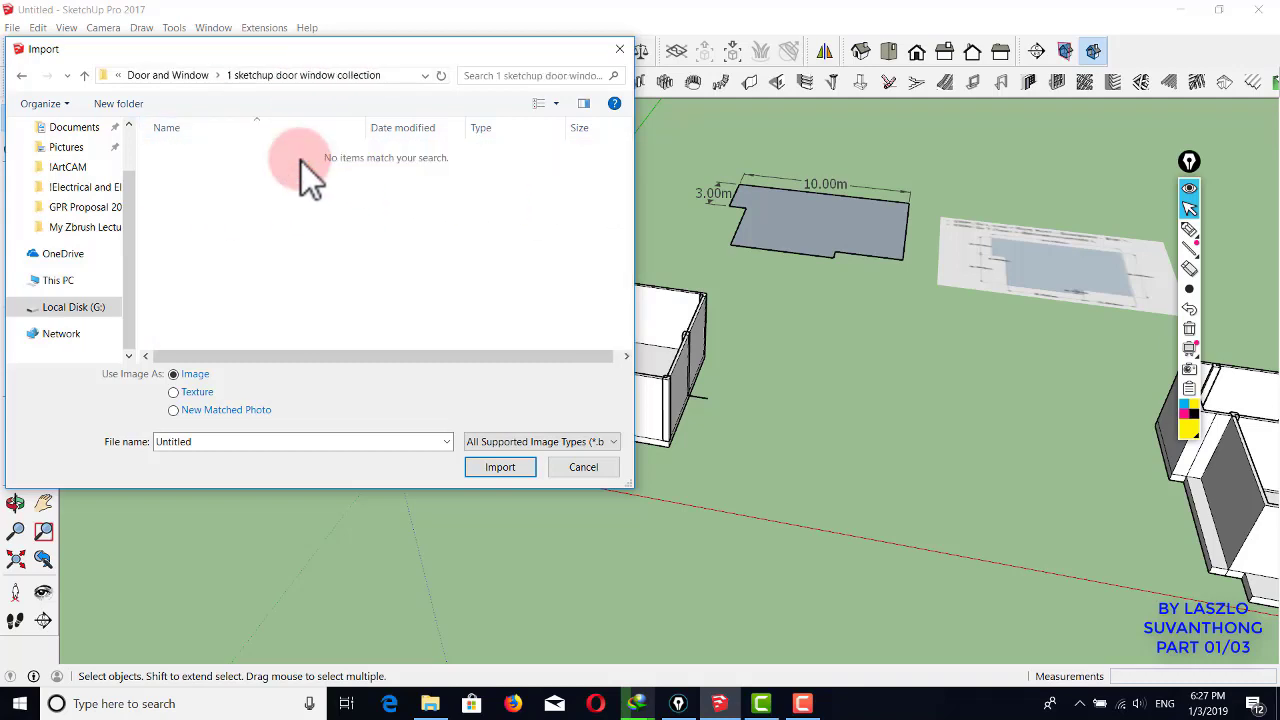
pyautogui.click(521, 443)
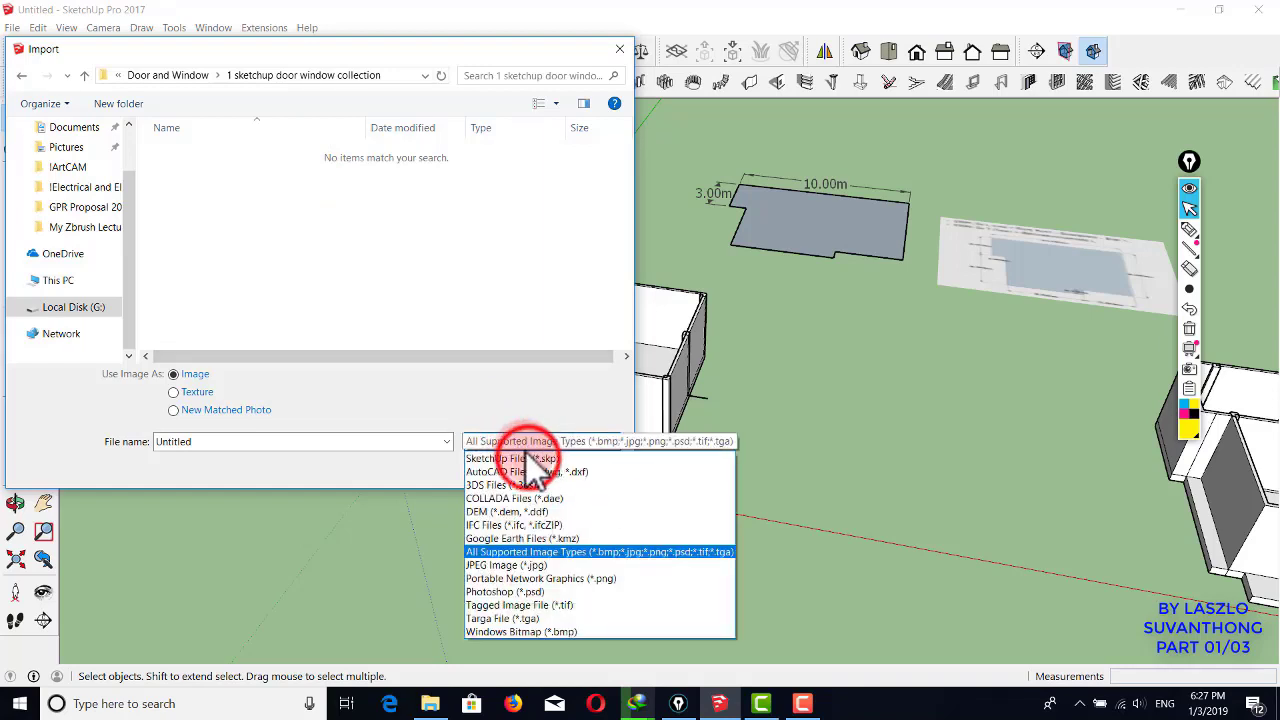
pyautogui.click(529, 455)
pyautogui.click(195, 73)
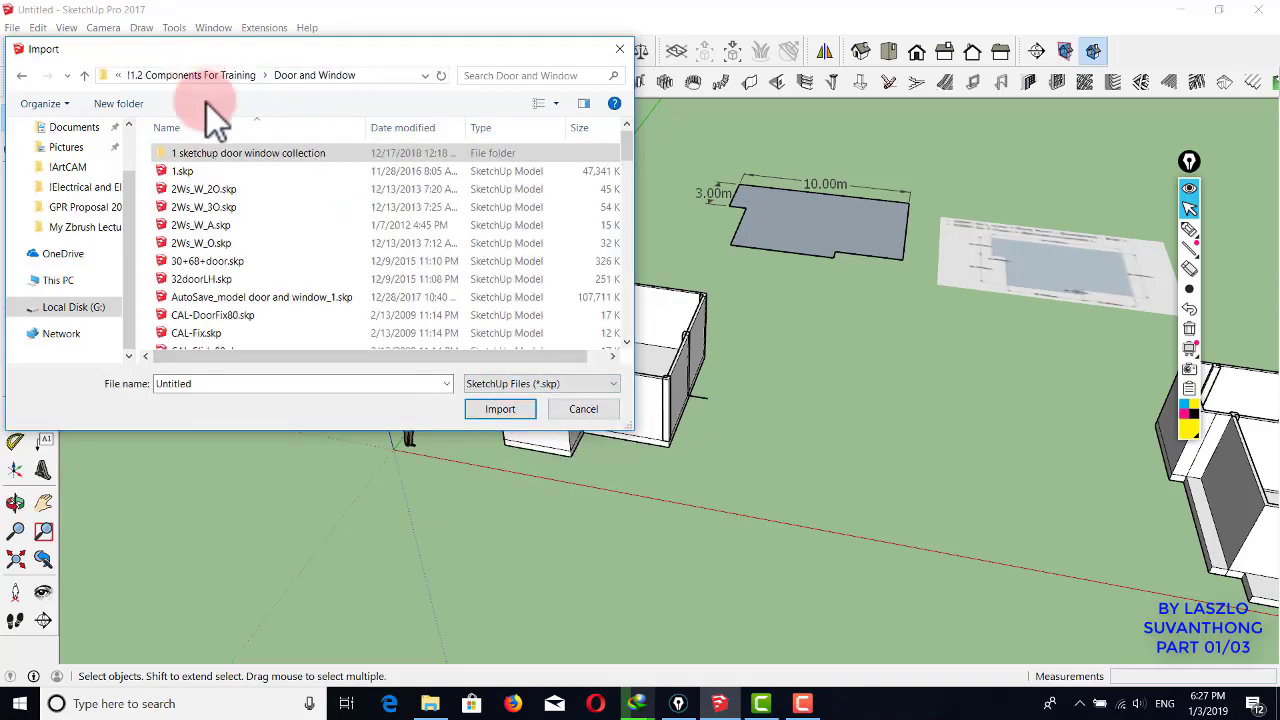
# - Show the files as thumbnails, import Door and Window Glass.skp, and place the component on the open ground beside the first house
pyautogui.click(559, 104)
pyautogui.click(623, 46)
pyautogui.moveTo(627, 145); pyautogui.dragTo(623, 241)
pyautogui.click(404, 266)
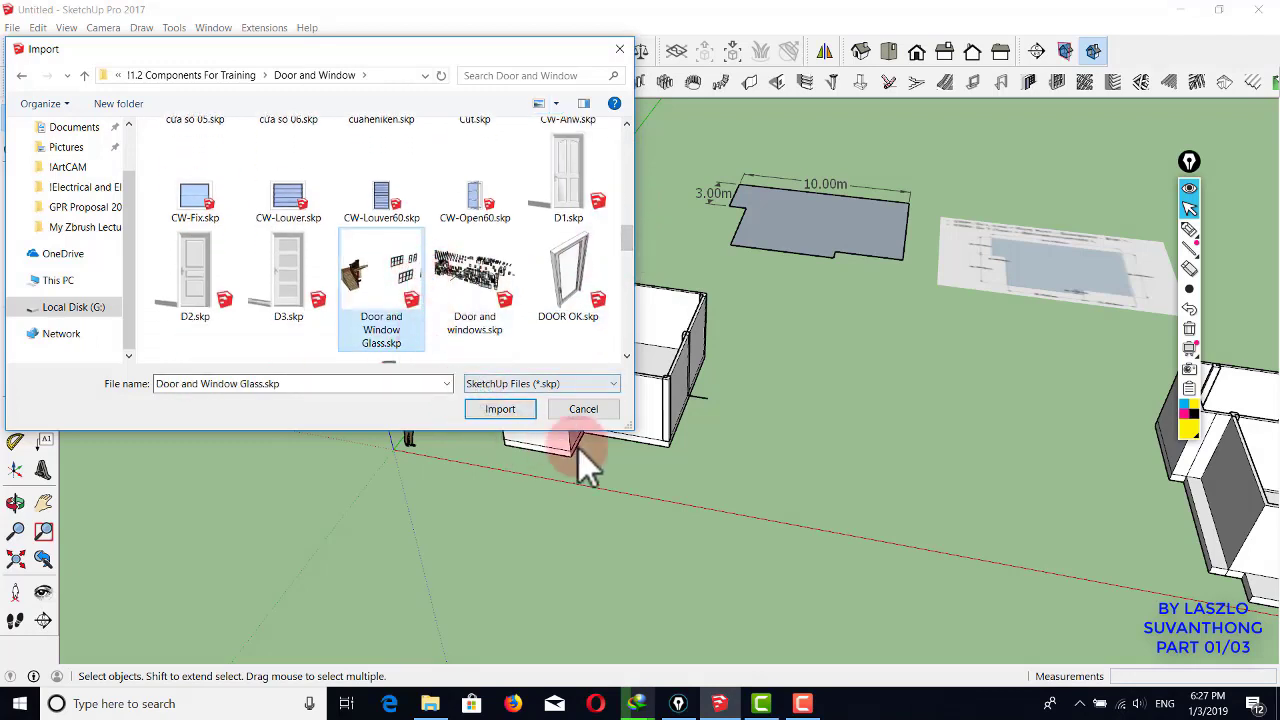
pyautogui.click(505, 409)
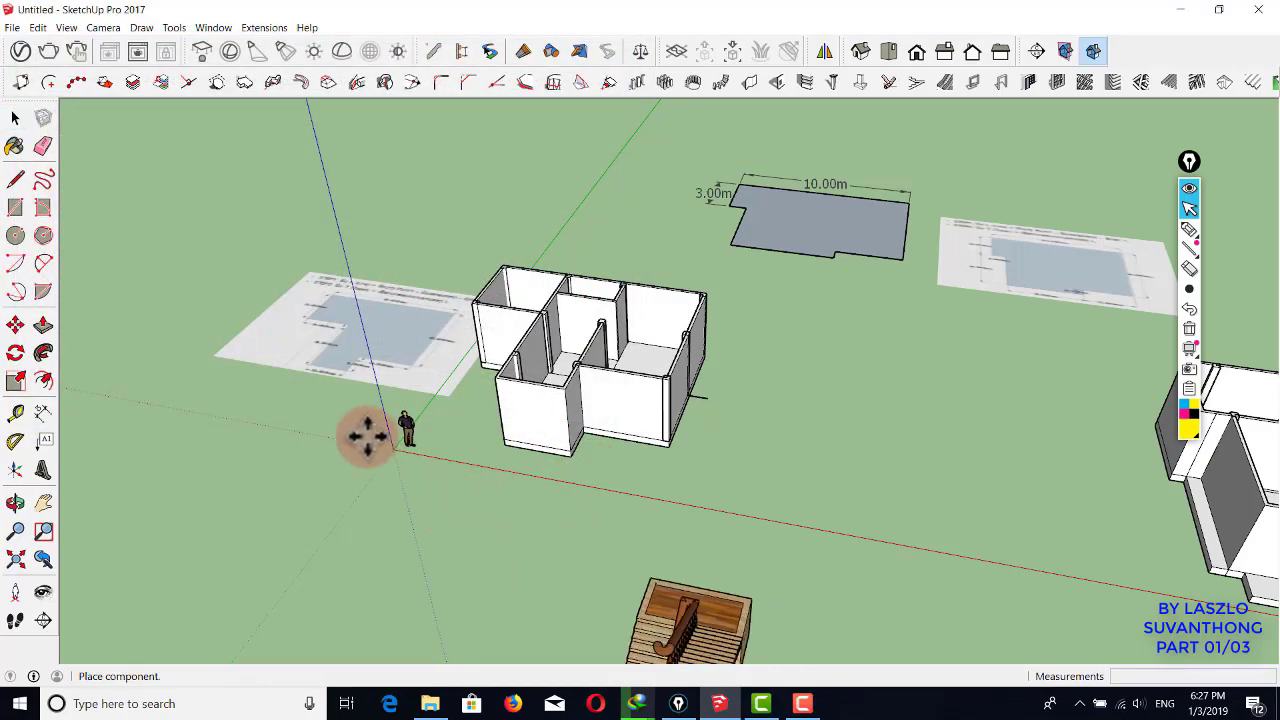
pyautogui.moveTo(366, 434); pyautogui.dragTo(410, 431, button='middle')
pyautogui.click(410, 431)
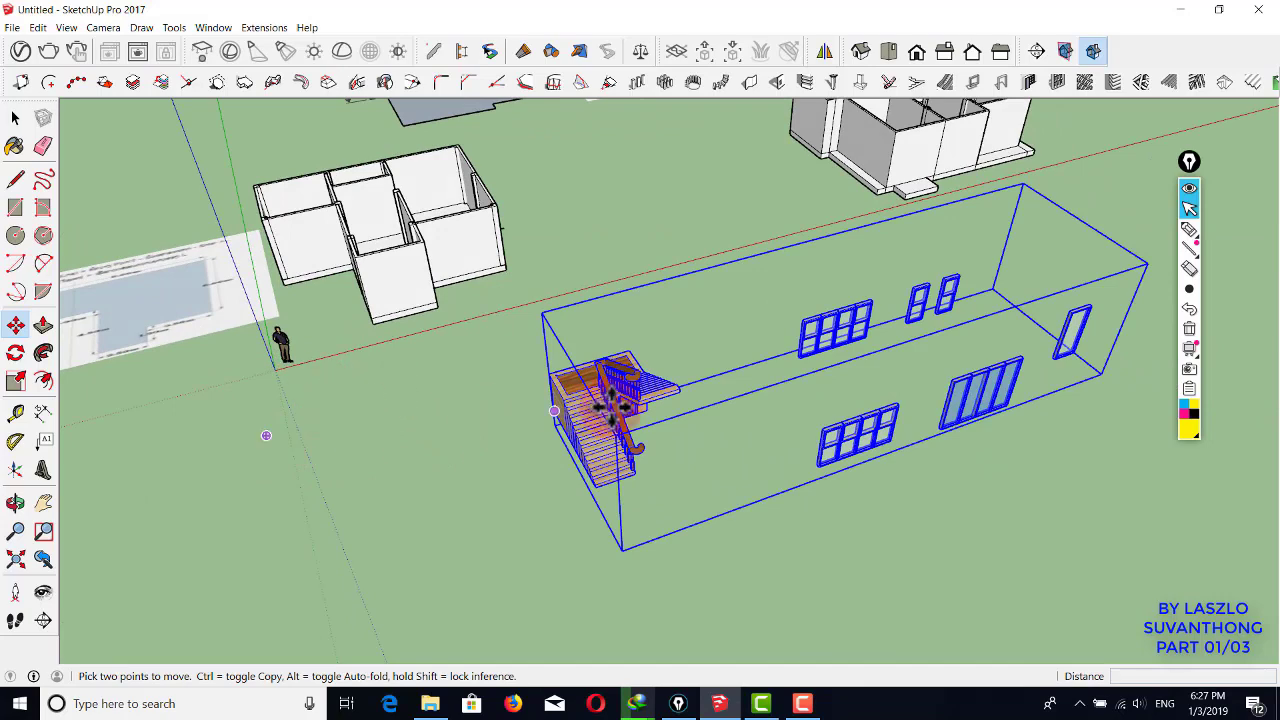
pyautogui.press('space')
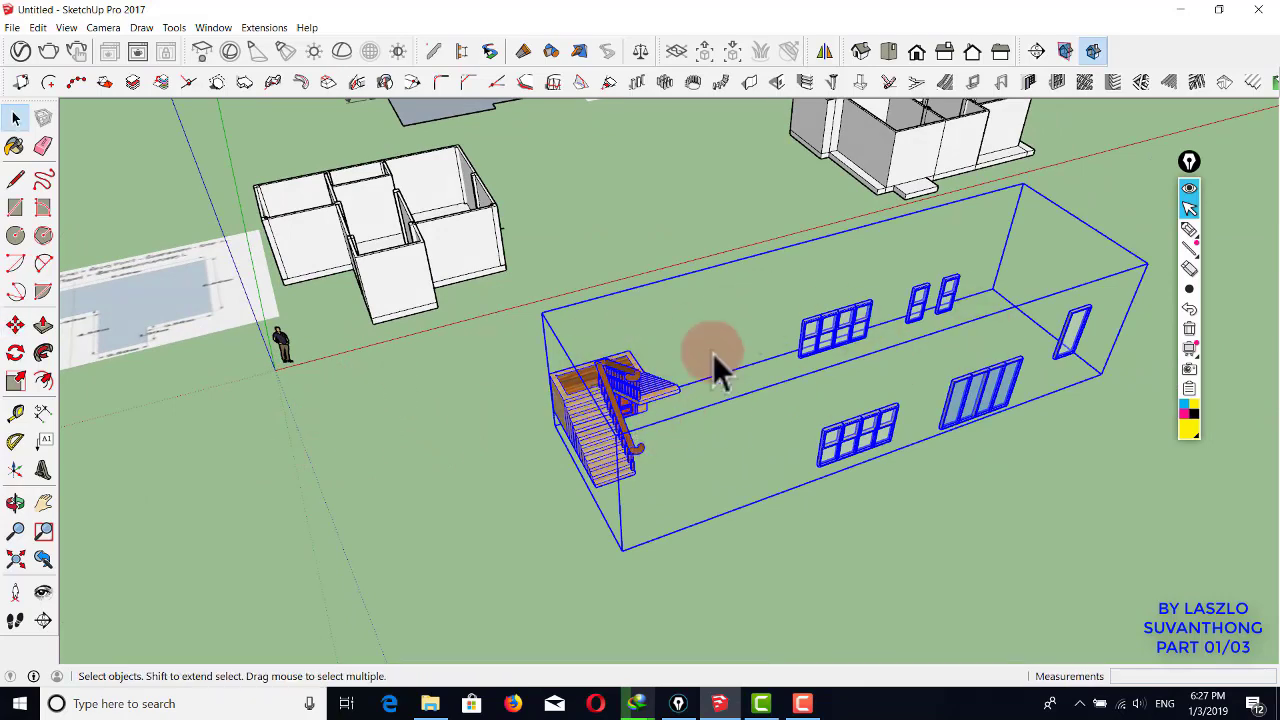
pyautogui.click(524, 318)
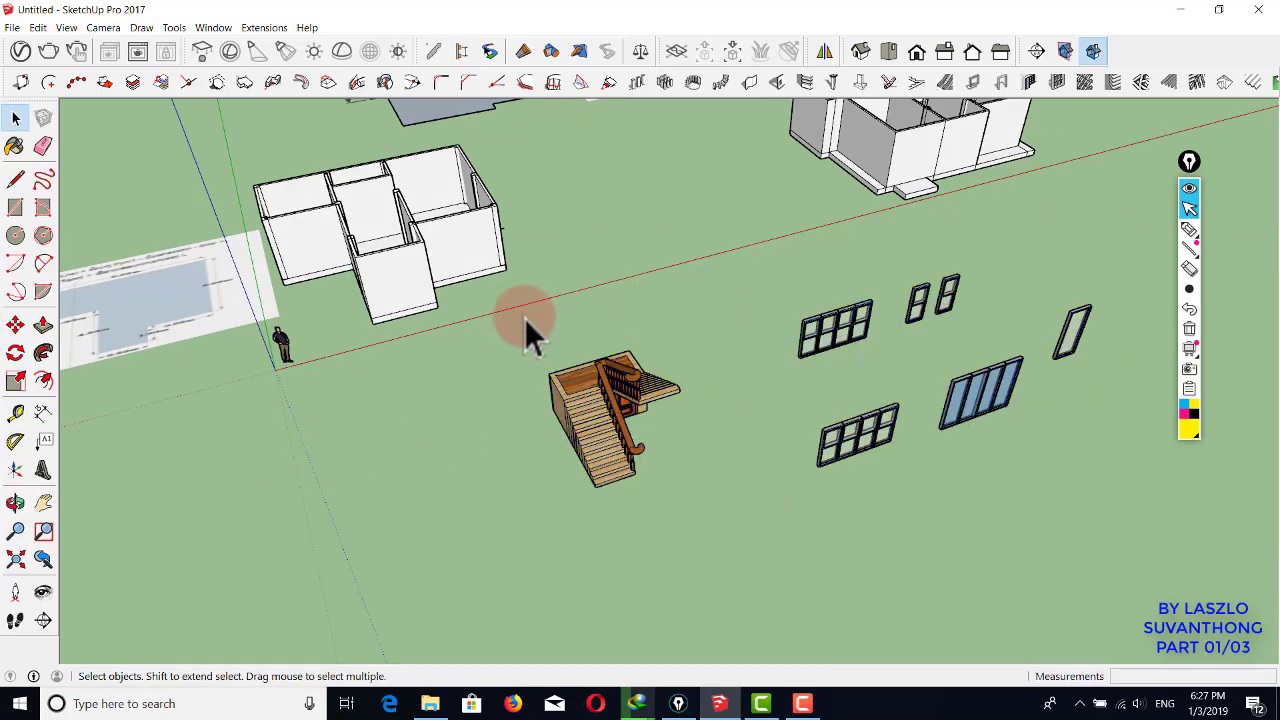
# - Import WOODEN+DOOR+CLASSIC+APPARTMENT+BROWN.skp from the Door and Window folder and place the door on the ground between the origin and the staircase
pyautogui.click(12, 27)
pyautogui.click(103, 237)
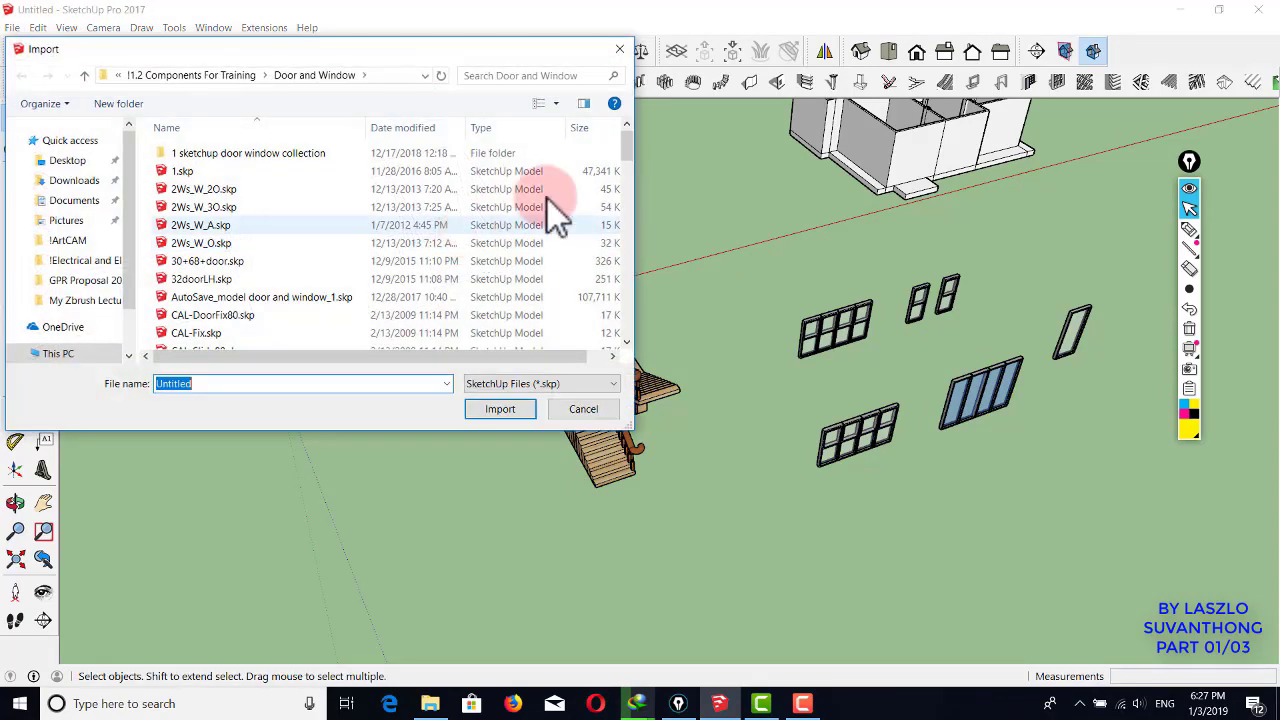
pyautogui.click(547, 104)
pyautogui.click(640, 52)
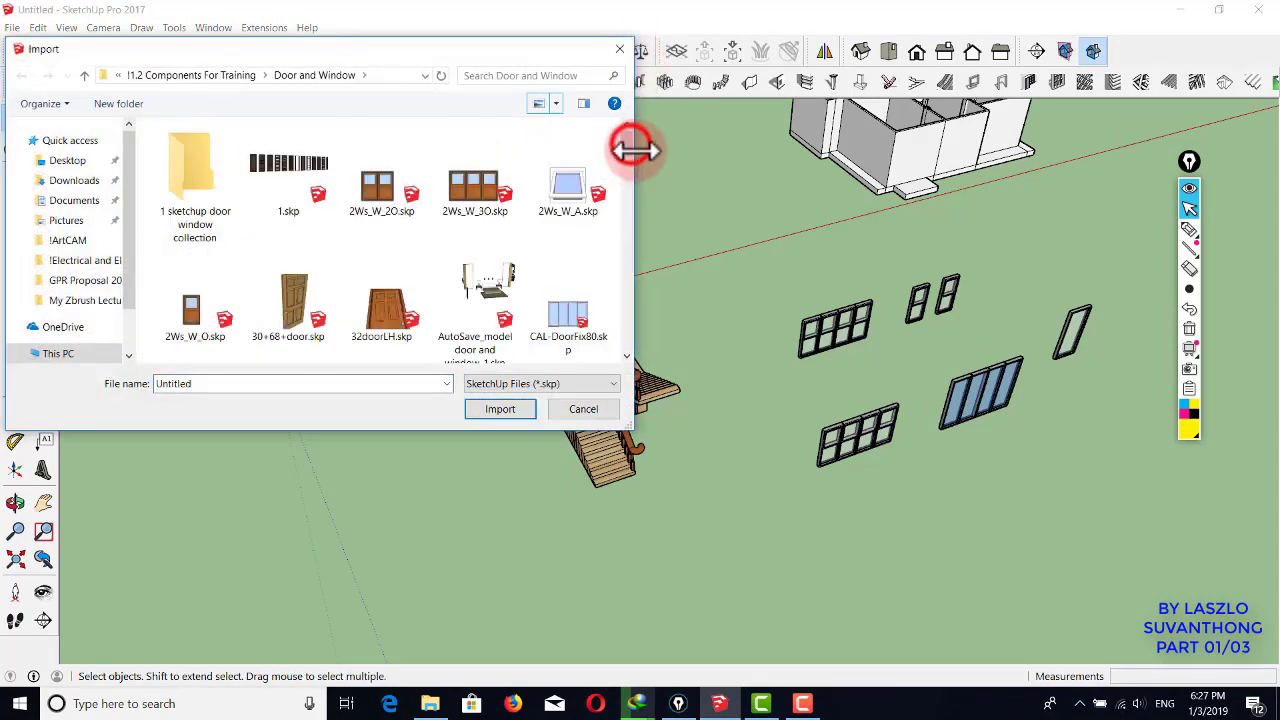
pyautogui.moveTo(628, 137); pyautogui.dragTo(592, 316)
pyautogui.click(476, 230)
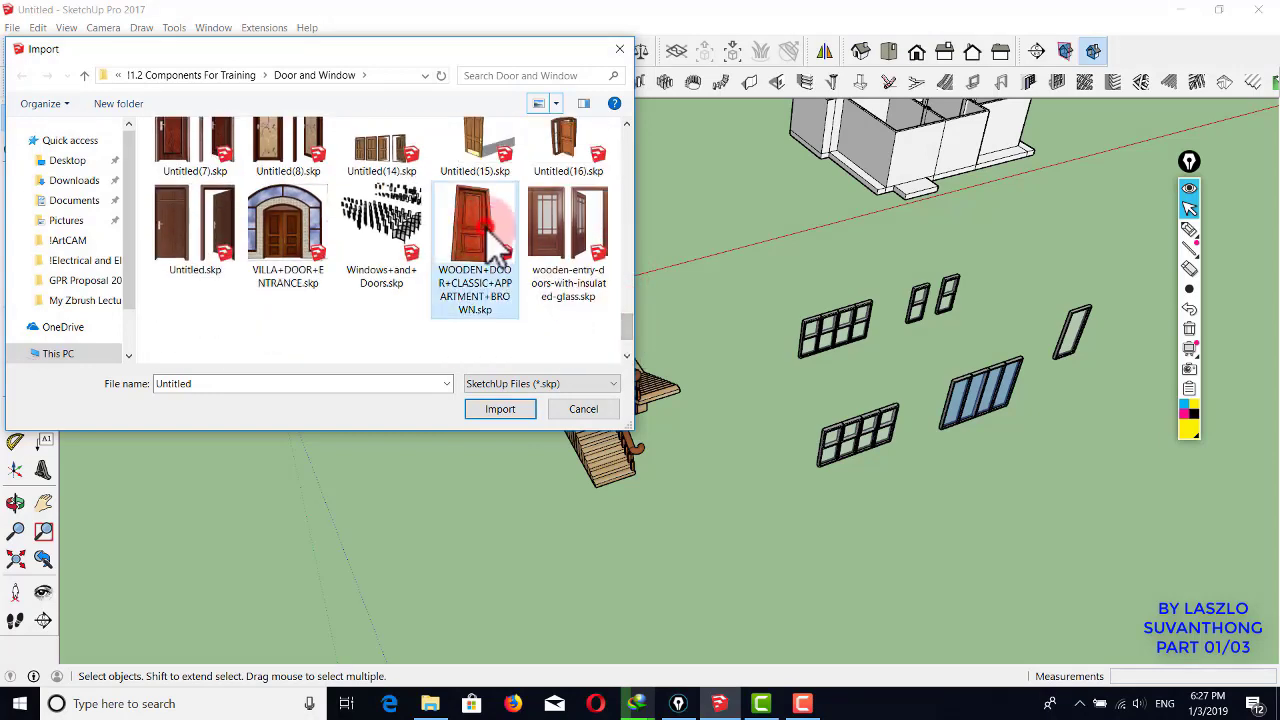
pyautogui.click(500, 409)
pyautogui.click(414, 447)
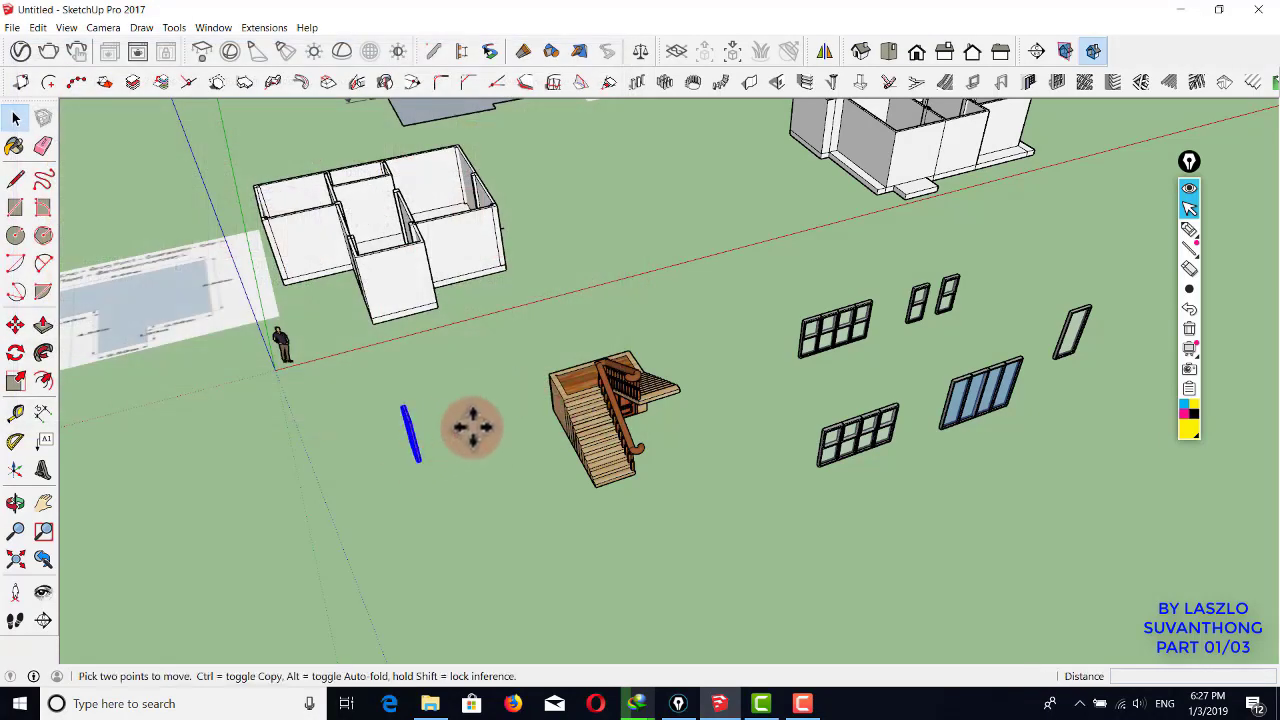
# - Explode the imported component holding the staircase and windows into separate objects and clear the selection
pyautogui.moveTo(471, 429); pyautogui.dragTo(537, 366, button='middle')
pyautogui.scroll(-5, 548, 348)
pyautogui.moveTo(614, 334); pyautogui.dragTo(640, 340, button='middle')
pyautogui.click(703, 330)
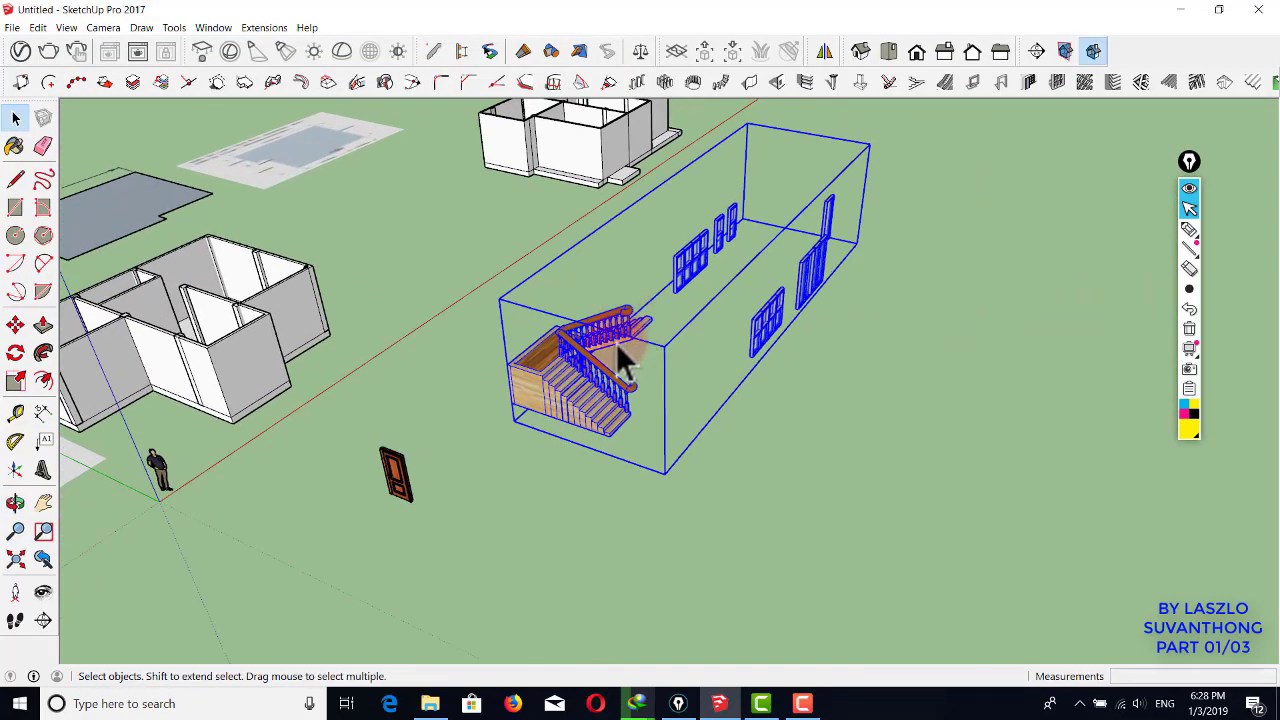
pyautogui.click(550, 372)
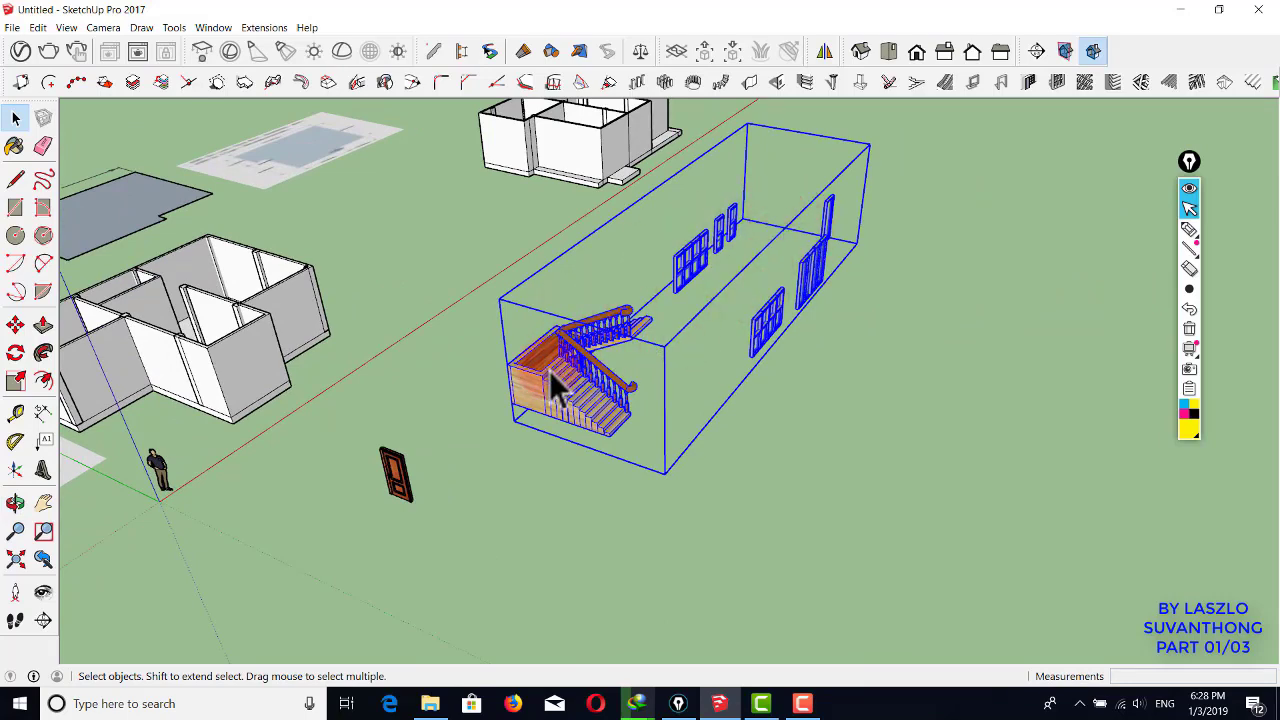
pyautogui.rightClick(580, 363)
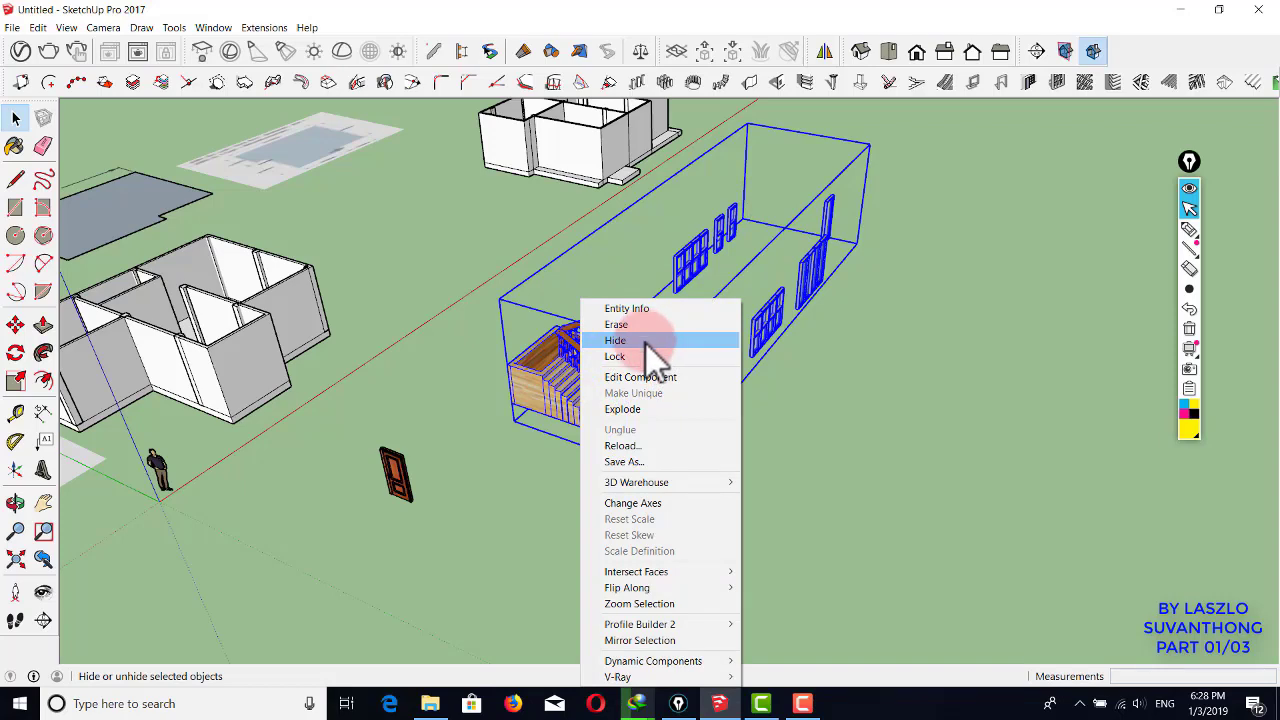
pyautogui.click(643, 410)
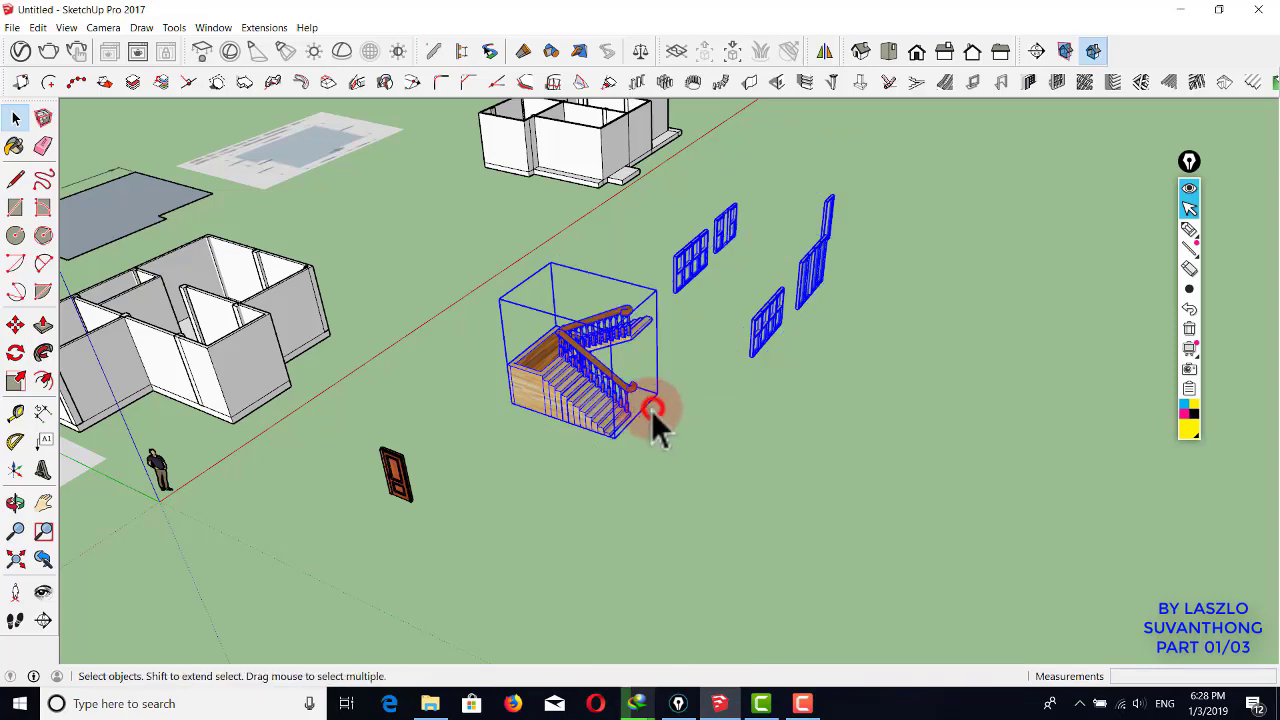
pyautogui.click(674, 397)
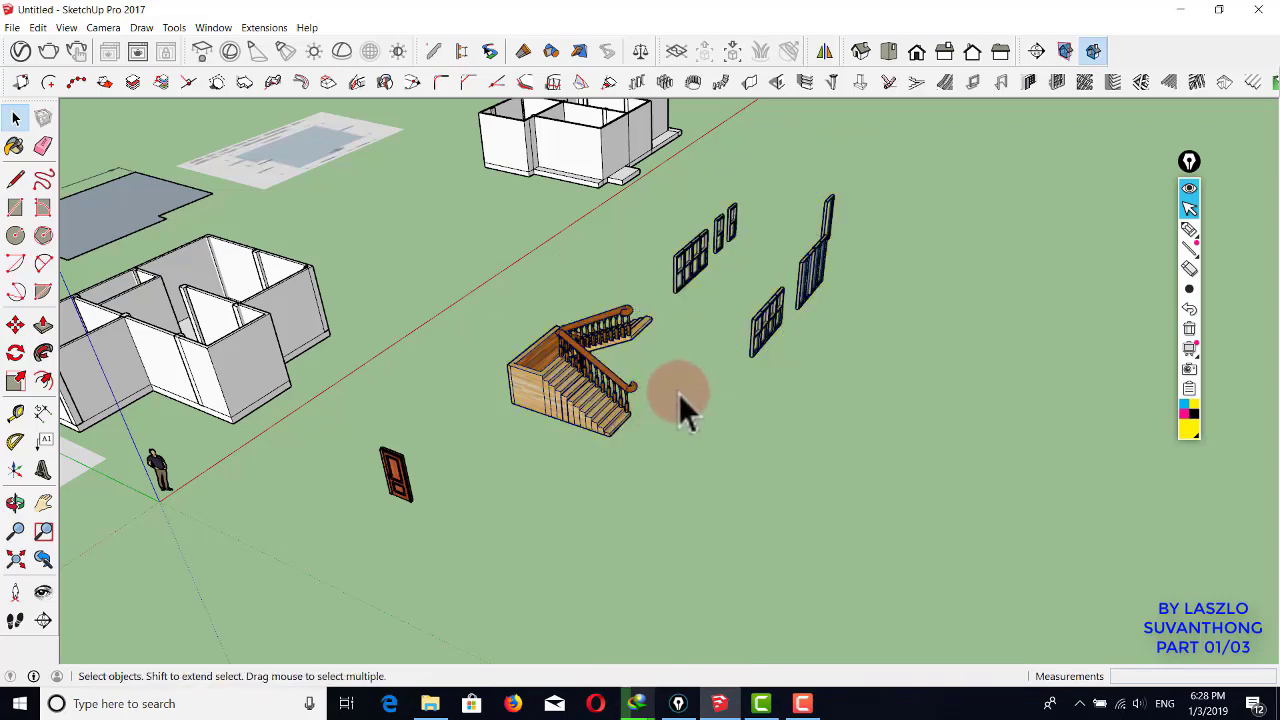
# - Move the four-panel glass door from the open ground onto the first house's front wall, resting on the slab's top edge, and deselect it
pyautogui.moveTo(678, 393); pyautogui.dragTo(557, 408, button='middle')
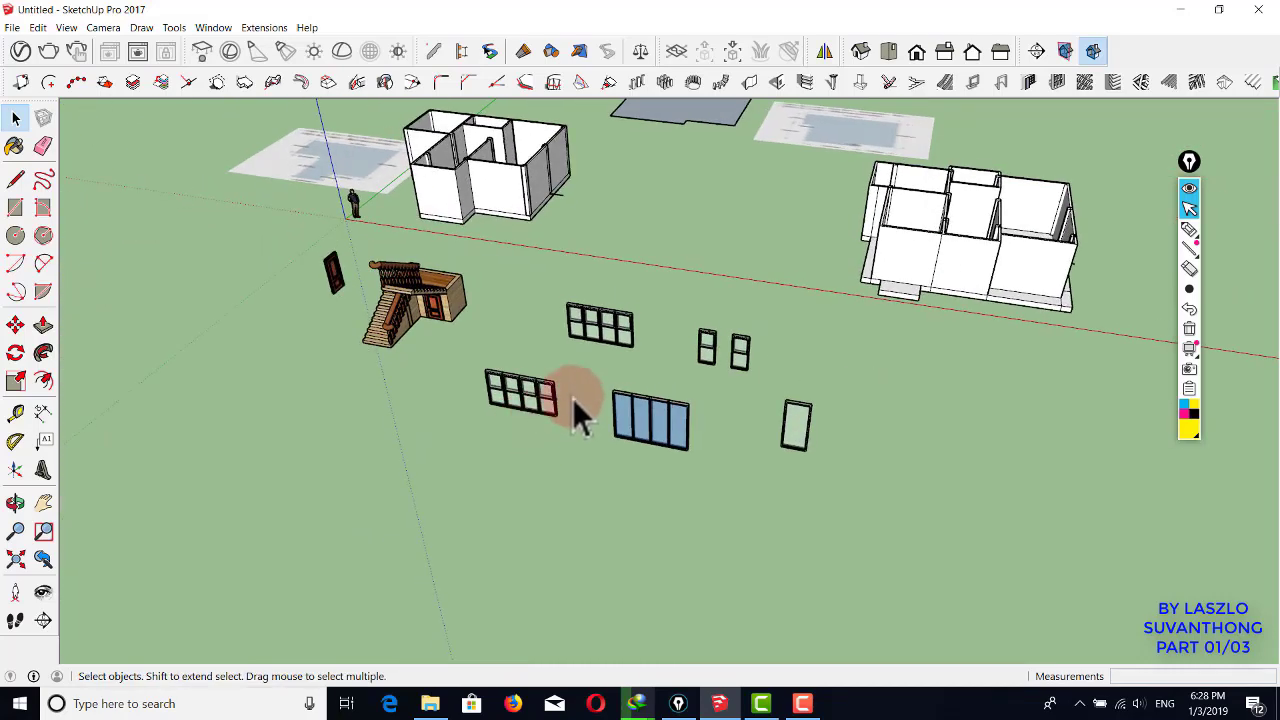
pyautogui.click(668, 440)
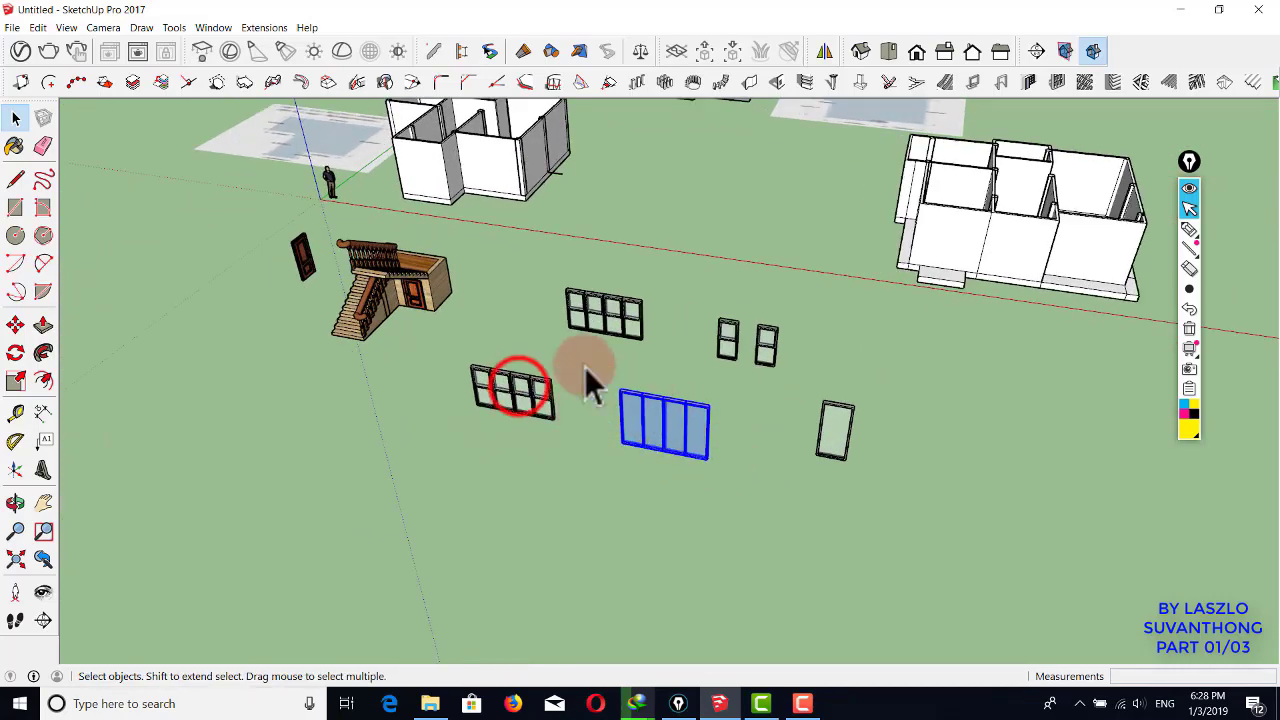
pyautogui.click(533, 382)
pyautogui.click(635, 405)
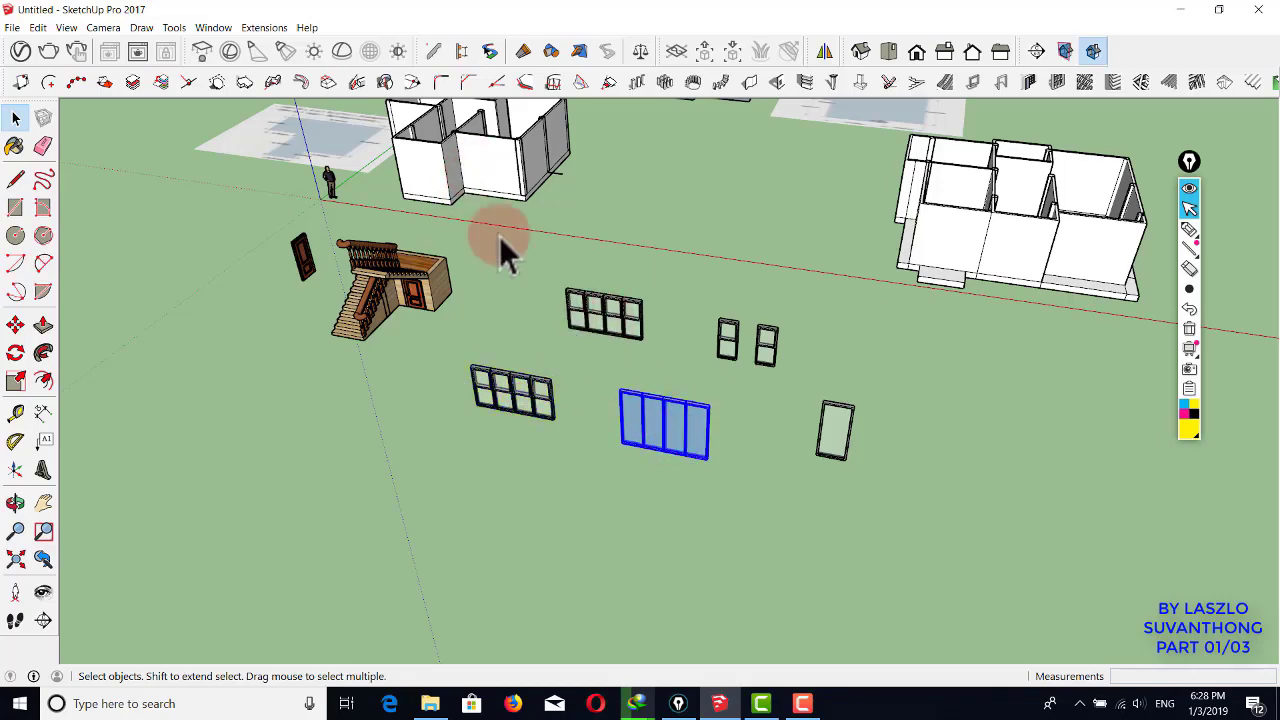
pyautogui.scroll(3, 665, 446)
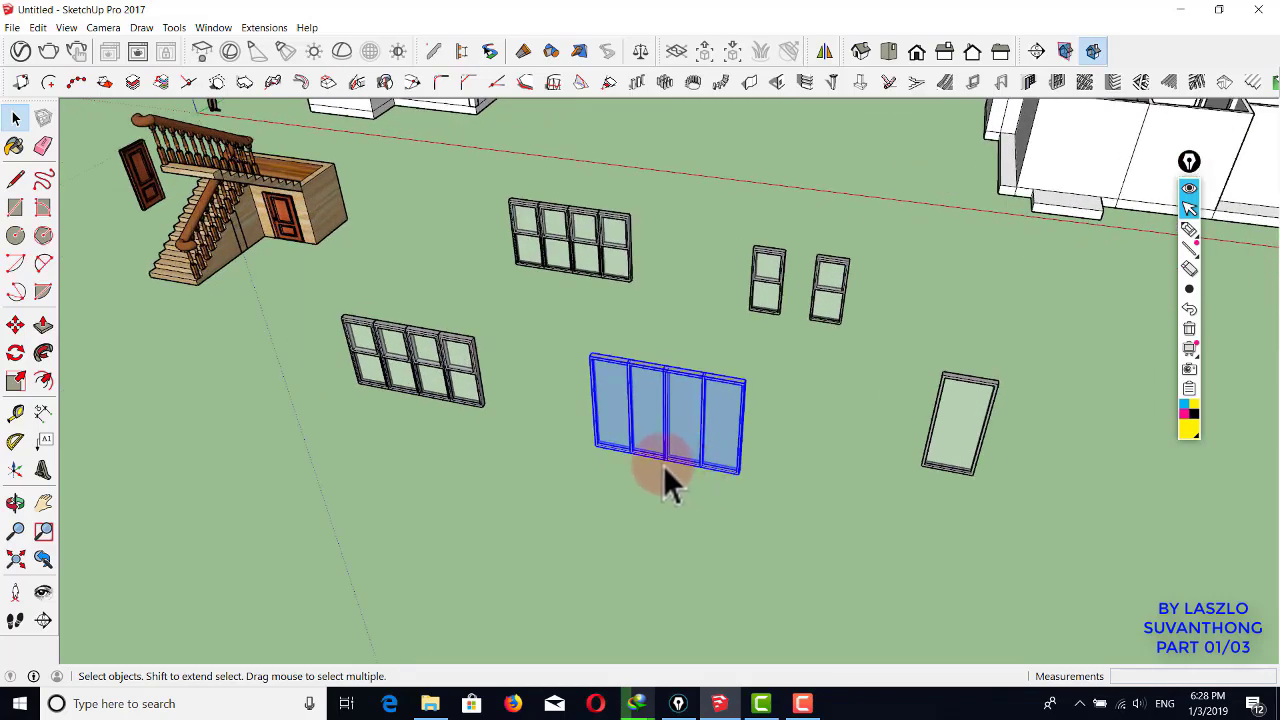
pyautogui.press('m')
pyautogui.scroll(6, 663, 466)
pyautogui.scroll(-3, 630, 430)
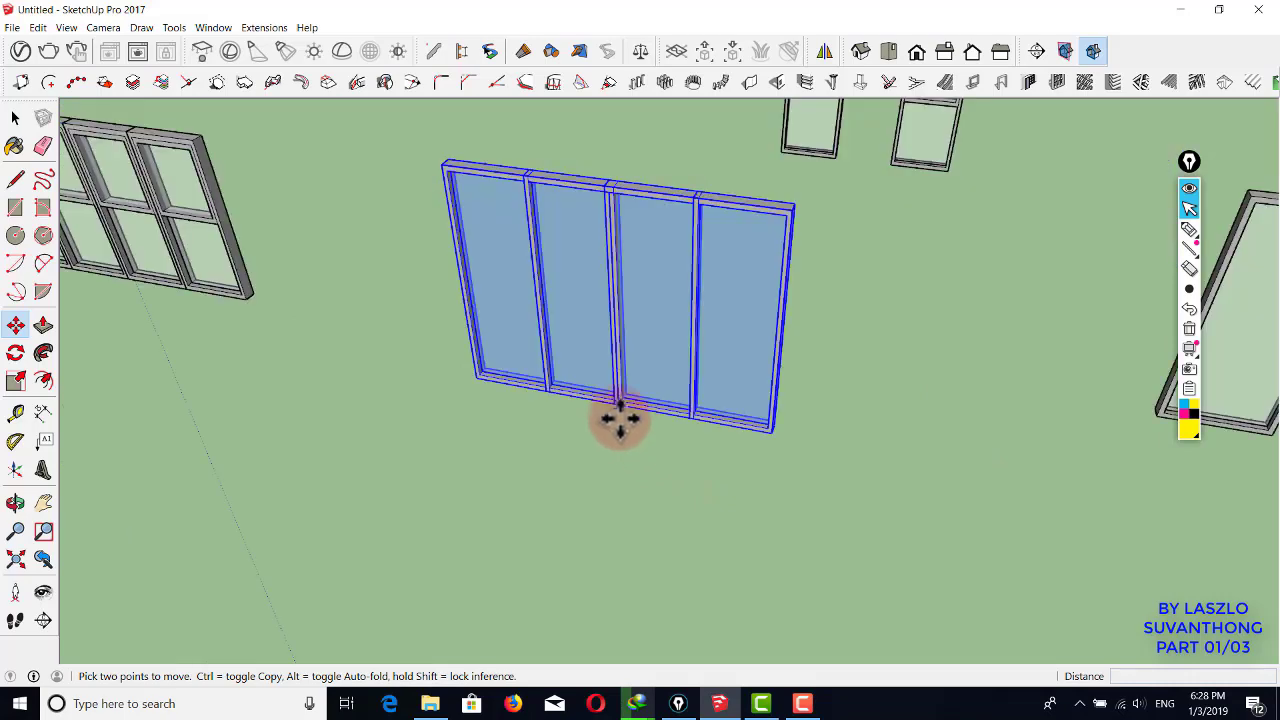
pyautogui.click(620, 410)
pyautogui.moveTo(614, 363); pyautogui.dragTo(531, 300, button='middle')
pyautogui.scroll(-3, 544, 301)
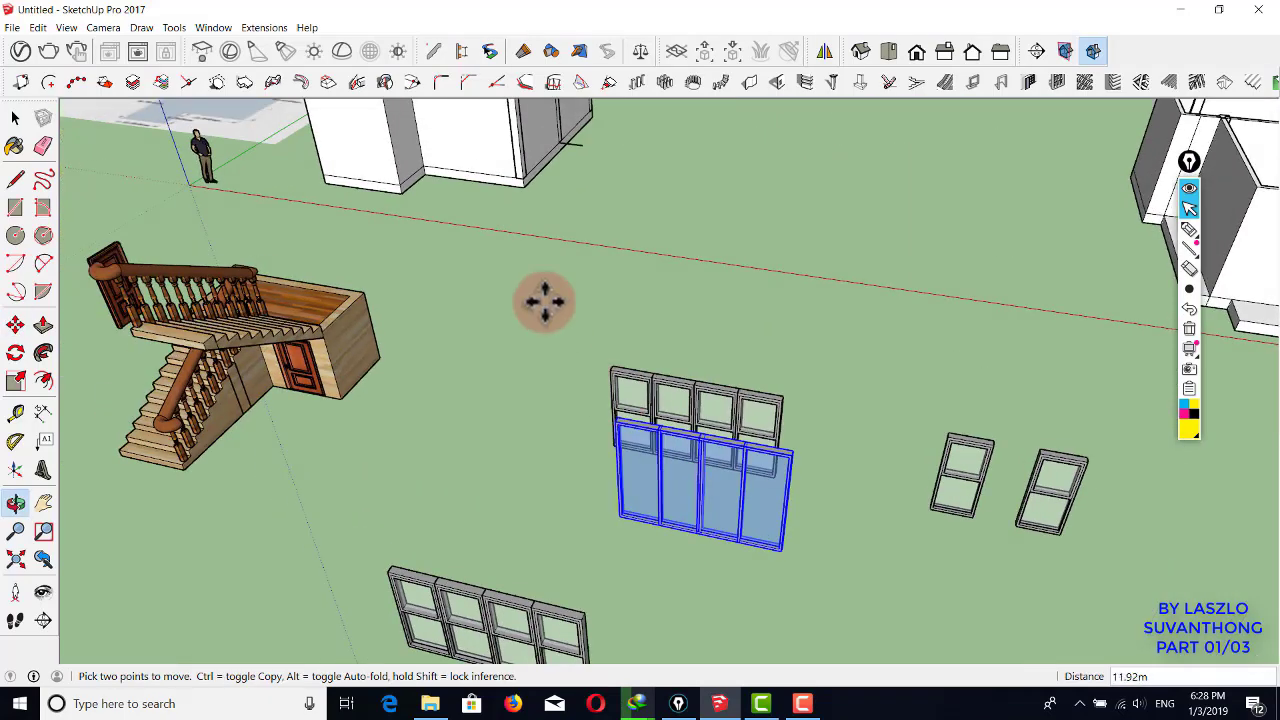
pyautogui.scroll(4, 471, 157)
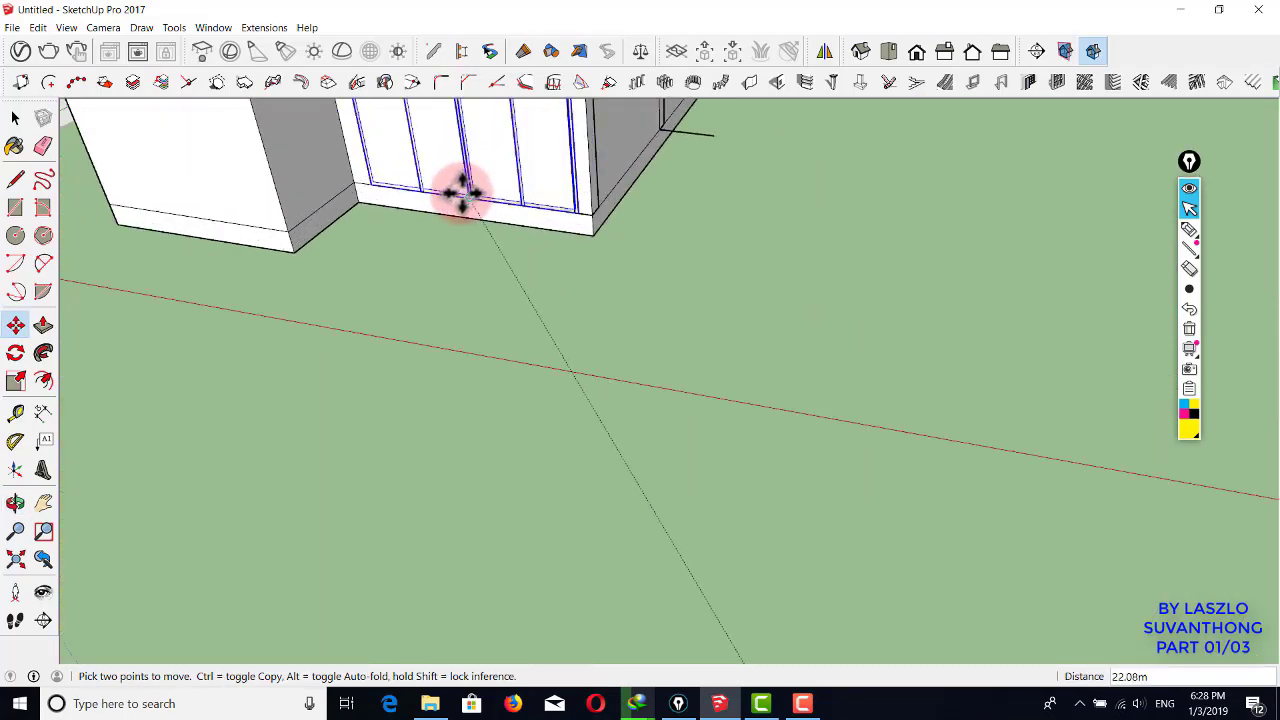
pyautogui.scroll(2, 460, 193)
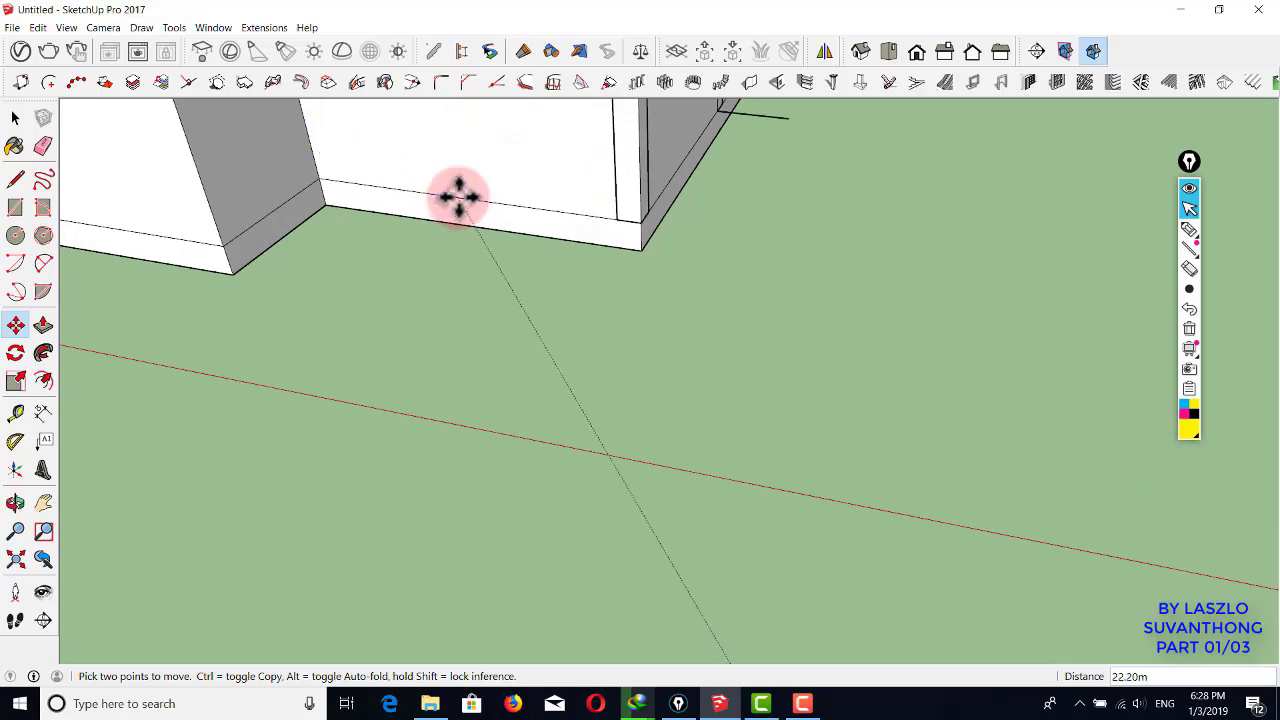
pyautogui.click(459, 198)
pyautogui.scroll(-1, 510, 235)
pyautogui.press('space')
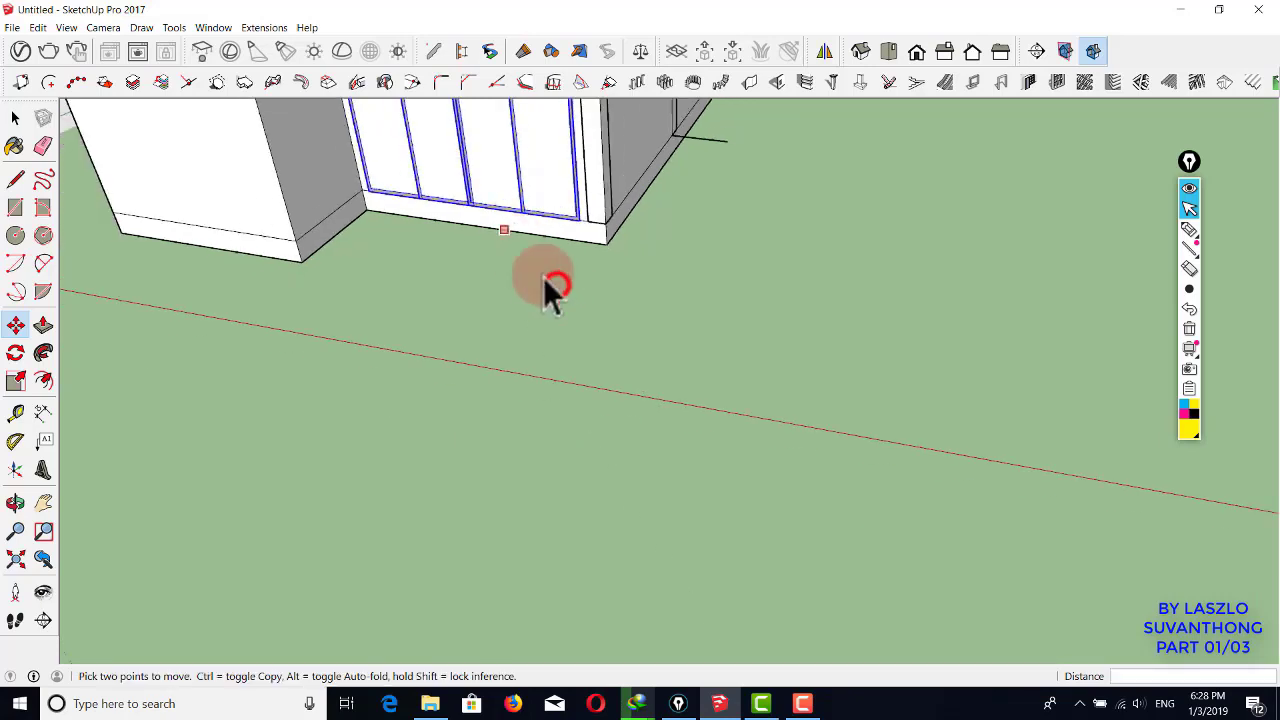
pyautogui.click(555, 282)
pyautogui.scroll(-2, 562, 287)
# - Move the four-panel glass door by its lower outer corner out of the wall to stand in front of the house
pyautogui.keyDown('shift'); pyautogui.moveTo(557, 289); pyautogui.dragTo(545, 362, button='middle'); pyautogui.keyUp('shift')
pyautogui.scroll(4, 544, 246)
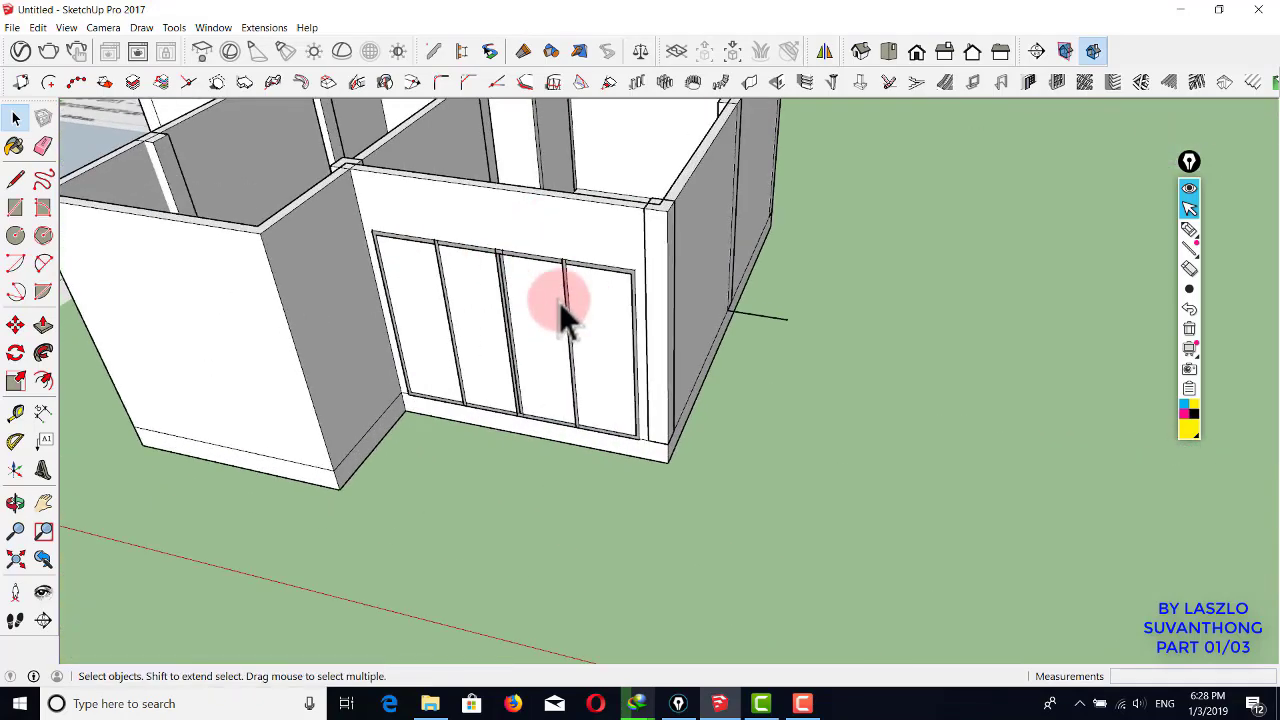
pyautogui.scroll(3, 591, 300)
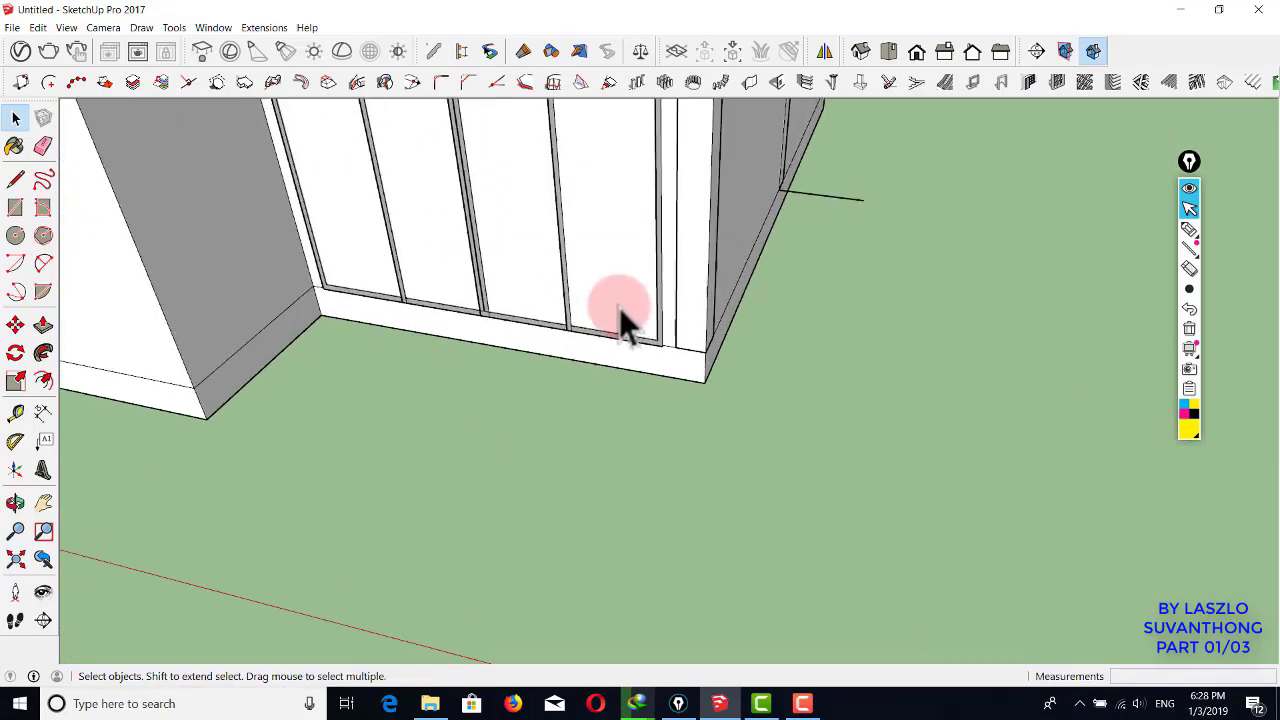
pyautogui.moveTo(623, 314); pyautogui.dragTo(676, 385, button='middle')
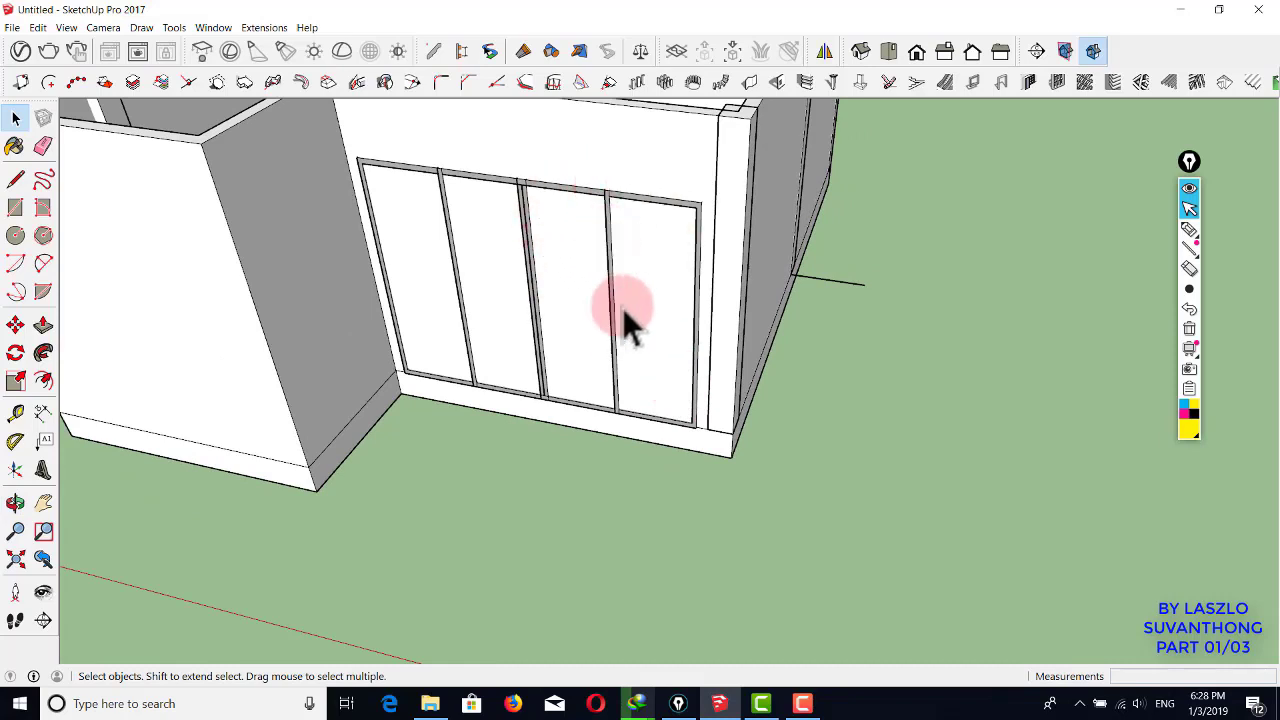
pyautogui.click(683, 425)
pyautogui.press('m')
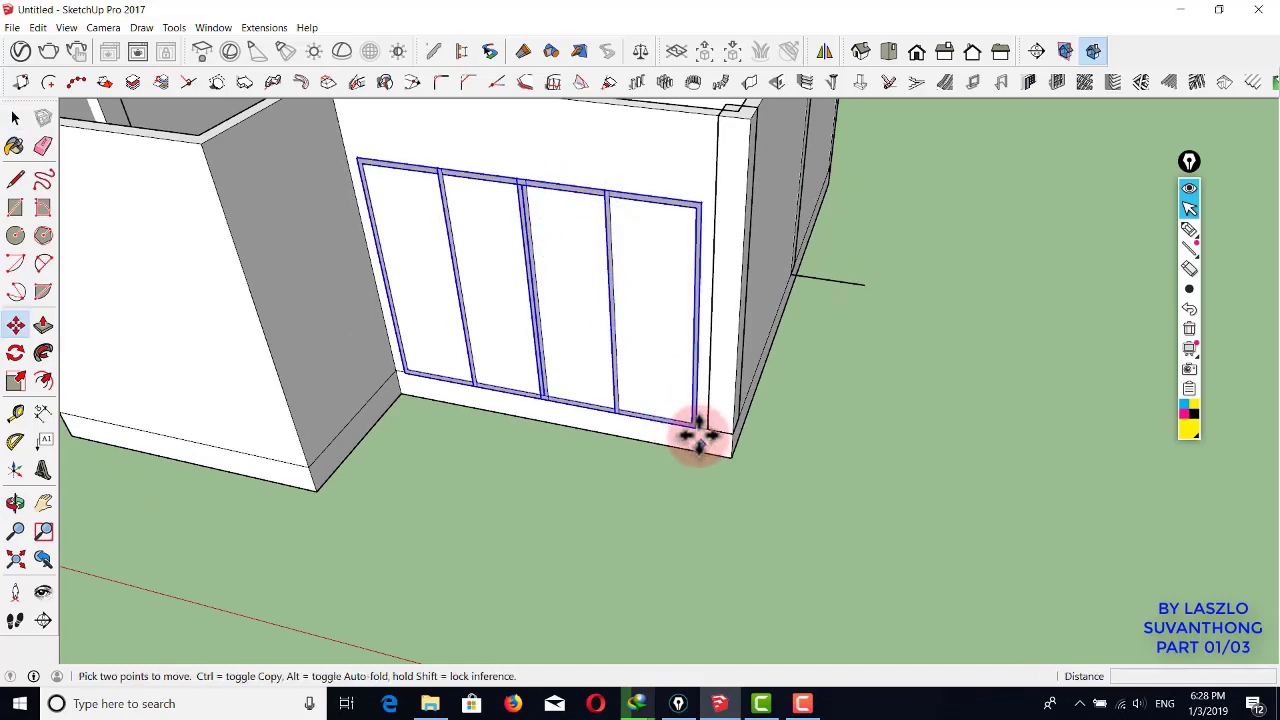
pyautogui.click(697, 430)
pyautogui.click(666, 491)
pyautogui.press('space')
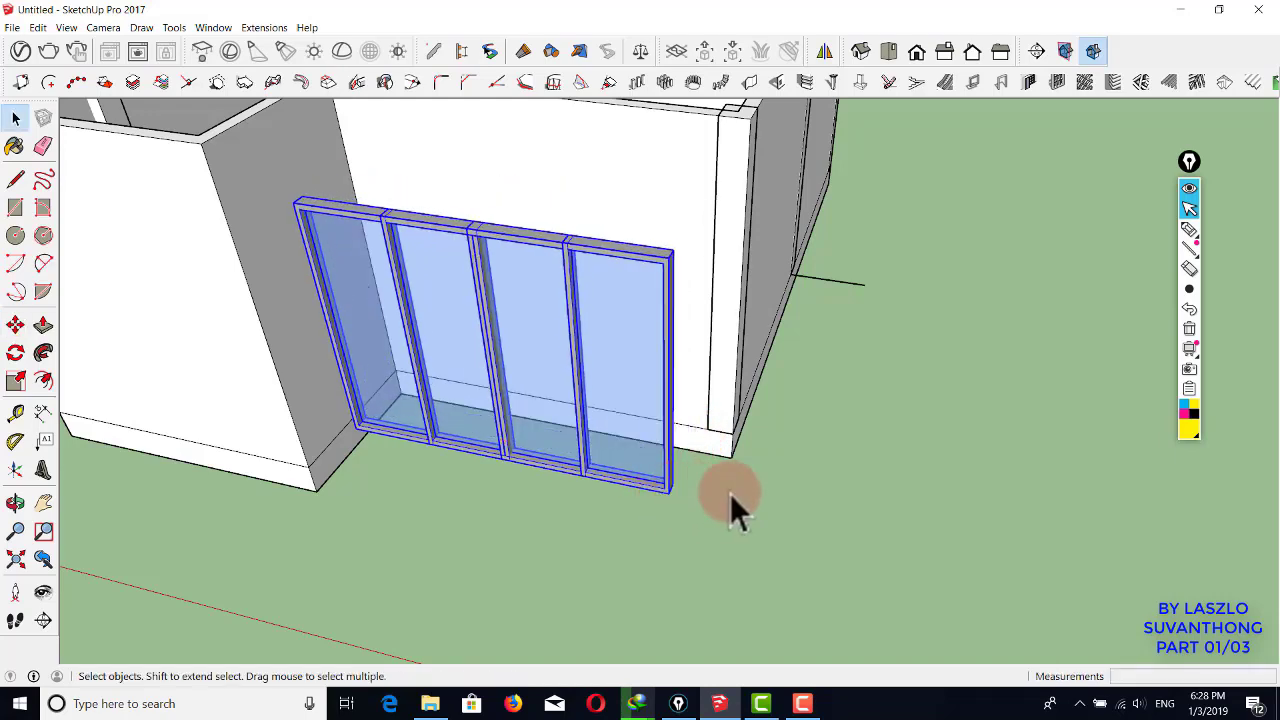
# - Use the Protractor to create a guide line from the glass door's upper outer corner, running perpendicular to the door toward the house
pyautogui.moveTo(731, 509); pyautogui.dragTo(572, 411, button='middle')
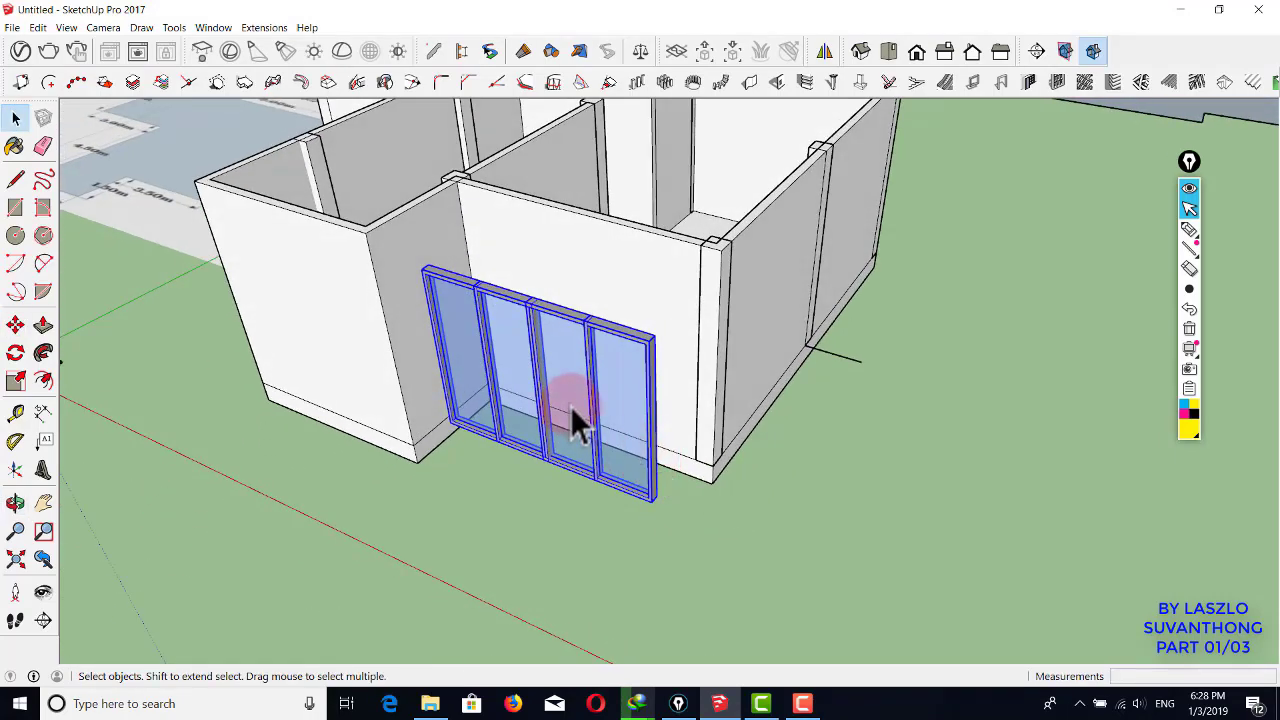
pyautogui.scroll(2, 570, 406)
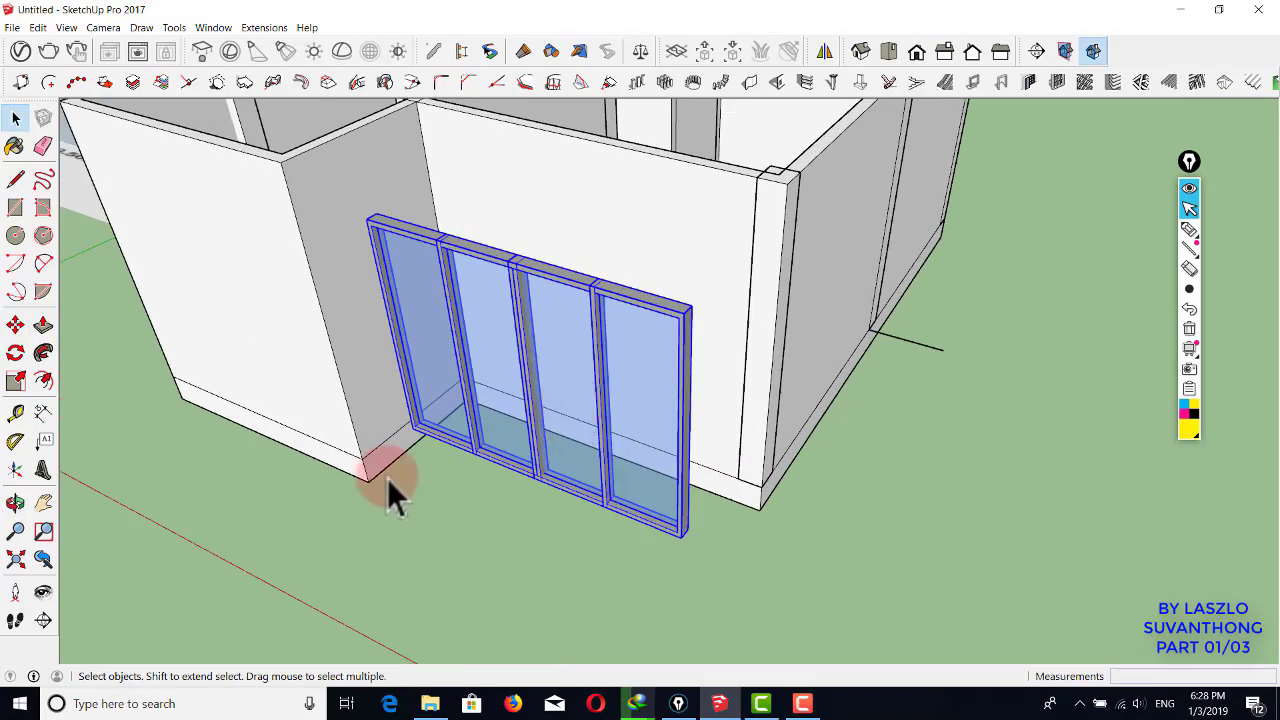
pyautogui.click(16, 442)
pyautogui.scroll(4, 640, 277)
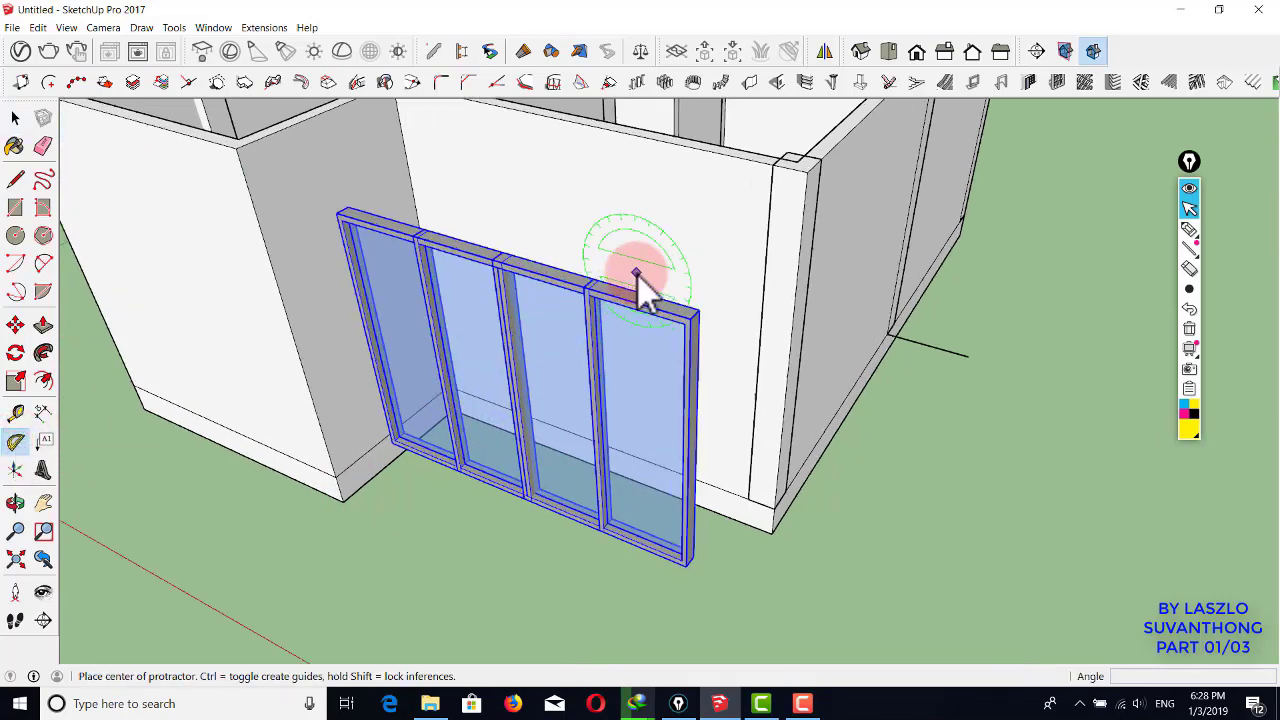
pyautogui.moveTo(720, 342); pyautogui.dragTo(566, 352, button='middle')
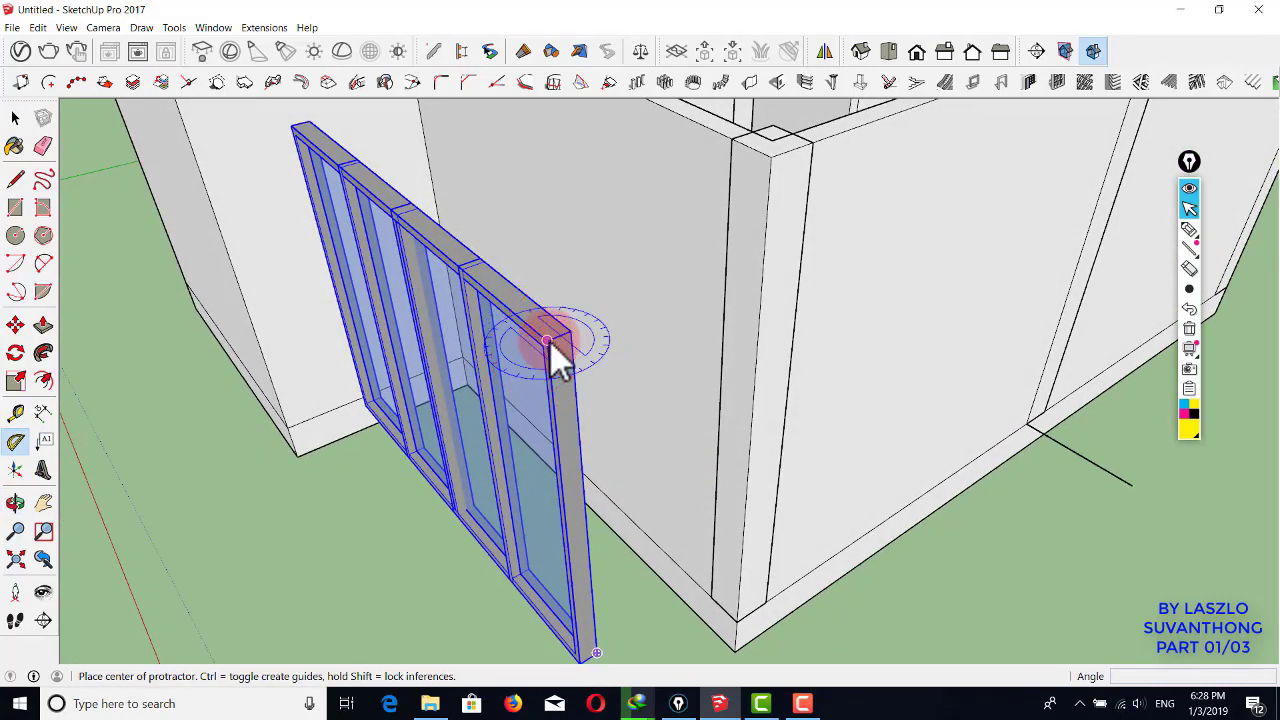
pyautogui.click(548, 342)
pyautogui.click(570, 331)
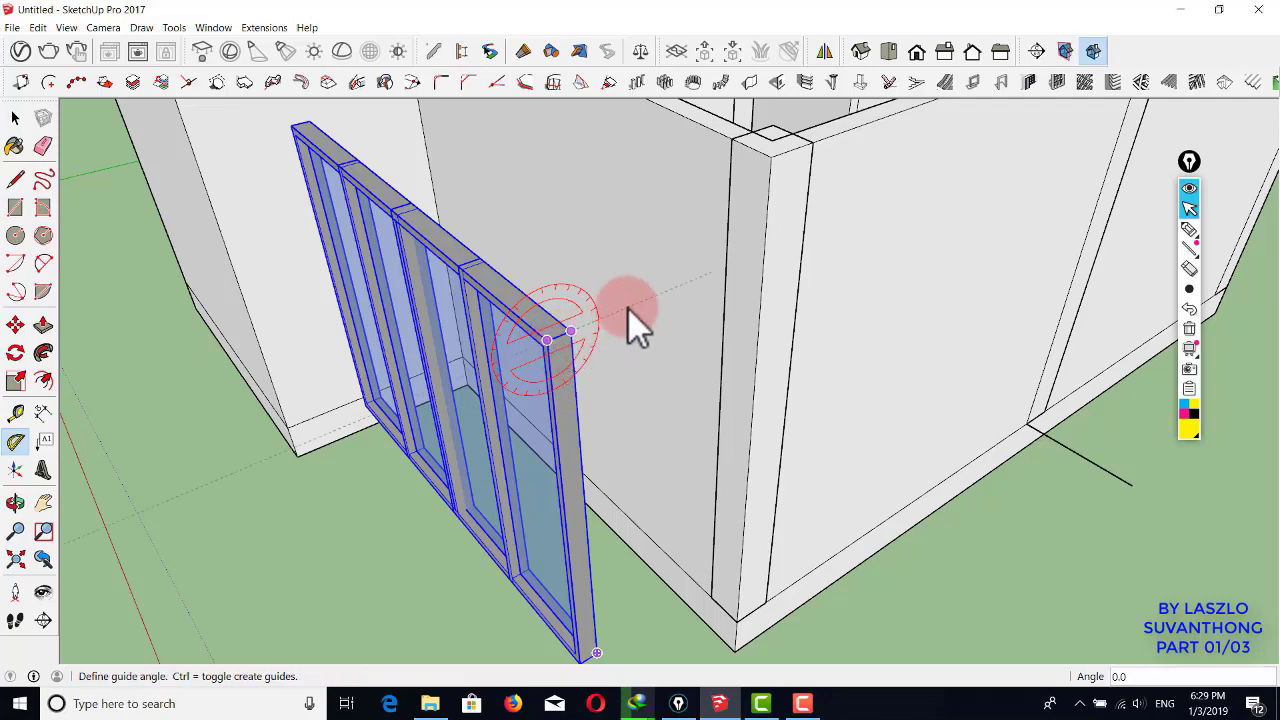
pyautogui.click(677, 292)
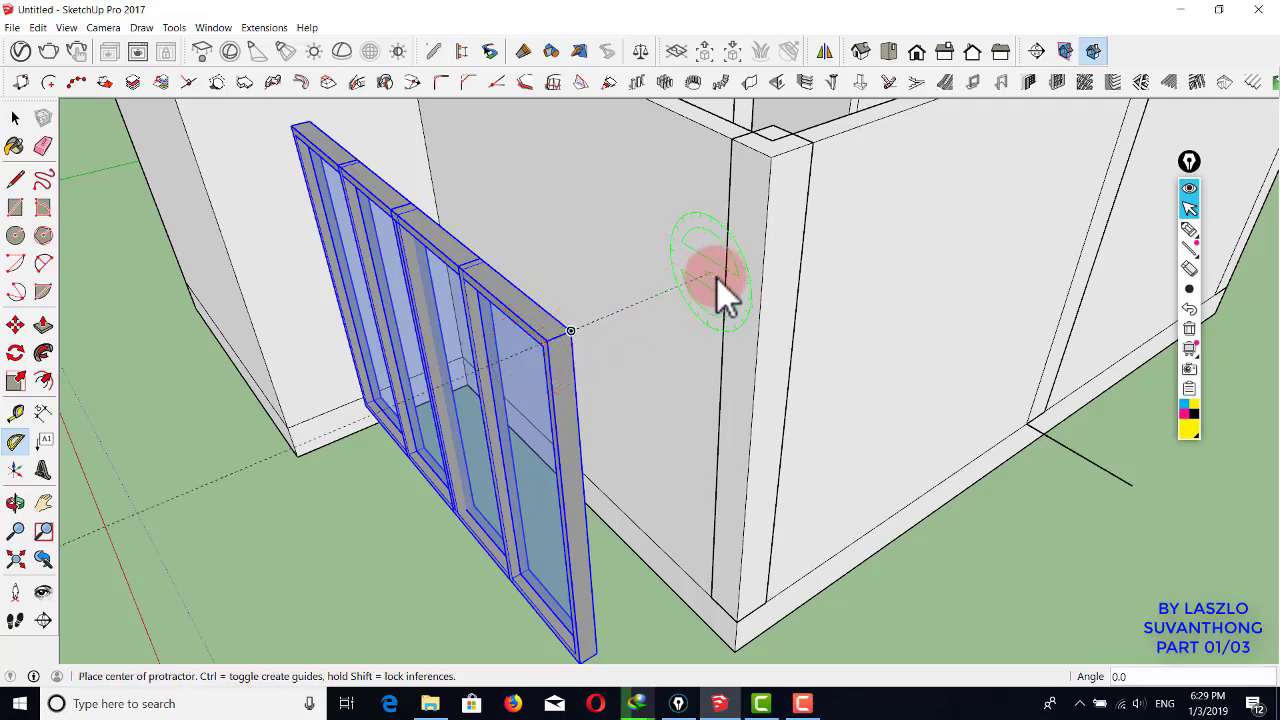
pyautogui.press('space')
# - Copy the guide line from the glass door's upper corner to its diagonally opposite lower corner
pyautogui.moveTo(677, 349); pyautogui.dragTo(403, 178, button='middle')
pyautogui.moveTo(389, 255); pyautogui.dragTo(744, 291, button='middle')
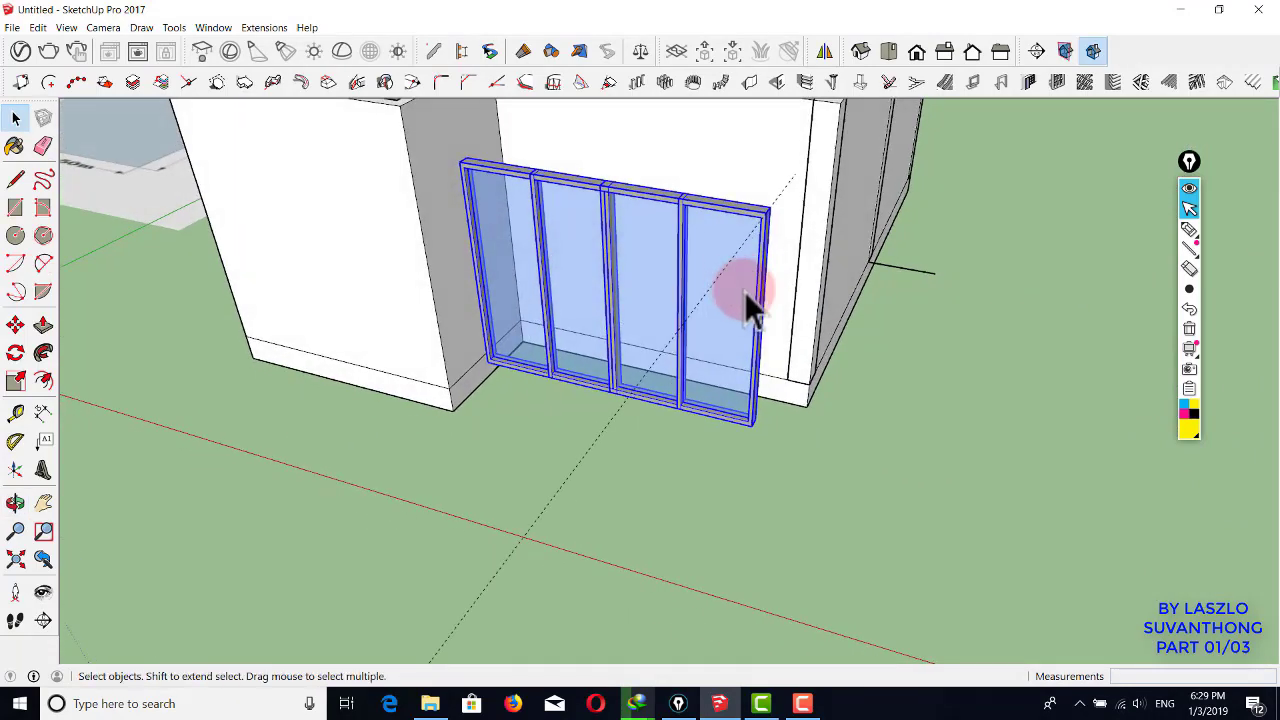
pyautogui.click(781, 200)
pyautogui.scroll(2, 779, 198)
pyautogui.press('m')
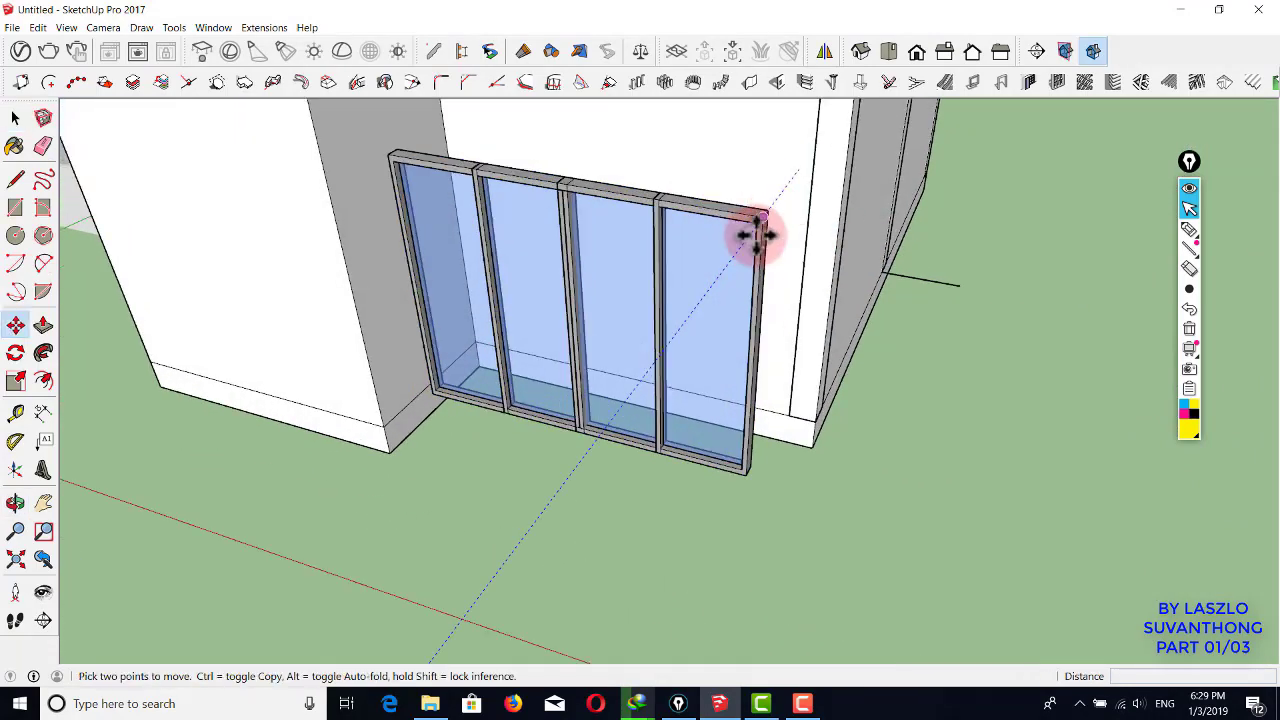
pyautogui.click(760, 214)
pyautogui.press('ctrl')
pyautogui.scroll(3, 429, 400)
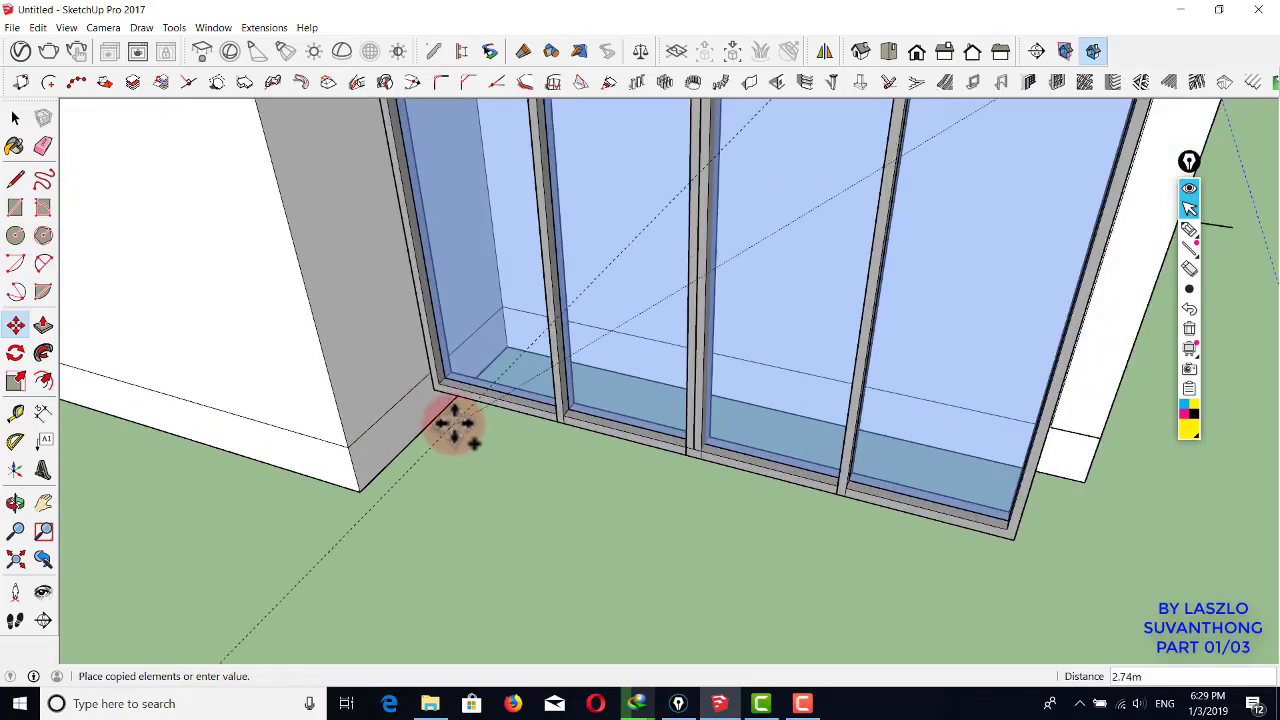
pyautogui.scroll(-2, 455, 425)
pyautogui.click(434, 396)
pyautogui.press('space')
# - Draw a rectangle about 3 m by 2.3 m on the front wall's inner face, between the points where the two guides meet it
pyautogui.scroll(-2, 536, 461)
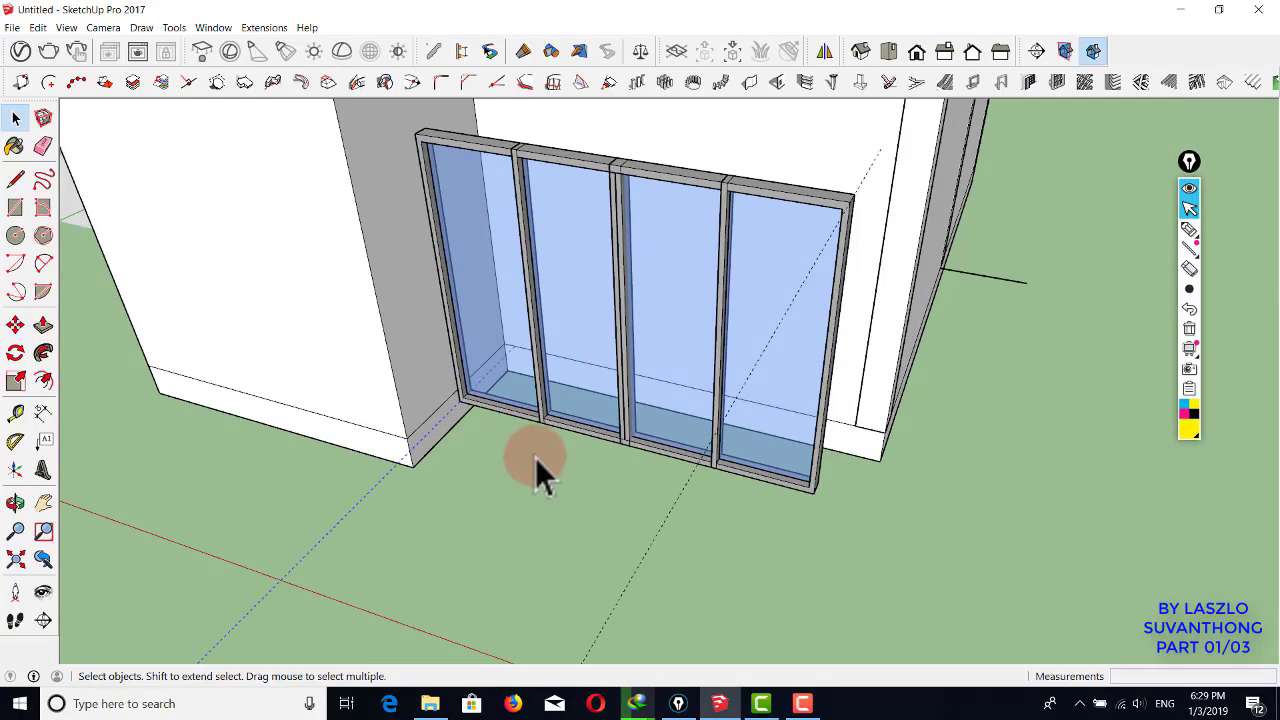
pyautogui.scroll(-2, 540, 452)
pyautogui.moveTo(688, 428); pyautogui.dragTo(497, 446, button='middle')
pyautogui.scroll(3, 349, 400)
pyautogui.press('space')
pyautogui.press('r')
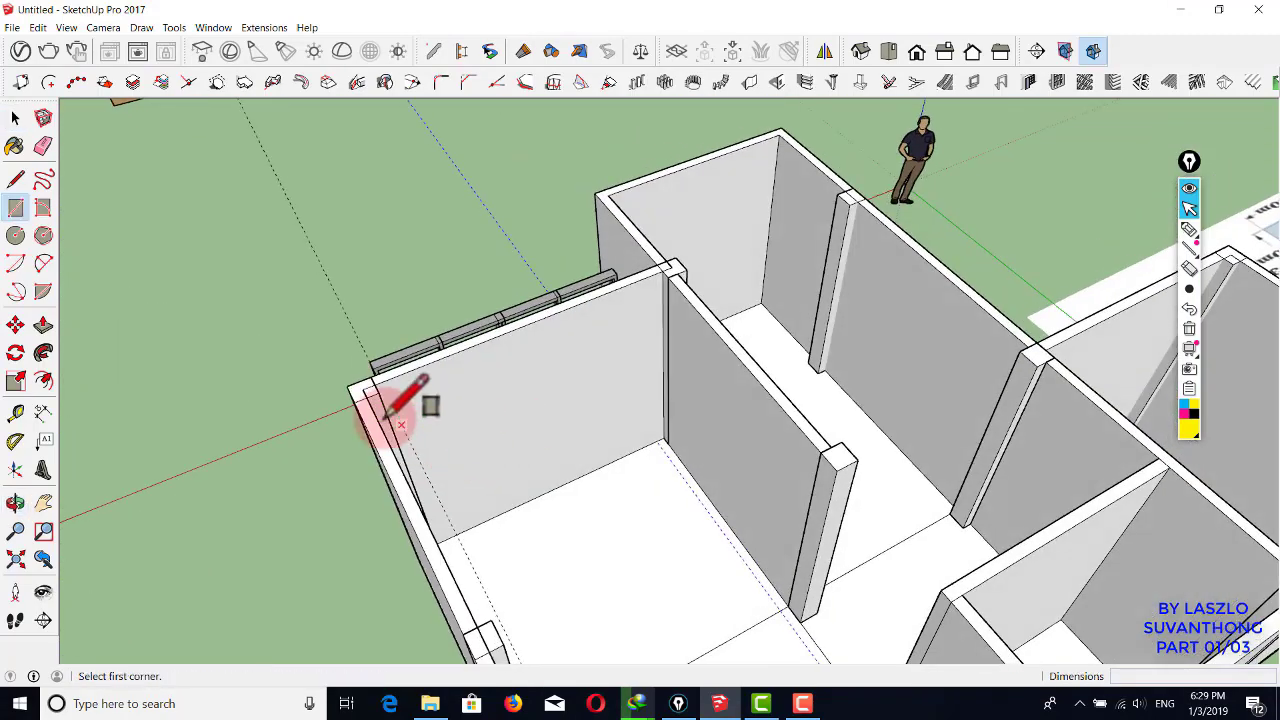
pyautogui.click(400, 424)
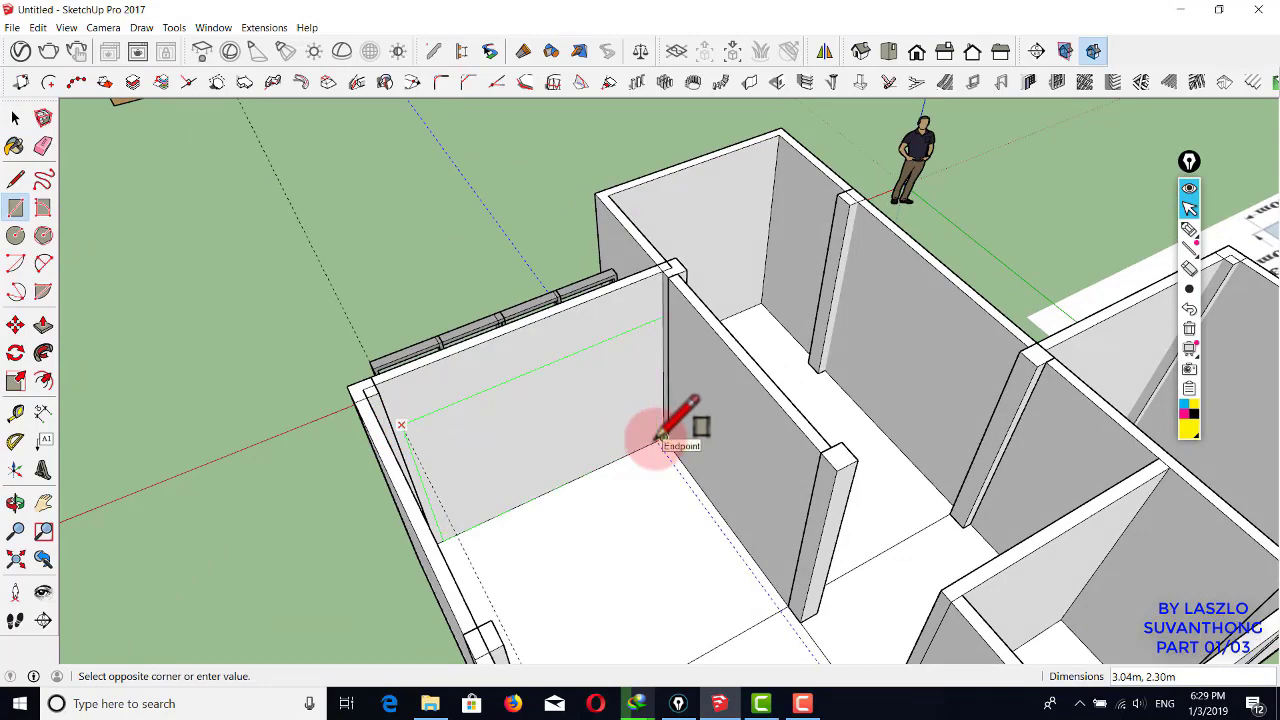
pyautogui.click(652, 441)
pyautogui.press('space')
# - Push the door-sized rectangle on the inner wall face through the wall's thickness to cut the opening
pyautogui.scroll(2, 543, 414)
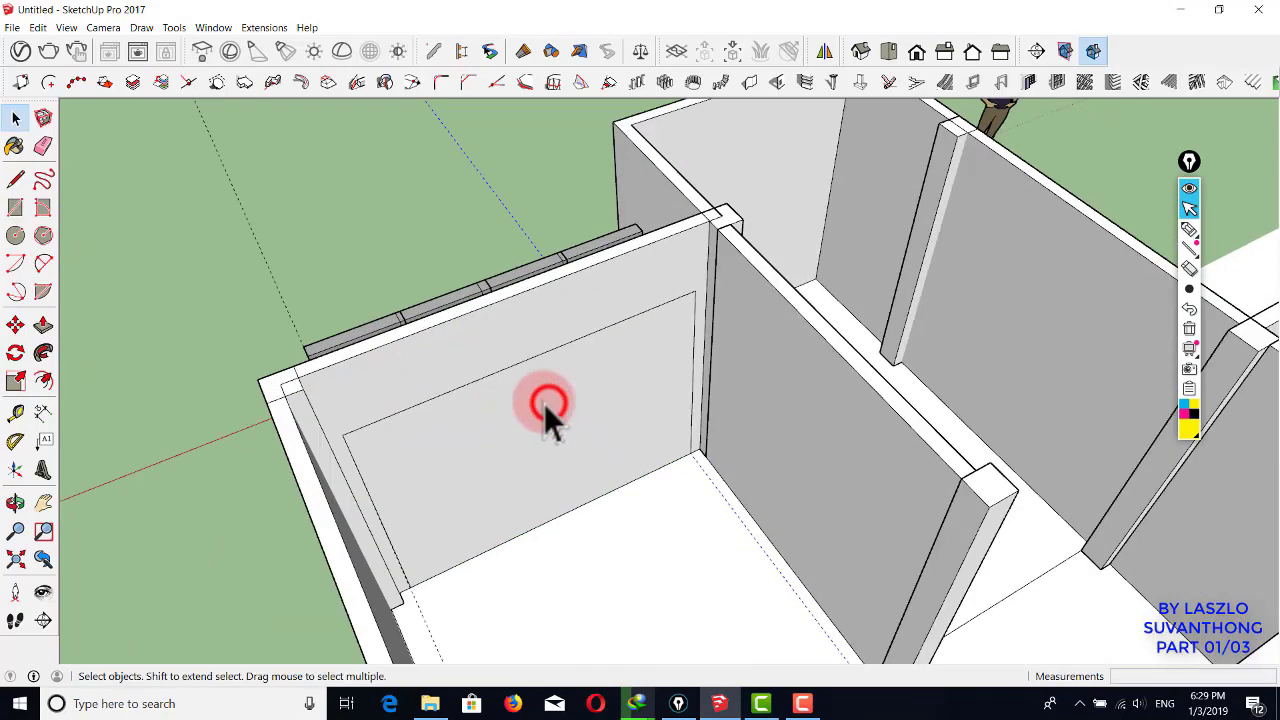
pyautogui.click(549, 405)
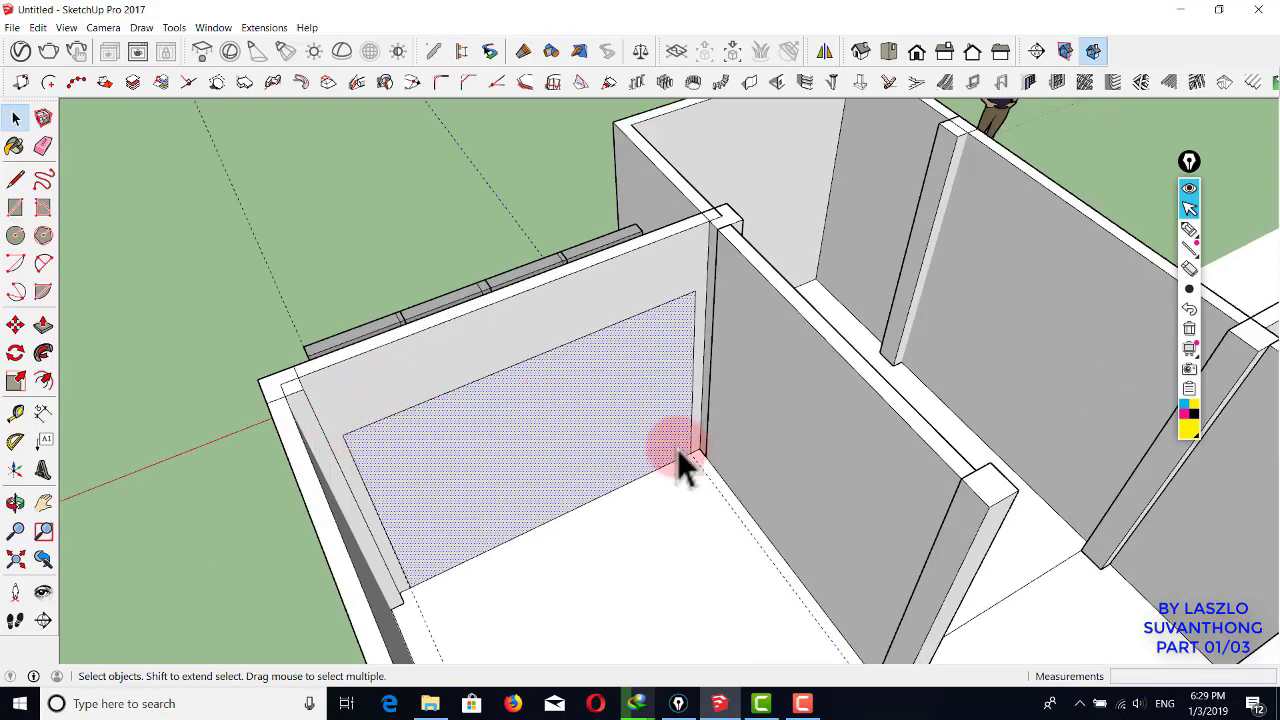
pyautogui.press('p')
pyautogui.click(606, 457)
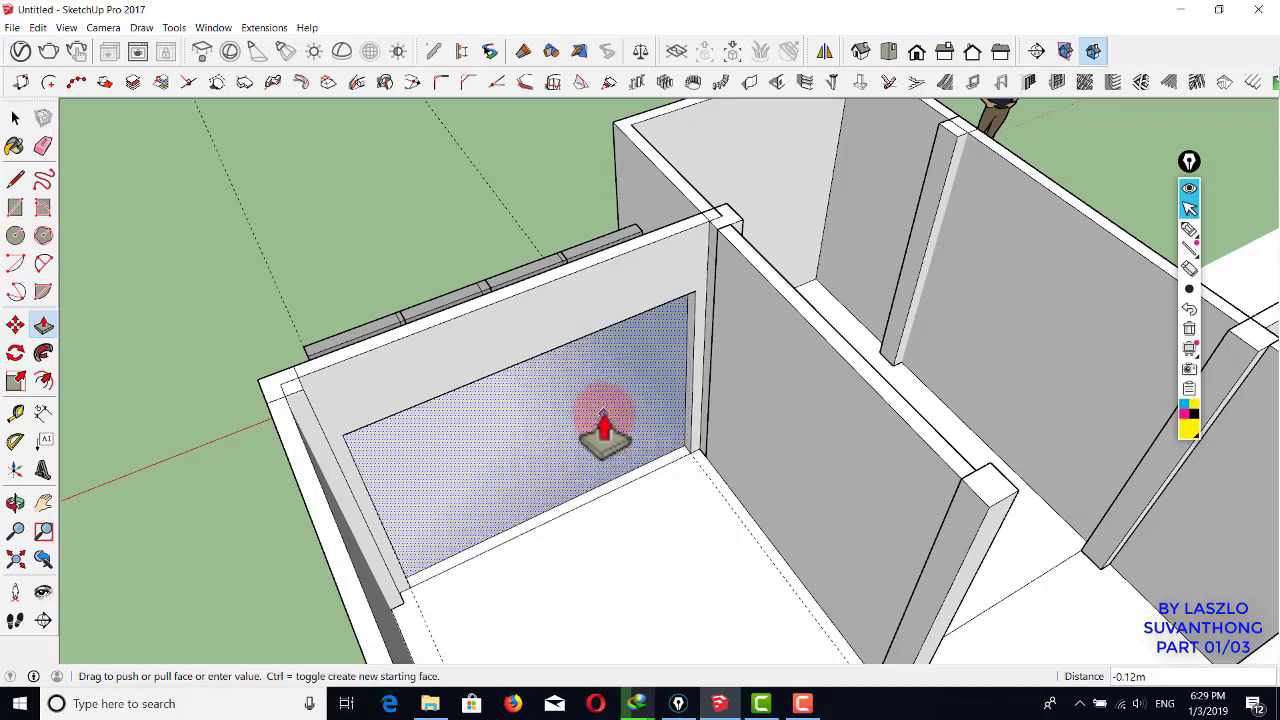
pyautogui.click(604, 428)
pyautogui.press('space')
# - Move the glass door about 0.92 m by its lower outer corner to the matching corner of the wall opening, and clear the selection
pyautogui.scroll(-5, 537, 400)
pyautogui.moveTo(537, 400); pyautogui.dragTo(814, 523, button='middle')
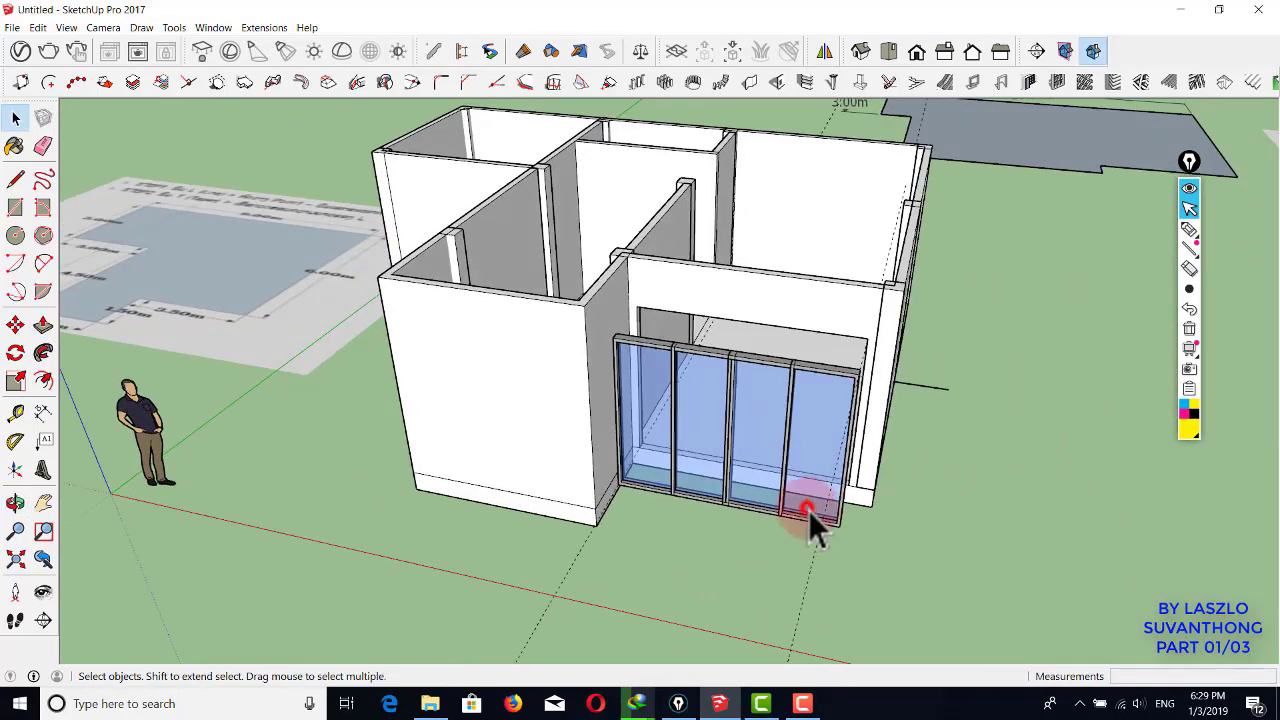
pyautogui.click(720, 470)
pyautogui.moveTo(695, 460); pyautogui.dragTo(688, 505, button='middle')
pyautogui.scroll(2, 688, 505)
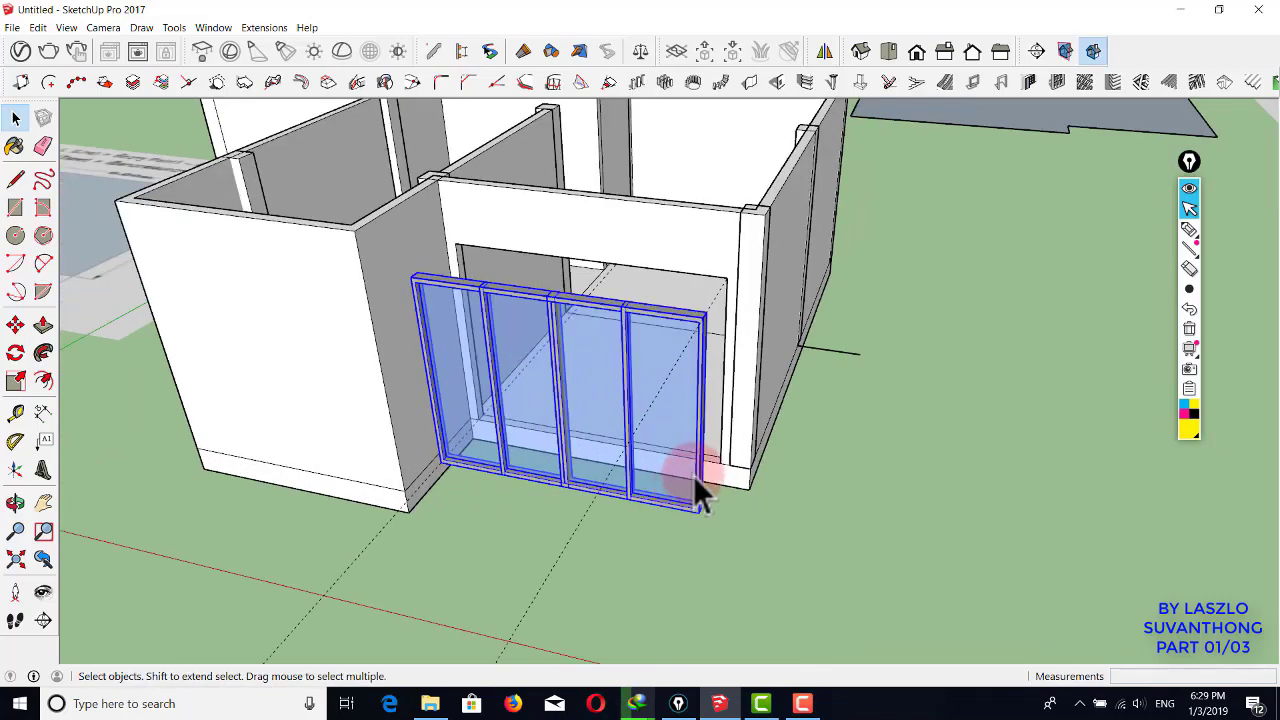
pyautogui.press('m')
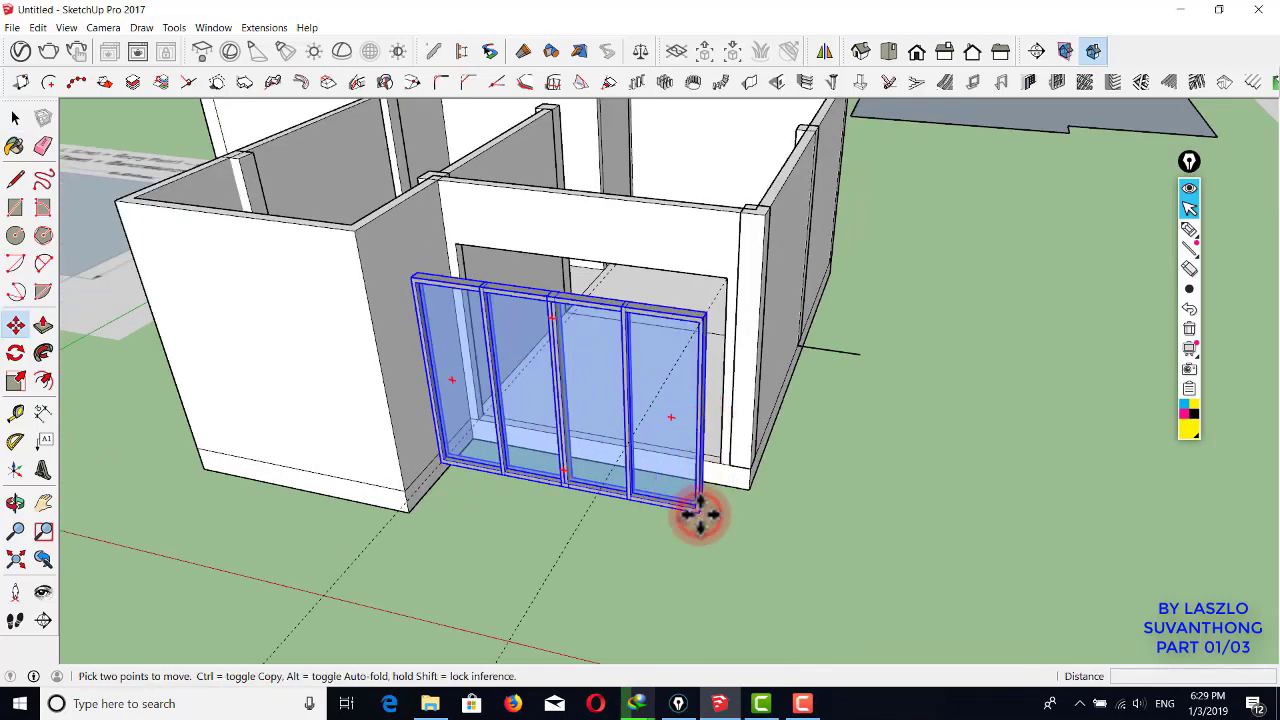
pyautogui.click(700, 512)
pyautogui.scroll(2, 700, 512)
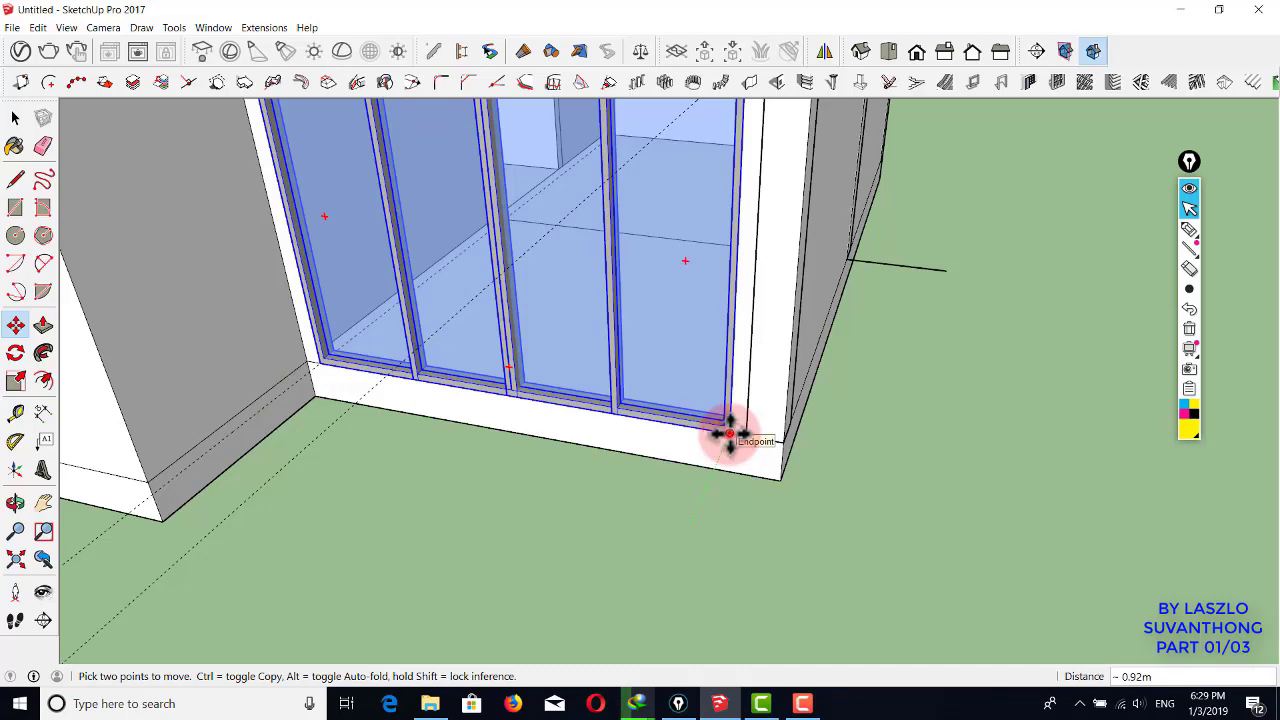
pyautogui.scroll(-6, 730, 432)
pyautogui.press('space')
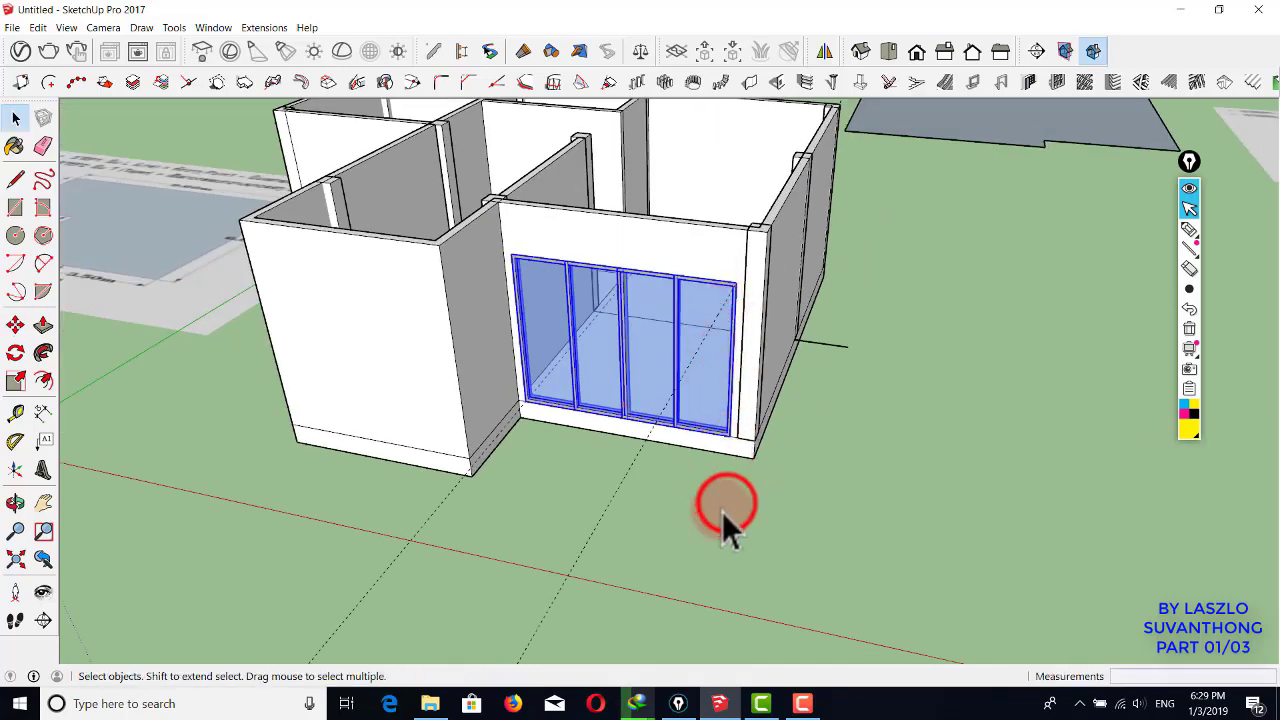
pyautogui.scroll(-4, 727, 505)
pyautogui.click(727, 505)
pyautogui.moveTo(727, 505); pyautogui.dragTo(589, 376, button='middle')
pyautogui.scroll(-2, 592, 389)
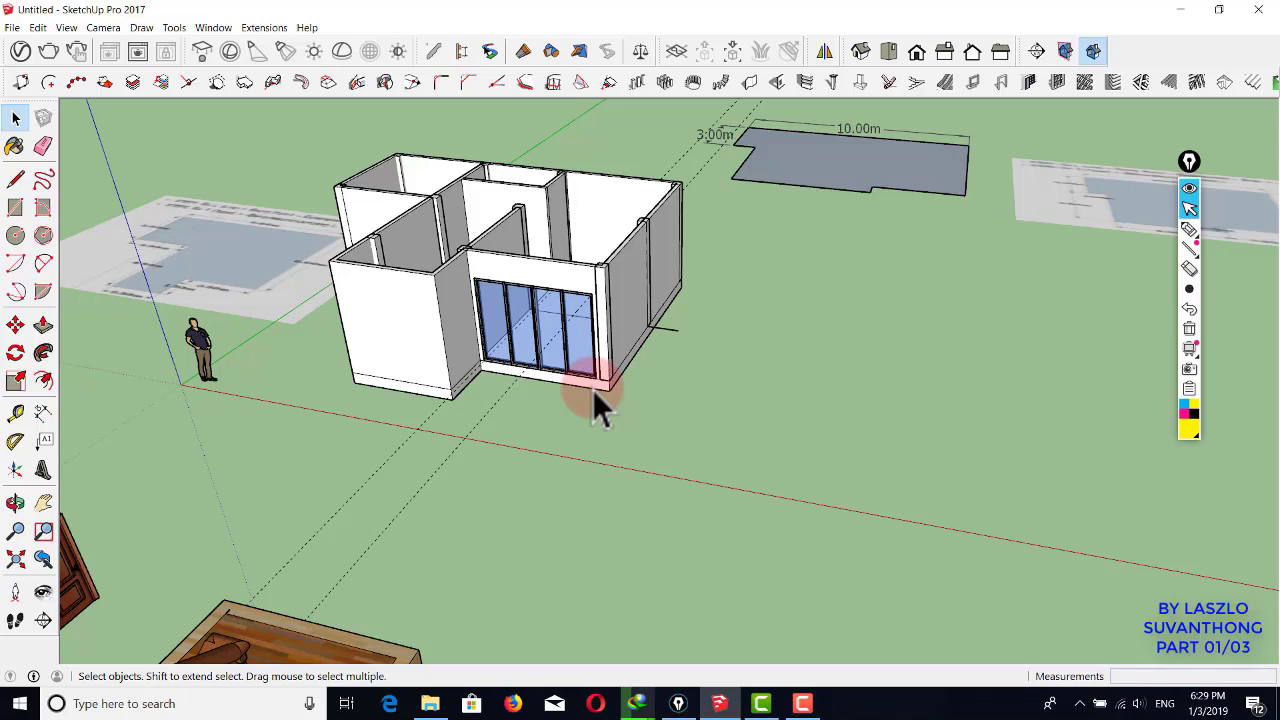
# - Copy the wooden door about 2.81 m along the green axis toward the house, picking it up by its lower corner
pyautogui.scroll(-1, 557, 356)
pyautogui.keyDown('shift'); pyautogui.moveTo(606, 366); pyautogui.dragTo(765, 240, button='middle'); pyautogui.keyUp('shift')
pyautogui.moveTo(634, 430); pyautogui.dragTo(680, 453, button='middle')
pyautogui.keyDown('shift'); pyautogui.moveTo(686, 288); pyautogui.dragTo(822, 200, button='middle'); pyautogui.keyUp('shift')
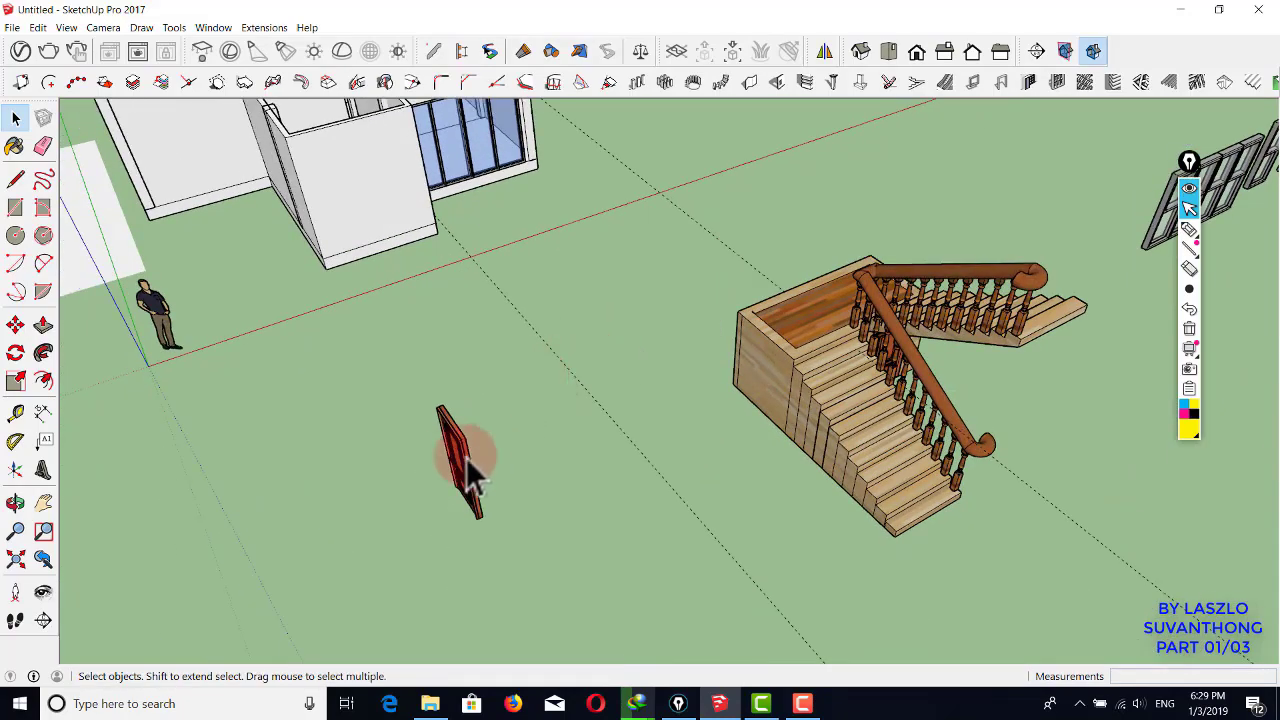
pyautogui.scroll(3, 465, 468)
pyautogui.keyDown('shift'); pyautogui.moveTo(475, 467); pyautogui.dragTo(608, 364, button='middle'); pyautogui.keyUp('shift')
pyautogui.click(617, 438)
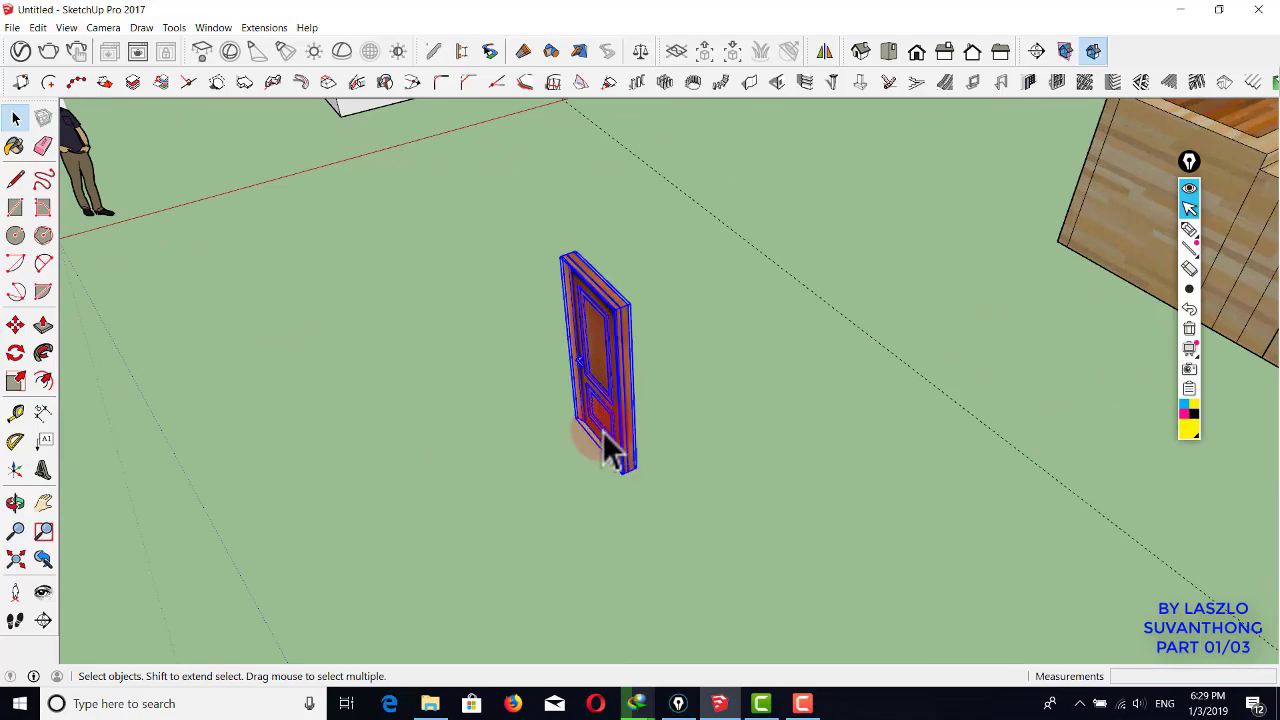
pyautogui.keyDown('shift'); pyautogui.moveTo(601, 432); pyautogui.dragTo(567, 378, button='middle'); pyautogui.keyUp('shift')
pyautogui.press('m')
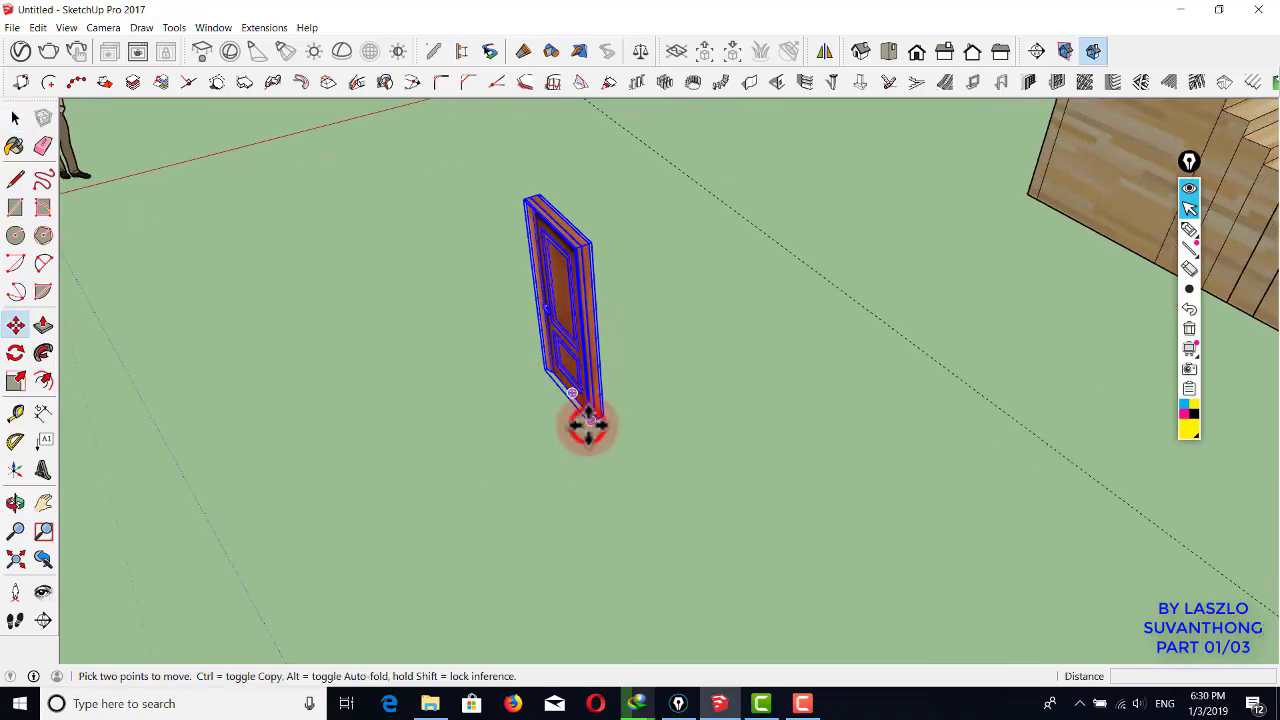
pyautogui.click(588, 425)
pyautogui.press('ctrl')
pyautogui.moveTo(506, 368); pyautogui.dragTo(600, 380, button='middle')
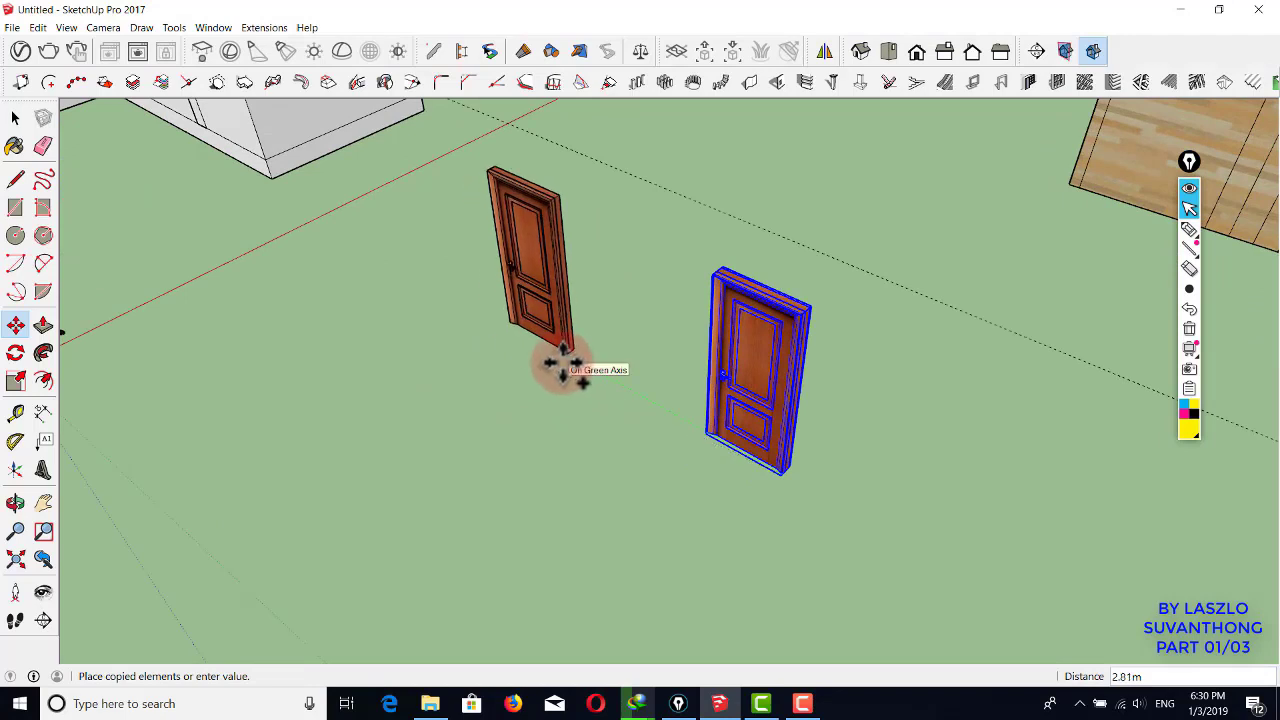
pyautogui.click(563, 365)
pyautogui.press('space')
# - Rotate the copied wooden door 90 degrees on the ground plane about its lower corner and clear the selection
pyautogui.scroll(2, 563, 359)
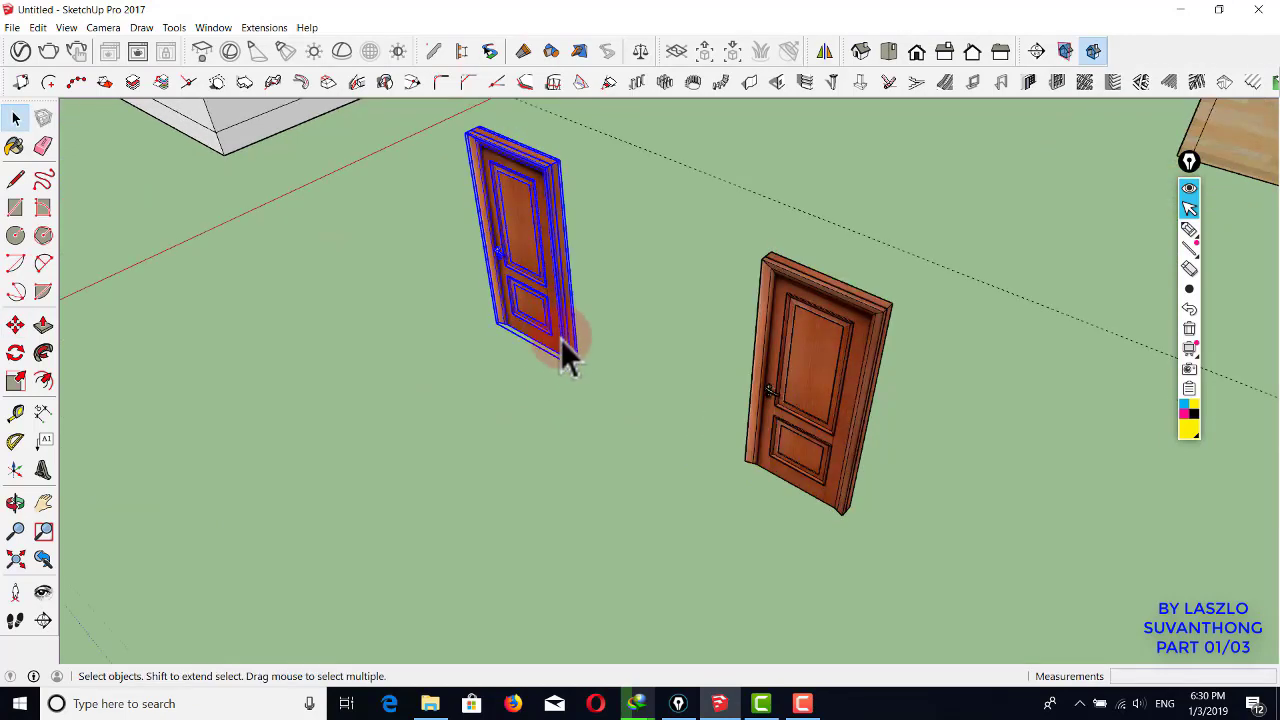
pyautogui.moveTo(560, 341); pyautogui.dragTo(566, 381, button='middle')
pyautogui.press('q')
pyautogui.moveTo(588, 364); pyautogui.dragTo(590, 364)
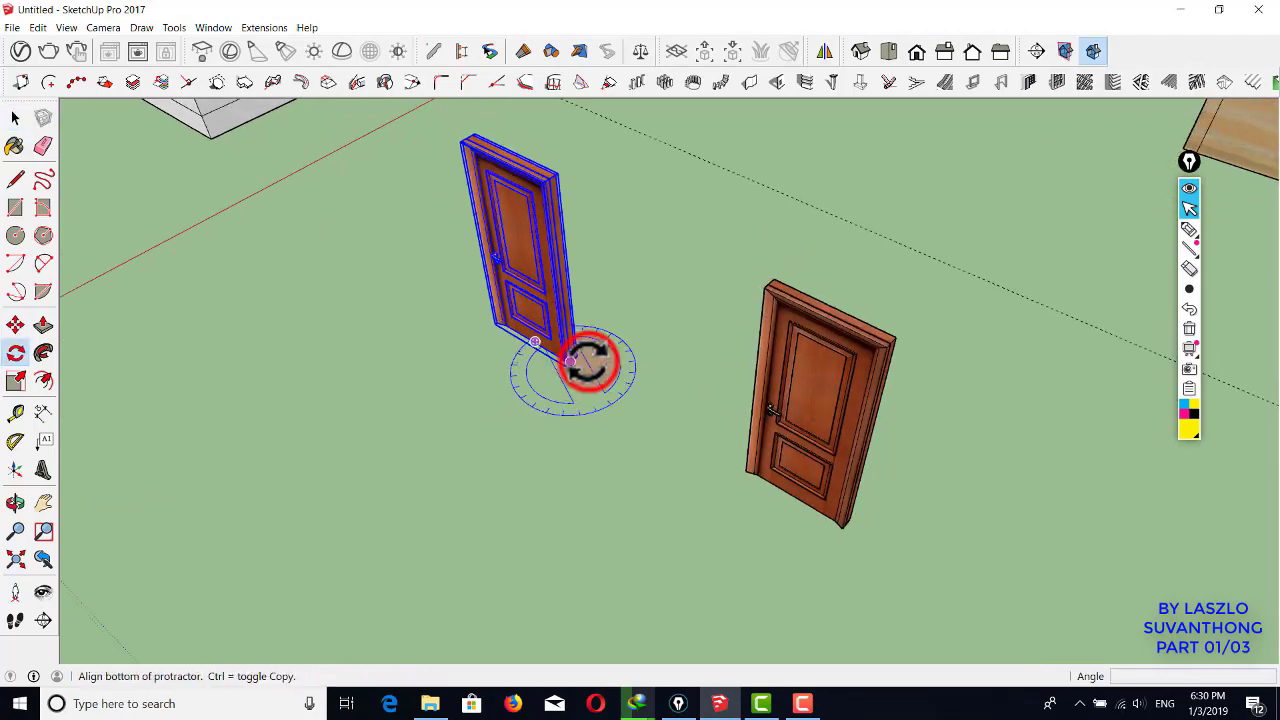
pyautogui.click(588, 365)
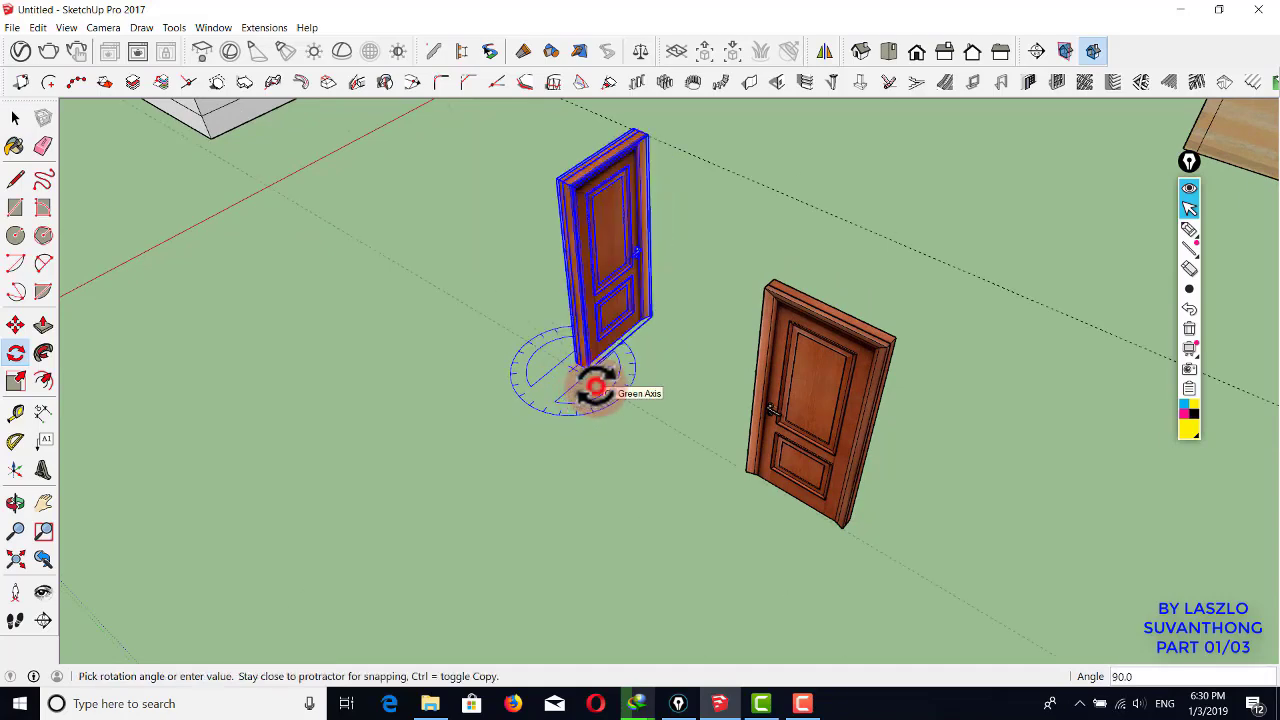
pyautogui.scroll(-3, 600, 390)
pyautogui.press('space')
pyautogui.click(612, 417)
# - Create a Protractor guide line through the original wooden door's upper corner, perpendicular to the door's face
pyautogui.moveTo(612, 417)
pyautogui.mouseDown(button='middle')
pyautogui.moveTo(554, 382)
pyautogui.moveTo(400, 428)
pyautogui.mouseUp(button='middle')
pyautogui.keyDown('shift'); pyautogui.moveTo(472, 350); pyautogui.dragTo(568, 425, button='middle'); pyautogui.keyUp('shift')
pyautogui.moveTo(730, 390); pyautogui.dragTo(471, 405, button='middle')
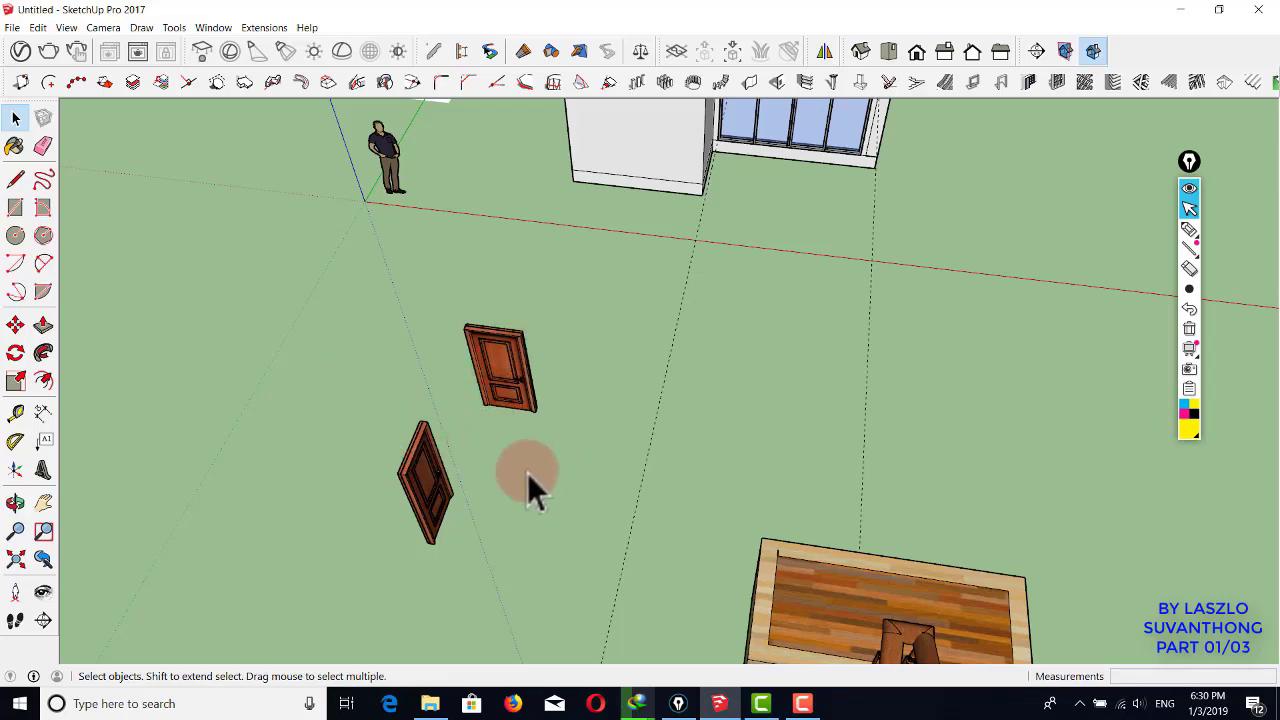
pyautogui.moveTo(527, 490); pyautogui.dragTo(808, 377, button='middle')
pyautogui.scroll(3, 750, 305)
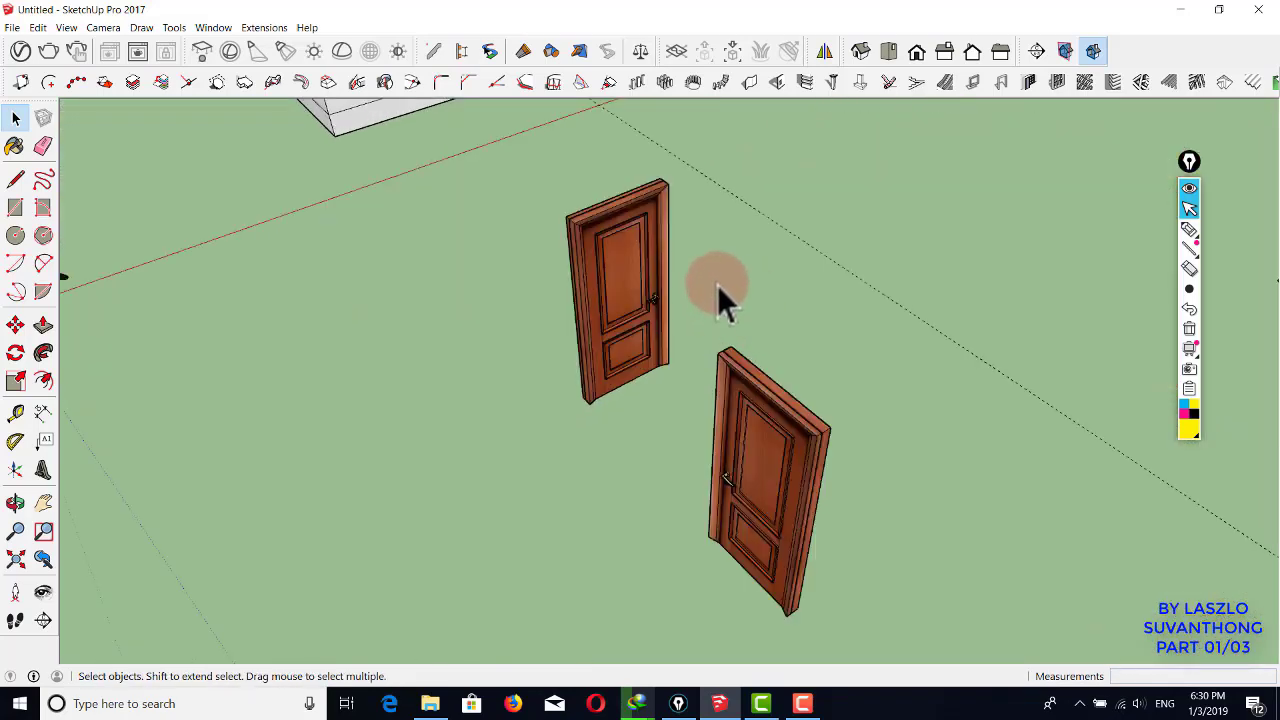
pyautogui.click(15, 441)
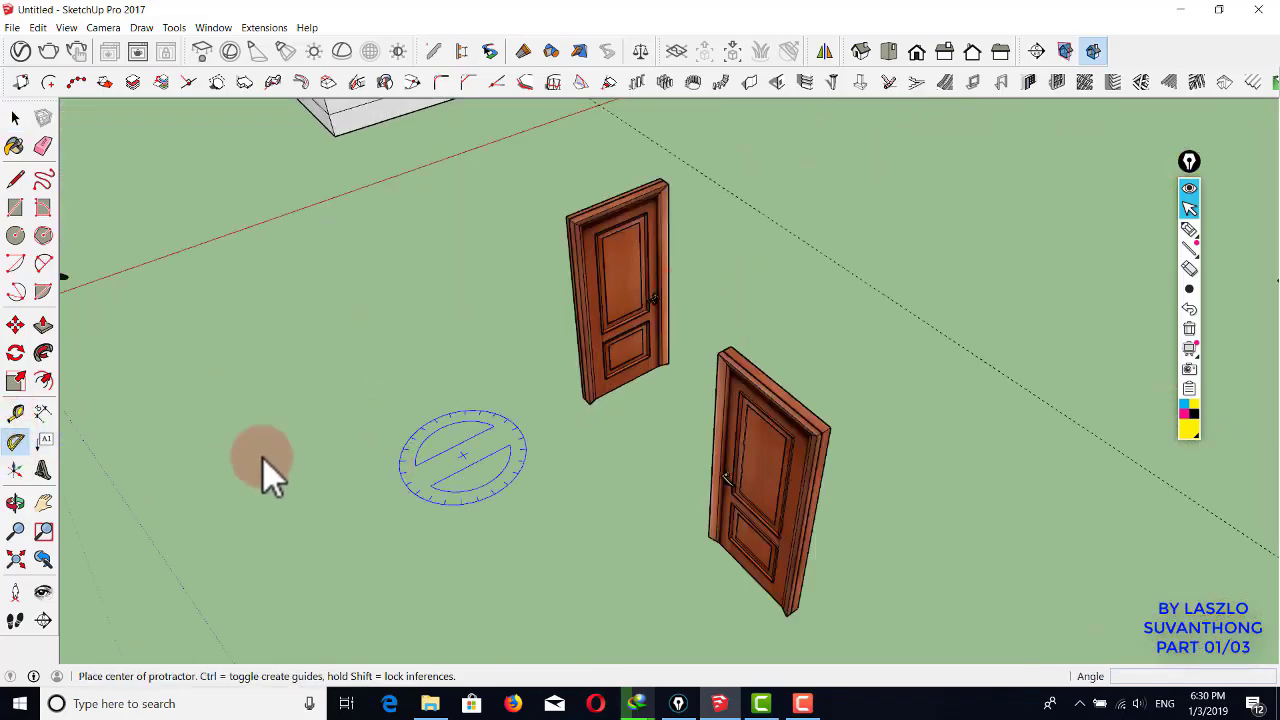
pyautogui.scroll(1, 825, 437)
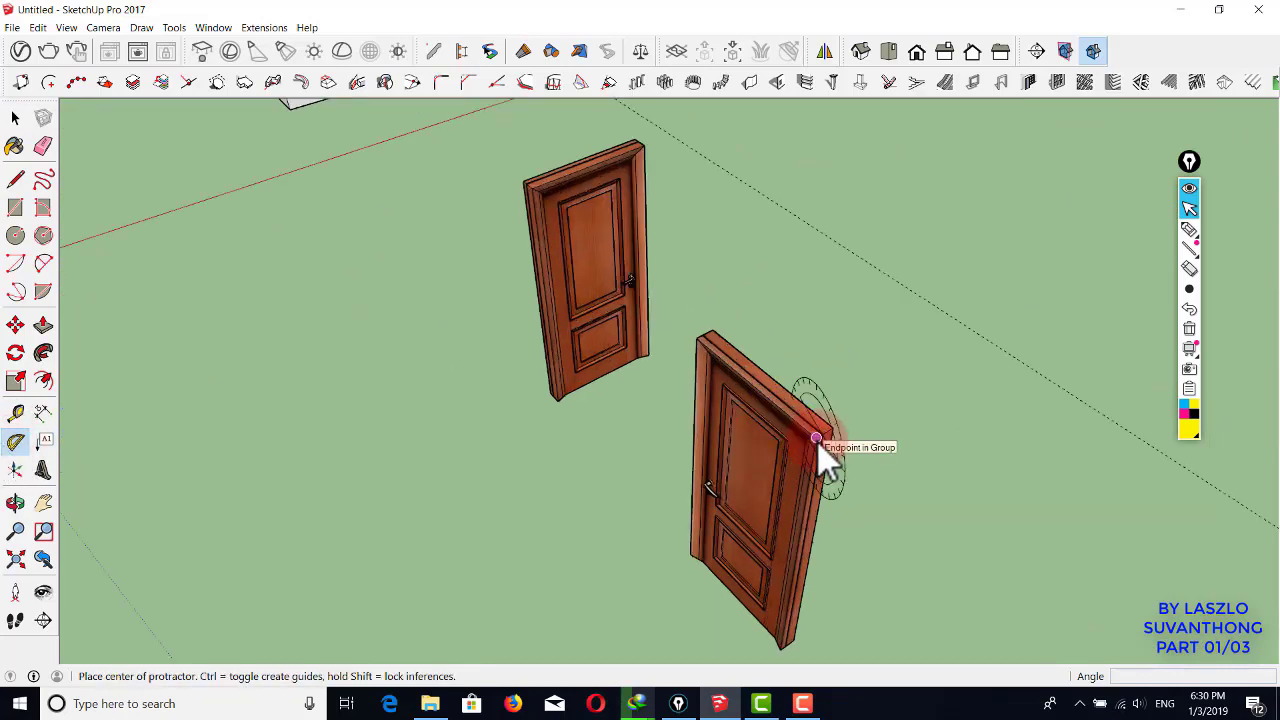
pyautogui.click(820, 438)
pyautogui.press('Escape')
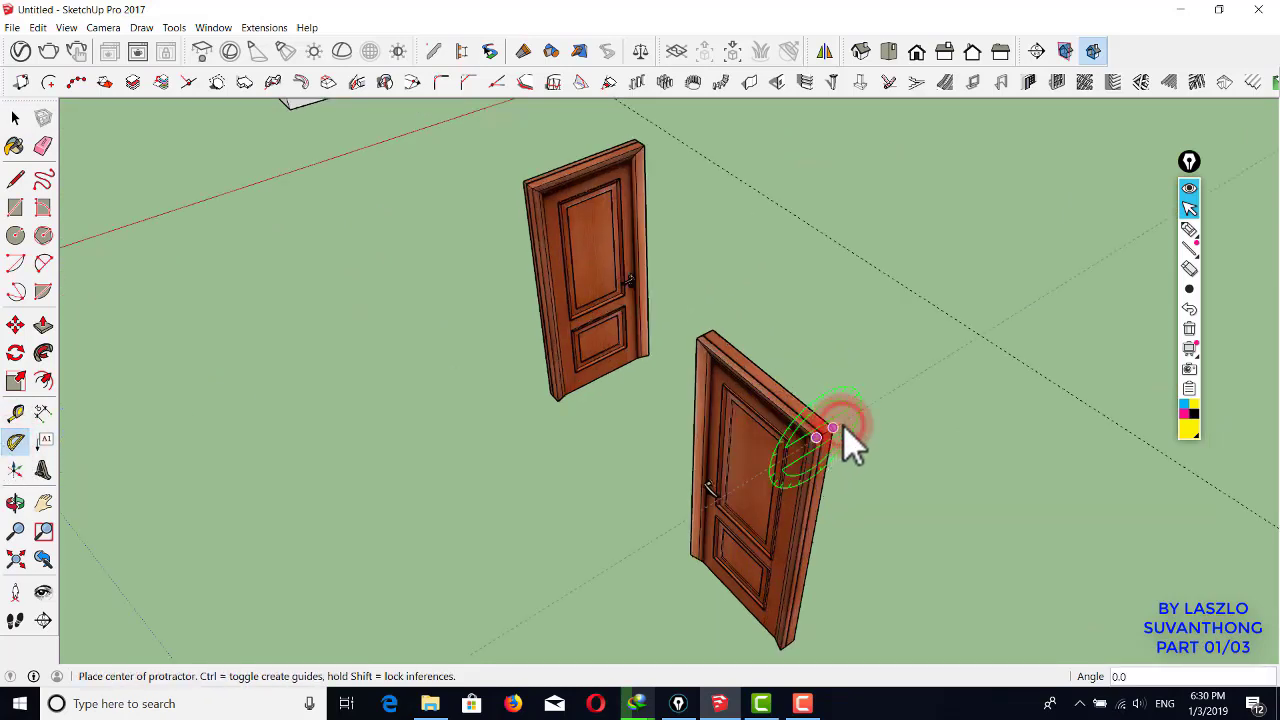
# - Create a Protractor guide line through the rotated door's upper corner, perpendicular to that door's face
pyautogui.moveTo(771, 386); pyautogui.dragTo(575, 383, button='middle')
pyautogui.click(15, 437)
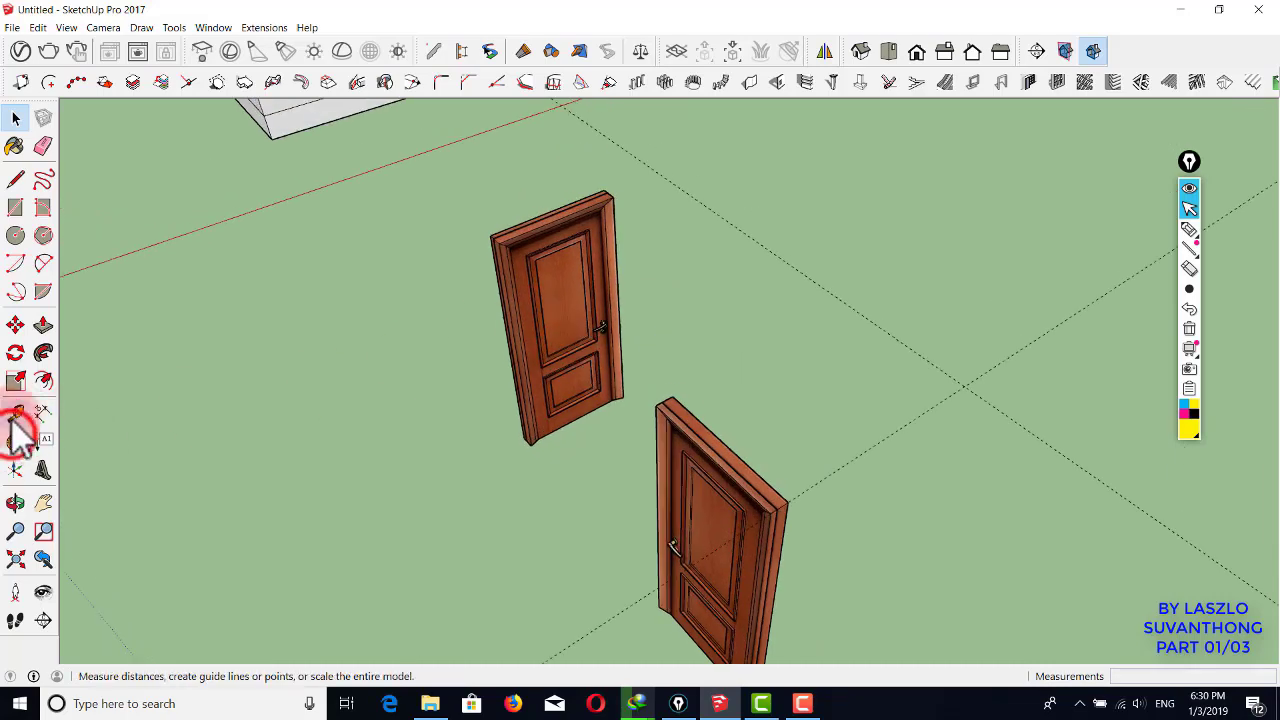
pyautogui.moveTo(570, 325); pyautogui.dragTo(145, 392, button='middle')
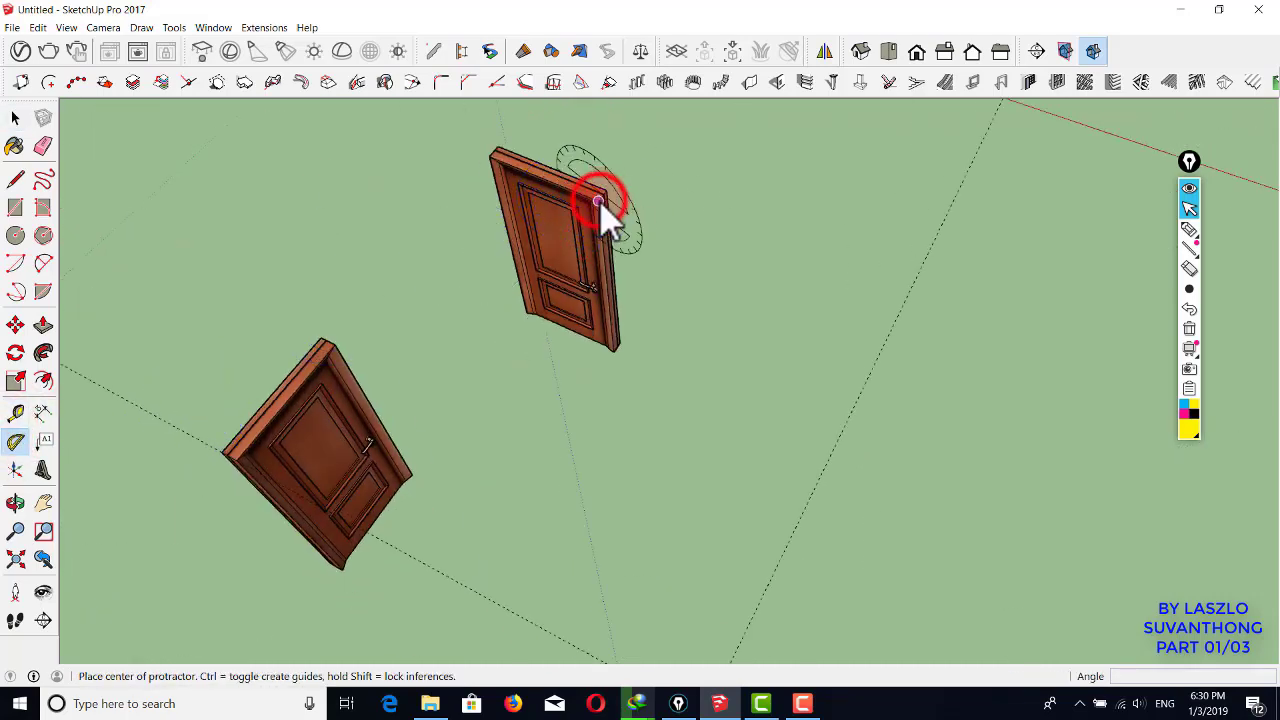
pyautogui.press('space')
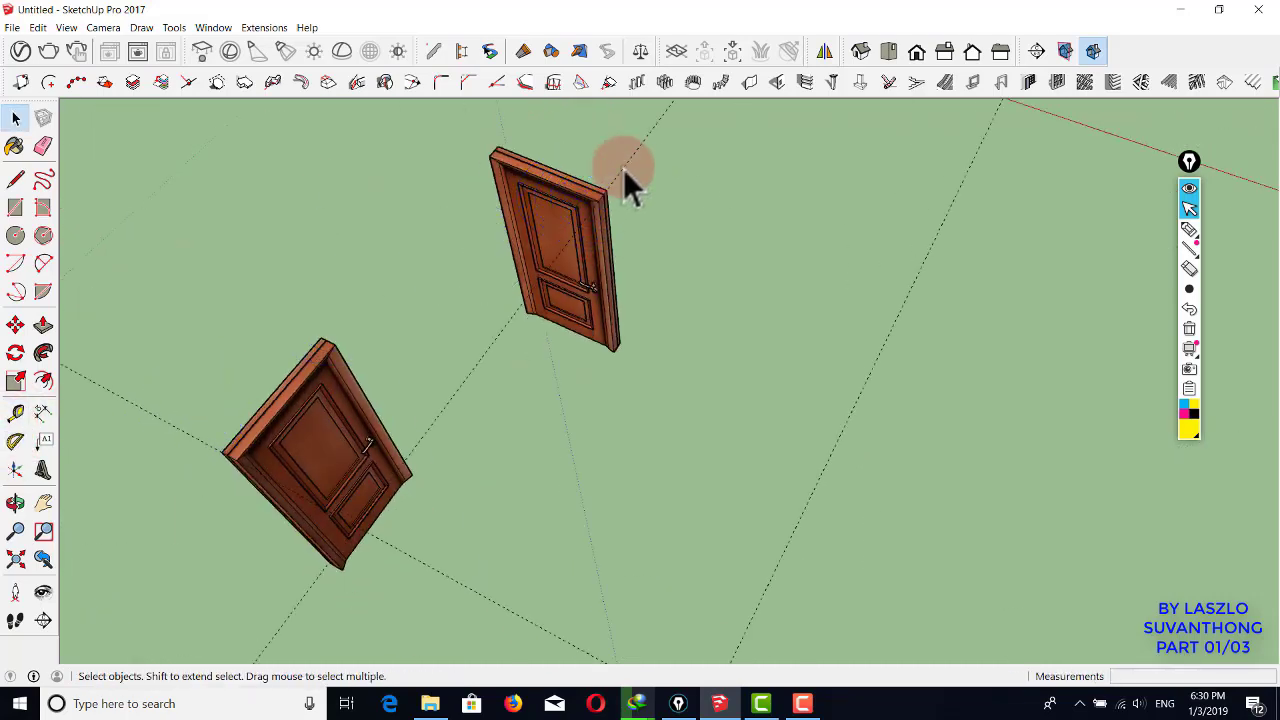
# - Copy the rotated door's guide line about 2.13 m from the upper corner to the diagonally opposite lower corner
pyautogui.scroll(4, 620, 200)
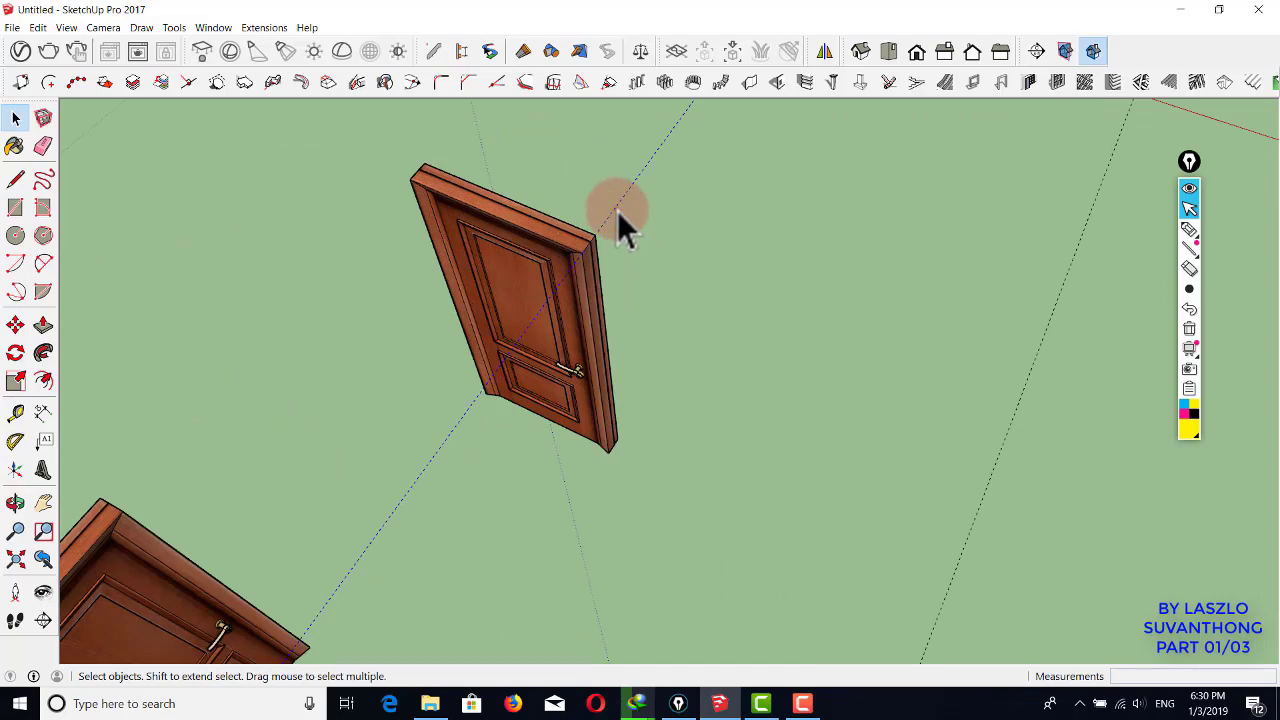
pyautogui.press('m')
pyautogui.click(583, 252)
pyautogui.moveTo(469, 343); pyautogui.dragTo(634, 486, button='middle')
pyautogui.press('ctrl')
pyautogui.click(619, 458)
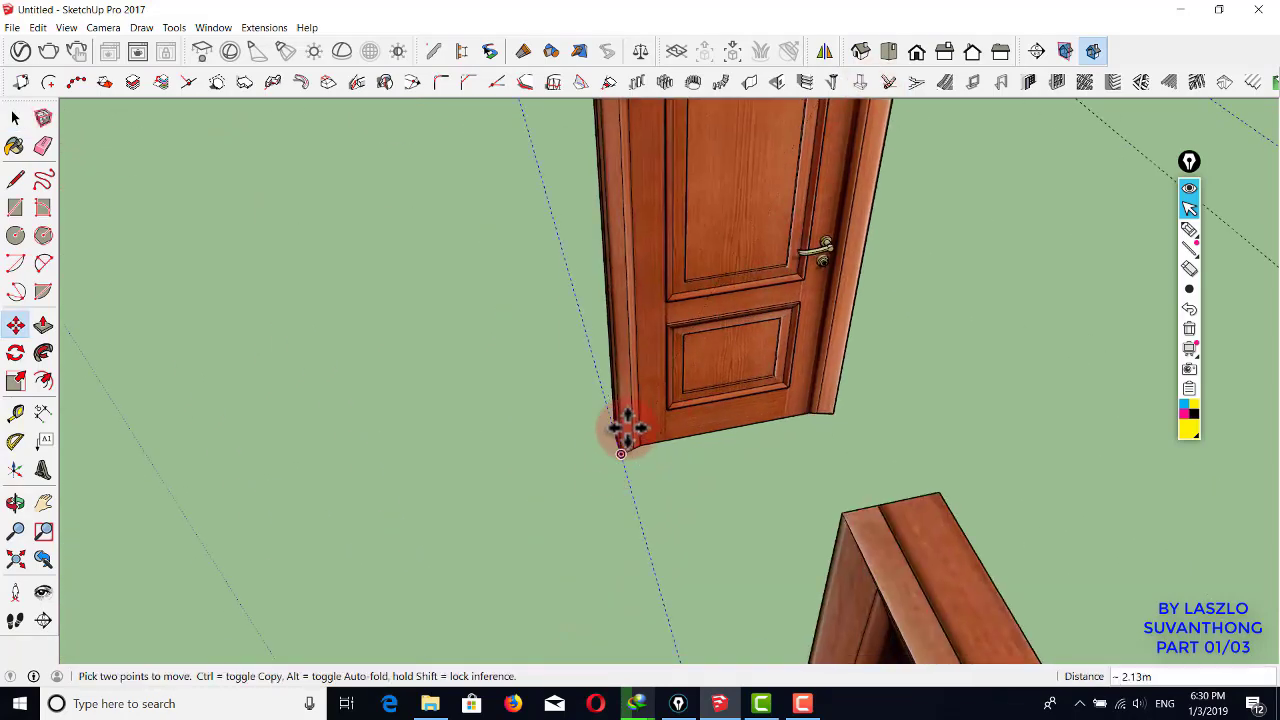
pyautogui.scroll(-4, 625, 428)
# - Copy the original wooden door's guide line about 2.13 m from its upper corner to the diagonally opposite lower corner
pyautogui.moveTo(634, 434); pyautogui.dragTo(795, 390, button='middle')
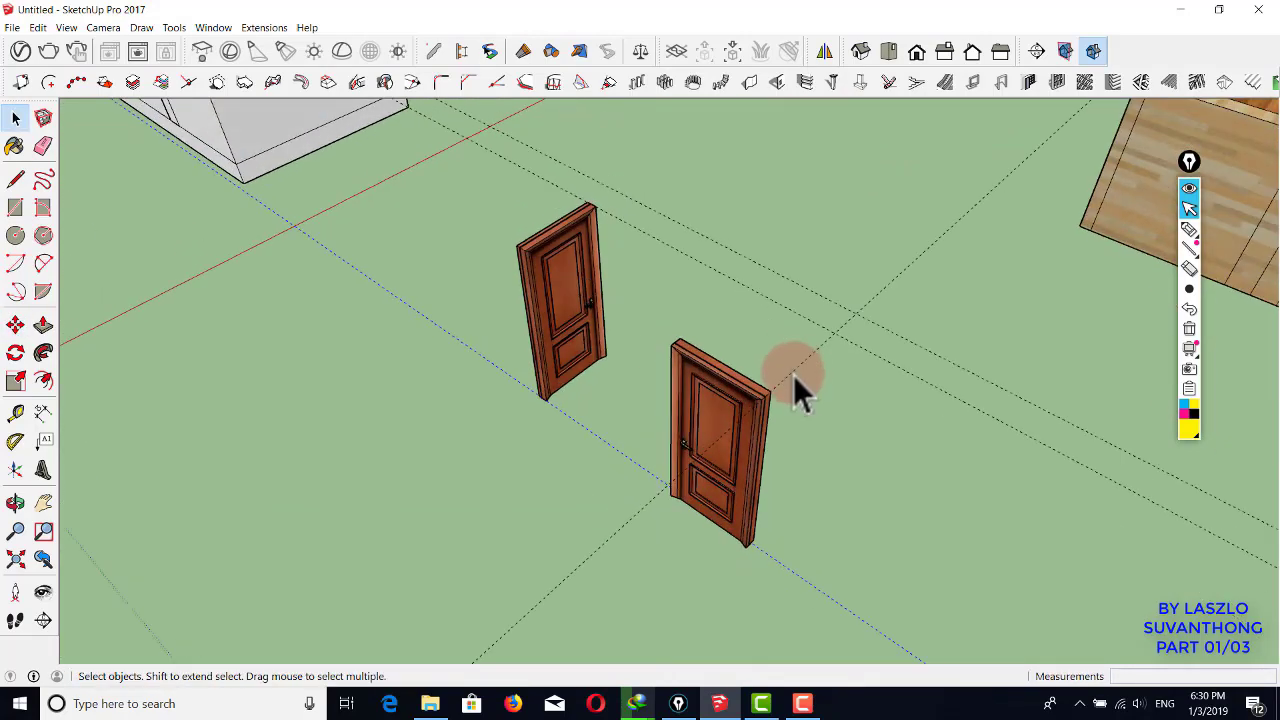
pyautogui.keyDown('shift'); pyautogui.click(797, 374); pyautogui.keyUp('shift')
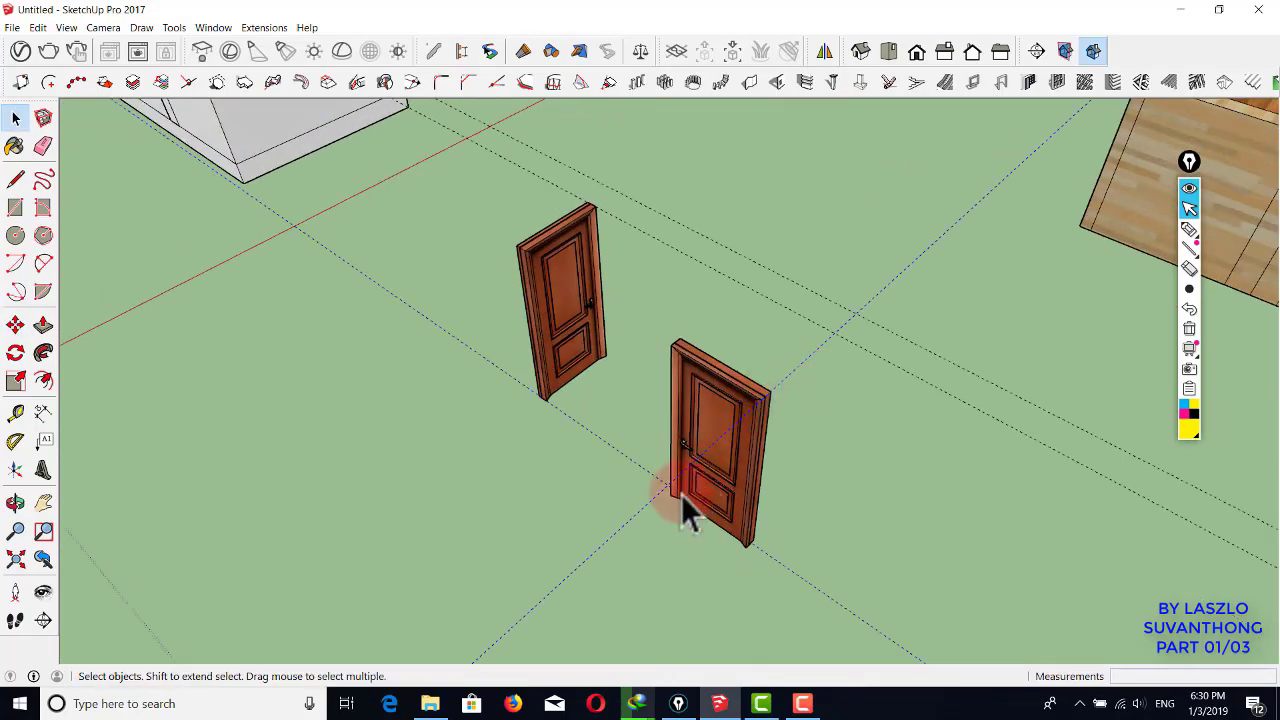
pyautogui.press('m')
pyautogui.click(757, 400)
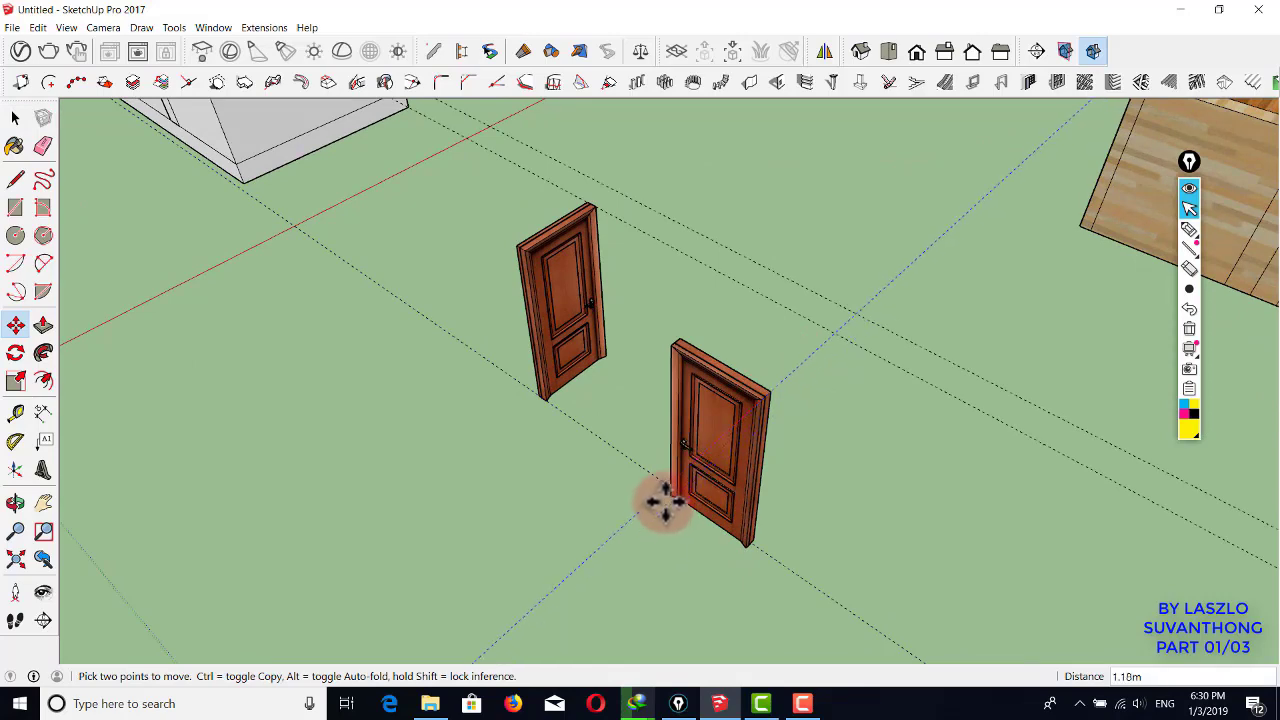
pyautogui.scroll(5, 668, 497)
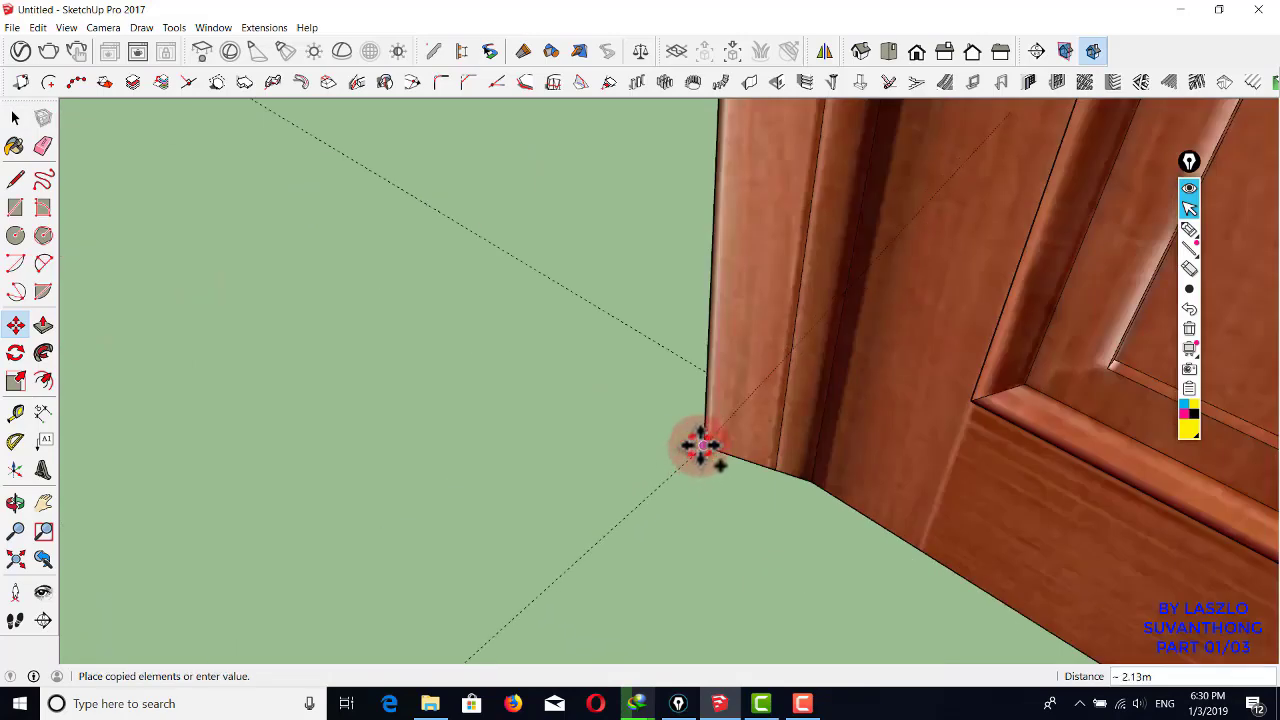
pyautogui.click(691, 463)
pyautogui.scroll(-6, 691, 463)
pyautogui.press('space')
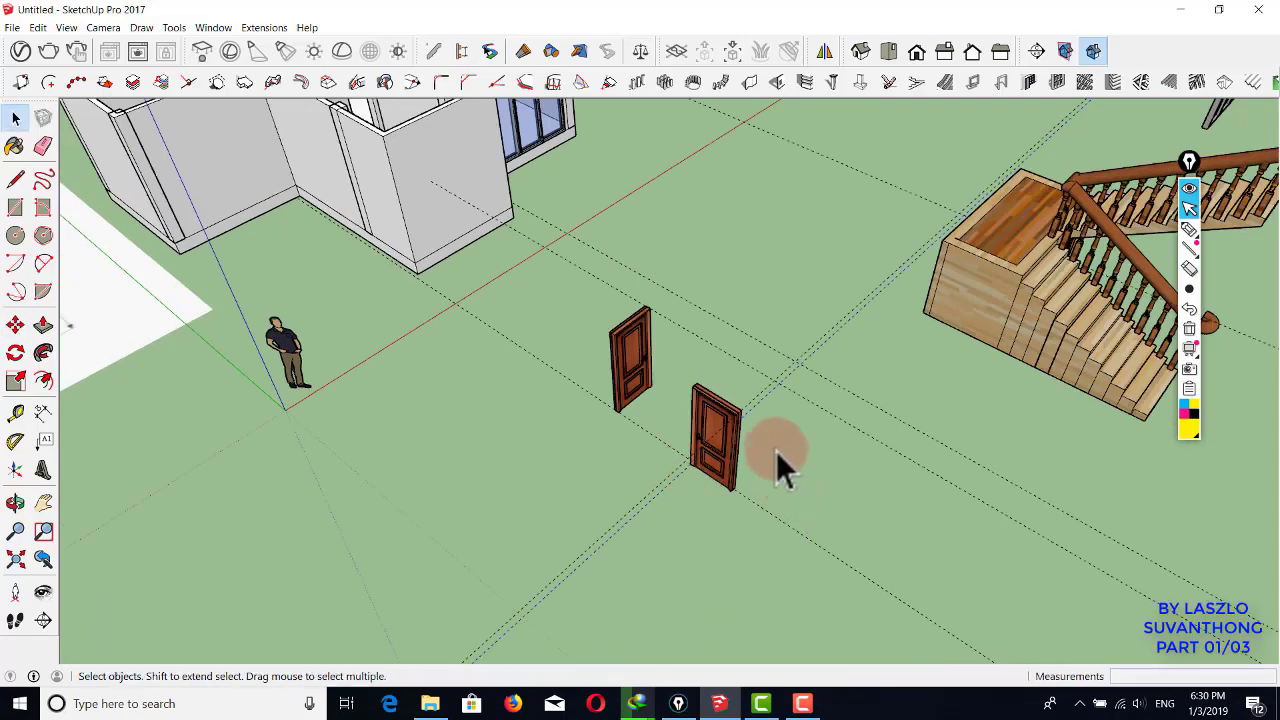
# - Copy the rotated door together with its two guides about 11.36 m onto the floor of the house's narrow middle room
pyautogui.moveTo(706, 365); pyautogui.dragTo(446, 440, button='middle')
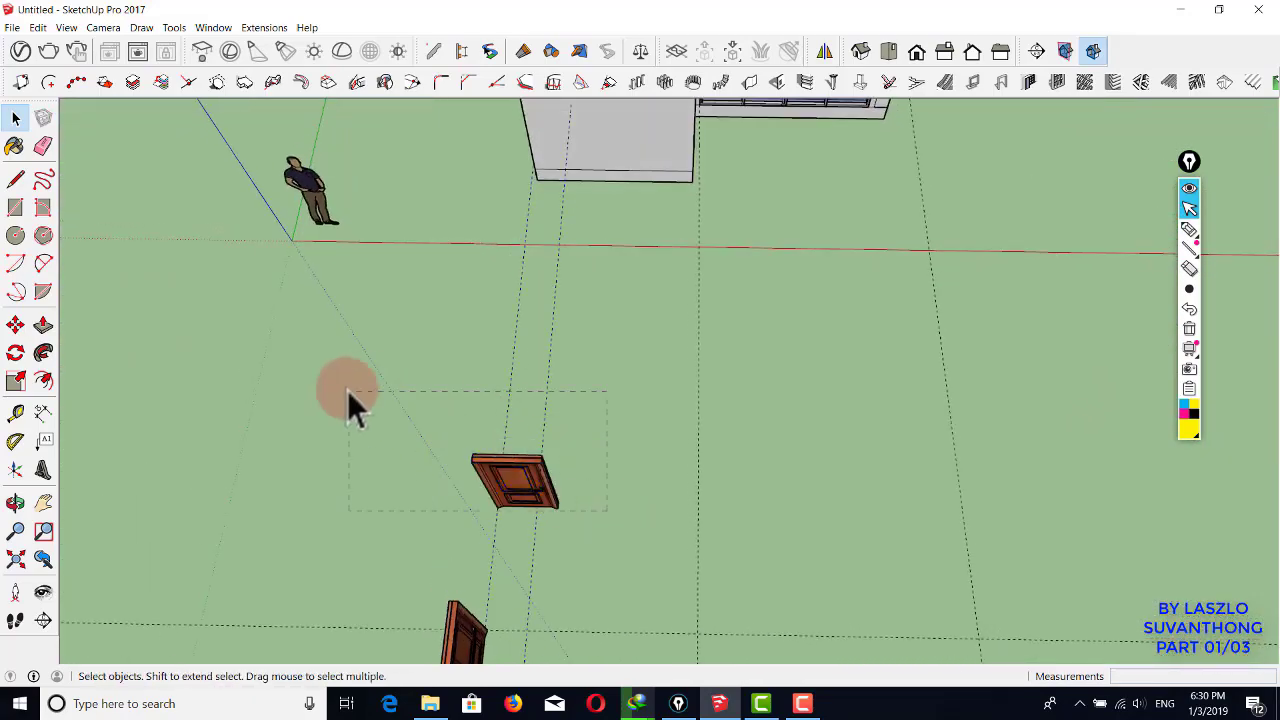
pyautogui.moveTo(566, 442); pyautogui.dragTo(514, 332, button='middle')
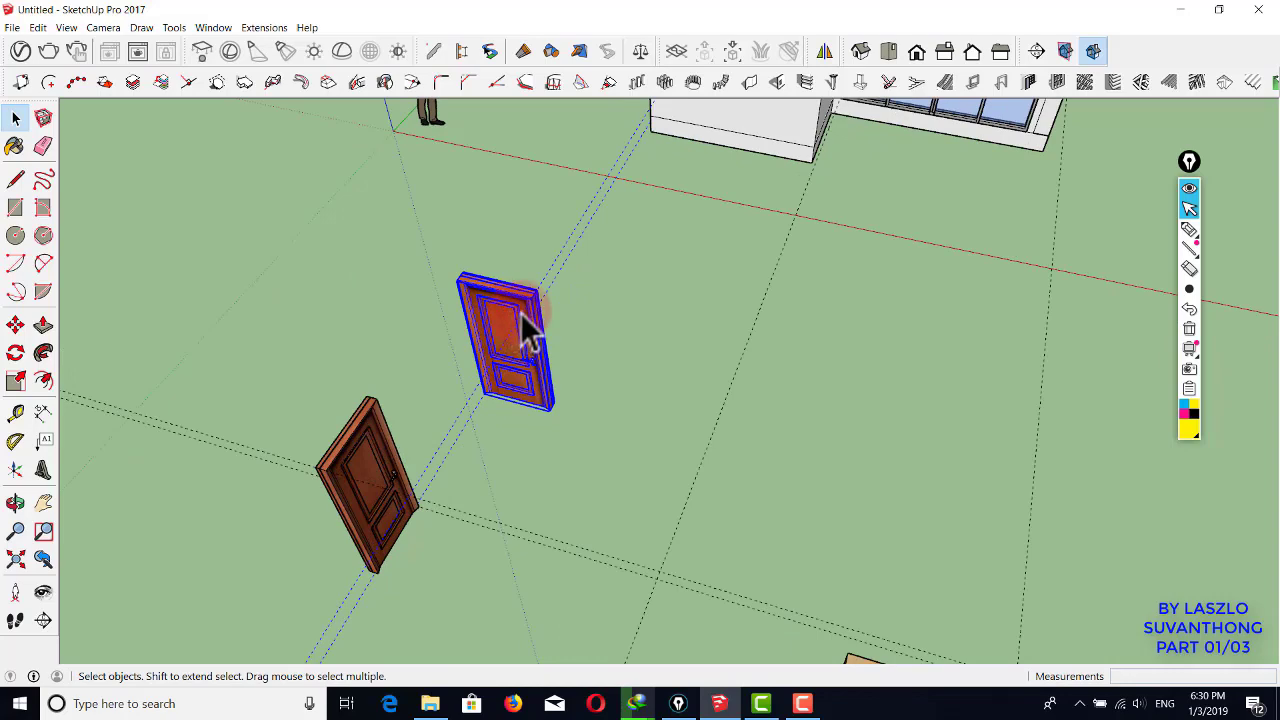
pyautogui.press('m')
pyautogui.scroll(3, 514, 400)
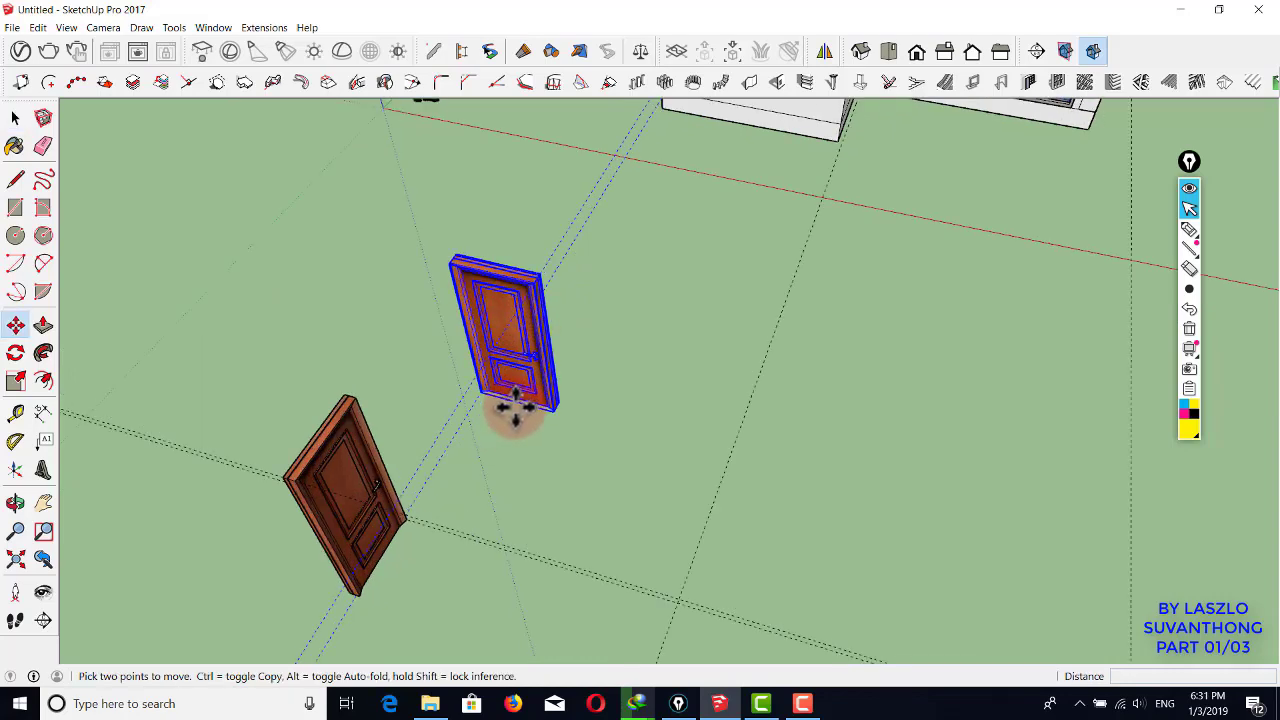
pyautogui.scroll(-3, 643, 354)
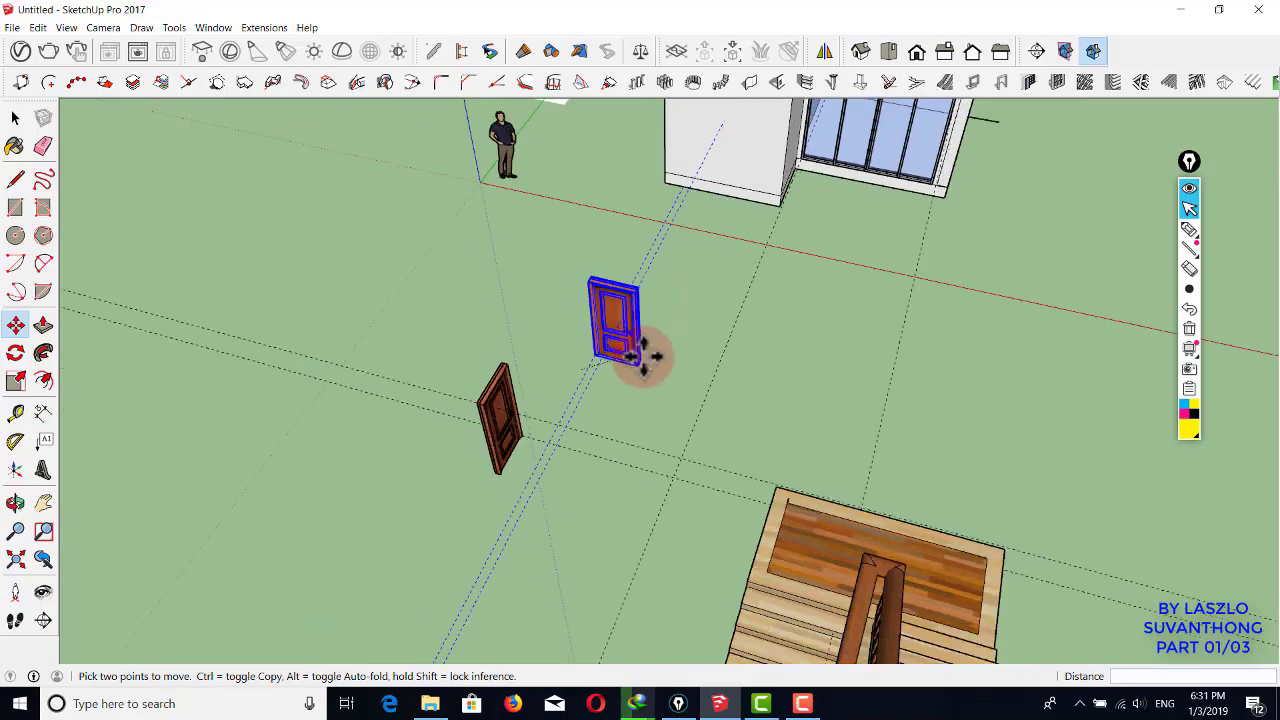
pyautogui.click(643, 354)
pyautogui.press('ctrl')
pyautogui.keyDown('shift'); pyautogui.moveTo(794, 266); pyautogui.dragTo(522, 527, button='middle'); pyautogui.keyUp('shift')
pyautogui.scroll(5, 522, 527)
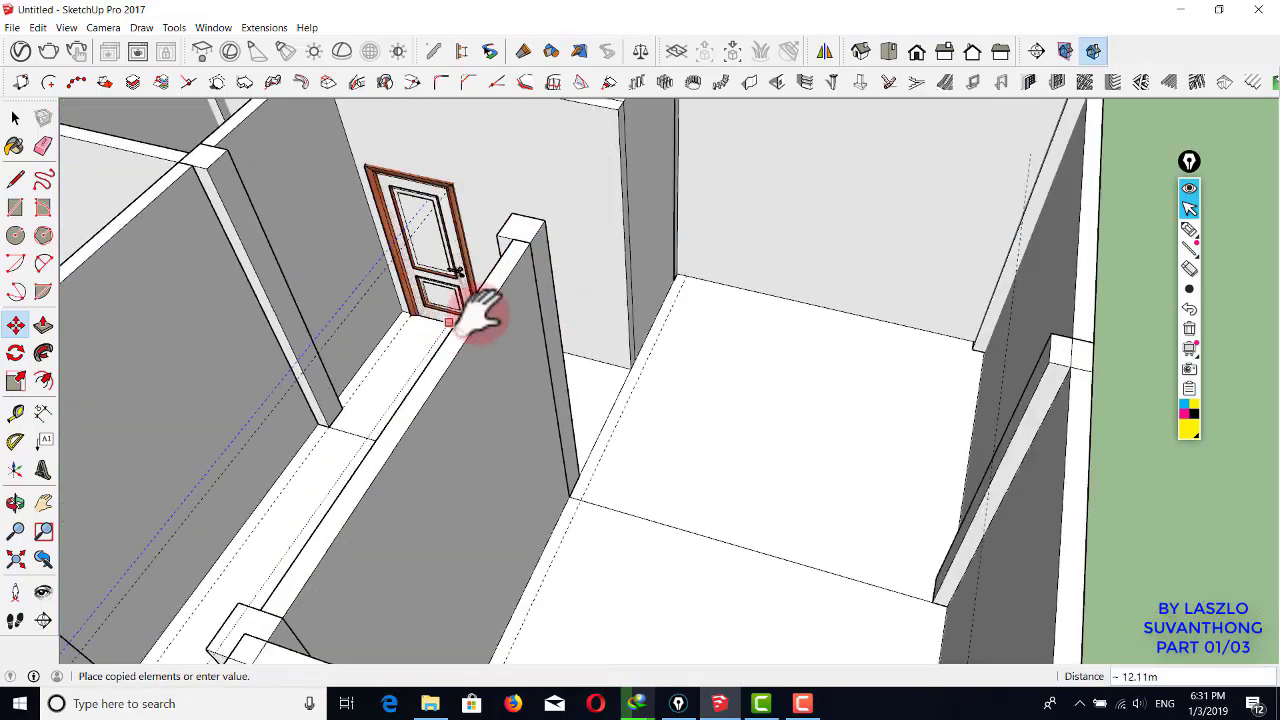
pyautogui.moveTo(486, 309); pyautogui.dragTo(610, 420, button='middle')
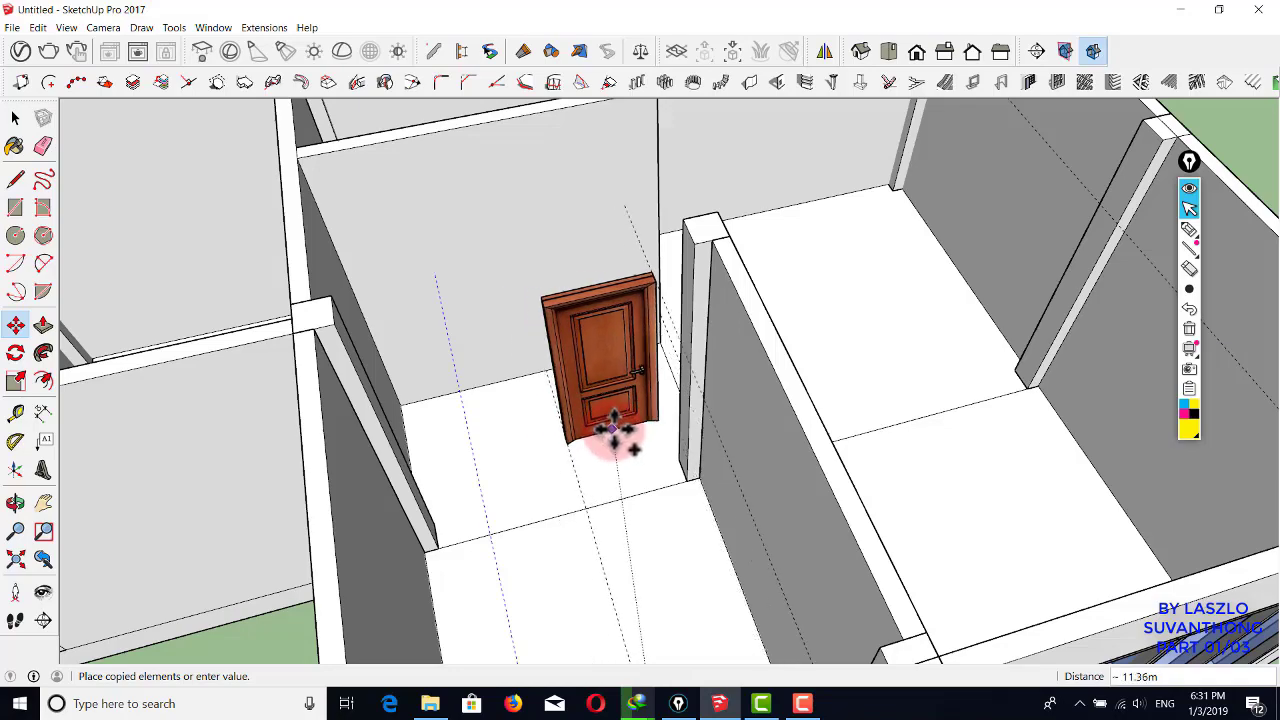
pyautogui.click(611, 434)
pyautogui.moveTo(611, 434); pyautogui.dragTo(613, 405, button='middle')
pyautogui.scroll(-5, 614, 405)
pyautogui.press('space')
pyautogui.scroll(-3, 600, 323)
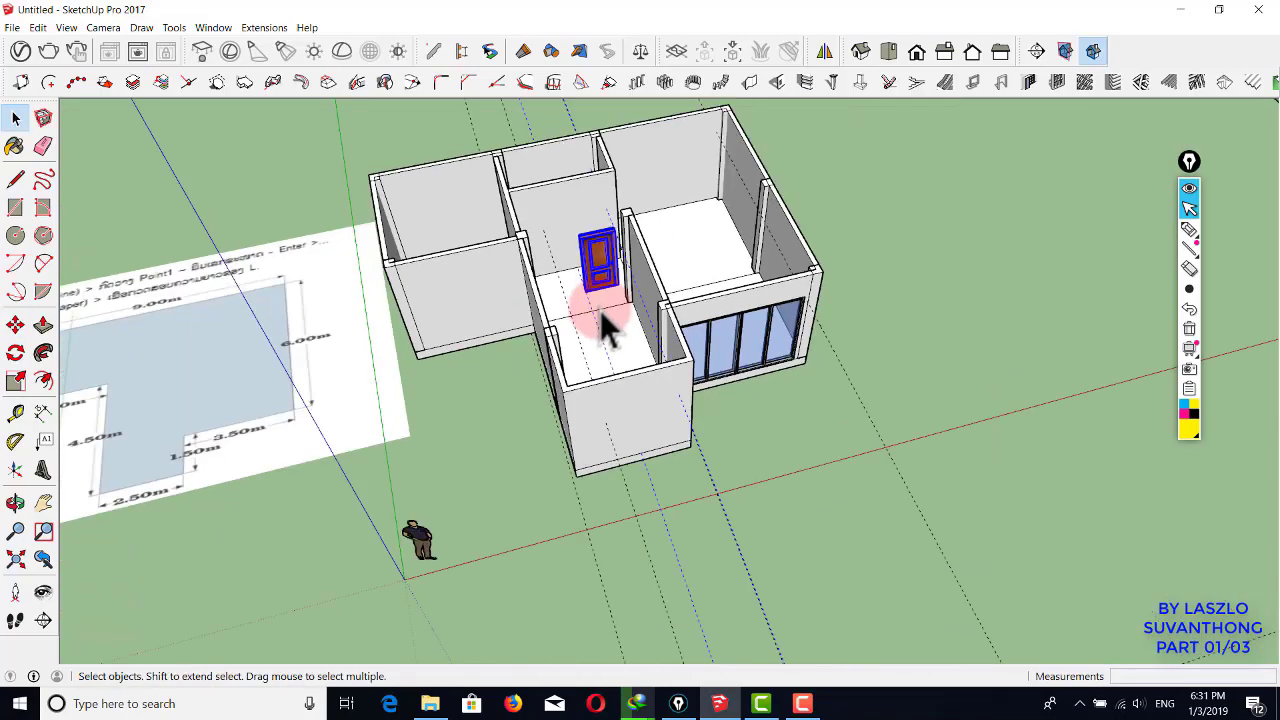
# - Copy the original wooden door together with its two guides about 13.72 m onto the narrow middle room's floor, beside the other door copy
pyautogui.moveTo(600, 323); pyautogui.dragTo(511, 517, button='middle')
pyautogui.scroll(5, 511, 517)
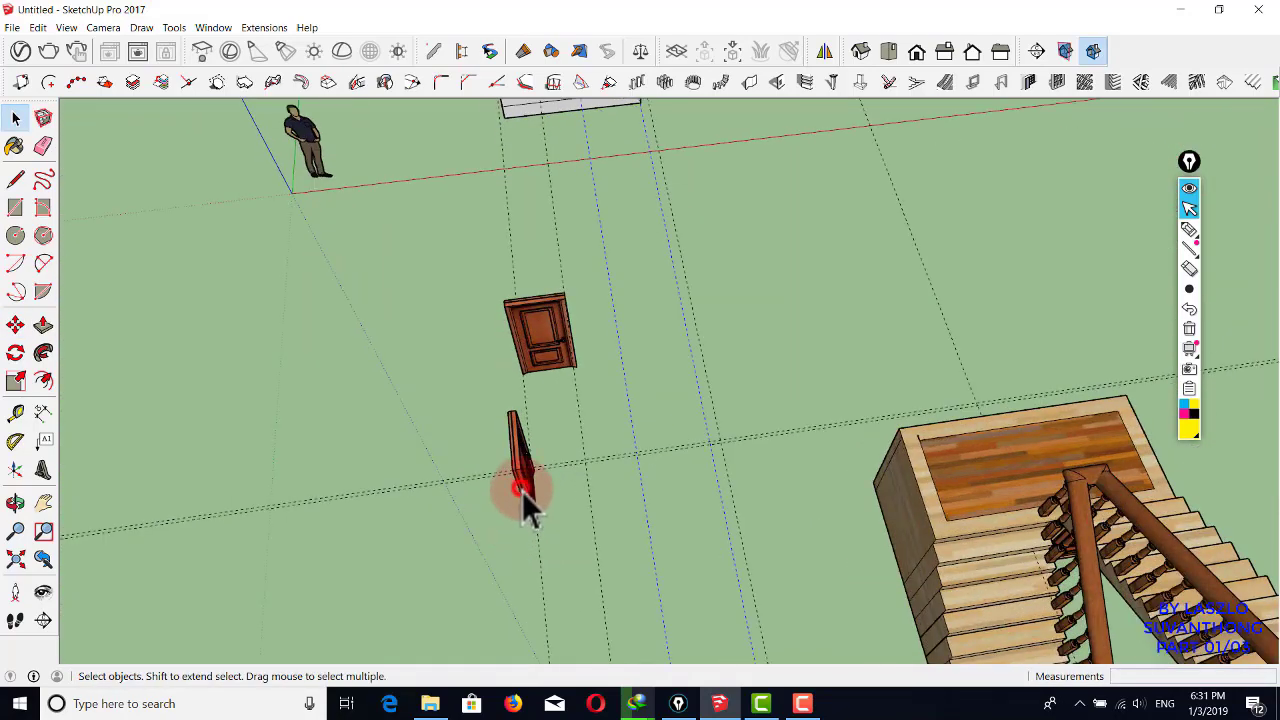
pyautogui.moveTo(430, 464); pyautogui.dragTo(468, 436, button='middle')
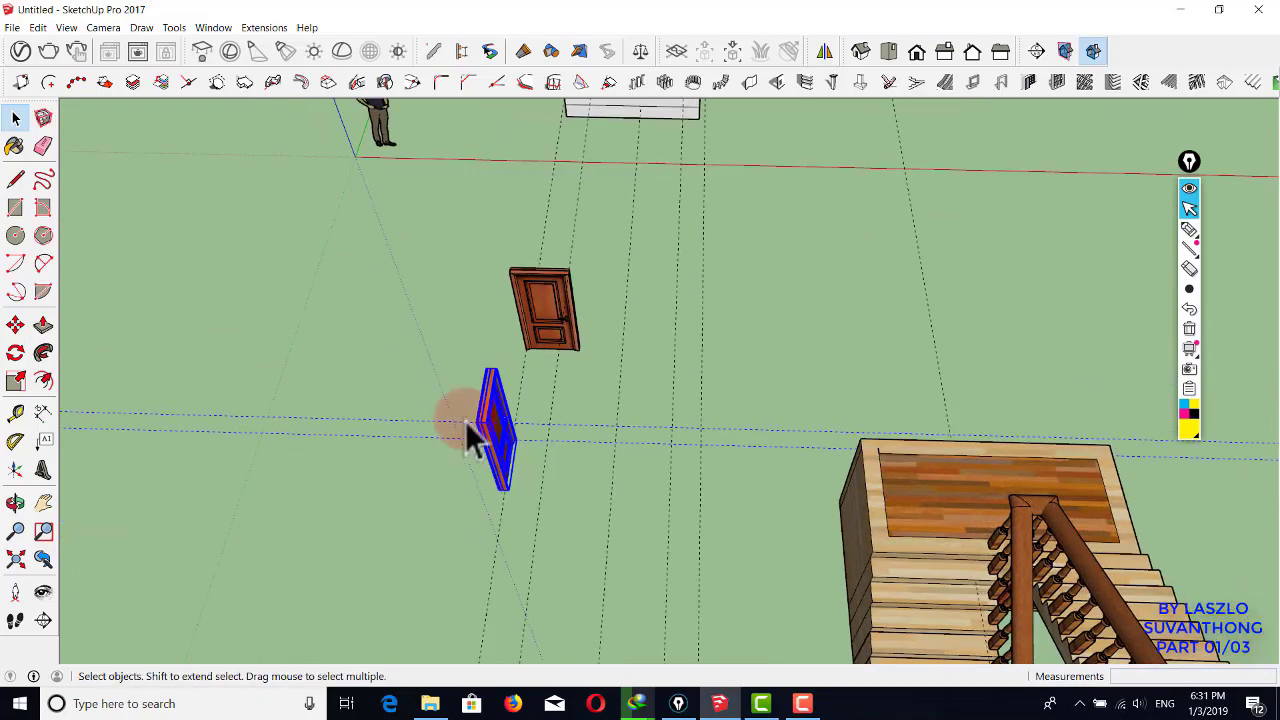
pyautogui.press('m')
pyautogui.scroll(2, 510, 475)
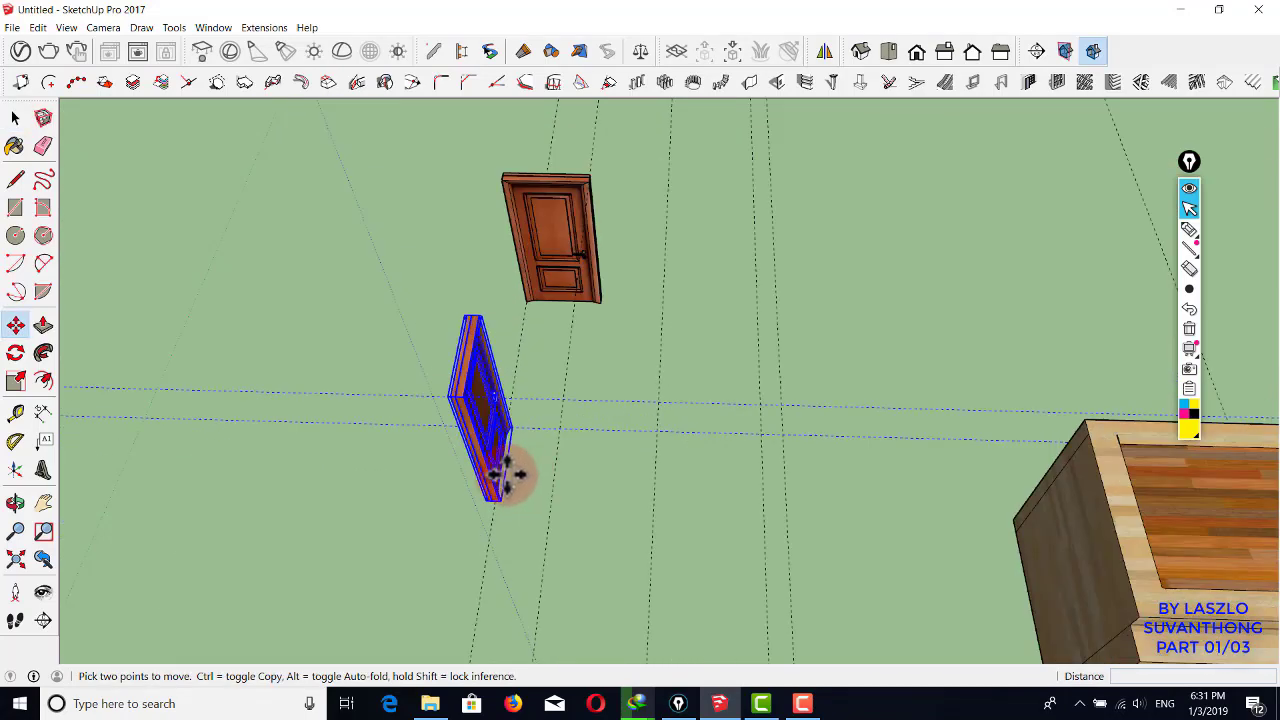
pyautogui.moveTo(505, 462); pyautogui.dragTo(420, 451, button='middle')
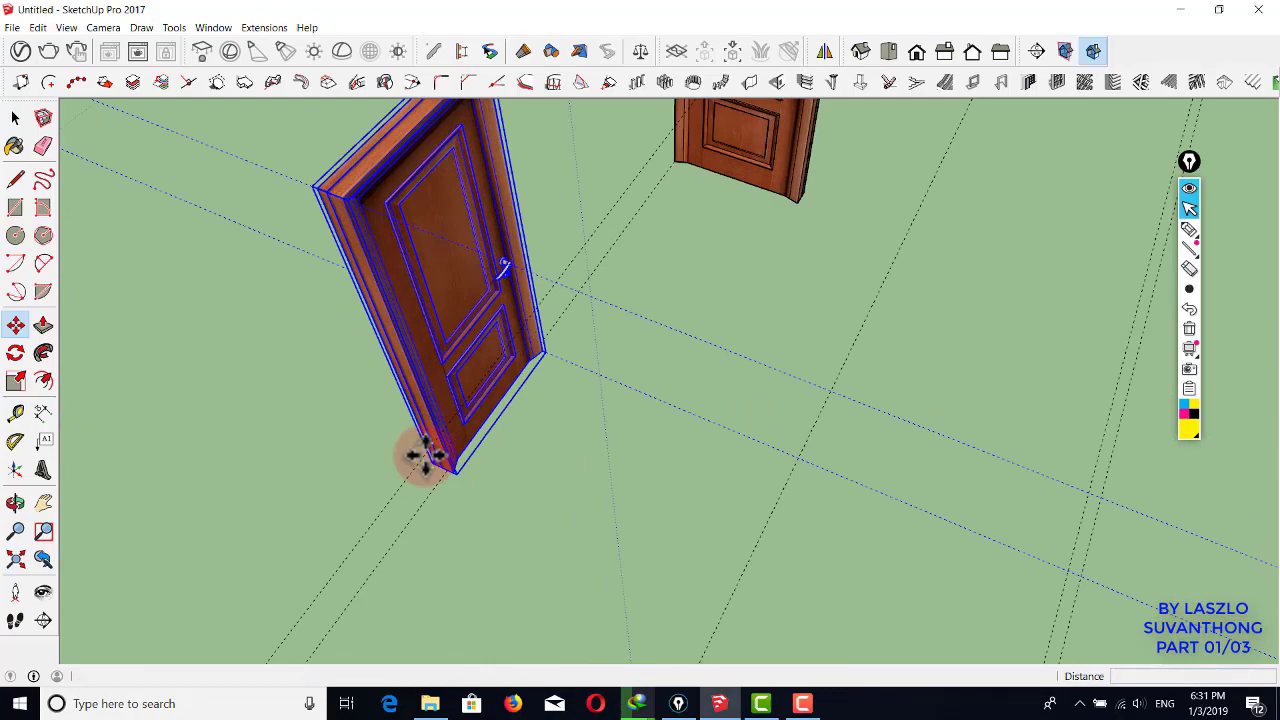
pyautogui.click(498, 406)
pyautogui.scroll(-5, 523, 400)
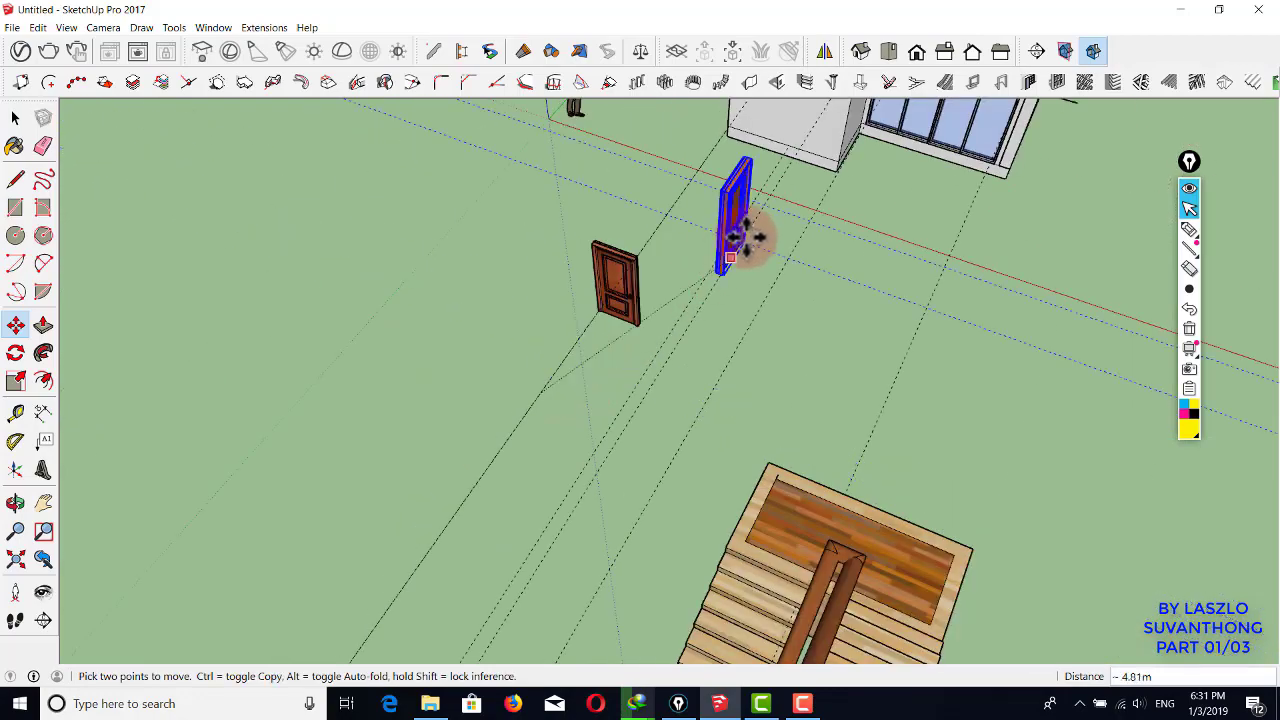
pyautogui.moveTo(748, 237); pyautogui.dragTo(585, 367, button='middle')
pyautogui.press('ctrl')
pyautogui.moveTo(800, 234); pyautogui.dragTo(569, 223, button='middle')
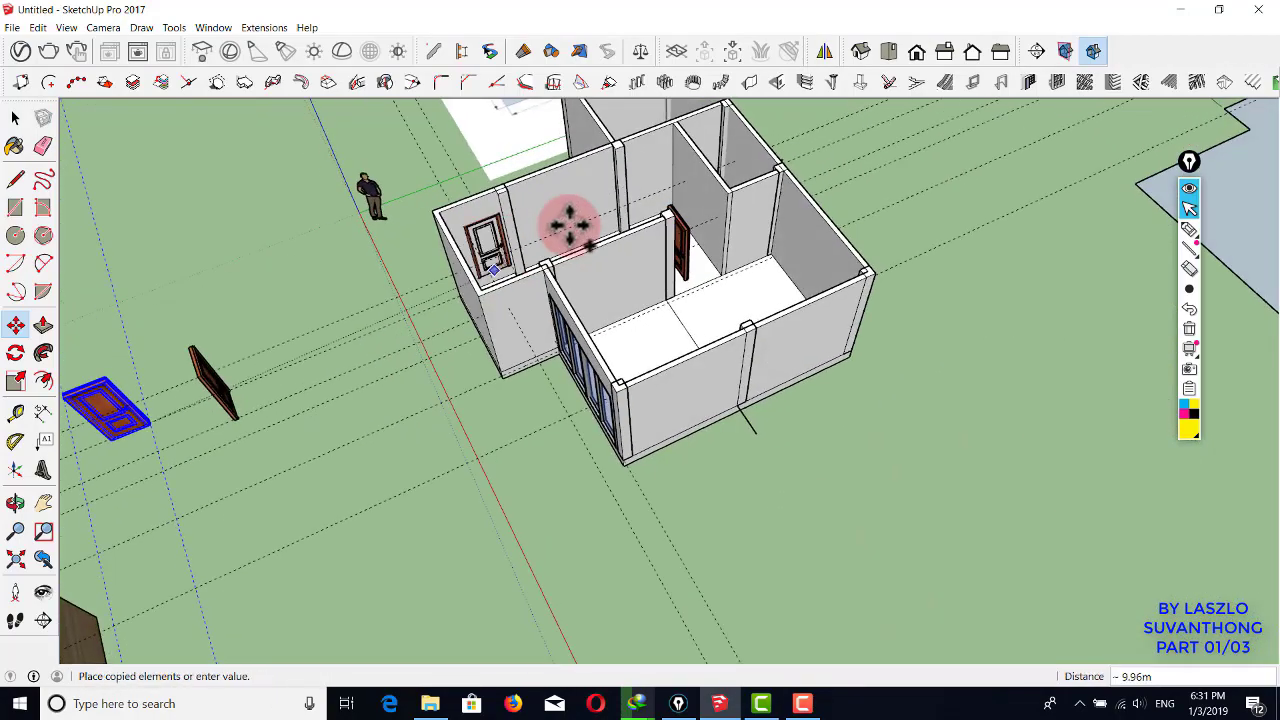
pyautogui.scroll(5, 655, 200)
pyautogui.scroll(4, 486, 271)
pyautogui.scroll(3, 700, 300)
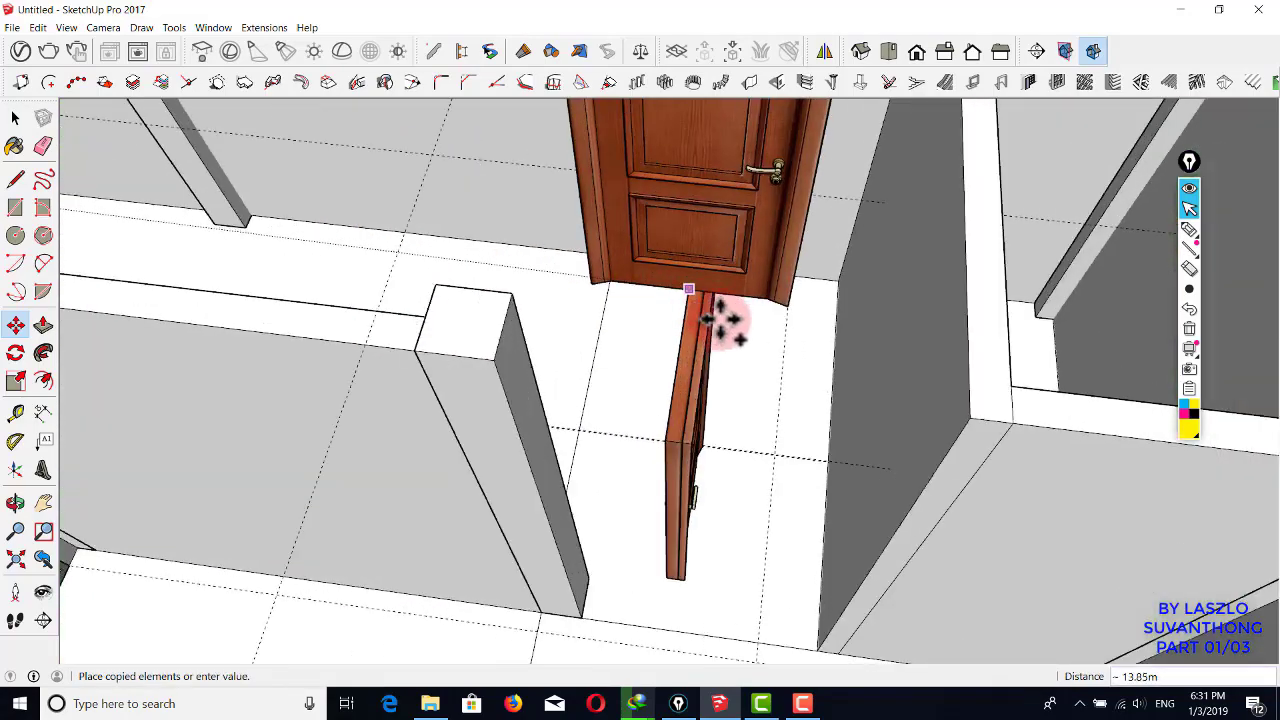
pyautogui.click(737, 343)
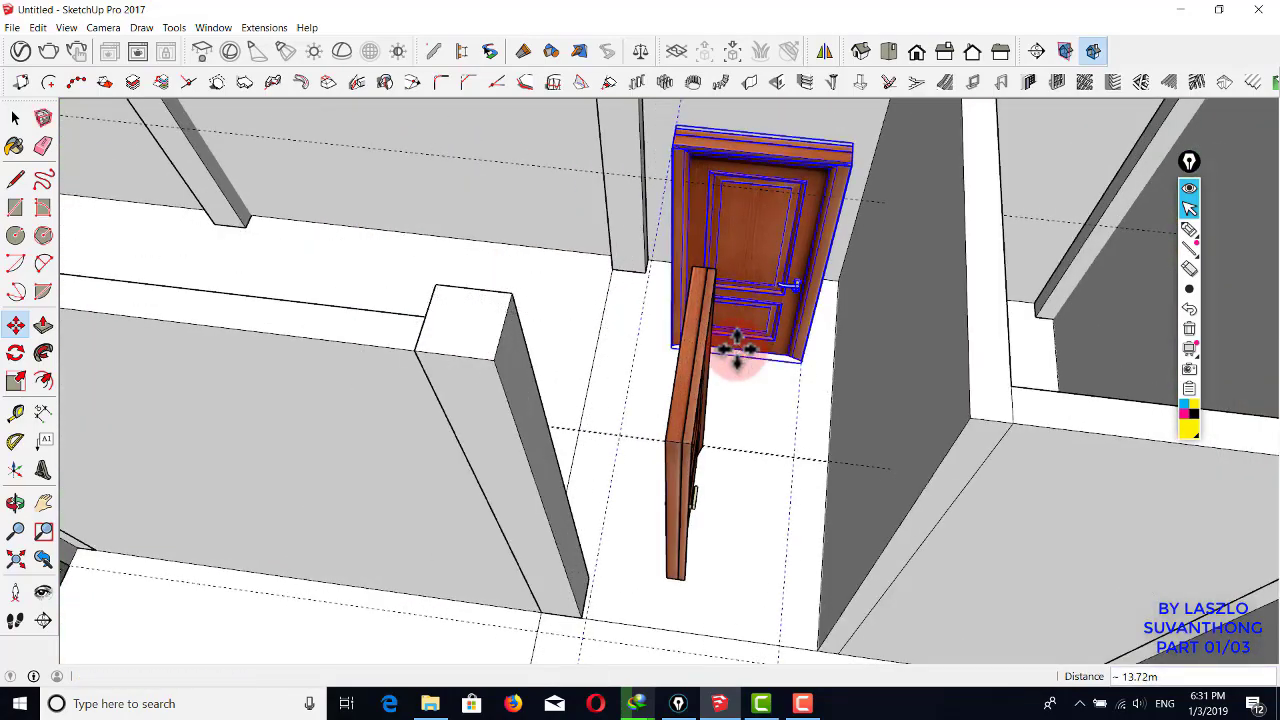
pyautogui.scroll(-3, 740, 342)
pyautogui.press('space')
# - Draw door-sized rectangles at the guides on the small back room's partition and on the corner bedroom's wall beside the middle room
pyautogui.keyDown('shift'); pyautogui.moveTo(679, 338); pyautogui.dragTo(537, 383, button='middle'); pyautogui.keyUp('shift')
pyautogui.moveTo(789, 283); pyautogui.dragTo(688, 347, button='middle')
pyautogui.scroll(-3, 711, 282)
pyautogui.scroll(1, 563, 300)
pyautogui.click(676, 356)
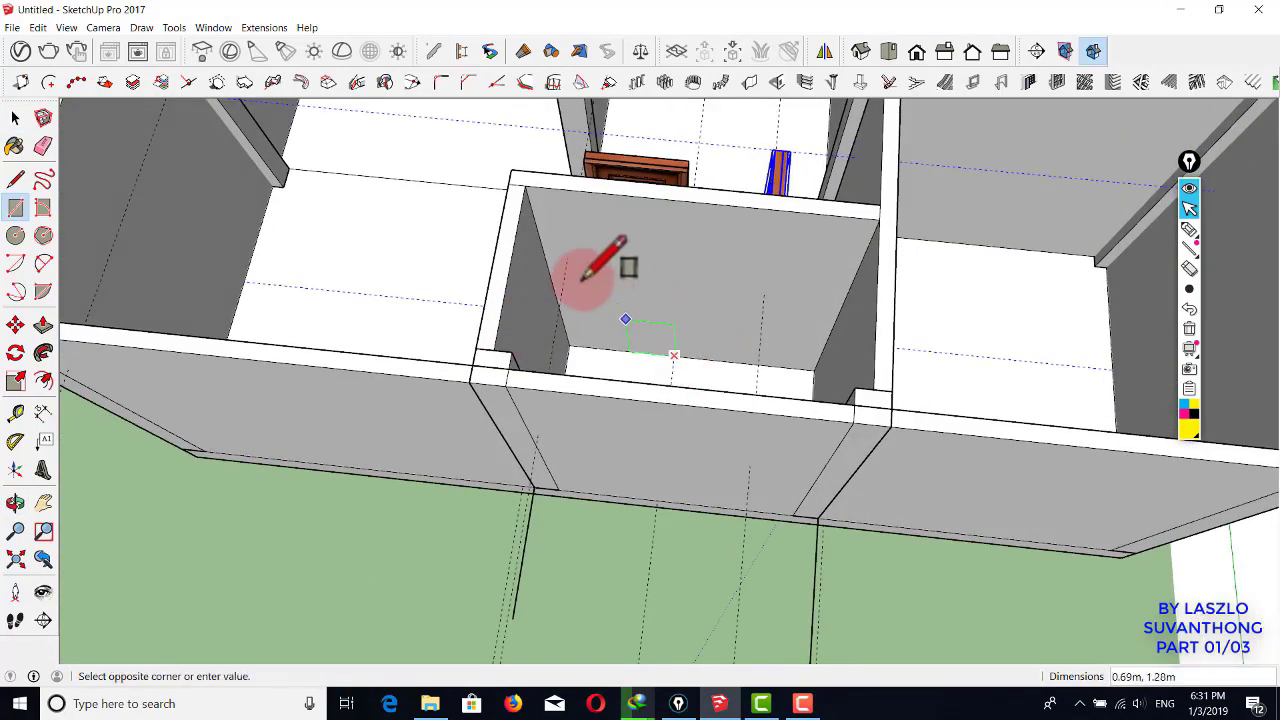
pyautogui.click(571, 251)
pyautogui.moveTo(857, 277)
pyautogui.mouseDown(button='middle')
pyautogui.moveTo(785, 362)
pyautogui.moveTo(614, 329)
pyautogui.mouseUp(button='middle')
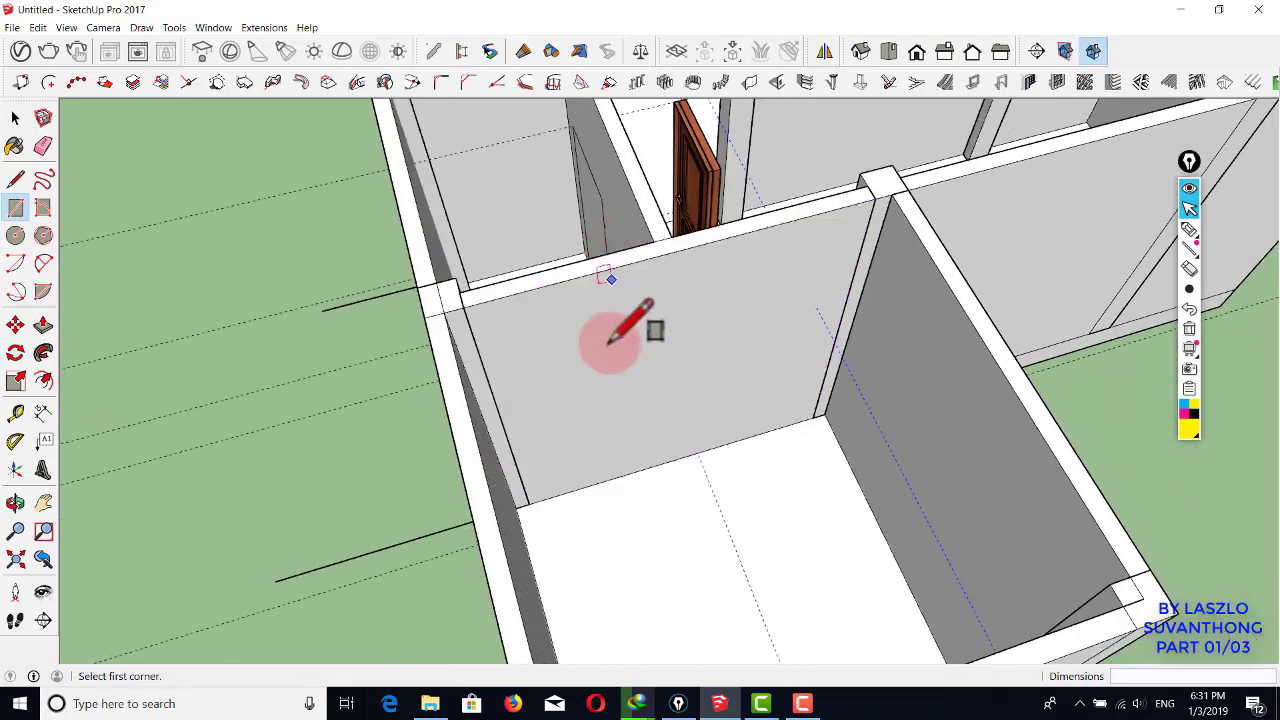
pyautogui.click(818, 300)
pyautogui.press('space')
# - Push both door rectangles 0.12 m through their walls to cut the openings
pyautogui.press('p')
pyautogui.click(760, 366)
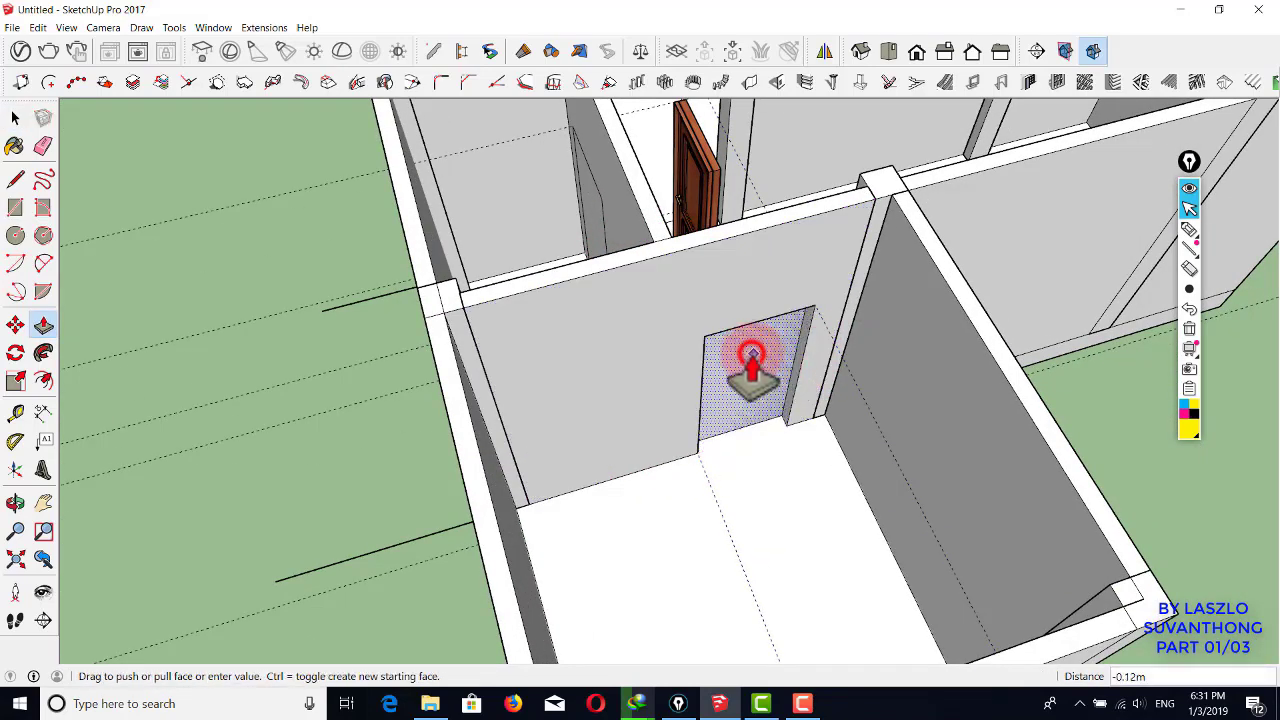
pyautogui.click(601, 235)
pyautogui.moveTo(601, 235); pyautogui.dragTo(600, 271, button='middle')
pyautogui.click(609, 241)
pyautogui.press('space')
# - Move the door copy facing the small back room by its upper corner into that room's wall opening
pyautogui.scroll(-3, 662, 245)
pyautogui.scroll(3, 654, 251)
pyautogui.click(649, 246)
pyautogui.scroll(2, 750, 355)
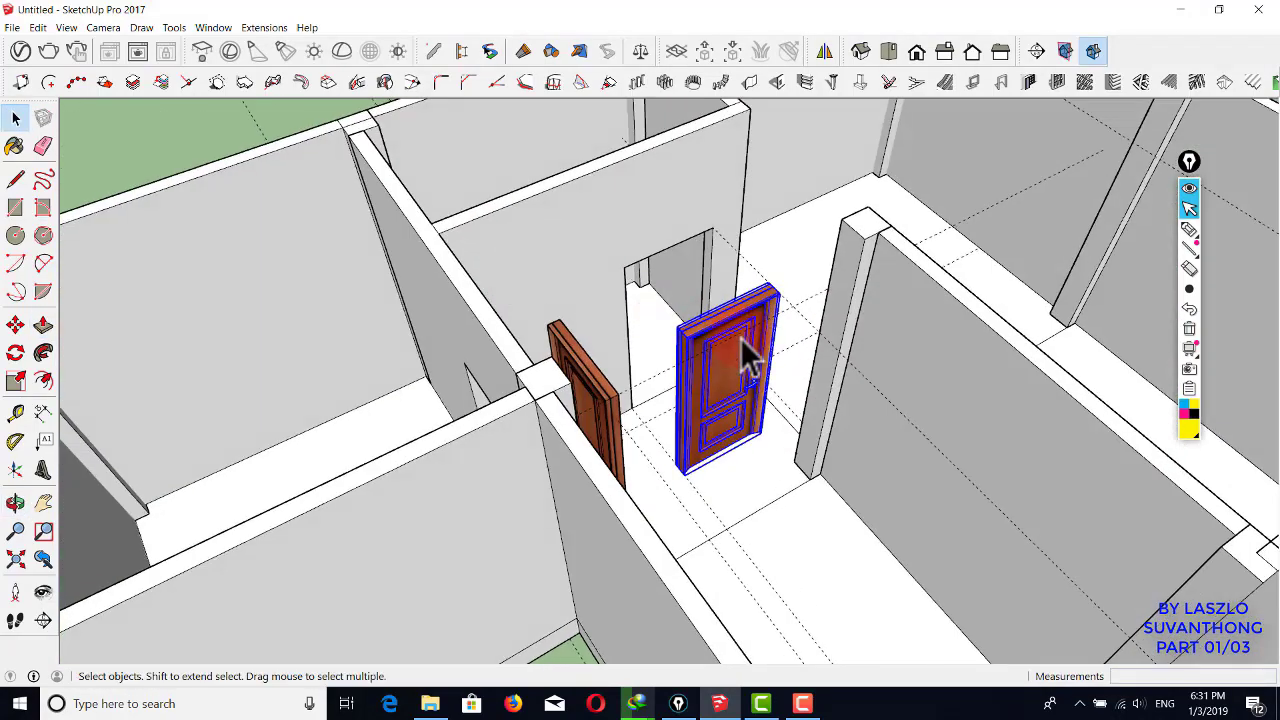
pyautogui.press('m')
pyautogui.moveTo(803, 294); pyautogui.dragTo(763, 292, button='middle')
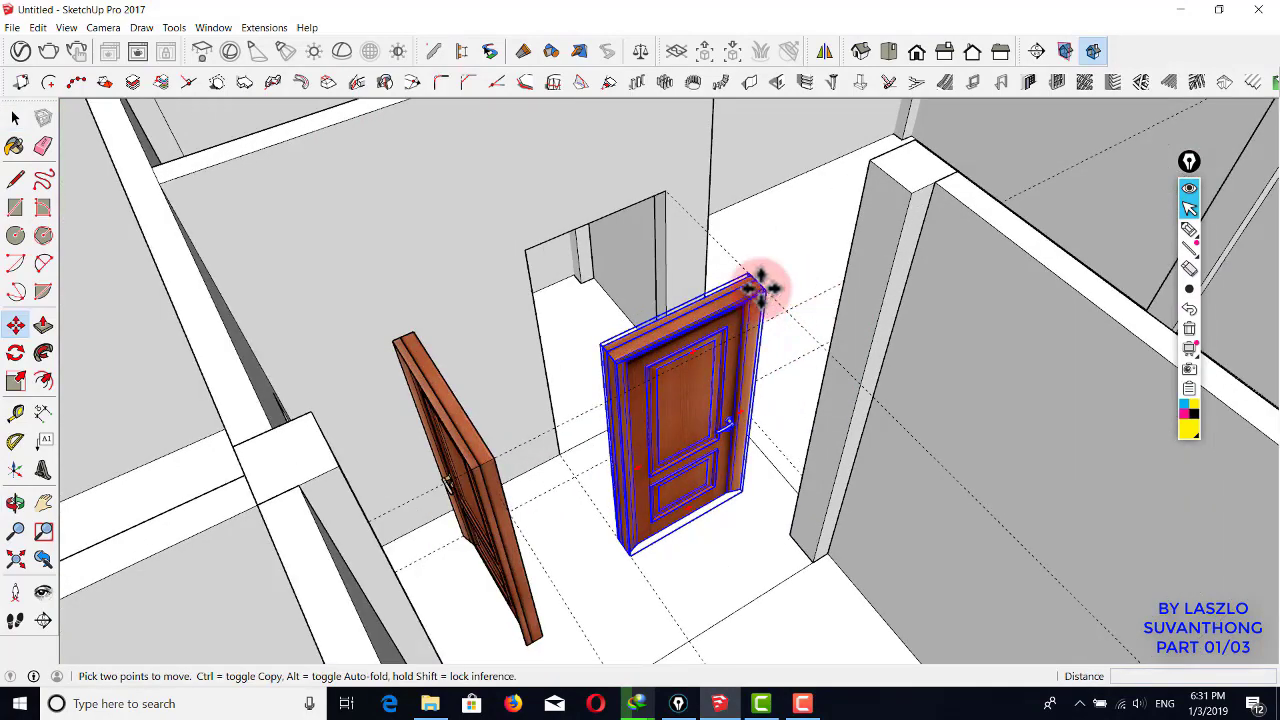
pyautogui.click(760, 288)
pyautogui.click(674, 190)
pyautogui.press('space')
# - Move the other door copy by its upper corner into the corner bedroom's wall opening
pyautogui.moveTo(674, 190); pyautogui.dragTo(608, 314, button='middle')
pyautogui.scroll(2, 603, 320)
pyautogui.click(603, 320)
pyautogui.press('m')
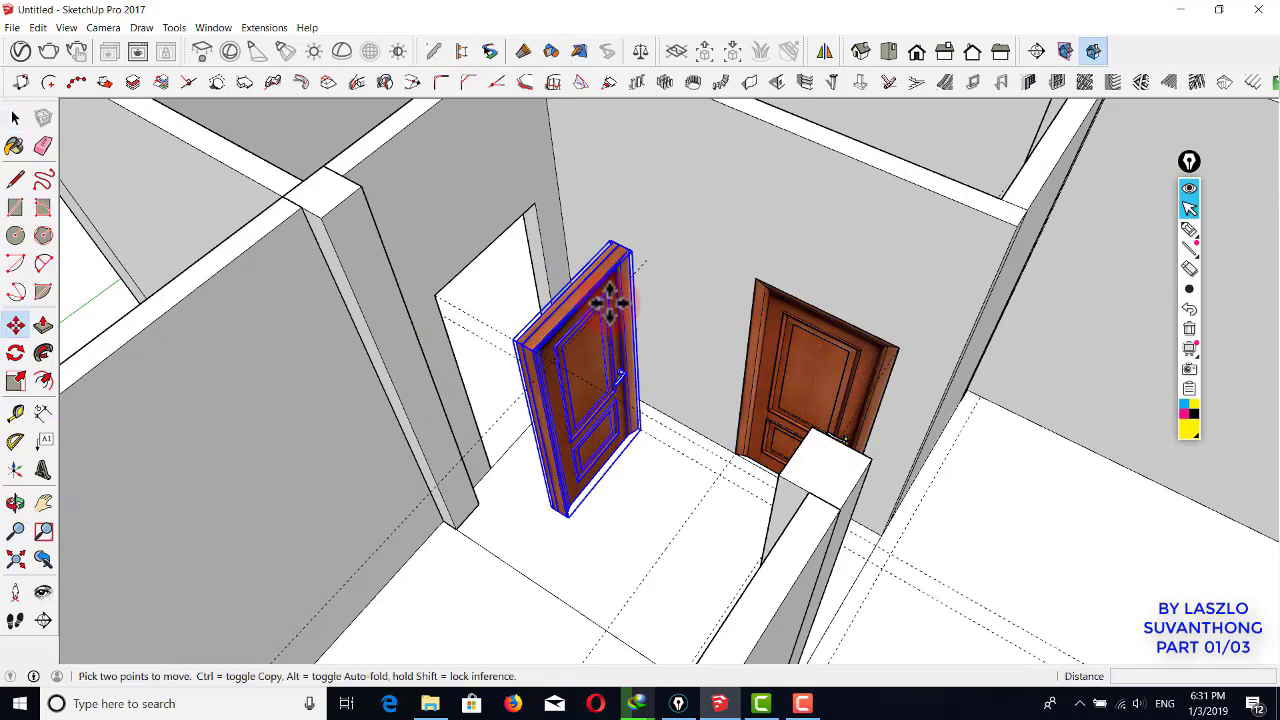
pyautogui.moveTo(630, 252); pyautogui.dragTo(547, 221)
pyautogui.press('space')
# - Draw a rectangle about 1.93 by 0.89 m at the guides on the corner bedroom's outer wall and push it 0.12 m through
pyautogui.scroll(-3, 552, 226)
pyautogui.scroll(-2, 557, 233)
pyautogui.moveTo(557, 233); pyautogui.dragTo(815, 340, button='middle')
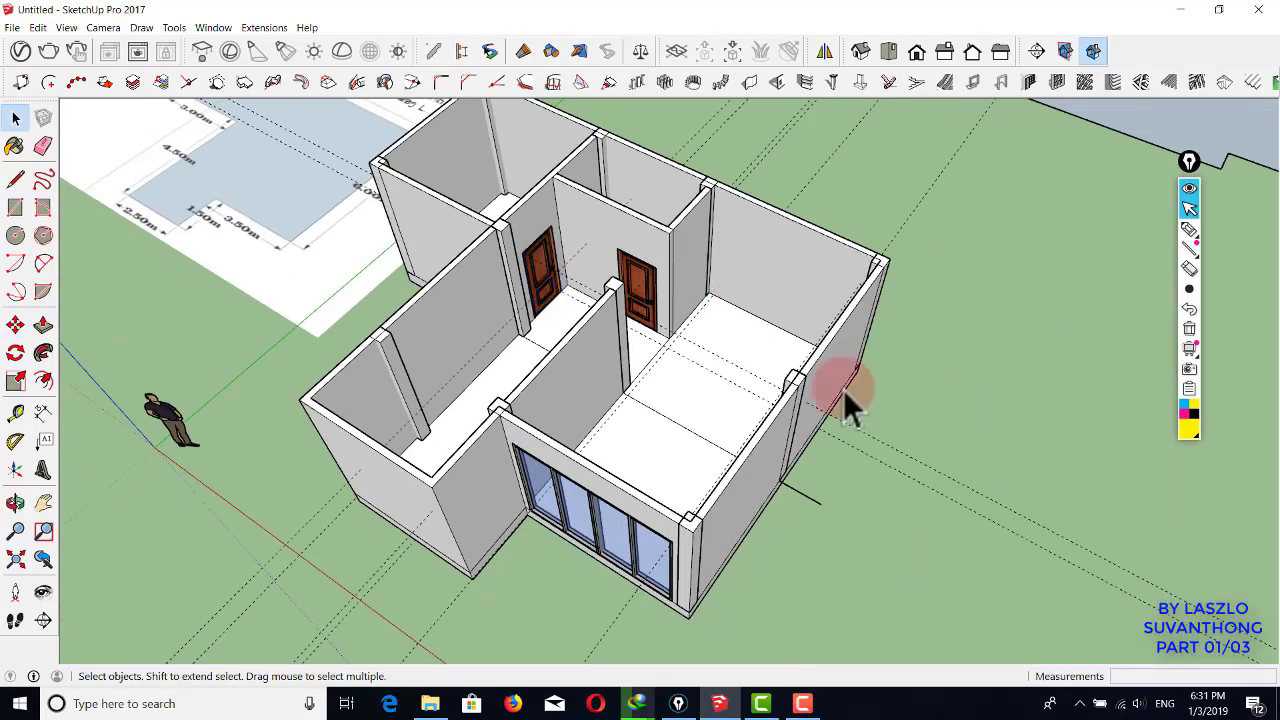
pyautogui.moveTo(843, 389); pyautogui.dragTo(597, 157, button='middle')
pyautogui.scroll(4, 597, 157)
pyautogui.moveTo(674, 246); pyautogui.dragTo(540, 285, button='middle')
pyautogui.scroll(2, 546, 238)
pyautogui.press('r')
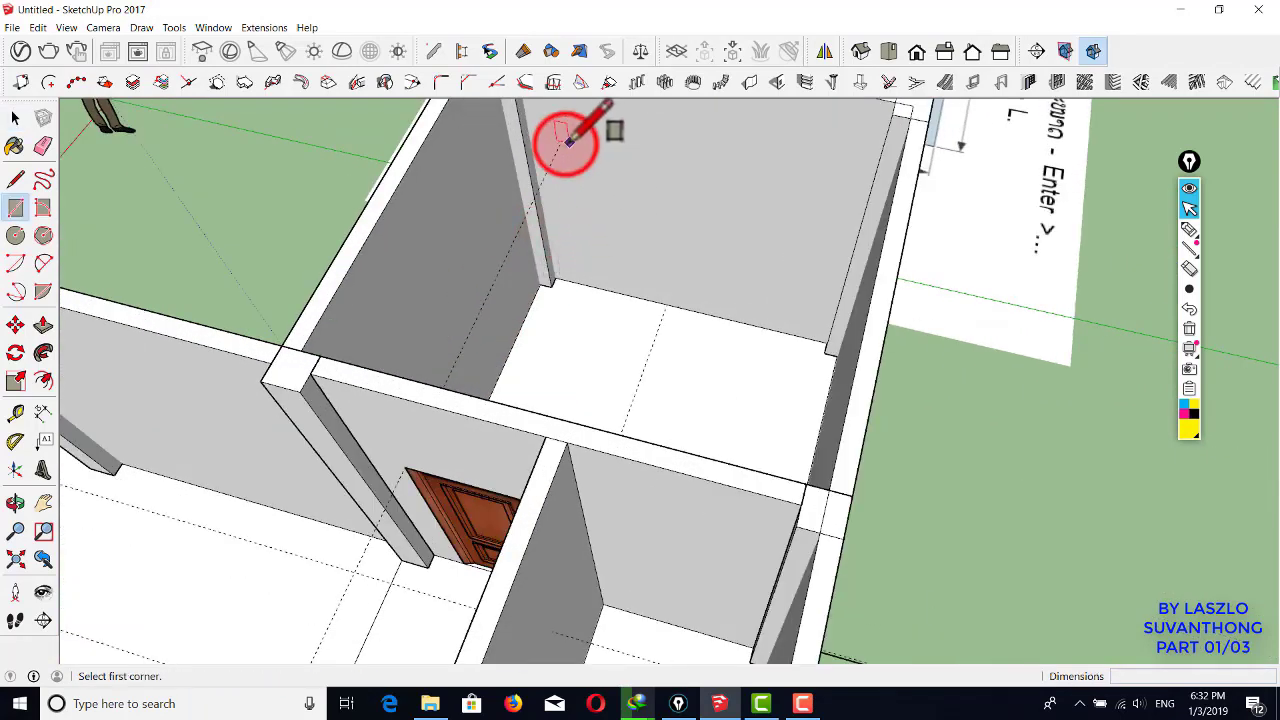
pyautogui.click(668, 303)
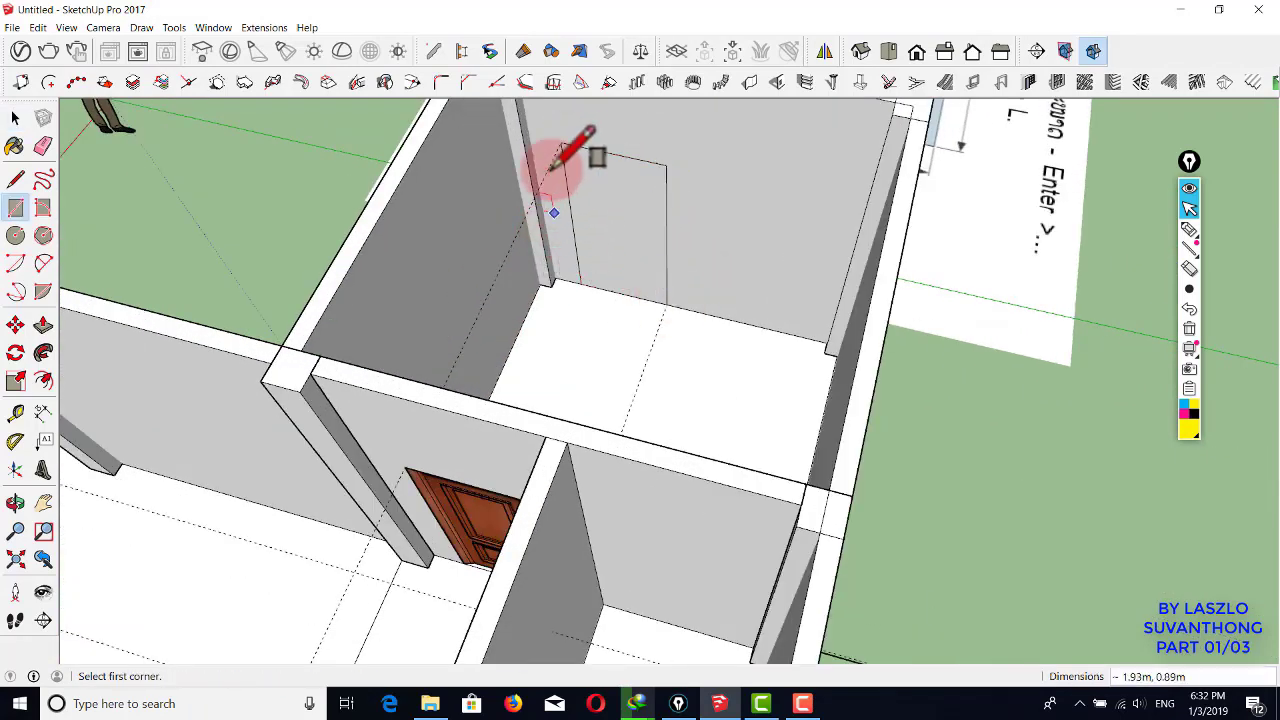
pyautogui.press('space')
pyautogui.press('p')
pyautogui.moveTo(613, 222)
pyautogui.mouseDown()
pyautogui.moveTo(618, 266)
pyautogui.moveTo(604, 226)
pyautogui.mouseUp()
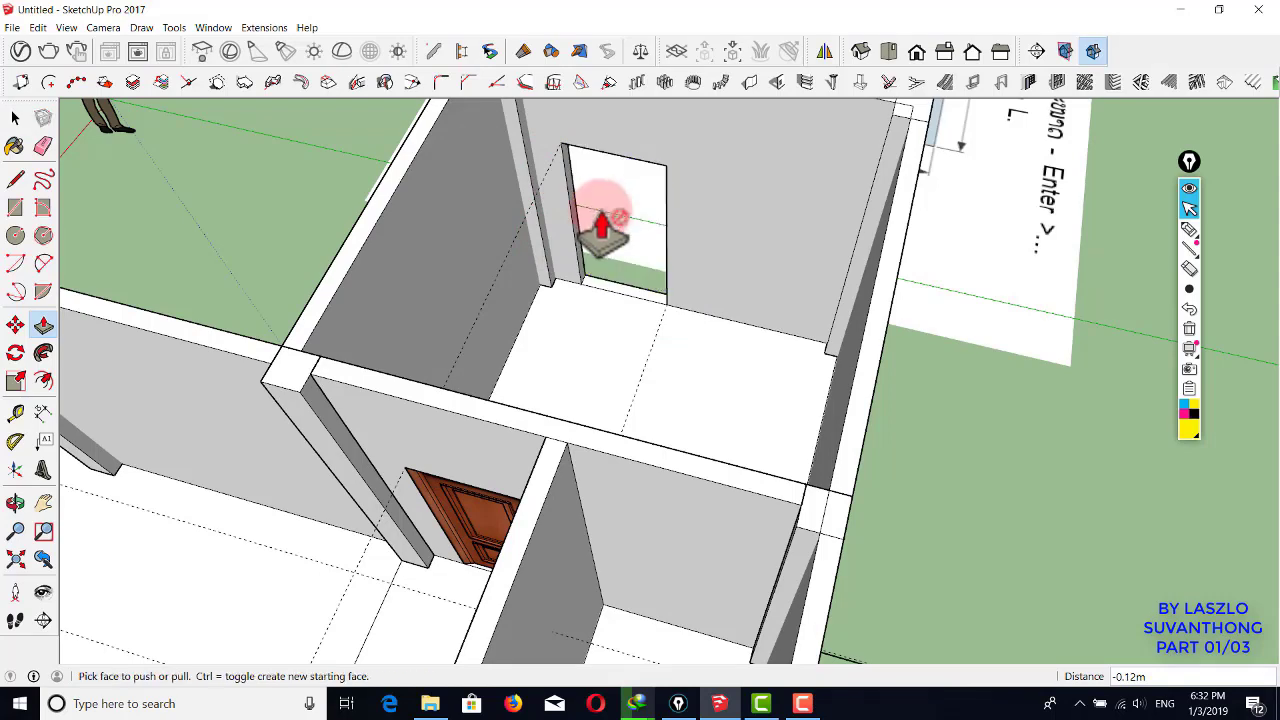
# - Copy the wooden door from the corner bedroom's inner wall into the new opening in its outer wall
pyautogui.moveTo(604, 226); pyautogui.dragTo(630, 290, button='middle')
pyautogui.press('space')
pyautogui.click(568, 337)
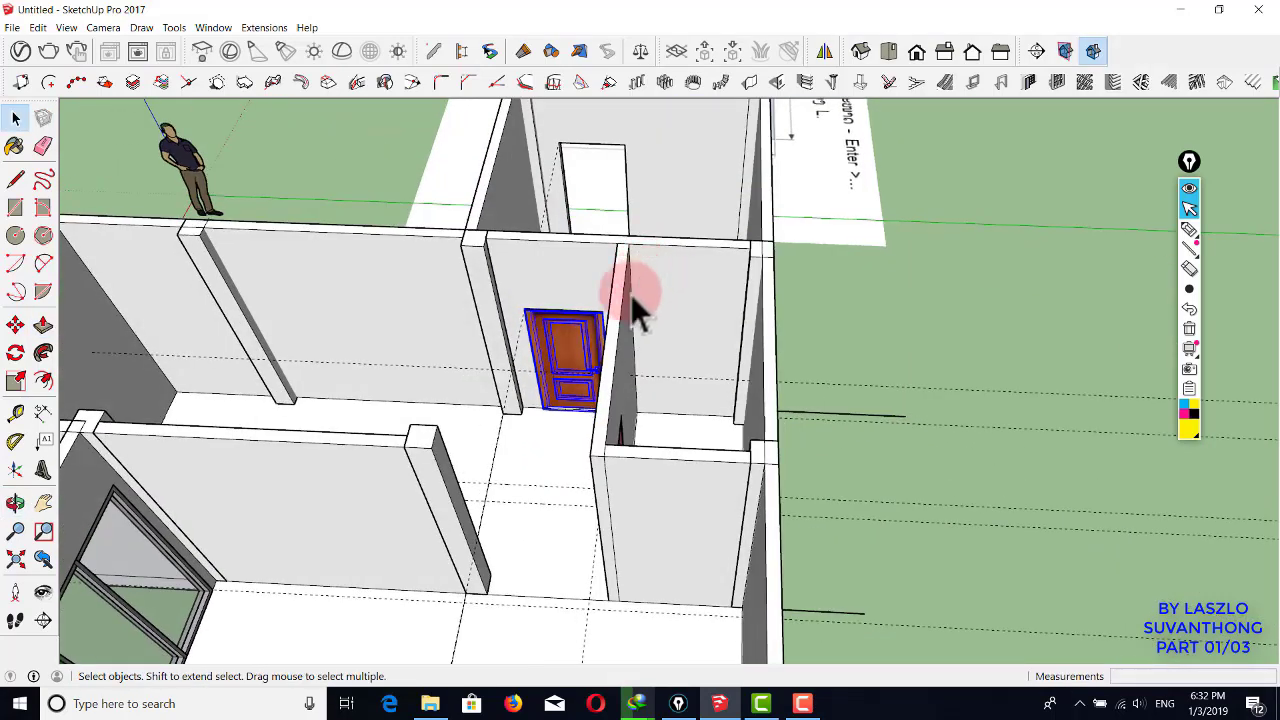
pyautogui.press('m')
pyautogui.scroll(3, 537, 291)
pyautogui.press('ctrl')
pyautogui.click(567, 197)
pyautogui.moveTo(567, 197); pyautogui.dragTo(866, 290, button='middle')
pyautogui.click(506, 232)
pyautogui.press('space')
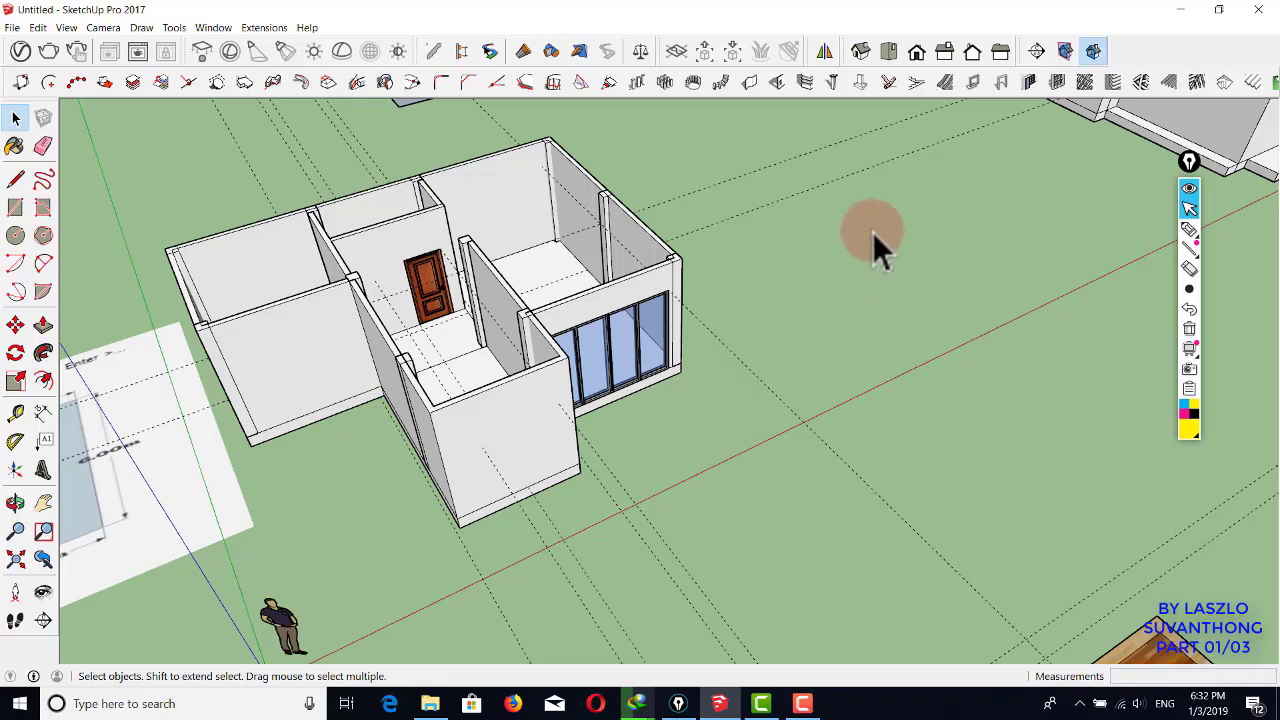
# - Select the guide lines running through the house and delete them
pyautogui.scroll(-3, 872, 232)
pyautogui.moveTo(871, 243); pyautogui.dragTo(775, 397, button='middle')
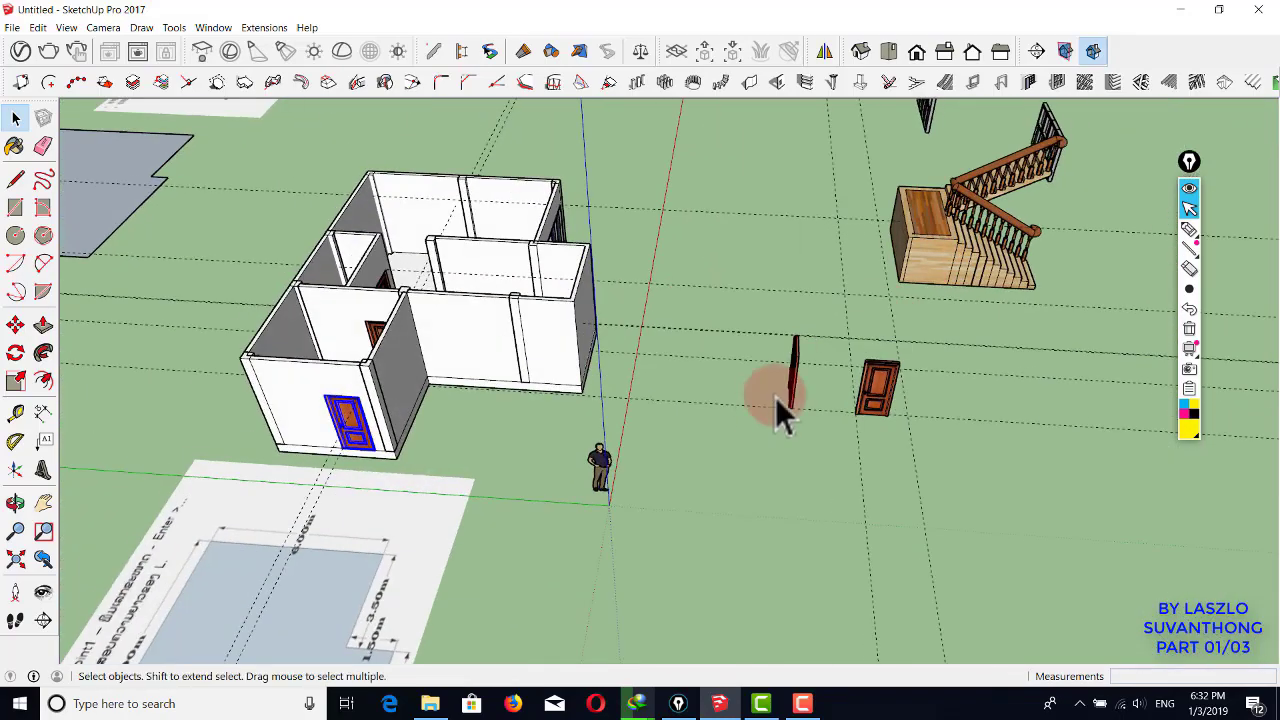
pyautogui.click(647, 190)
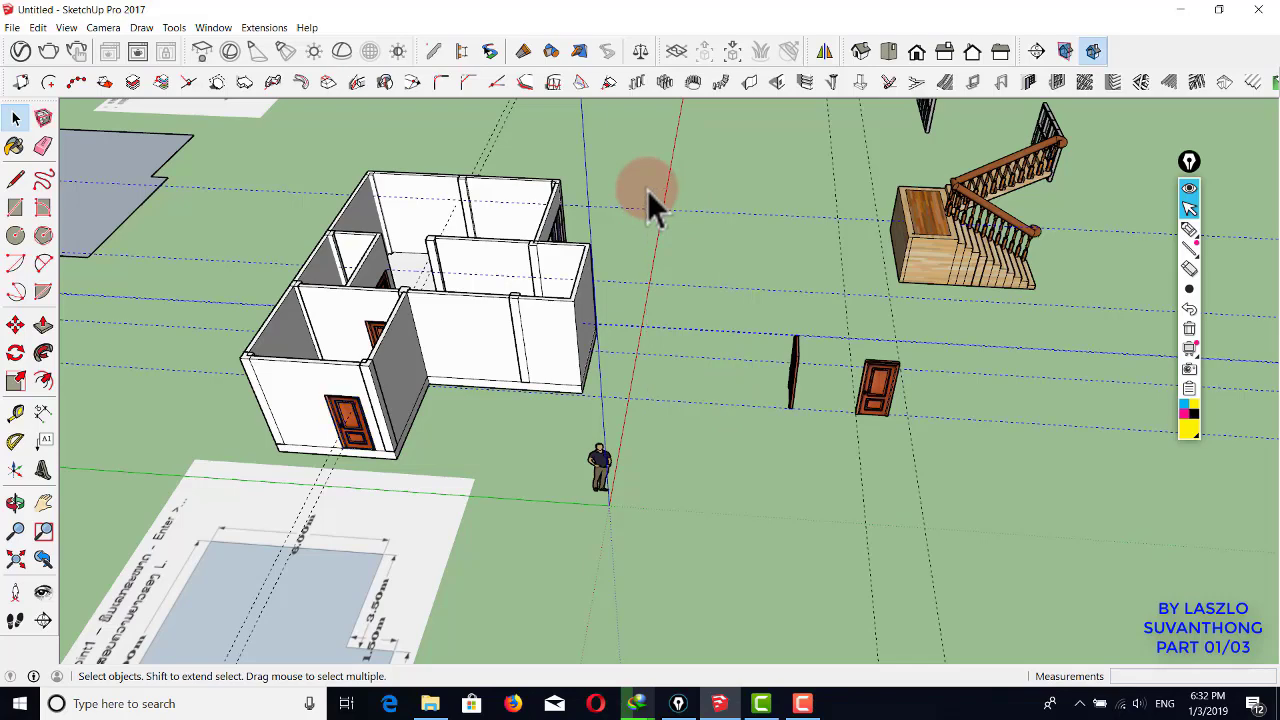
pyautogui.moveTo(785, 240); pyautogui.dragTo(781, 271, button='middle')
# - Copy the four-panel sliding glass door by its bottom midpoint about 28.89 m onto the second house's wall above the front ledge
pyautogui.moveTo(716, 187); pyautogui.dragTo(482, 253, button='middle')
pyautogui.scroll(2, 465, 255)
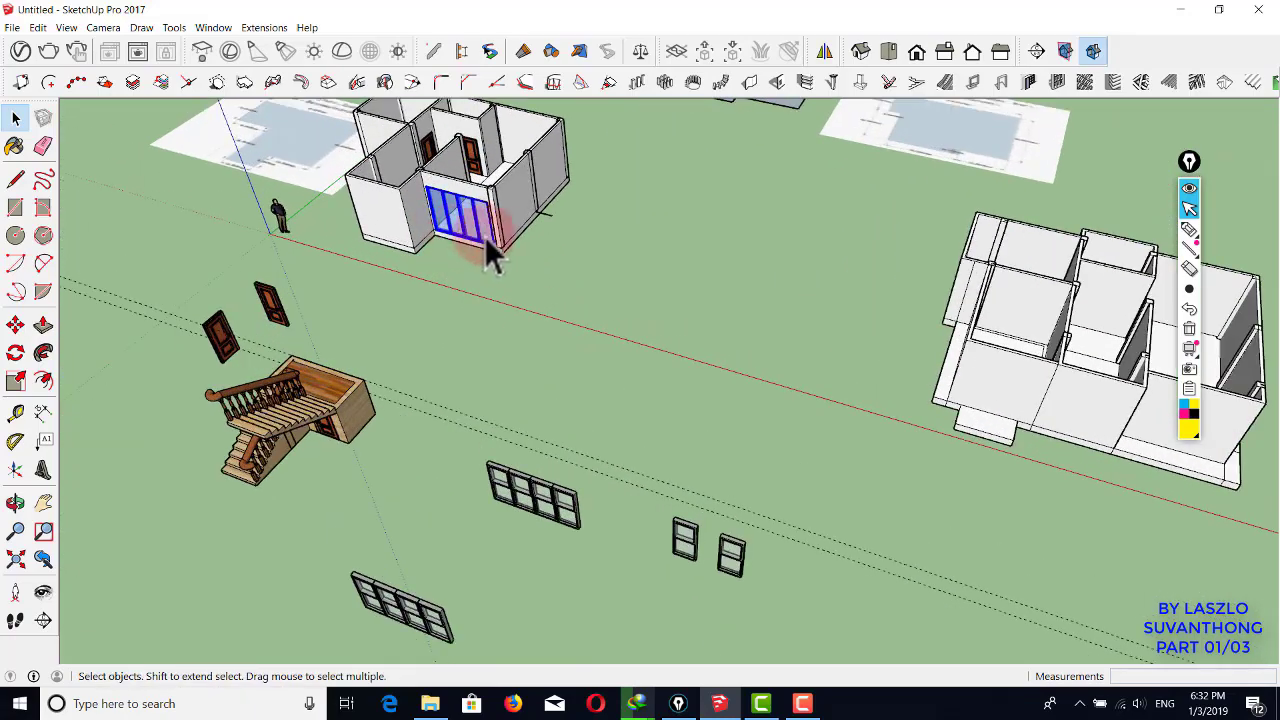
pyautogui.press('m')
pyautogui.scroll(5, 480, 240)
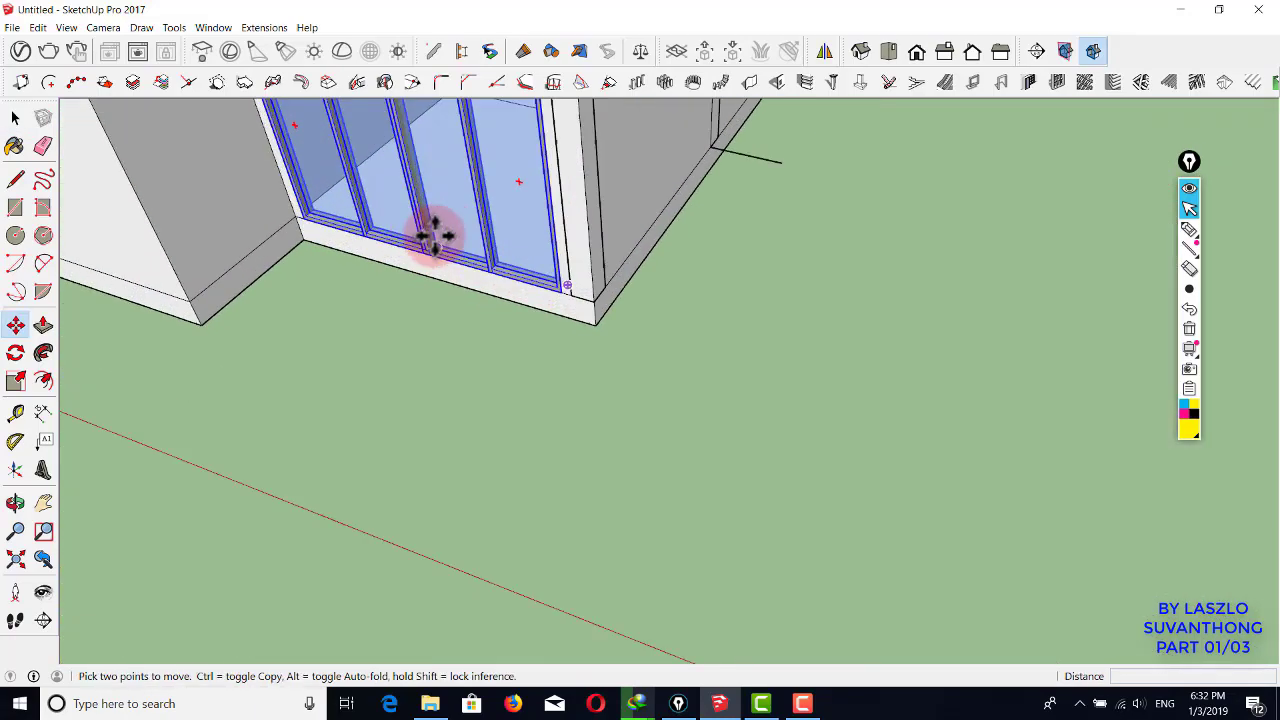
pyautogui.scroll(-4, 429, 258)
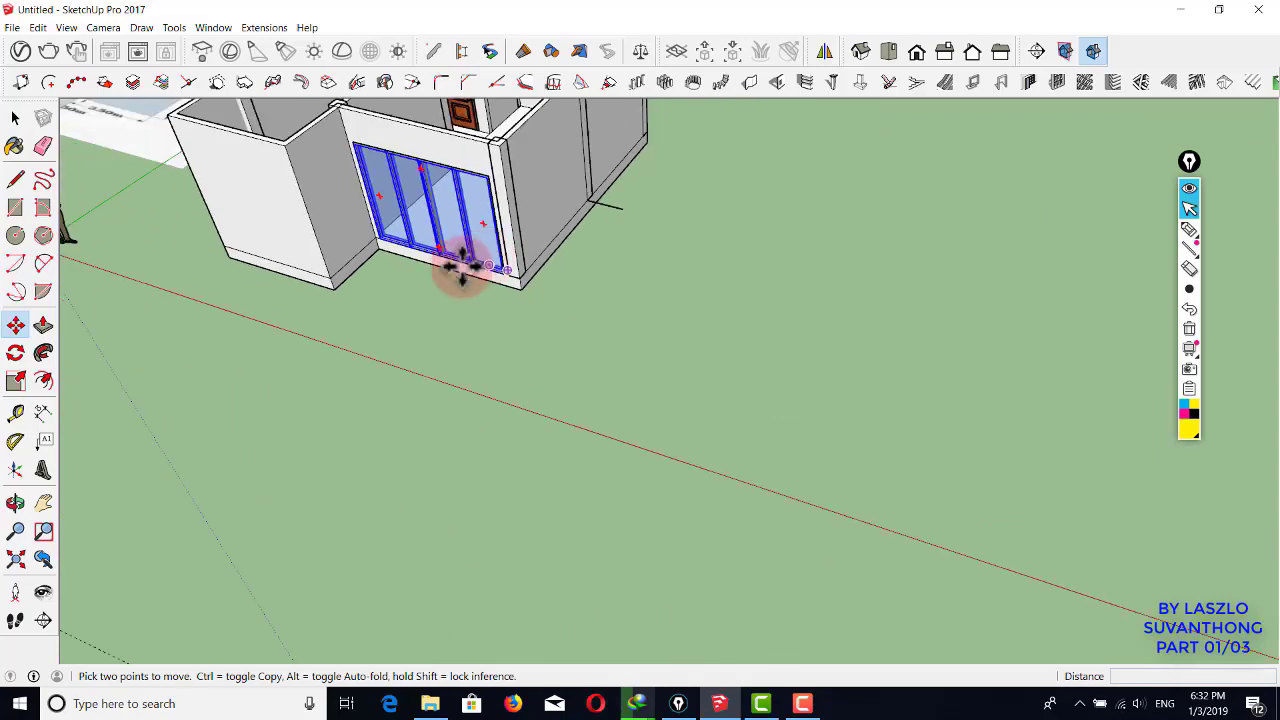
pyautogui.scroll(4, 437, 257)
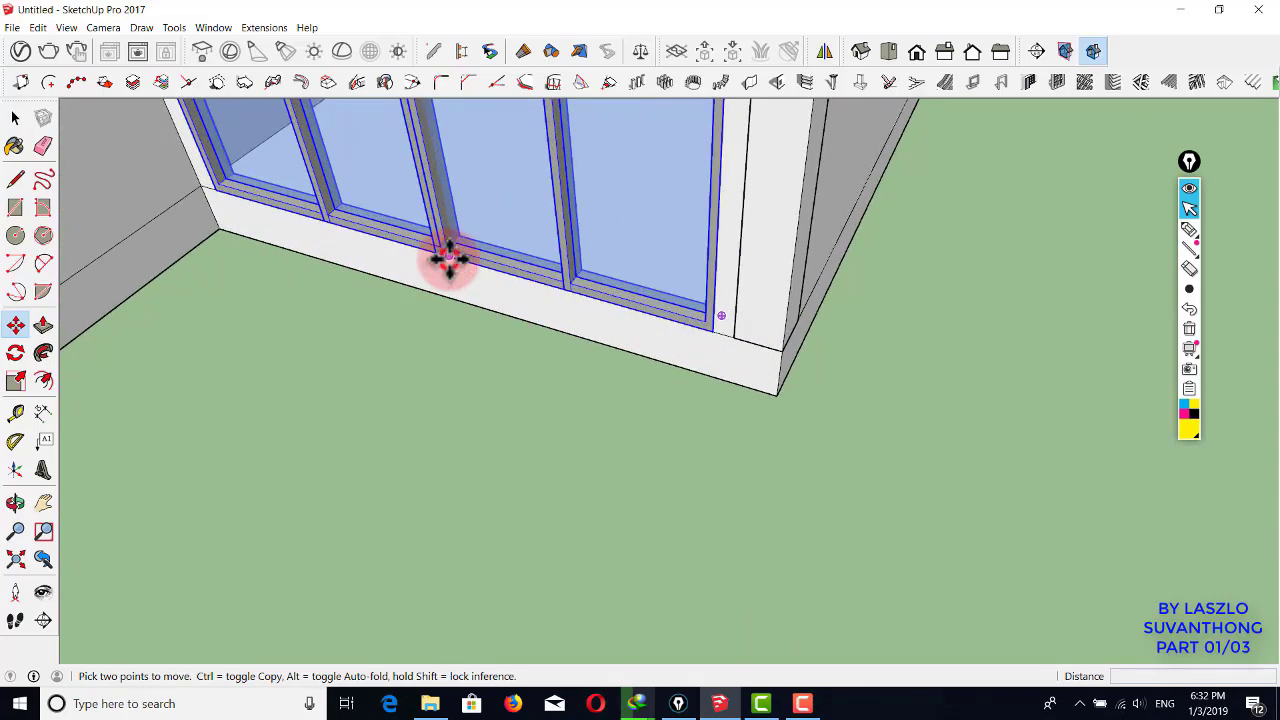
pyautogui.click(647, 322)
pyautogui.scroll(-3, 680, 323)
pyautogui.scroll(-3, 955, 374)
pyautogui.keyDown('shift'); pyautogui.moveTo(1030, 385); pyautogui.dragTo(415, 262, button='middle'); pyautogui.keyUp('shift')
pyautogui.scroll(-3, 430, 265)
pyautogui.scroll(-3, 700, 315)
pyautogui.keyDown('shift'); pyautogui.moveTo(780, 330); pyautogui.dragTo(420, 246, button='middle'); pyautogui.keyUp('shift')
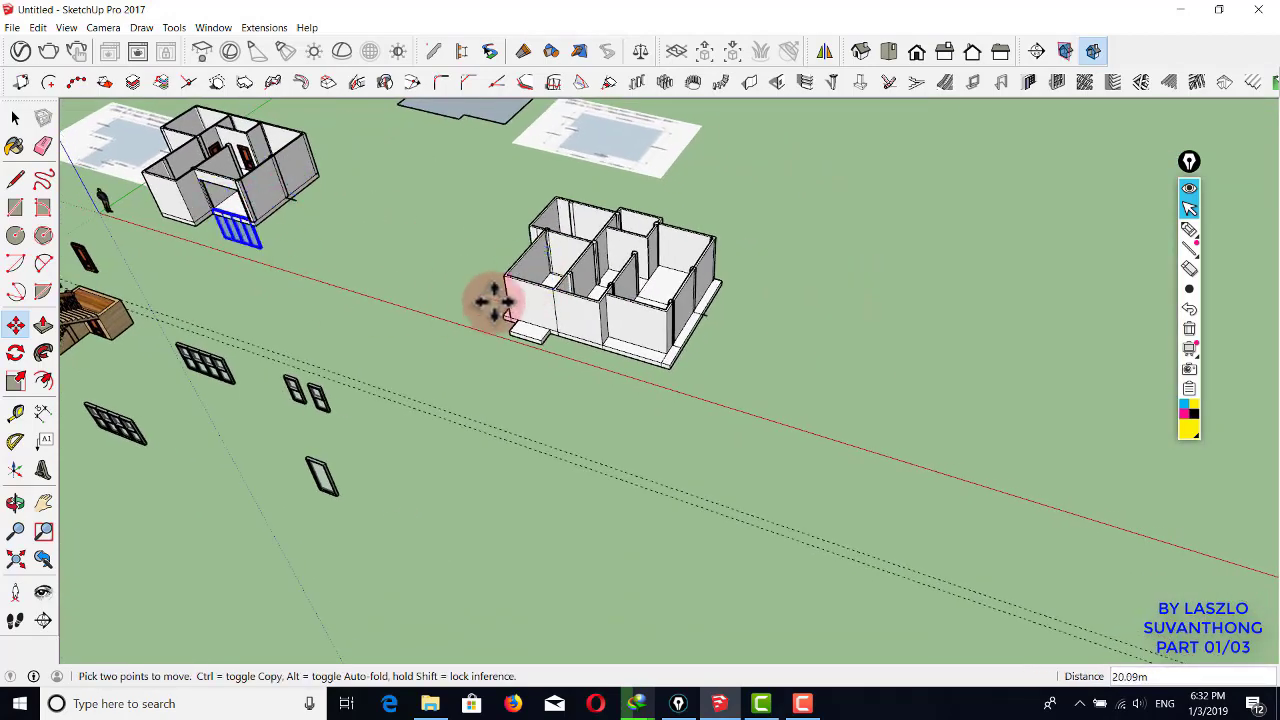
pyautogui.click(447, 290)
pyautogui.press('ctrl')
pyautogui.scroll(8, 634, 337)
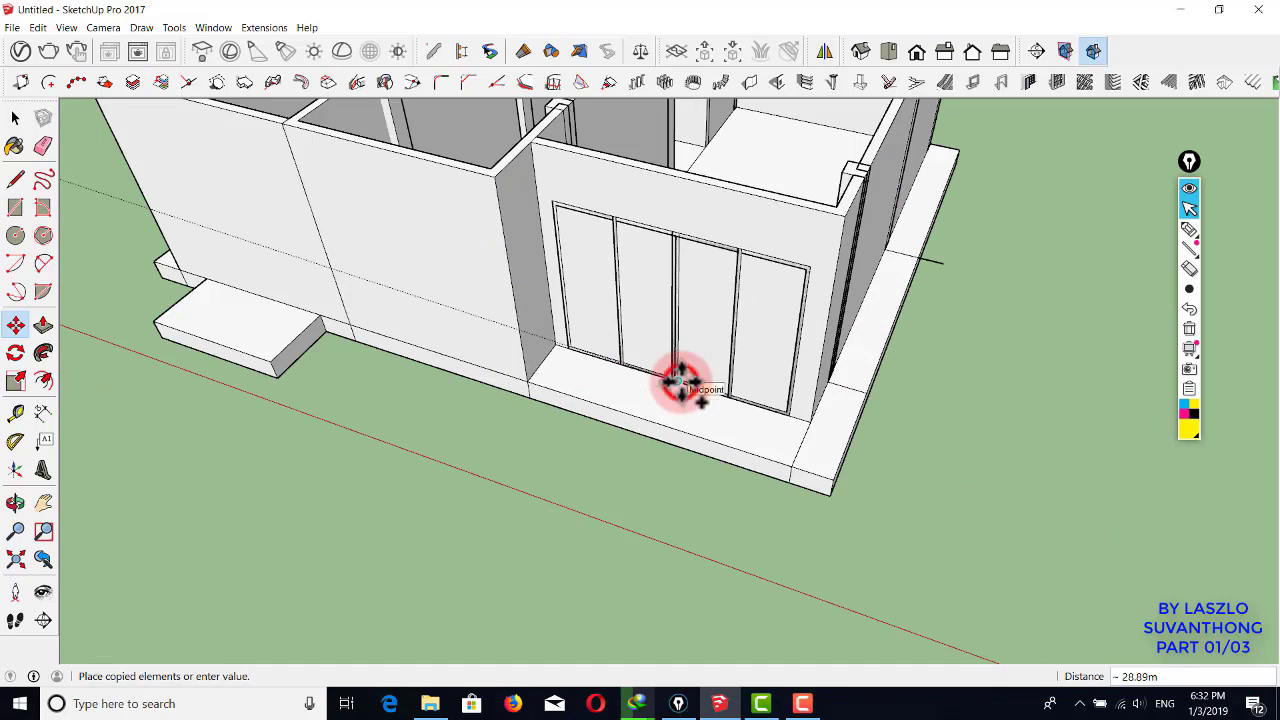
pyautogui.click(680, 383)
pyautogui.scroll(-3, 680, 345)
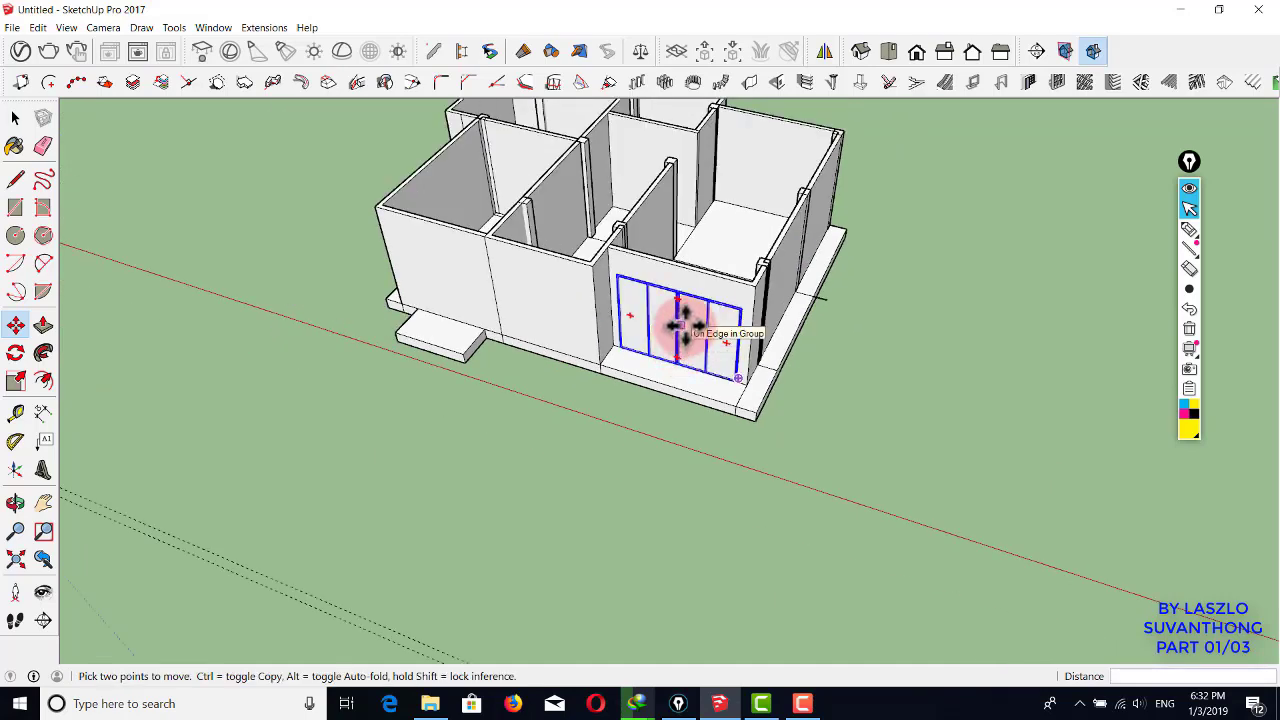
pyautogui.press('space')
# - Copy the sliding door from the second house's wall onto the open ground in front of that house
pyautogui.moveTo(680, 337); pyautogui.dragTo(478, 338, button='middle')
pyautogui.scroll(3, 478, 338)
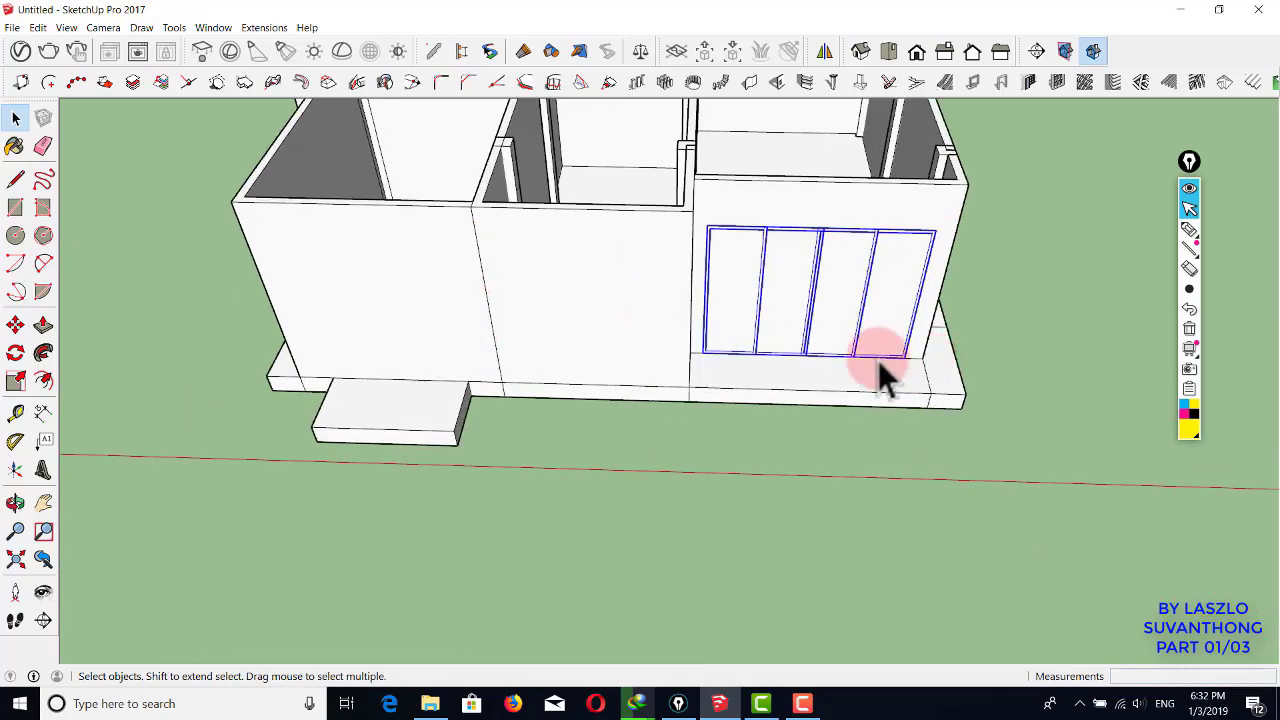
pyautogui.press('m')
pyautogui.click(814, 357)
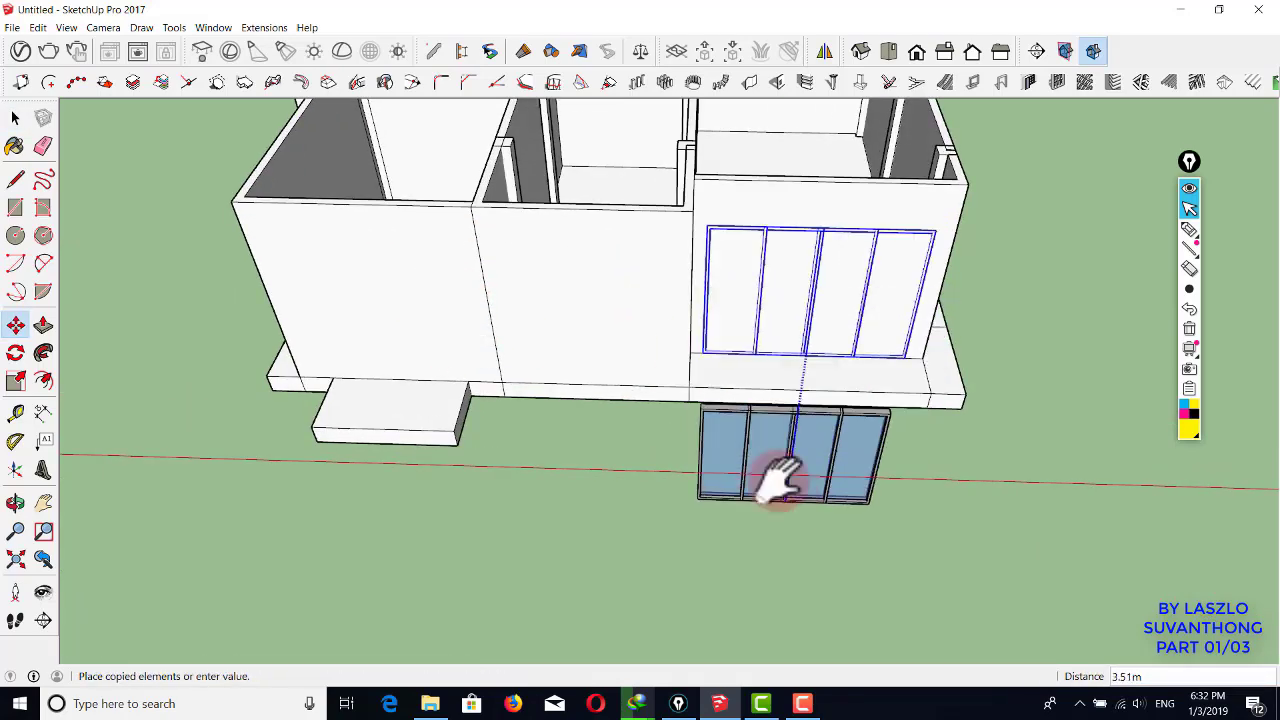
pyautogui.keyDown('shift'); pyautogui.moveTo(771, 480); pyautogui.dragTo(711, 365, button='middle'); pyautogui.keyUp('shift')
pyautogui.click(606, 465)
pyautogui.press('space')
# - Explode the sliding door copy and delete its two panels farther from the entrance step
pyautogui.rightClick(606, 463)
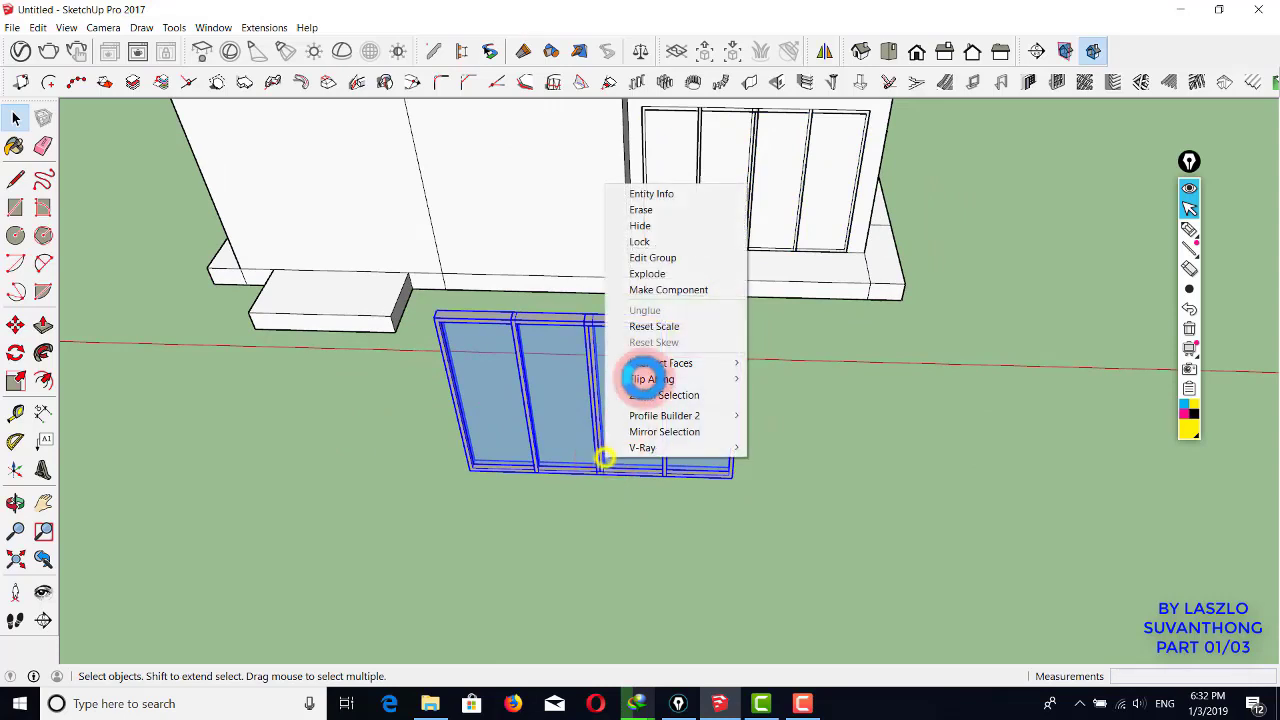
pyautogui.click(668, 276)
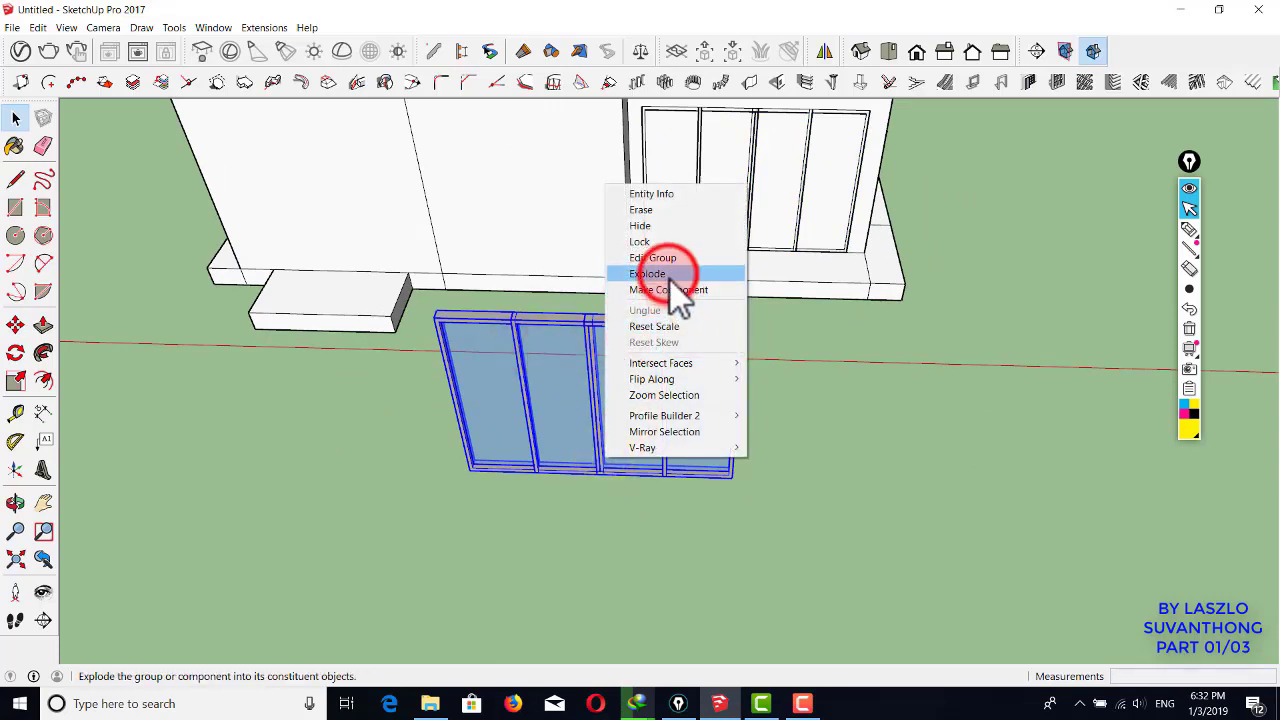
pyautogui.click(788, 430)
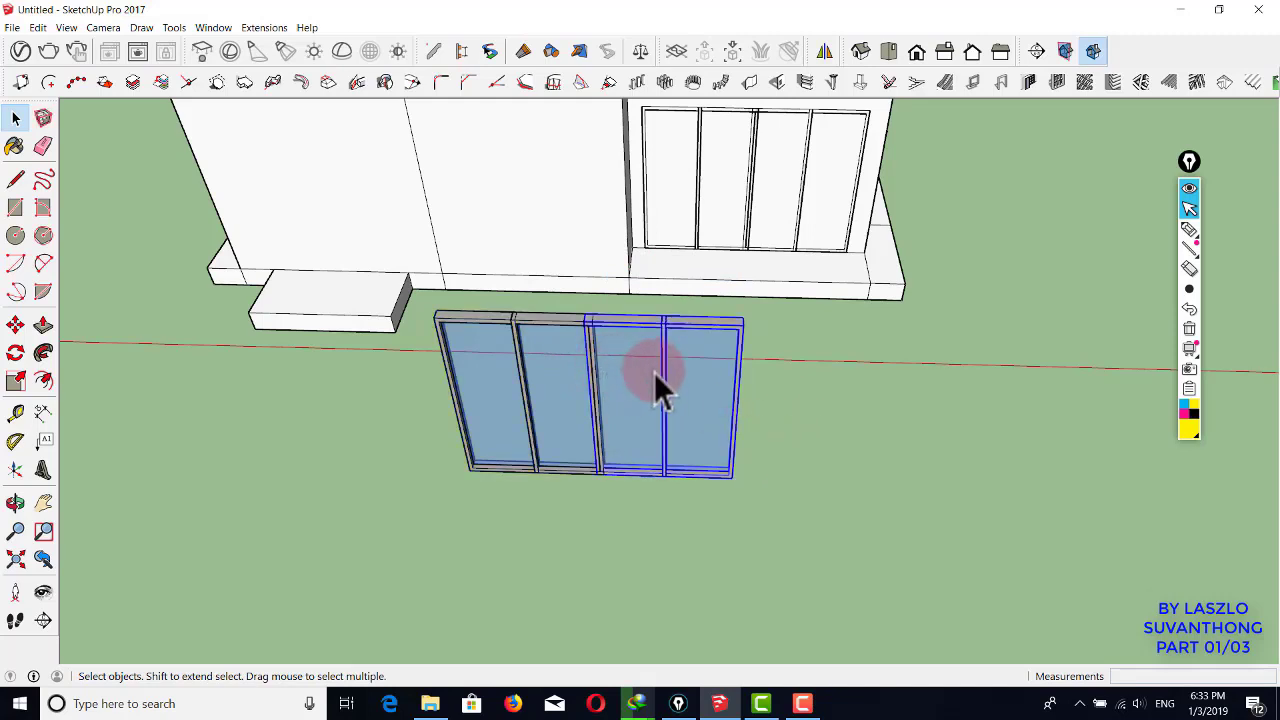
pyautogui.press('Delete')
# - Combine the two remaining sliding door panels into one group
pyautogui.click(447, 392)
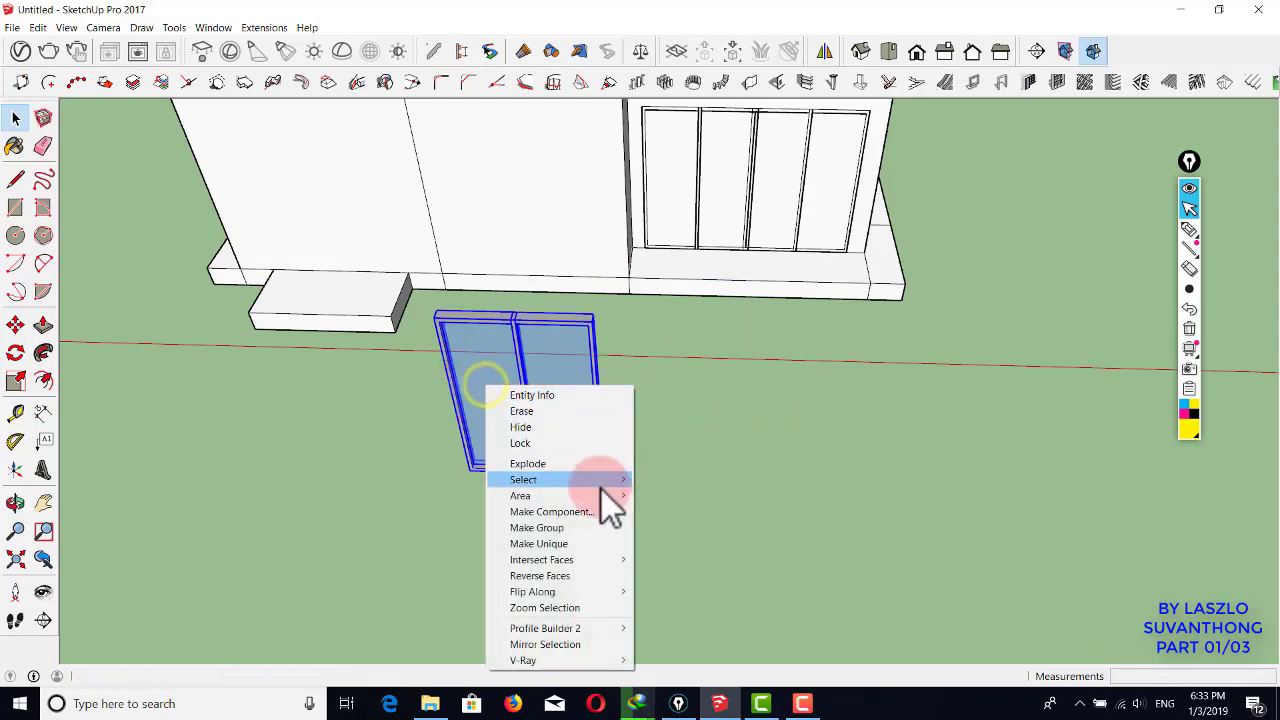
pyautogui.click(594, 527)
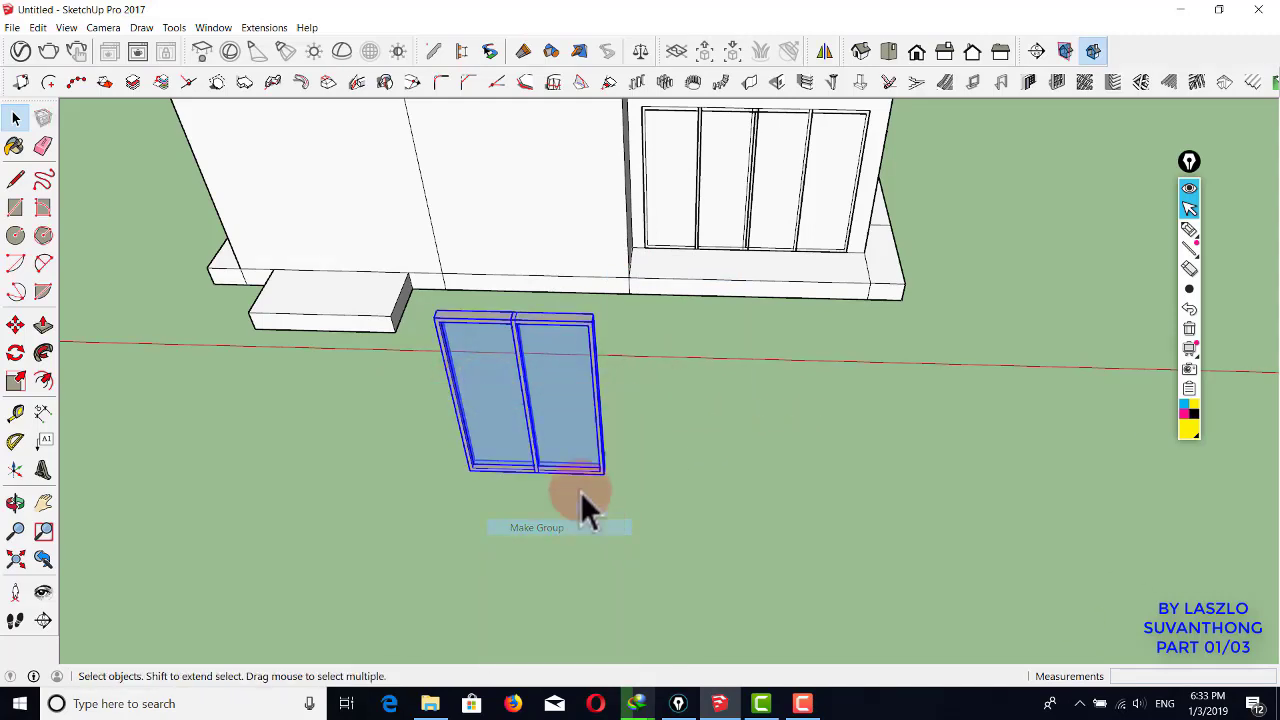
pyautogui.keyDown('shift'); pyautogui.moveTo(485, 400); pyautogui.dragTo(702, 449, button='middle'); pyautogui.keyUp('shift')
# - Move the two-panel door by its bottom midpoint about 5.03 m onto the wall, centred above the entrance step
pyautogui.press('m')
pyautogui.scroll(3, 700, 455)
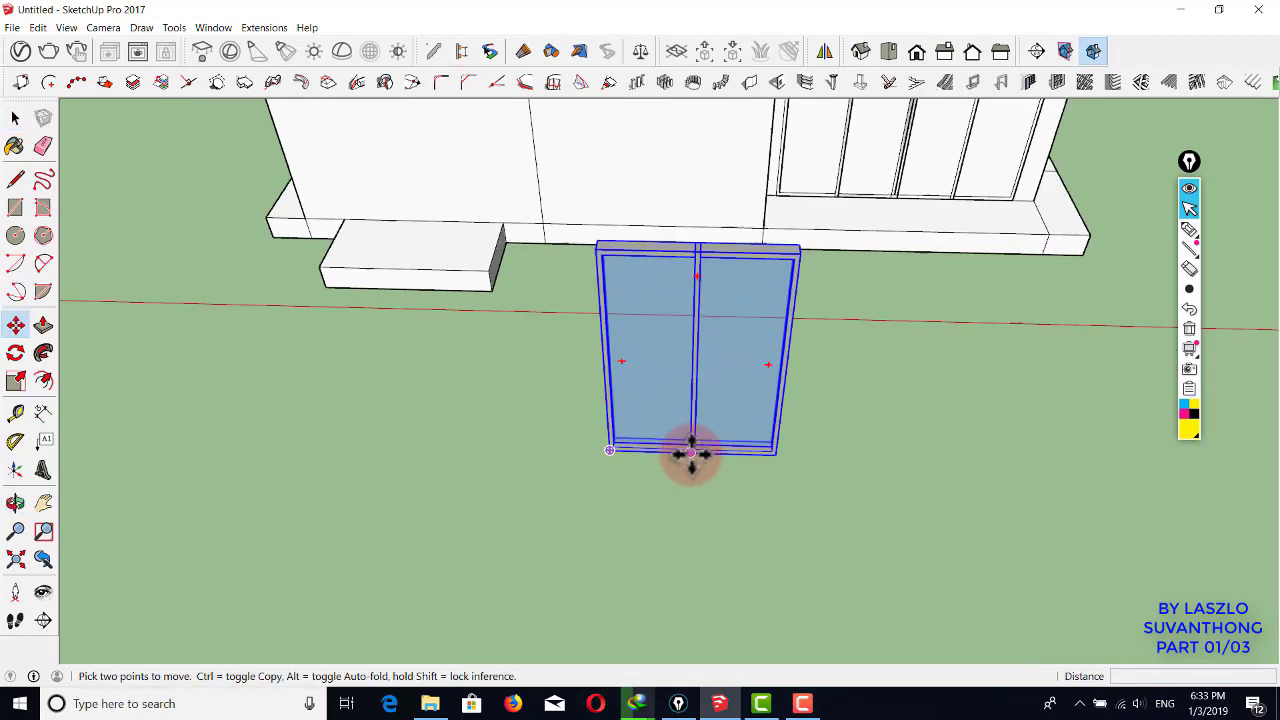
pyautogui.scroll(3, 692, 462)
pyautogui.click(695, 447)
pyautogui.scroll(-3, 694, 420)
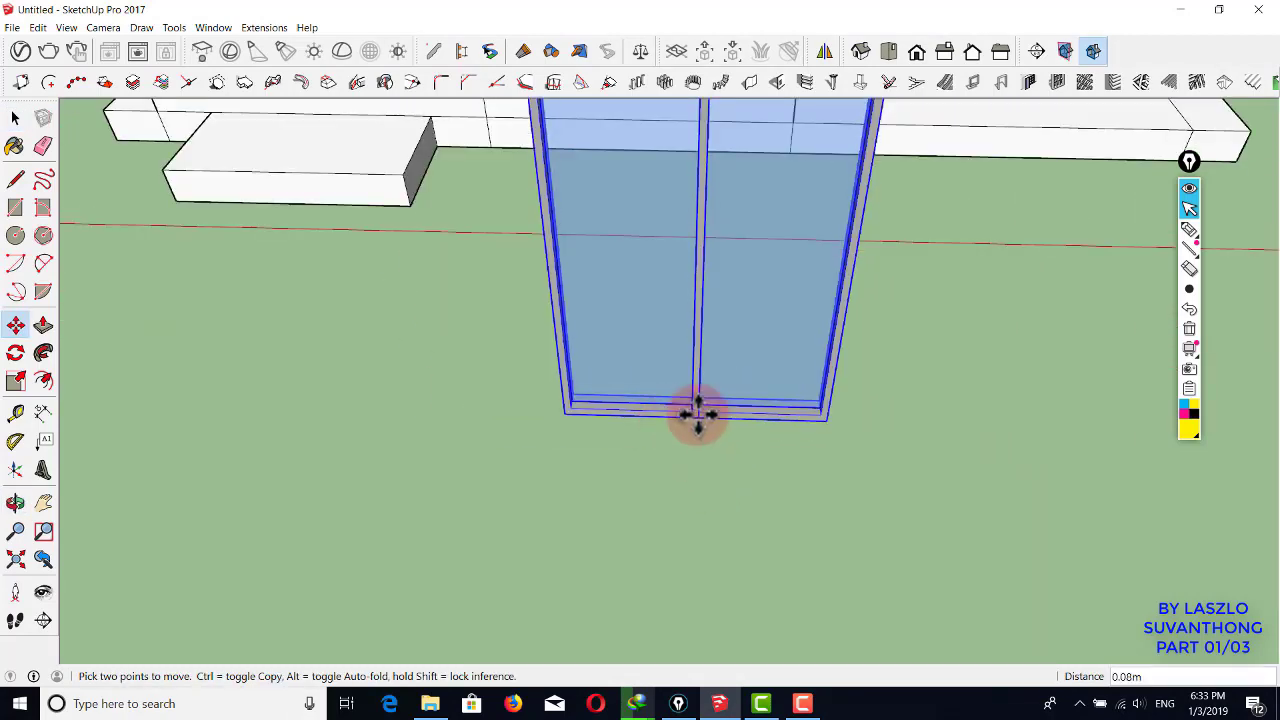
pyautogui.keyDown('shift'); pyautogui.moveTo(694, 420); pyautogui.dragTo(523, 266, button='middle'); pyautogui.keyUp('shift')
pyautogui.scroll(4, 563, 274)
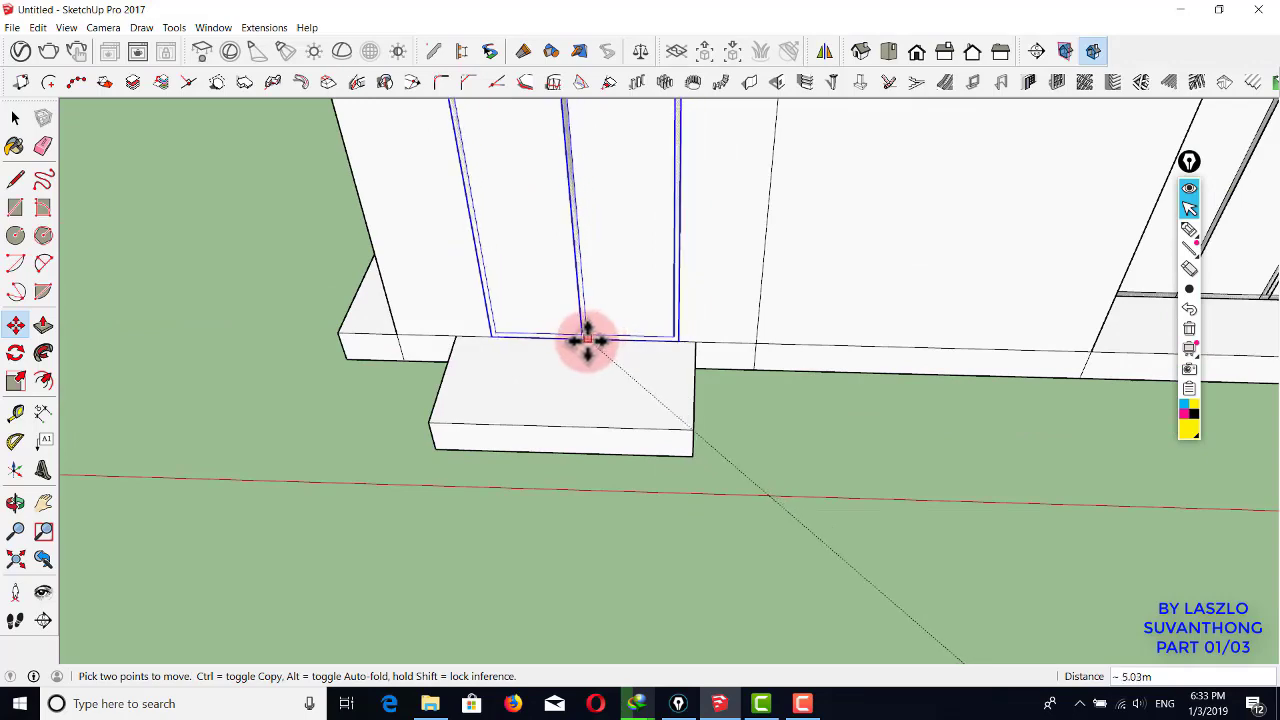
pyautogui.click(585, 340)
pyautogui.press('space')
pyautogui.scroll(-5, 760, 434)
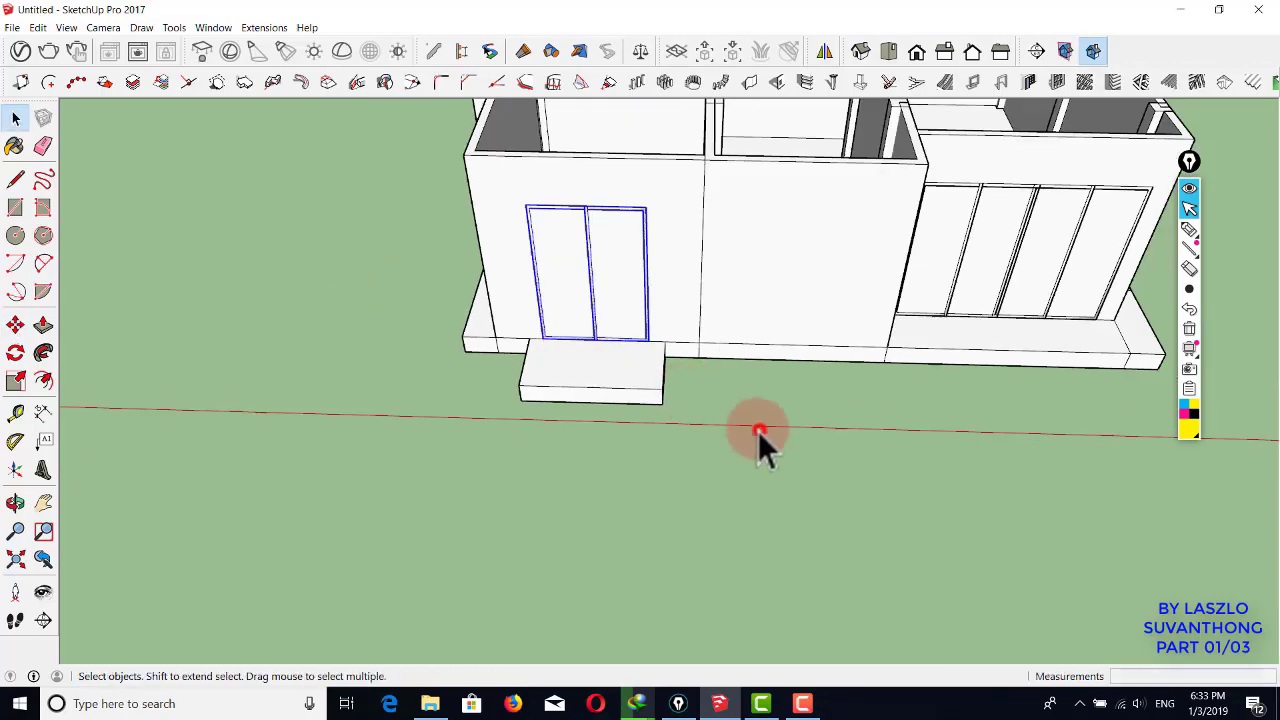
pyautogui.click(760, 432)
# - Move the second house's four-panel sliding door straight out from the wall to the front edge of the ledge
pyautogui.moveTo(760, 432); pyautogui.dragTo(763, 413, button='middle')
pyautogui.scroll(3, 764, 408)
pyautogui.scroll(-3, 762, 366)
pyautogui.keyDown('shift'); pyautogui.moveTo(775, 335); pyautogui.dragTo(672, 305, button='middle'); pyautogui.keyUp('shift')
pyautogui.scroll(3, 773, 317)
pyautogui.scroll(5, 690, 338)
pyautogui.click(692, 343)
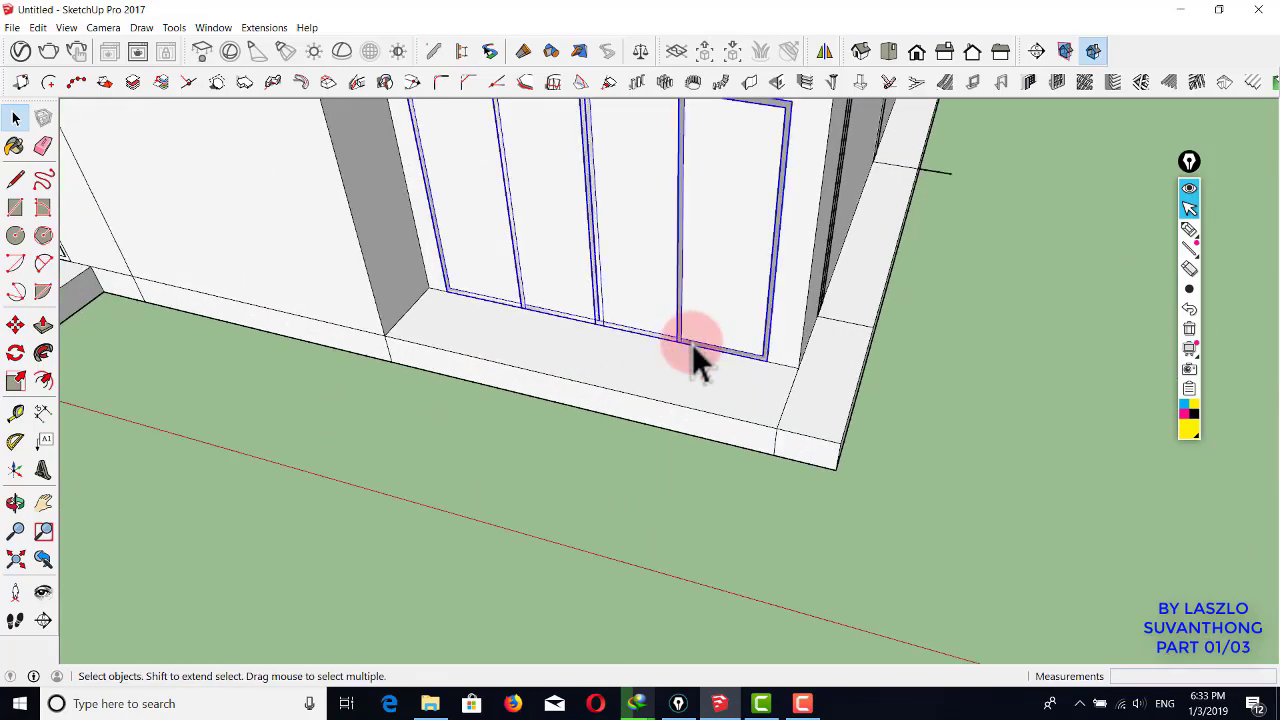
pyautogui.press('m')
pyautogui.moveTo(764, 362); pyautogui.dragTo(737, 414)
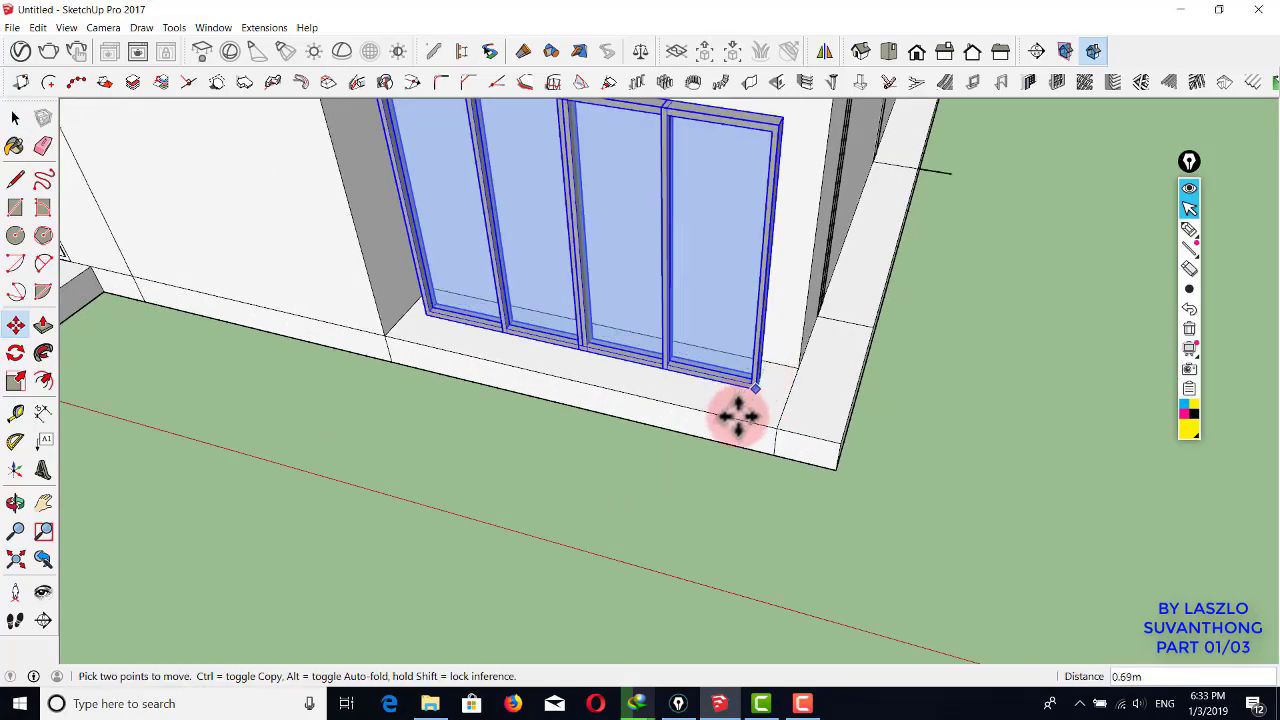
pyautogui.press('space')
# - Create a protractor guide line through the four-panel door's upper outer corner, perpendicular to the wall
pyautogui.click(15, 441)
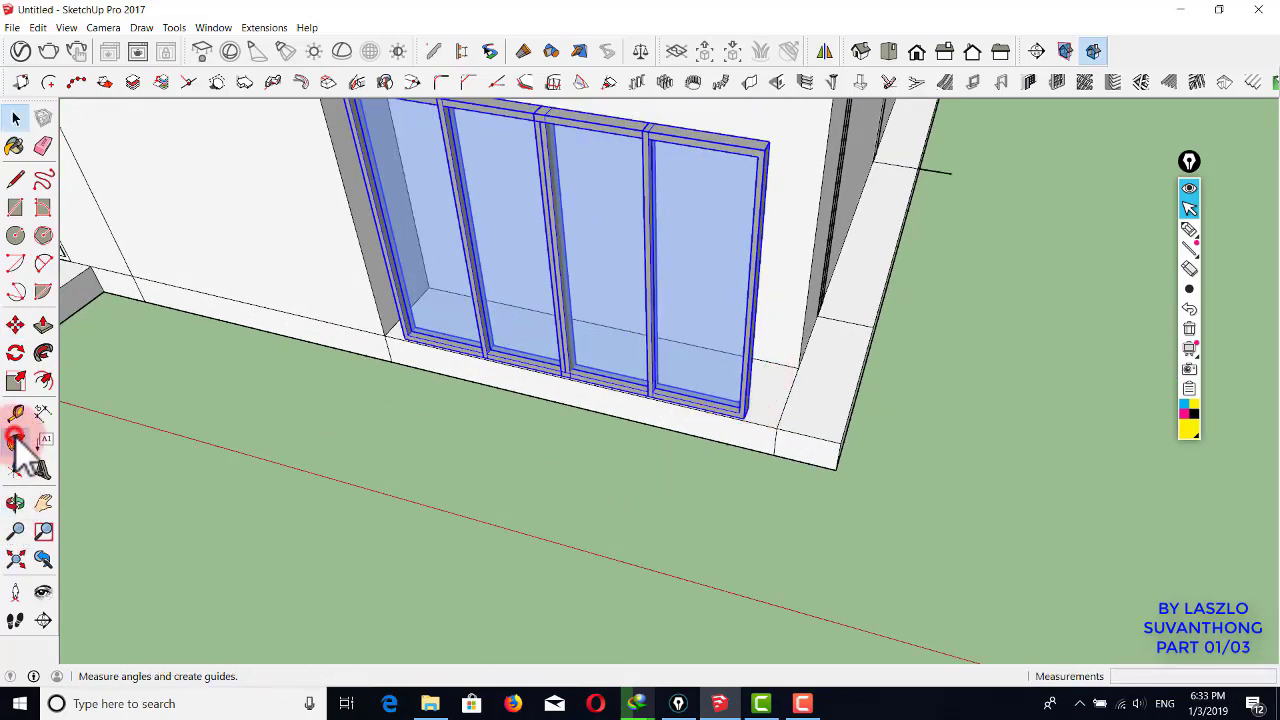
pyautogui.moveTo(560, 350); pyautogui.dragTo(643, 323, button='middle')
pyautogui.scroll(2, 632, 240)
pyautogui.click(639, 251)
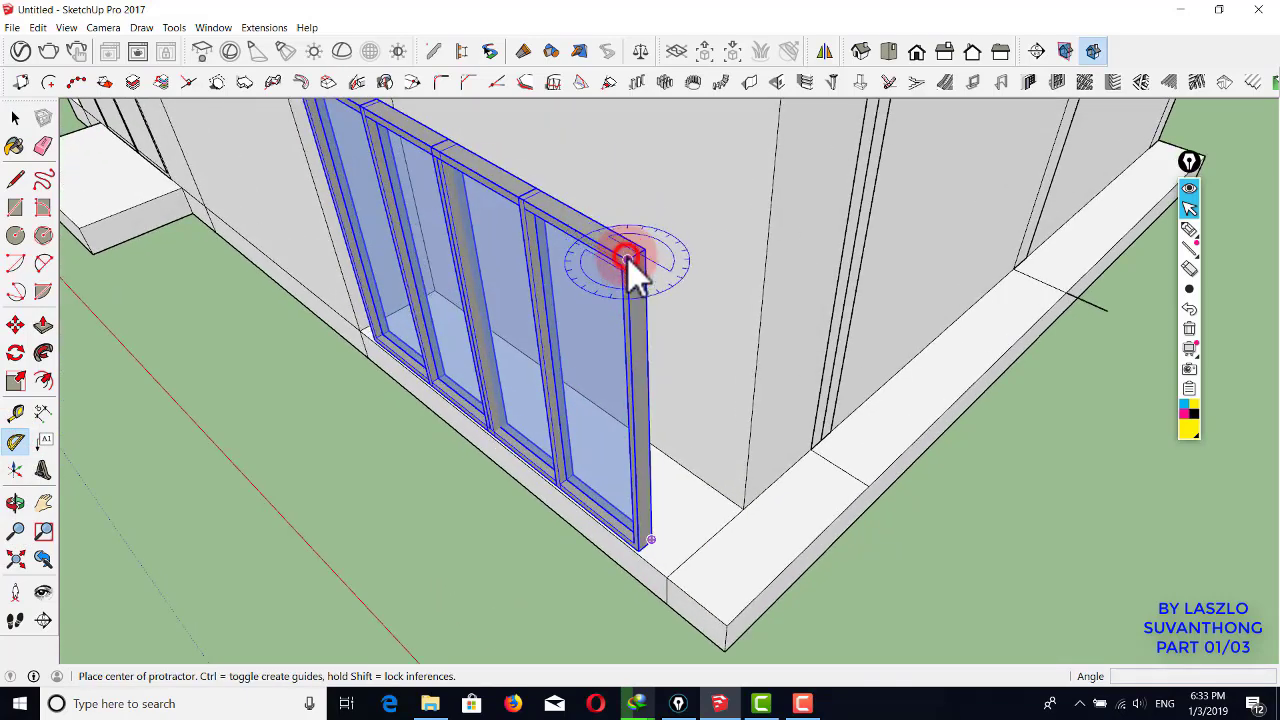
pyautogui.click(618, 288)
pyautogui.press('space')
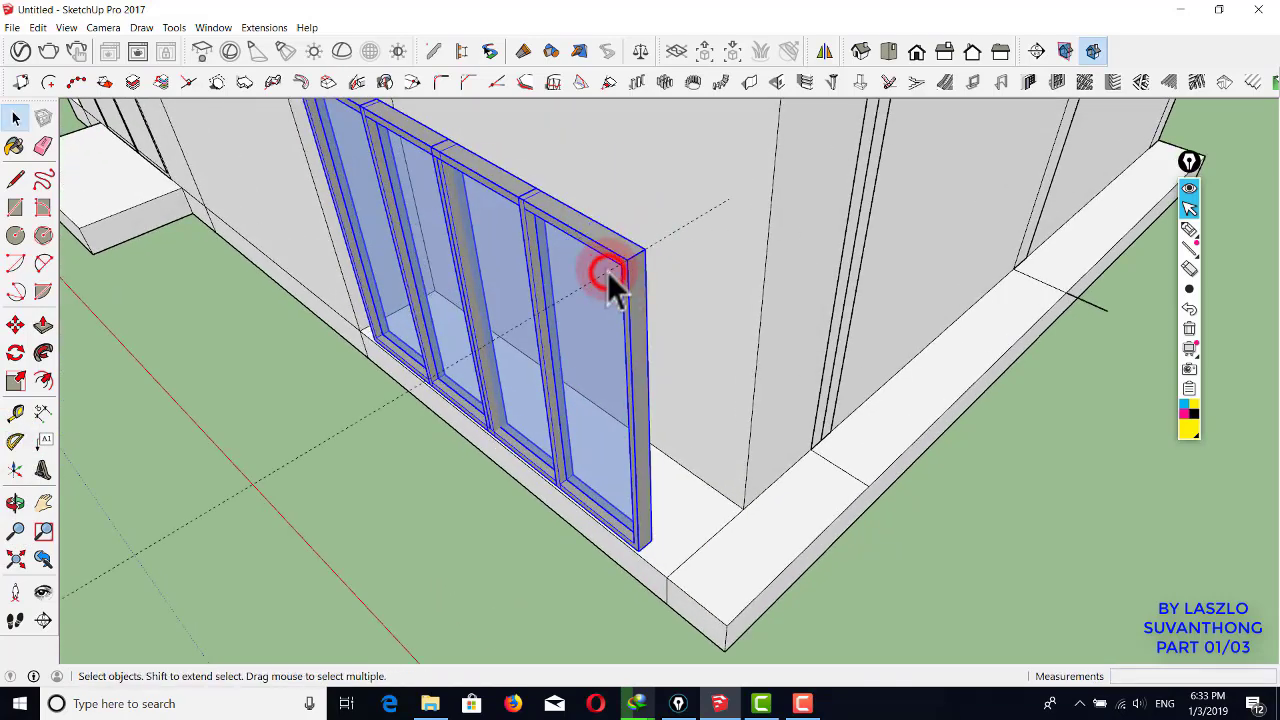
# - Copy the guide line about 3.81 m diagonally to the four-panel door's opposite lower corner
pyautogui.click(608, 274)
pyautogui.press('m')
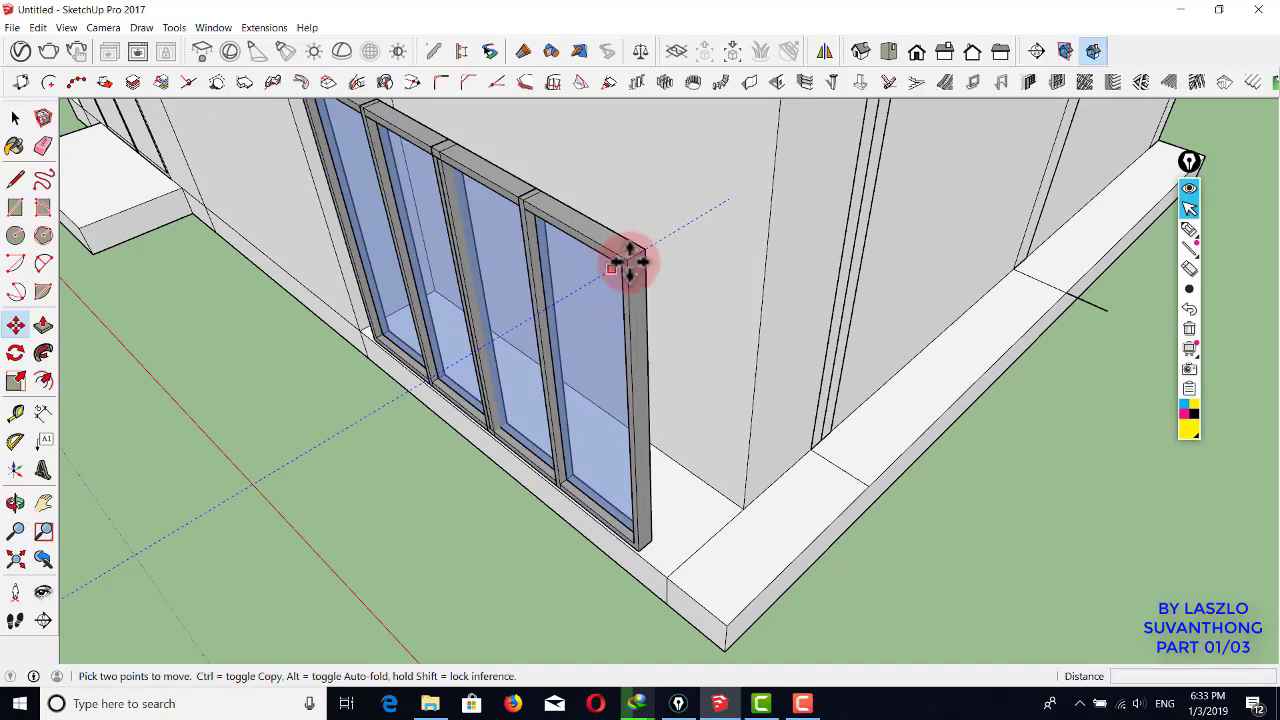
pyautogui.click(636, 260)
pyautogui.press('ctrl')
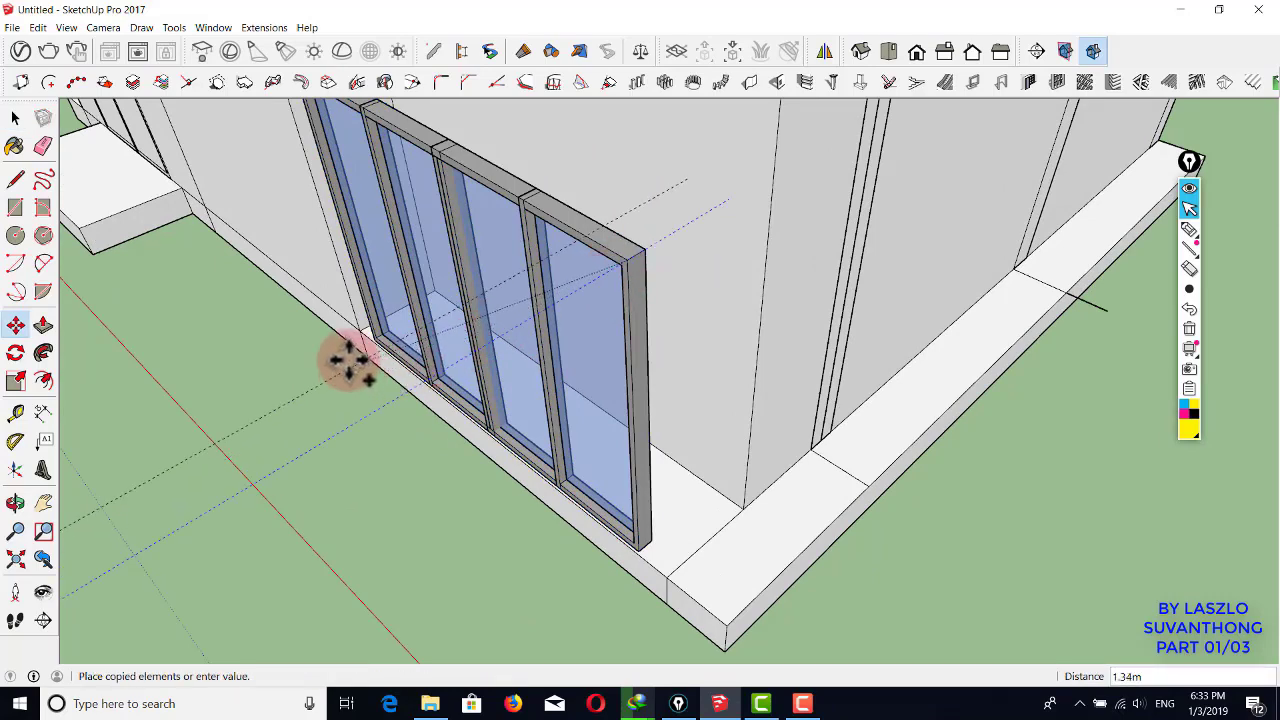
pyautogui.moveTo(349, 360); pyautogui.dragTo(960, 260, button='middle')
pyautogui.click(545, 470)
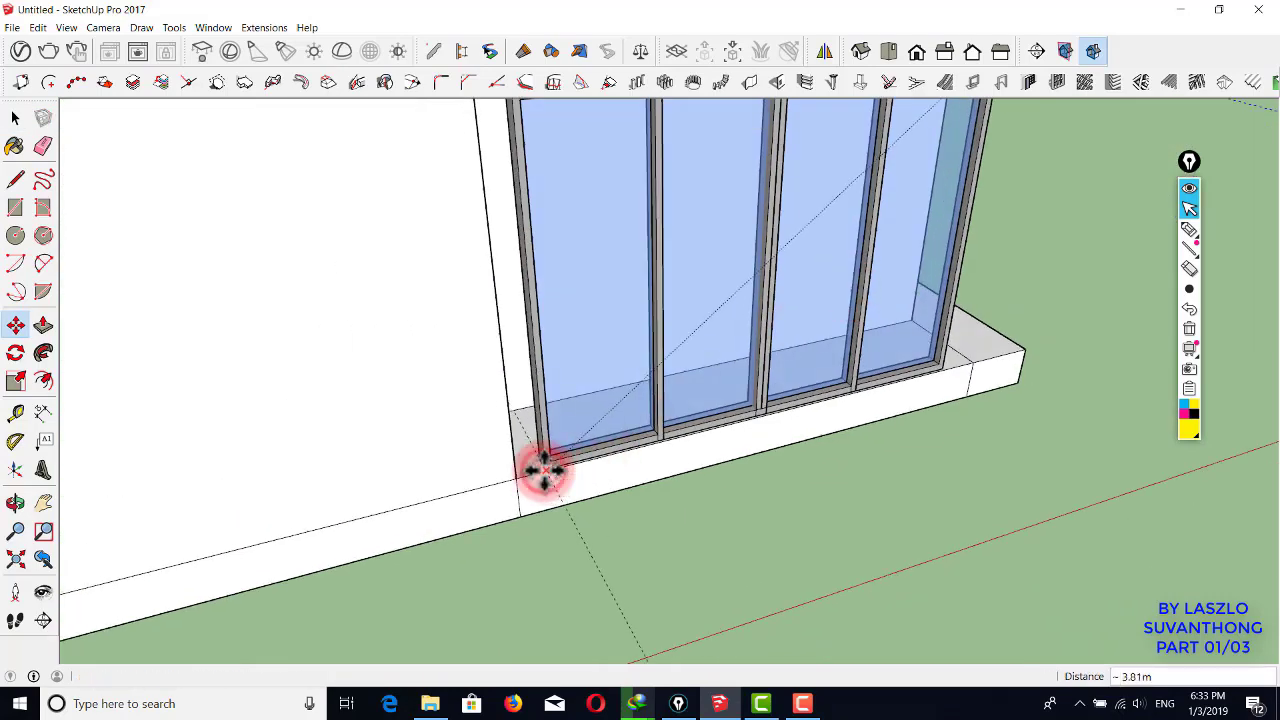
pyautogui.scroll(-5, 560, 455)
pyautogui.press('space')
# - Move the two-panel sliding door 0.51 m straight out from the wall over the entrance step
pyautogui.moveTo(577, 443); pyautogui.dragTo(475, 443, button='middle')
pyautogui.scroll(4, 515, 468)
pyautogui.click(504, 428)
pyautogui.press('m')
pyautogui.moveTo(480, 435); pyautogui.dragTo(477, 457)
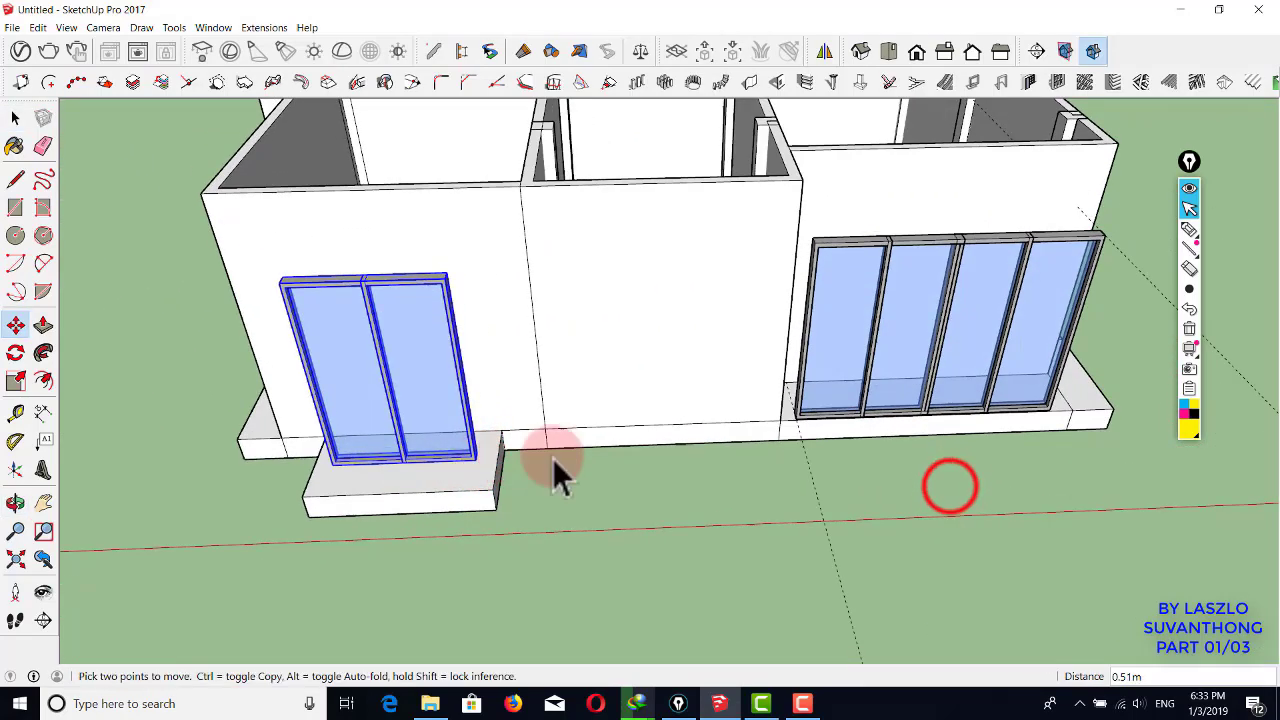
pyautogui.press('space')
# - Copy guide lines to the two-panel door's upper corner and its diagonally opposite lower corner
pyautogui.press('m')
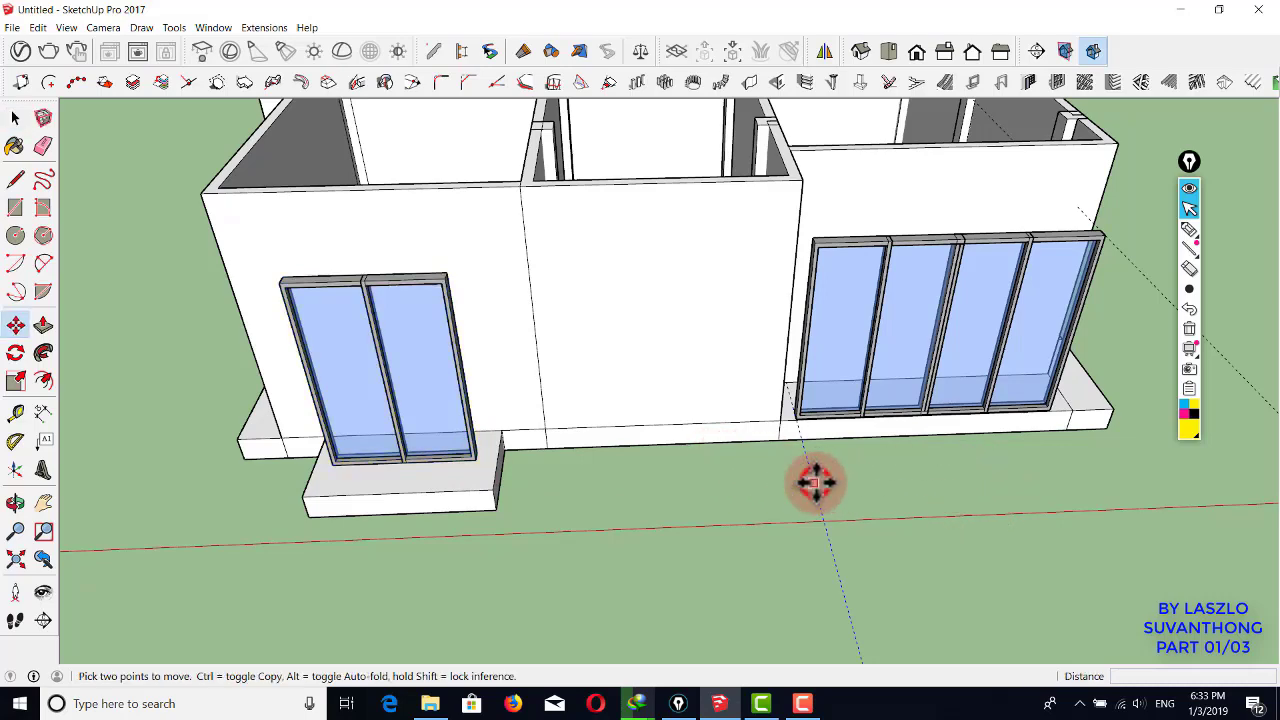
pyautogui.click(814, 480)
pyautogui.press('ctrl')
pyautogui.click(449, 275)
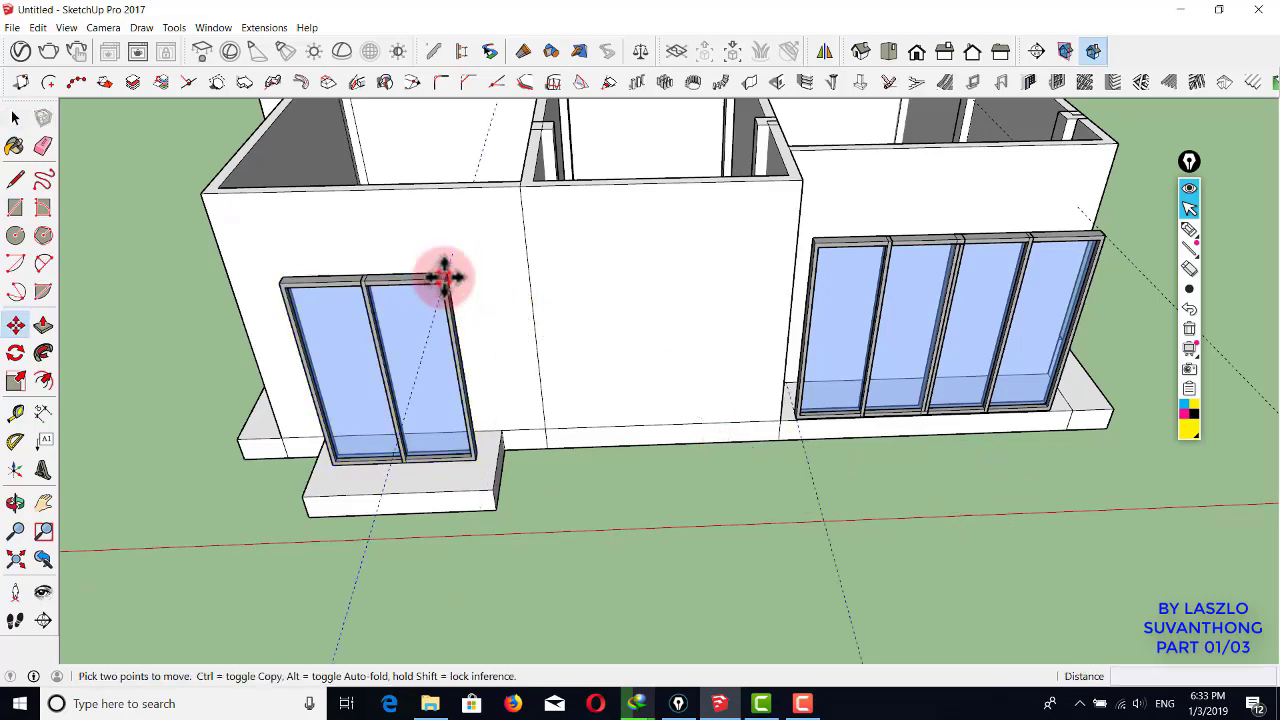
pyautogui.click(446, 276)
pyautogui.press('ctrl')
pyautogui.moveTo(383, 338); pyautogui.dragTo(640, 354, button='middle')
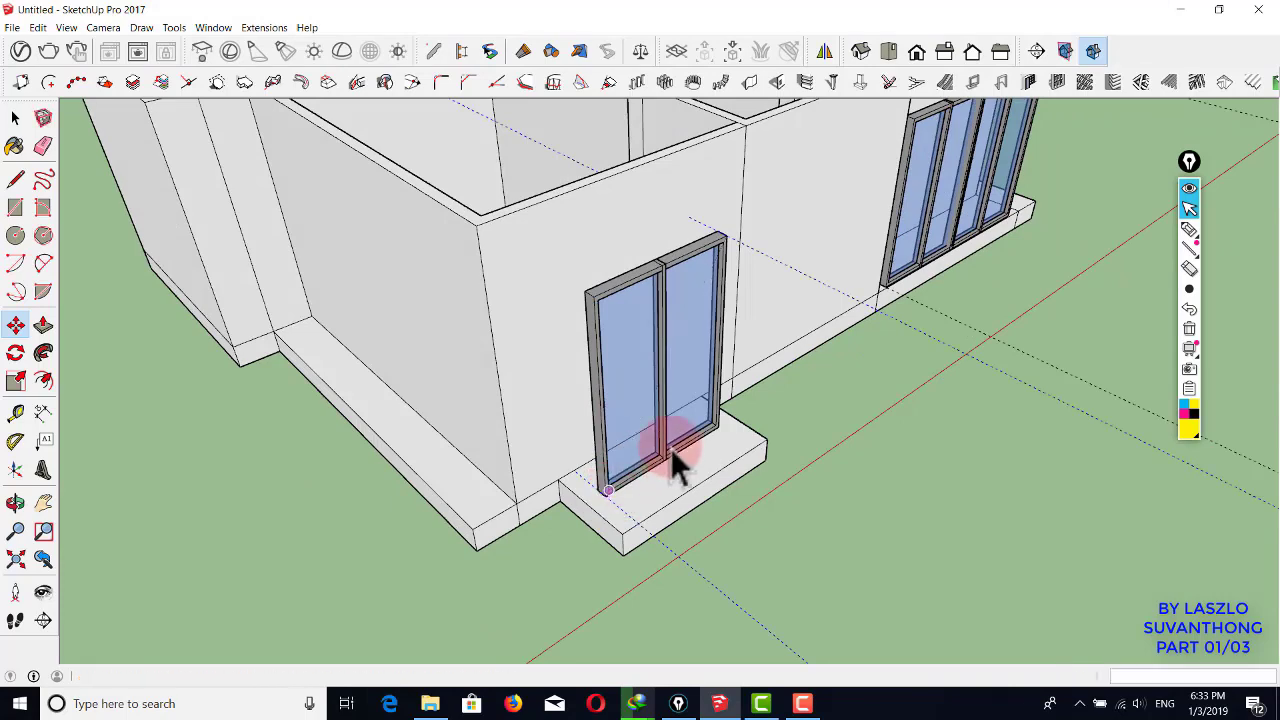
pyautogui.press('space')
# - Draw a rectangle on the wall behind the two-panel door between the points where its guide lines meet the wall
pyautogui.scroll(1, 609, 299)
pyautogui.moveTo(609, 299); pyautogui.dragTo(658, 377, button='middle')
pyautogui.press('r')
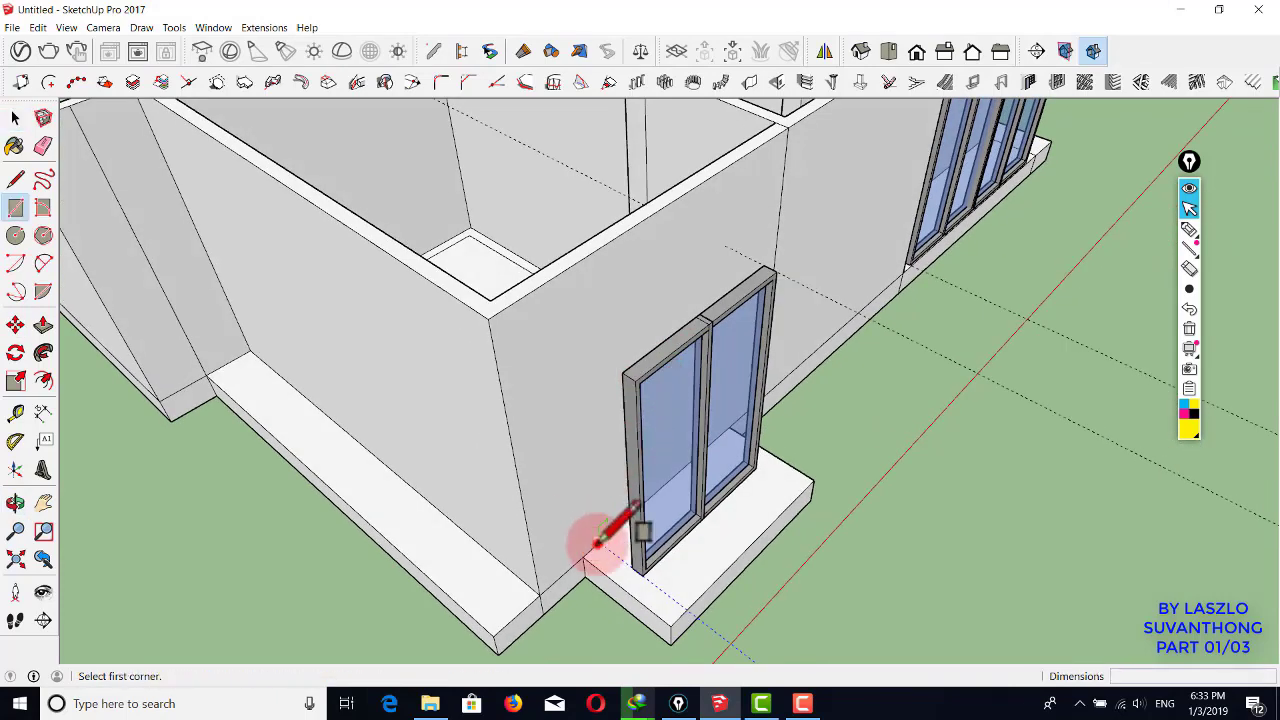
pyautogui.click(598, 542)
pyautogui.moveTo(866, 240); pyautogui.dragTo(520, 295, button='middle')
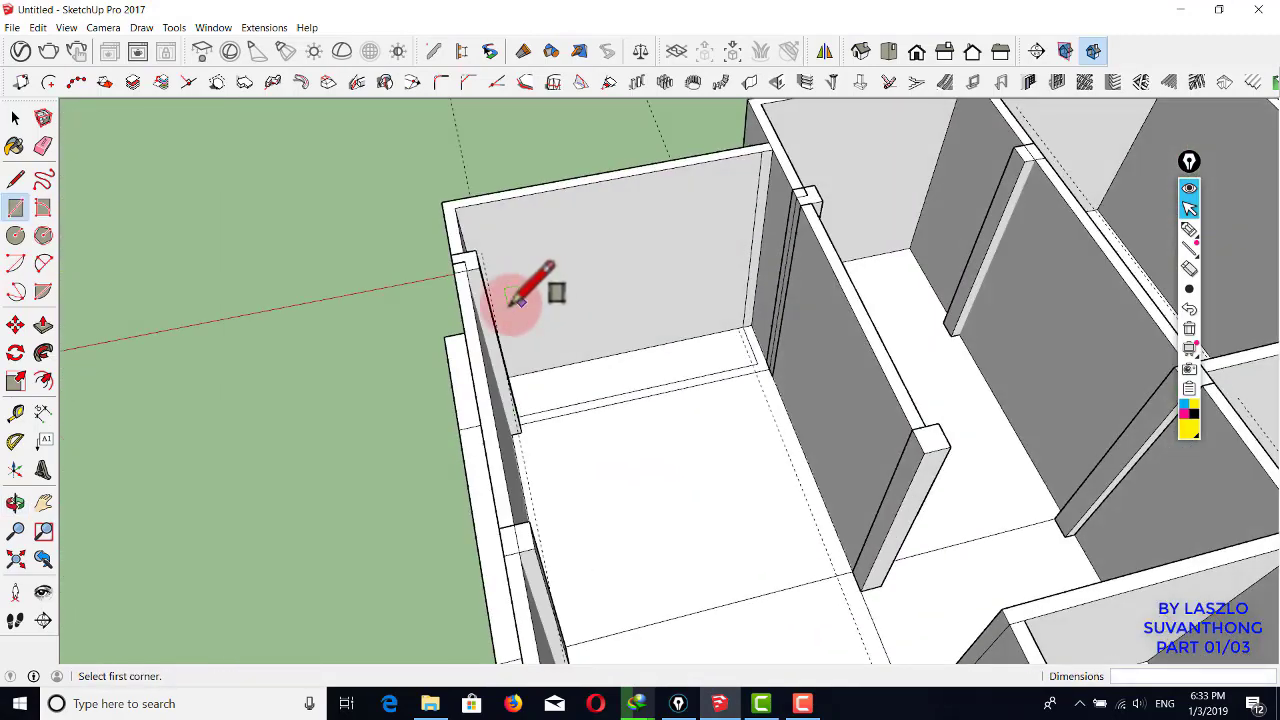
# - Draw a 3.04 m by 2.30 m rectangle between the guide points on the inner wall face behind the four-panel door
pyautogui.click(480, 251)
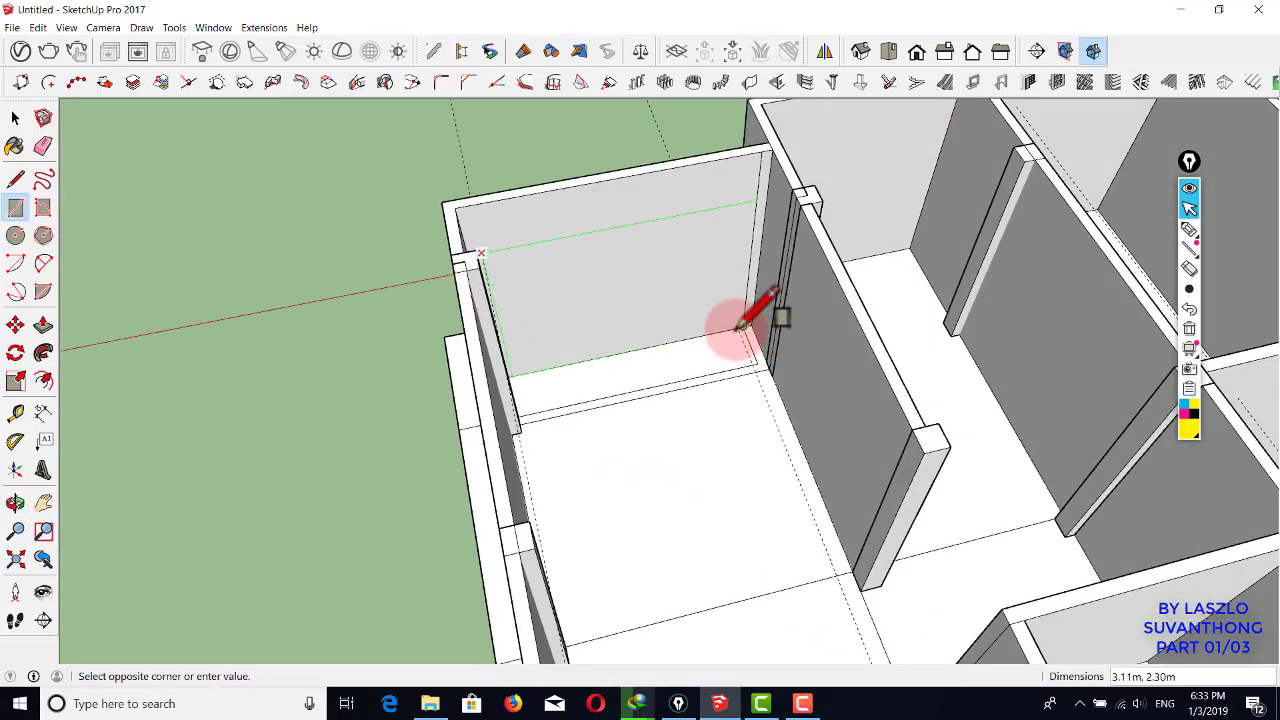
pyautogui.scroll(3, 738, 327)
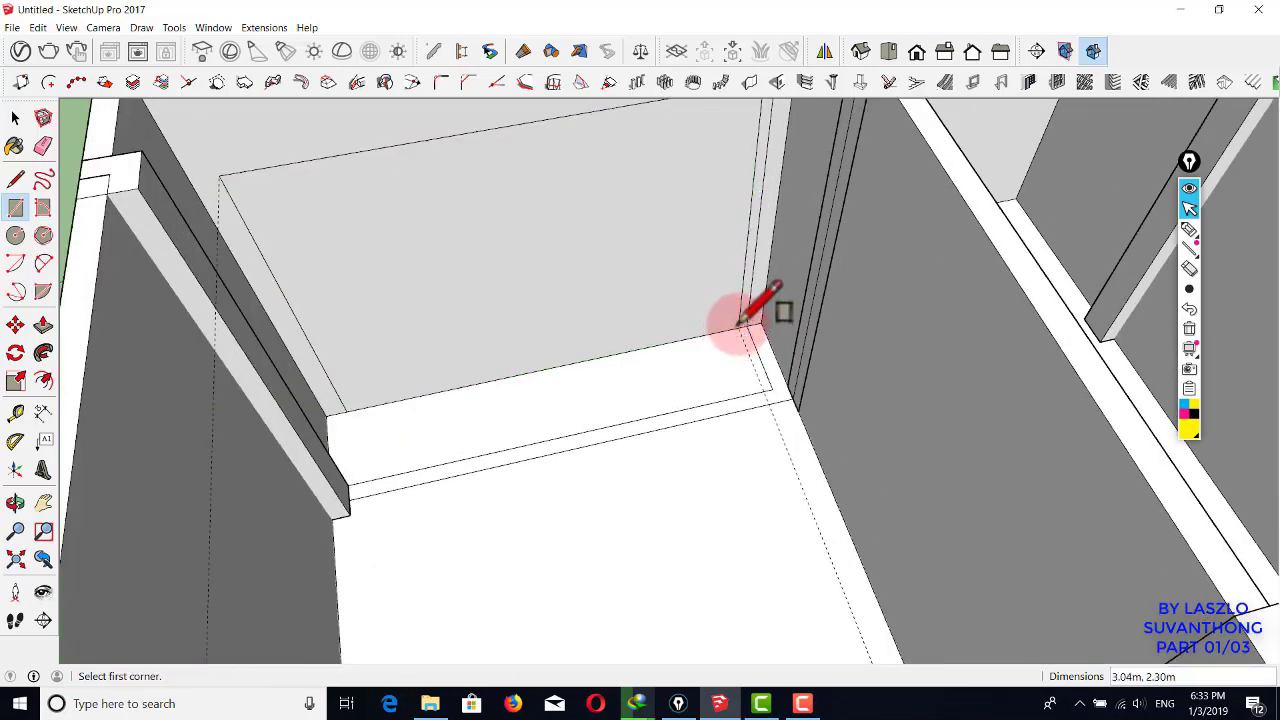
pyautogui.scroll(-3, 738, 322)
pyautogui.press('space')
# - Push the rectangle behind the four-panel door 0.12 m through the wall to cut its opening
pyautogui.press('p')
pyautogui.click(658, 304)
pyautogui.click(638, 286)
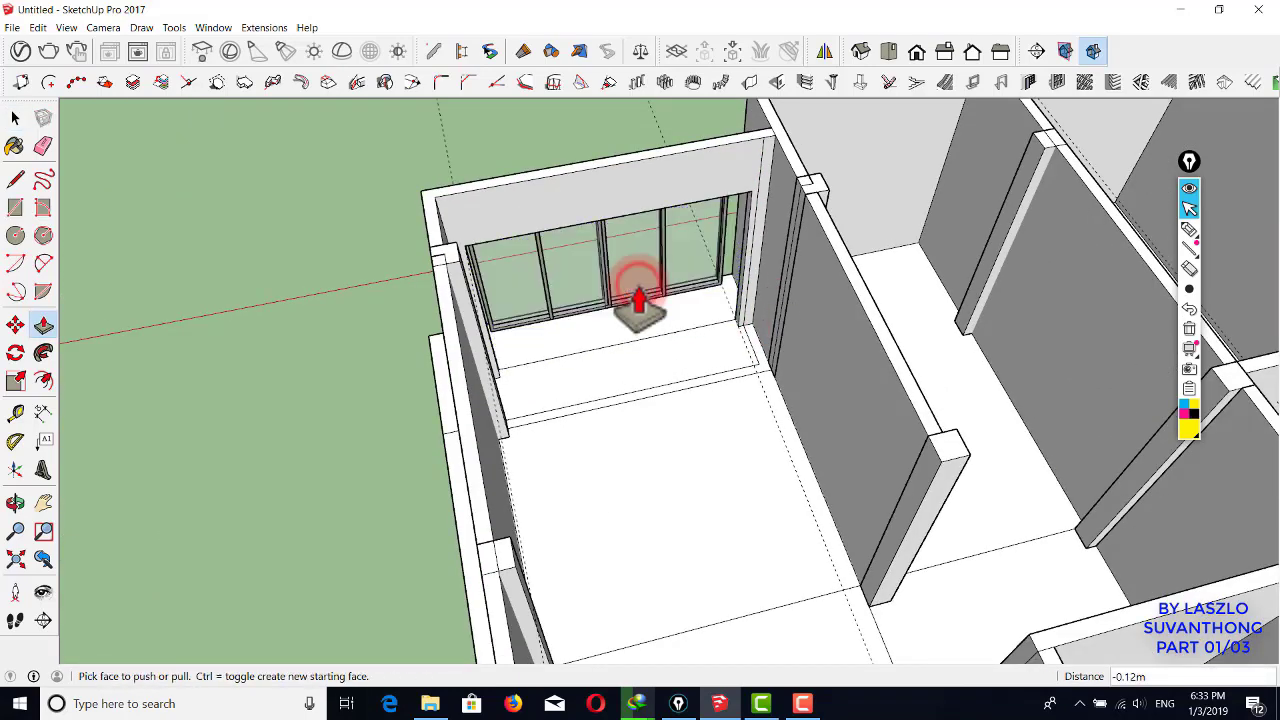
pyautogui.keyDown('shift'); pyautogui.moveTo(893, 188); pyautogui.dragTo(295, 385, button='middle'); pyautogui.keyUp('shift')
pyautogui.press('space')
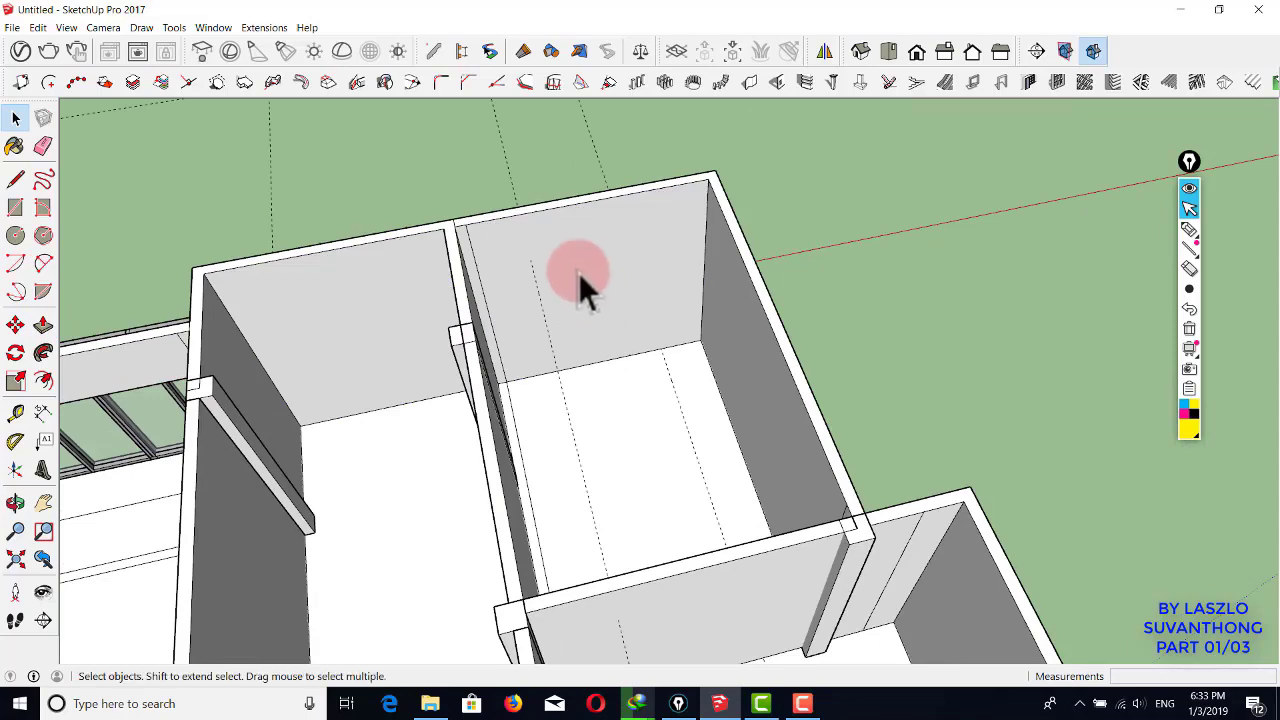
# - Push the rectangle behind the two-panel door 0.12 m through the wall to cut its opening
pyautogui.moveTo(580, 276); pyautogui.dragTo(768, 367, button='middle')
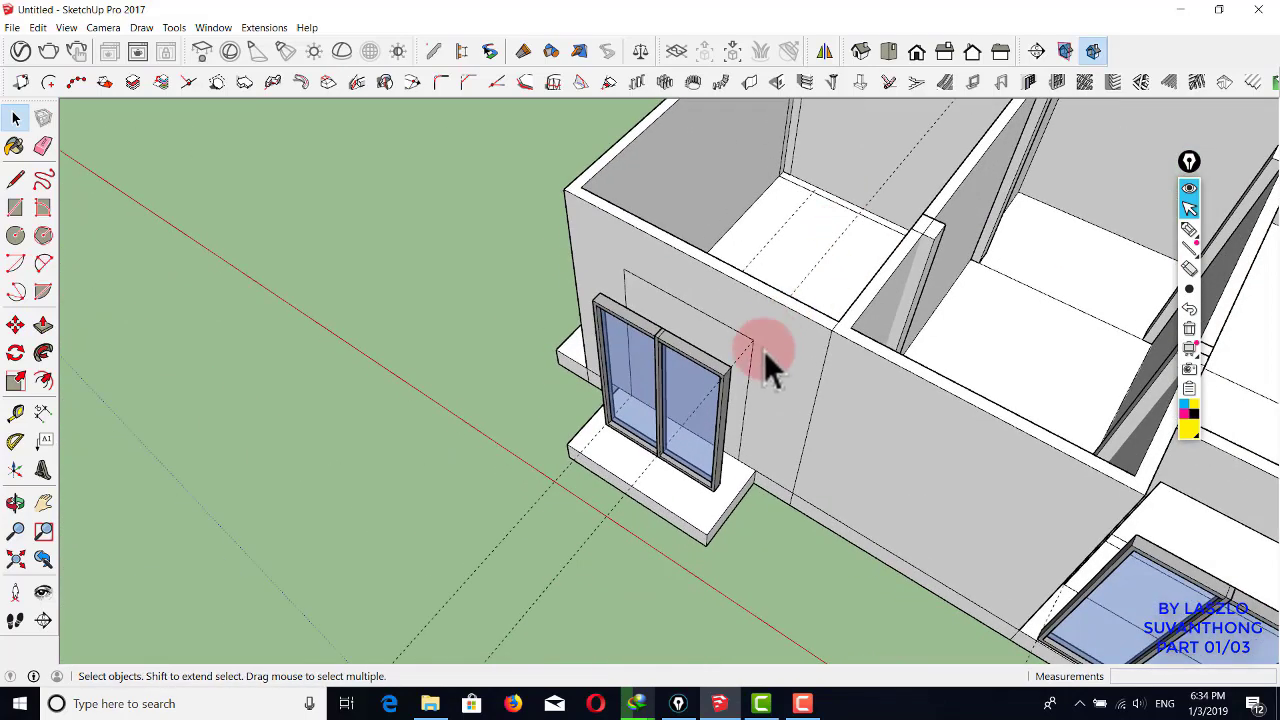
pyautogui.scroll(3, 728, 395)
pyautogui.click(690, 330)
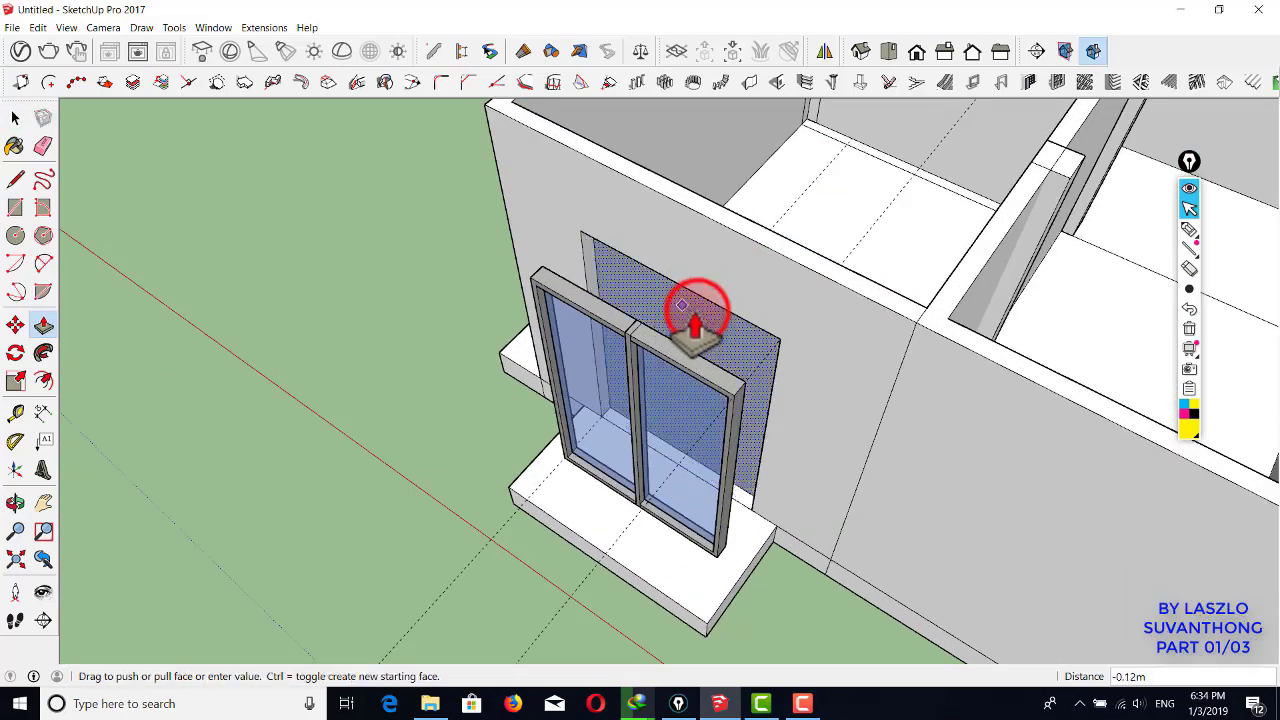
pyautogui.click(698, 318)
pyautogui.press('space')
# - Move the two-panel sliding door by its upper corner into the opening above the entrance step
pyautogui.moveTo(723, 349); pyautogui.dragTo(677, 275, button='middle')
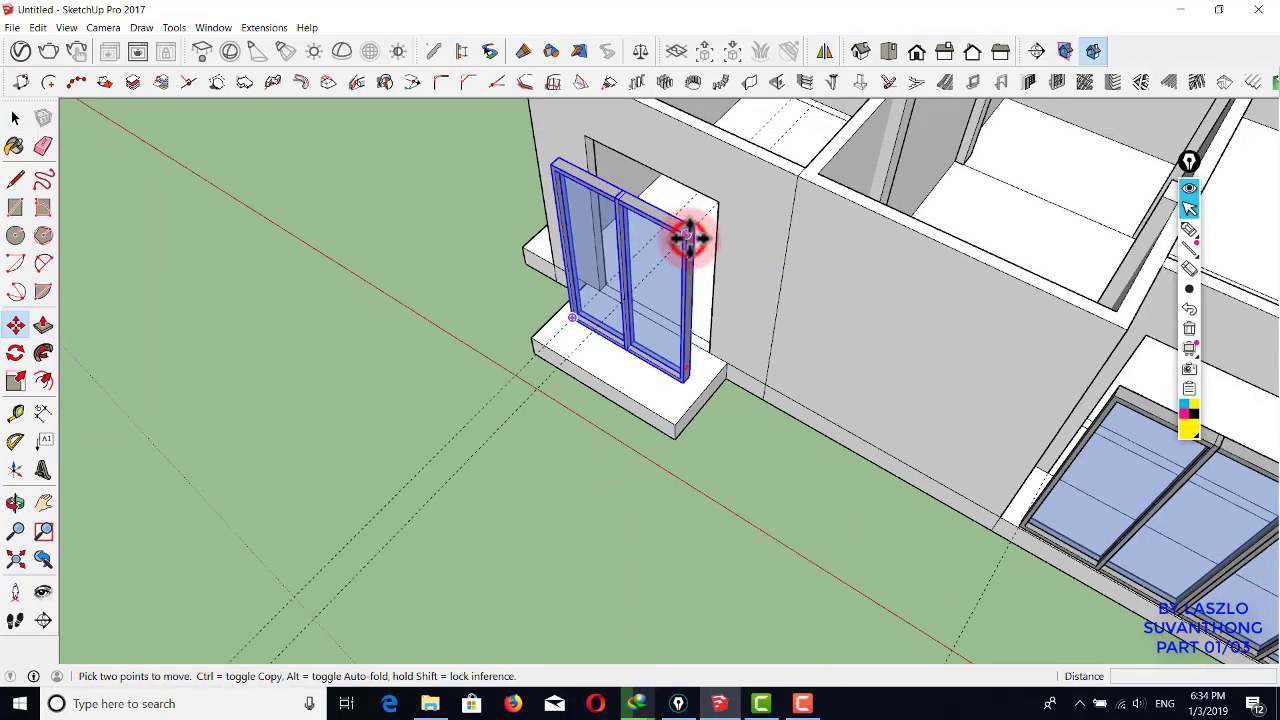
pyautogui.moveTo(688, 237); pyautogui.dragTo(714, 206)
pyautogui.keyDown('shift'); pyautogui.moveTo(714, 206); pyautogui.dragTo(686, 200, button='middle'); pyautogui.keyUp('shift')
pyautogui.press('space')
# - Move the four-panel sliding door by its upper corner 0.73 m back into its wall opening
pyautogui.click(857, 391)
pyautogui.scroll(3, 652, 238)
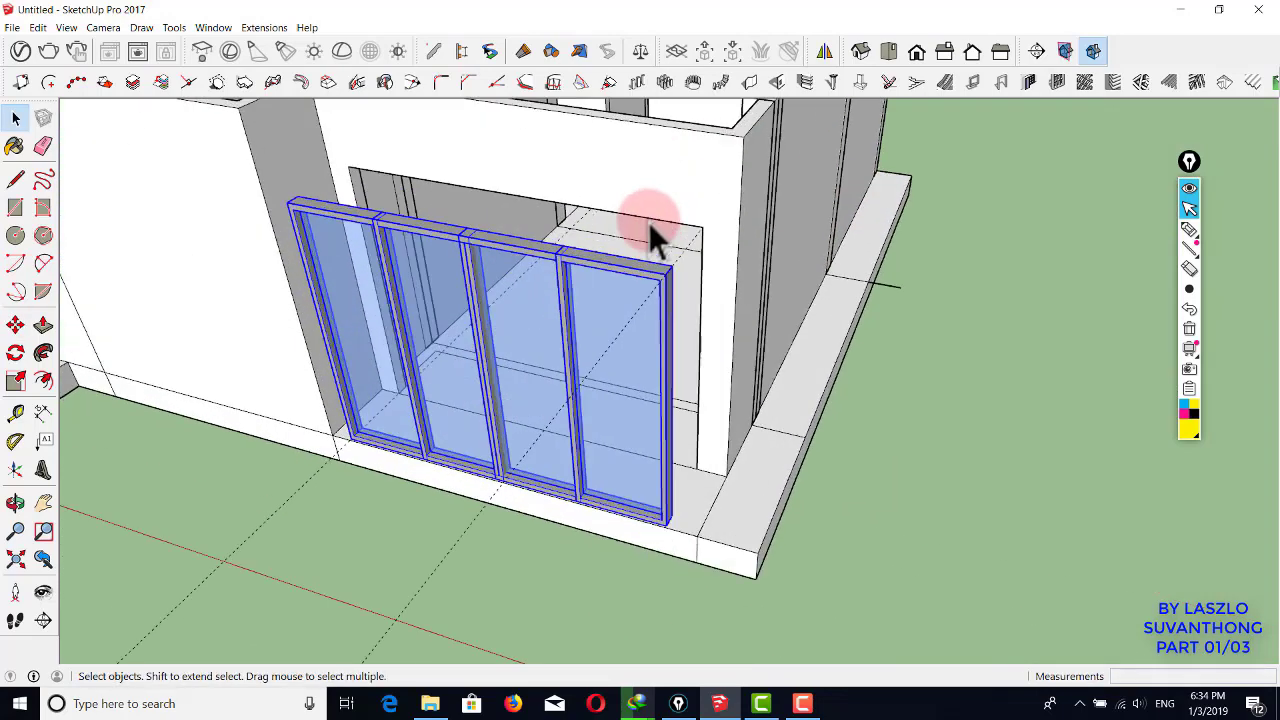
pyautogui.press('m')
pyautogui.scroll(-3, 700, 240)
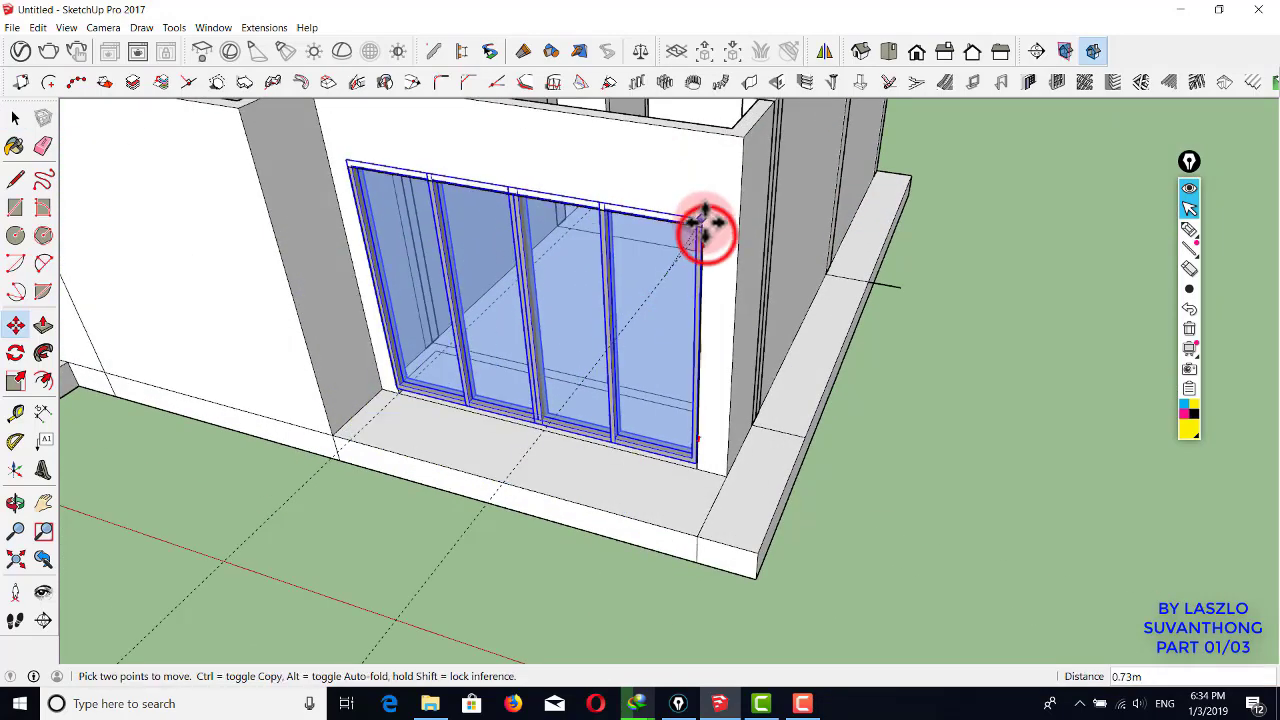
pyautogui.press('space')
pyautogui.moveTo(706, 234); pyautogui.dragTo(837, 382, button='middle')
pyautogui.click(872, 345)
pyautogui.scroll(-2, 872, 345)
pyautogui.scroll(-3, 874, 344)
pyautogui.click(737, 385)
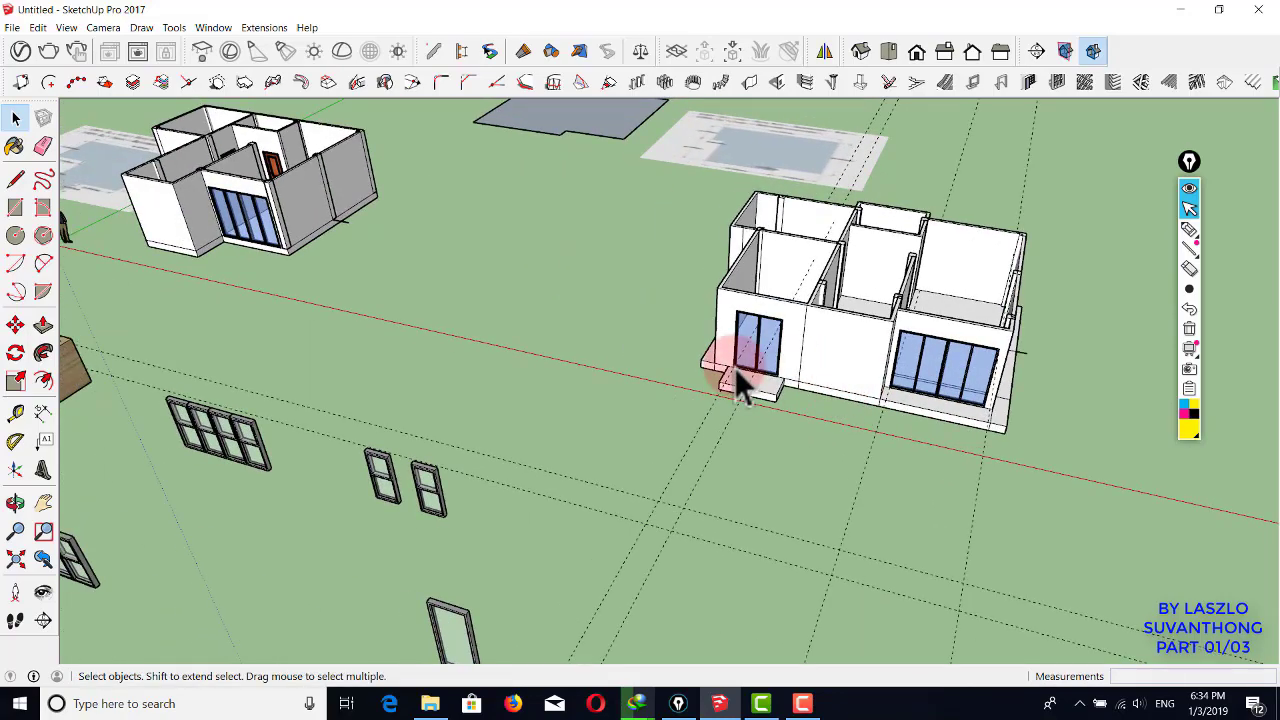
# - Copy the side-facing wooden door beside the staircase onto the corridor floor of the second house, next to the wall column
pyautogui.keyDown('shift'); pyautogui.moveTo(290, 358); pyautogui.dragTo(814, 391, button='middle'); pyautogui.keyUp('shift')
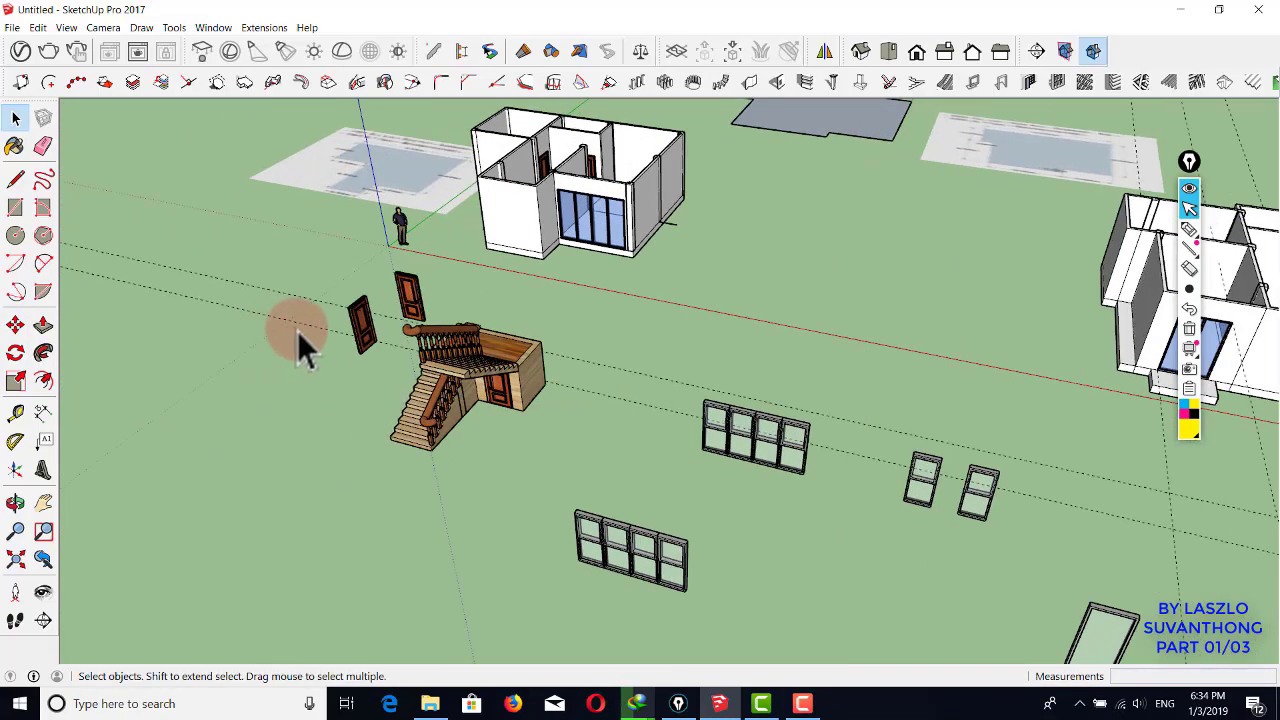
pyautogui.scroll(4, 297, 331)
pyautogui.moveTo(428, 438); pyautogui.dragTo(390, 435, button='middle')
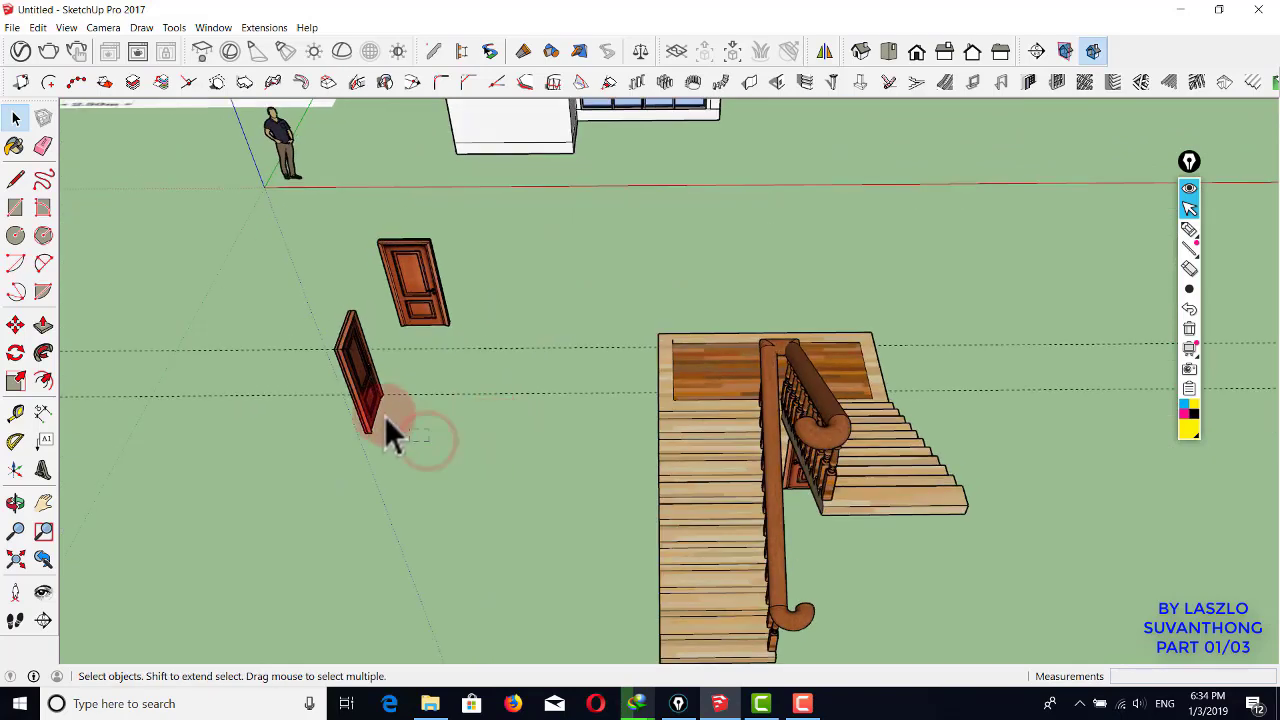
pyautogui.moveTo(430, 441); pyautogui.dragTo(303, 342)
pyautogui.press('m')
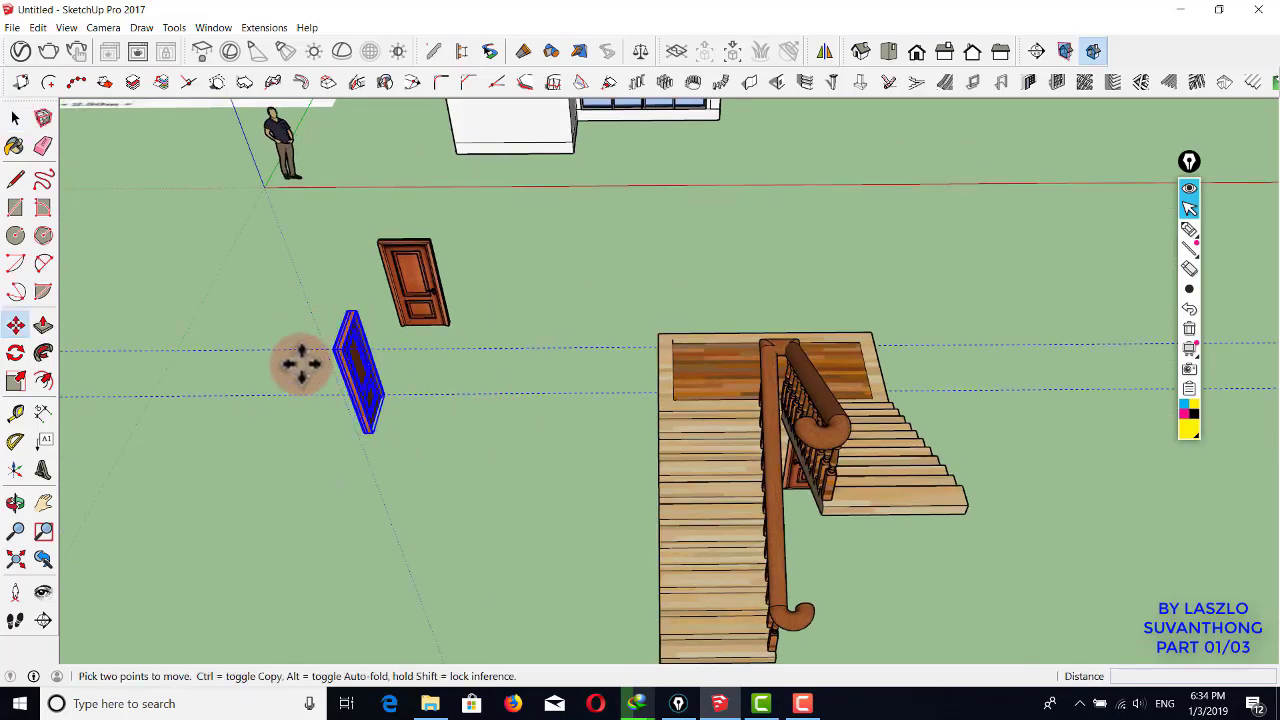
pyautogui.scroll(2, 330, 335)
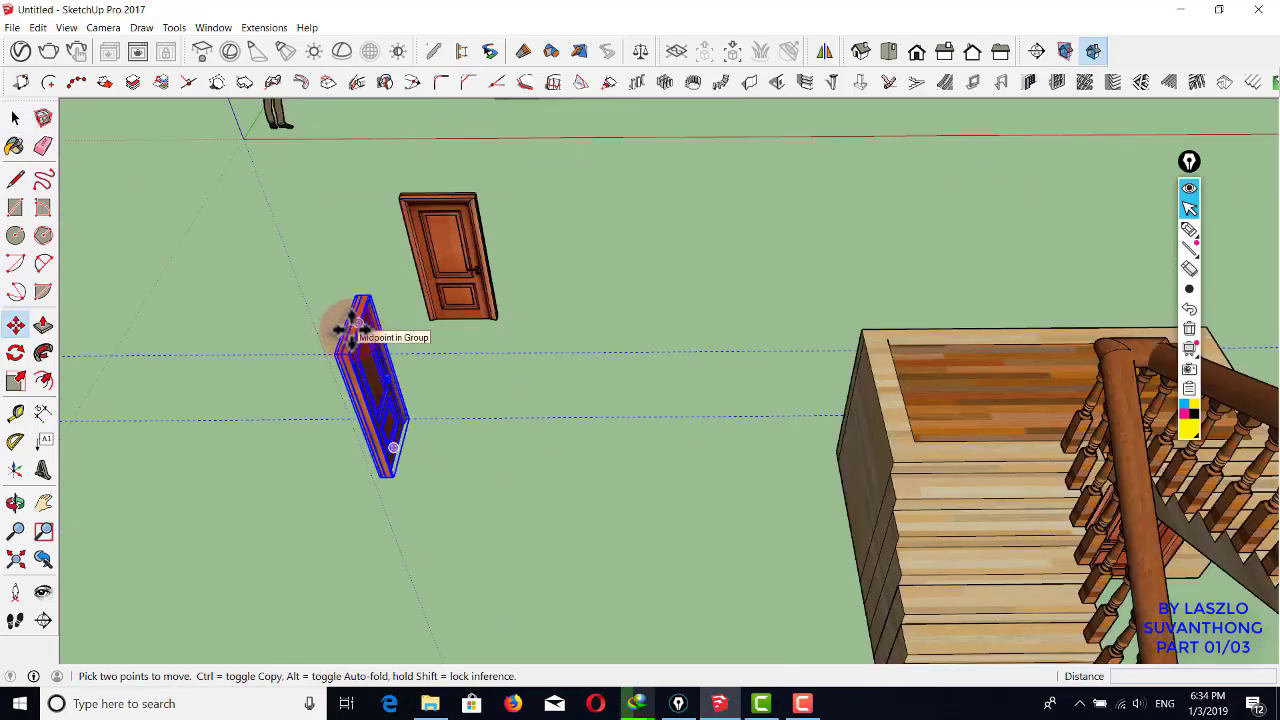
pyautogui.scroll(3, 400, 465)
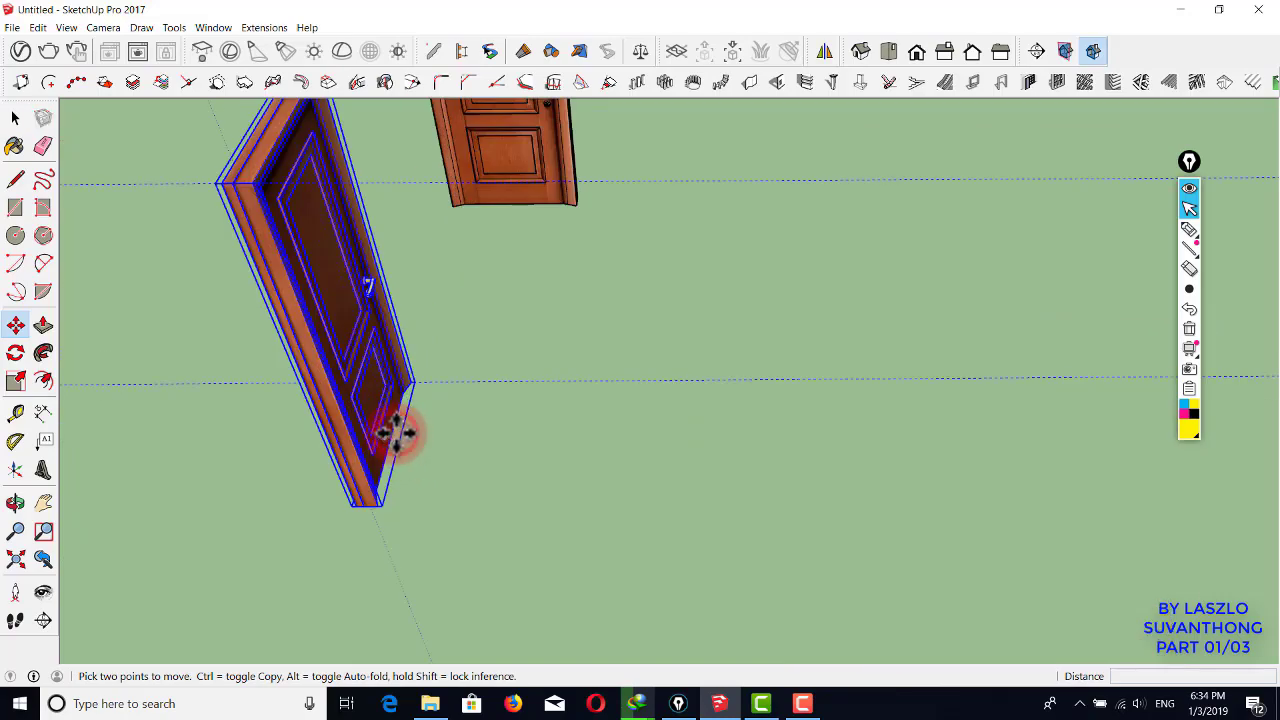
pyautogui.scroll(-3, 714, 386)
pyautogui.click(714, 386)
pyautogui.press('ctrl')
pyautogui.scroll(4, 346, 456)
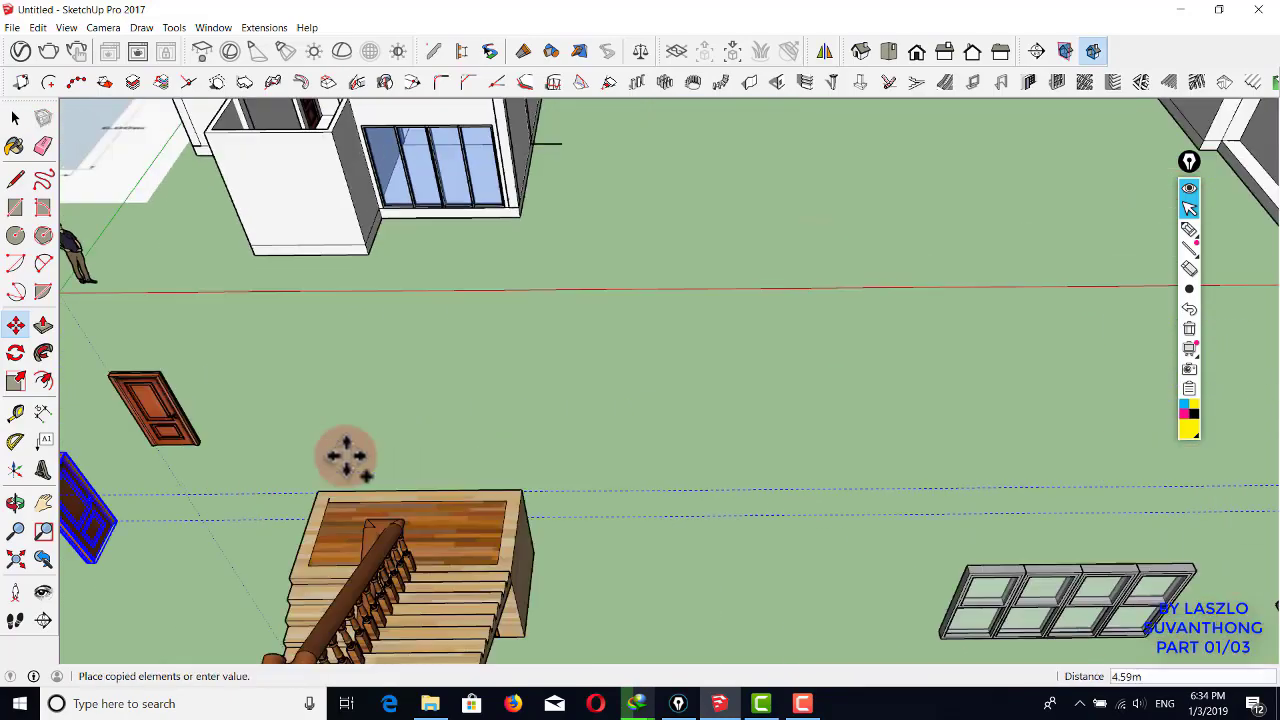
pyautogui.moveTo(346, 456); pyautogui.dragTo(400, 323, button='middle')
pyautogui.scroll(-3, 723, 371)
pyautogui.scroll(4, 368, 250)
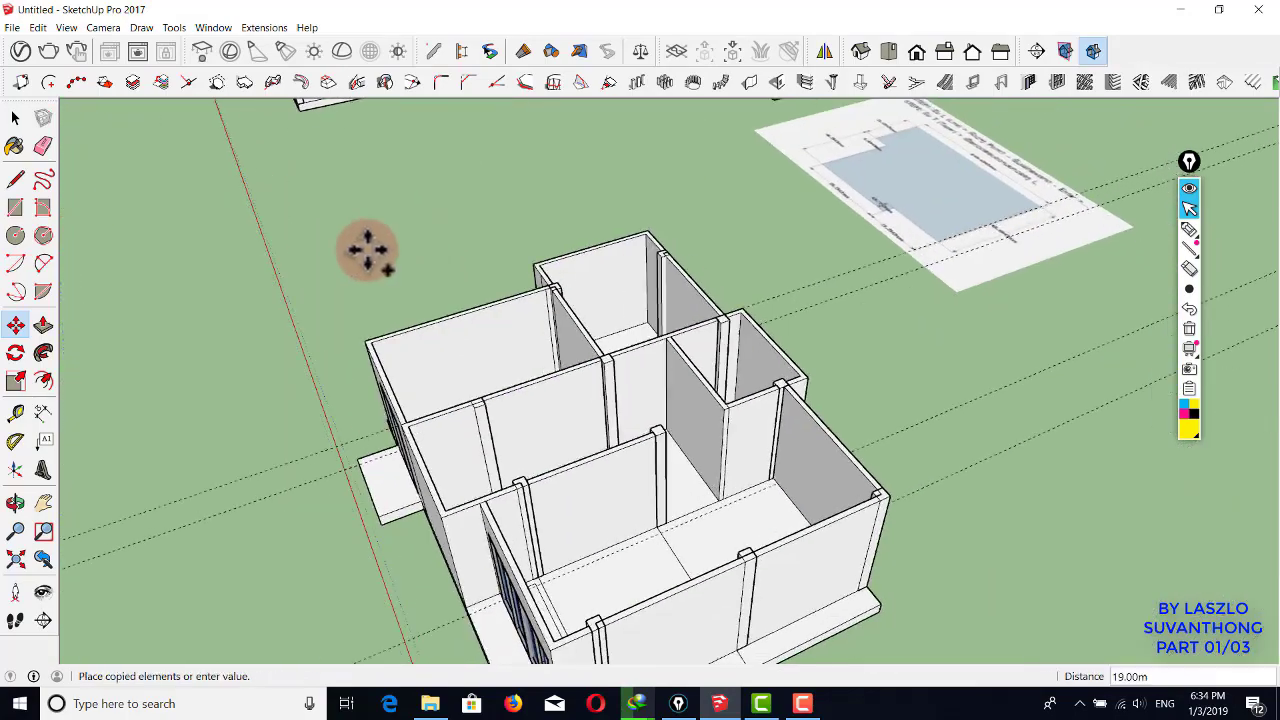
pyautogui.scroll(6, 543, 414)
pyautogui.moveTo(514, 351); pyautogui.dragTo(600, 428, button='middle')
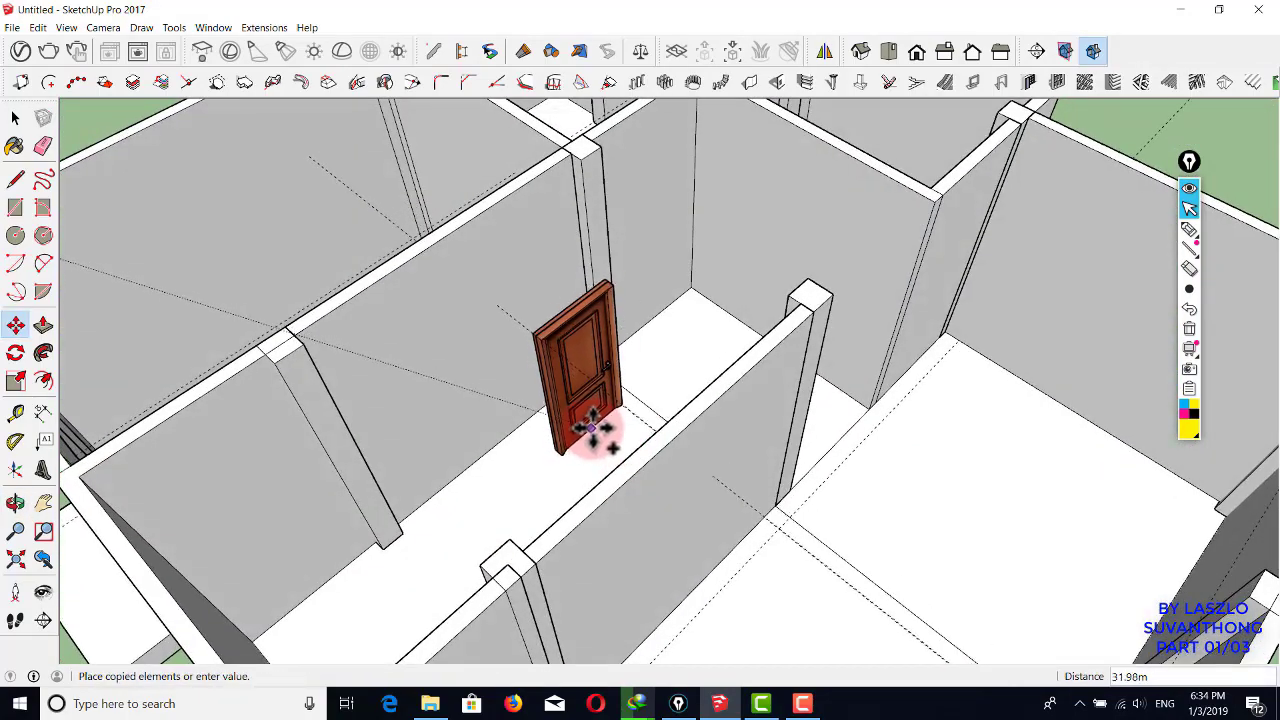
pyautogui.click(600, 430)
# - Copy the placed wooden door farther along the same corridor wall, past the wall column
pyautogui.click(597, 430)
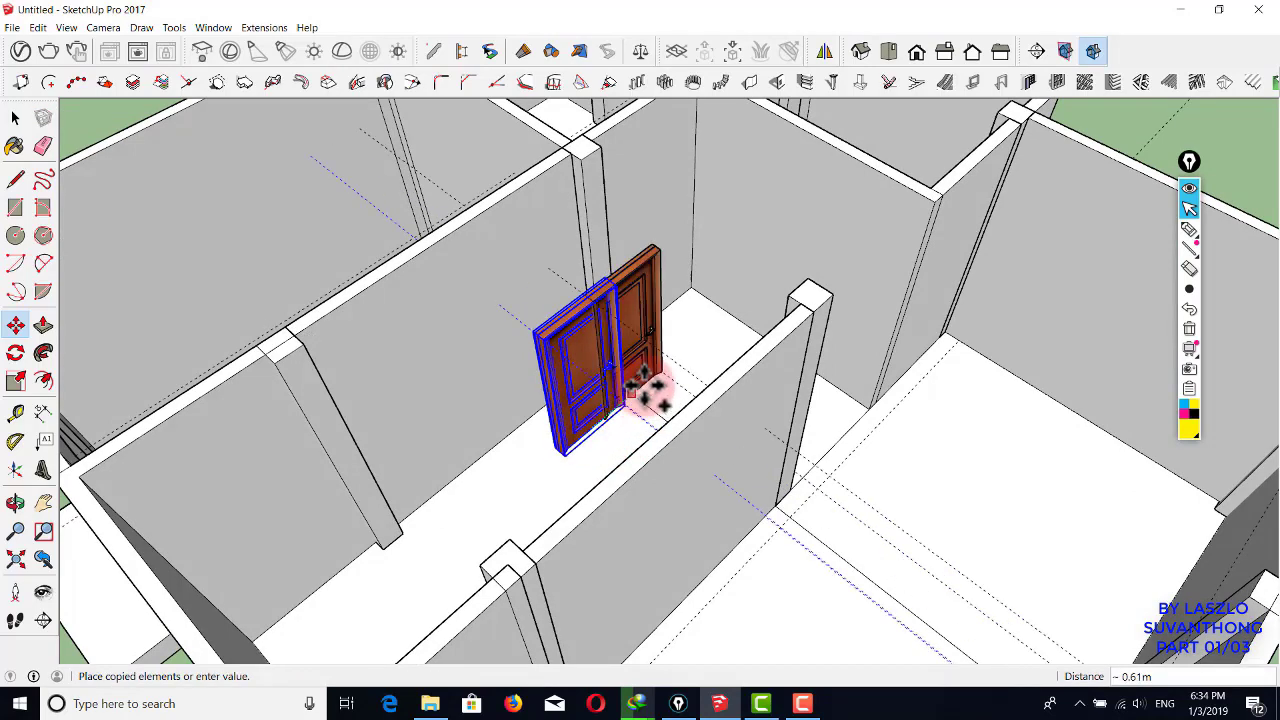
pyautogui.click(686, 347)
pyautogui.press('space')
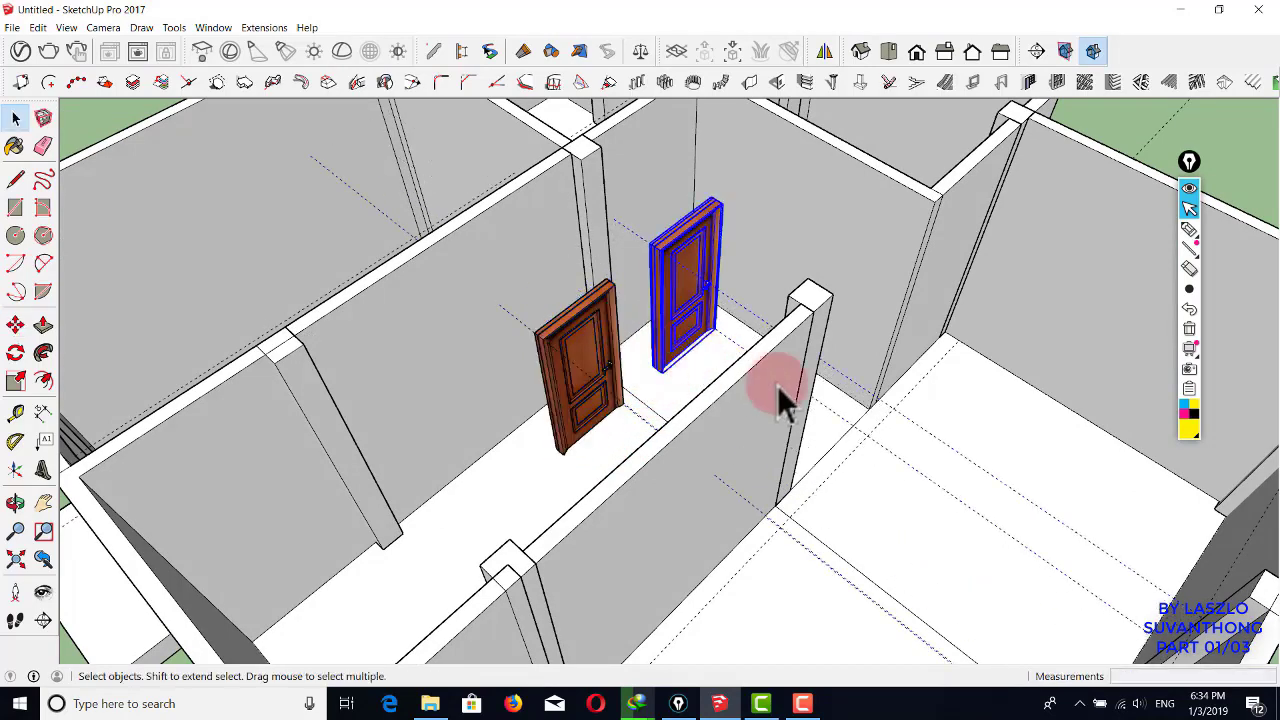
# - Draw a floor rectangle across the 1 m gap between the corridor wall ends and pull it up 3 m to close the wall
pyautogui.moveTo(777, 385); pyautogui.dragTo(719, 427, button='middle')
pyautogui.moveTo(668, 483); pyautogui.dragTo(446, 487, button='middle')
pyautogui.click(446, 487)
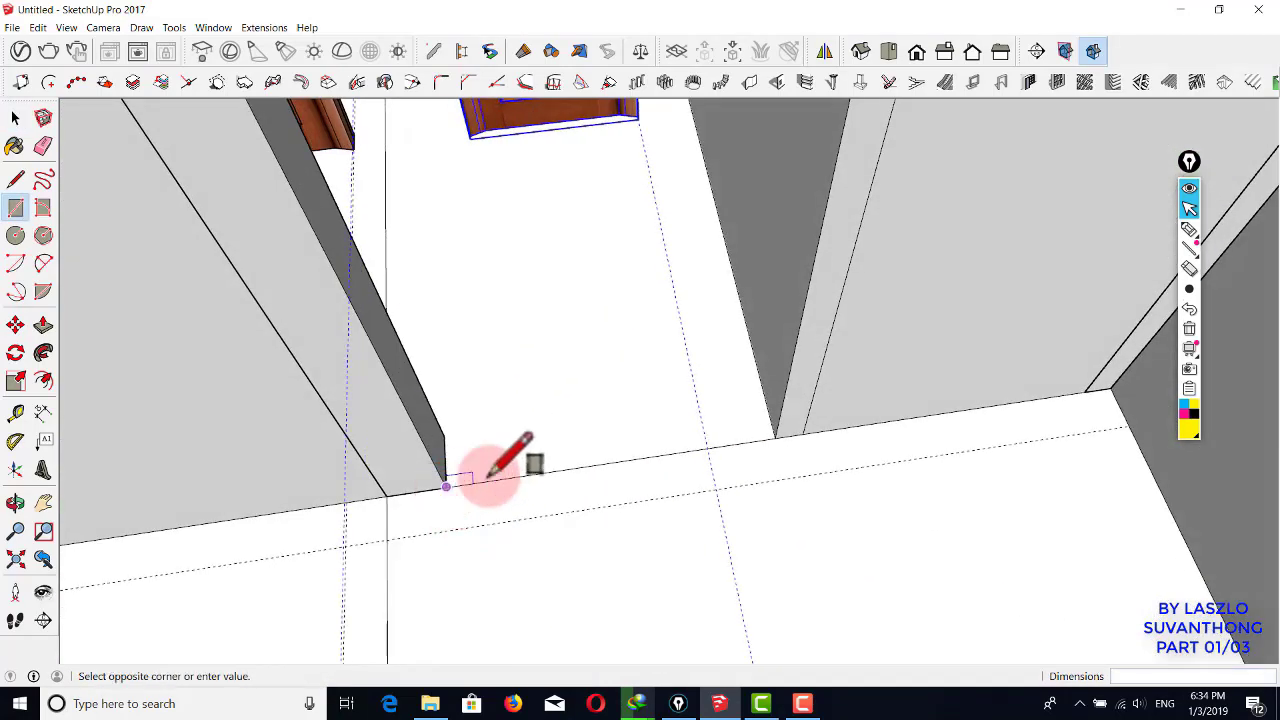
pyautogui.press('Escape')
pyautogui.click(775, 438)
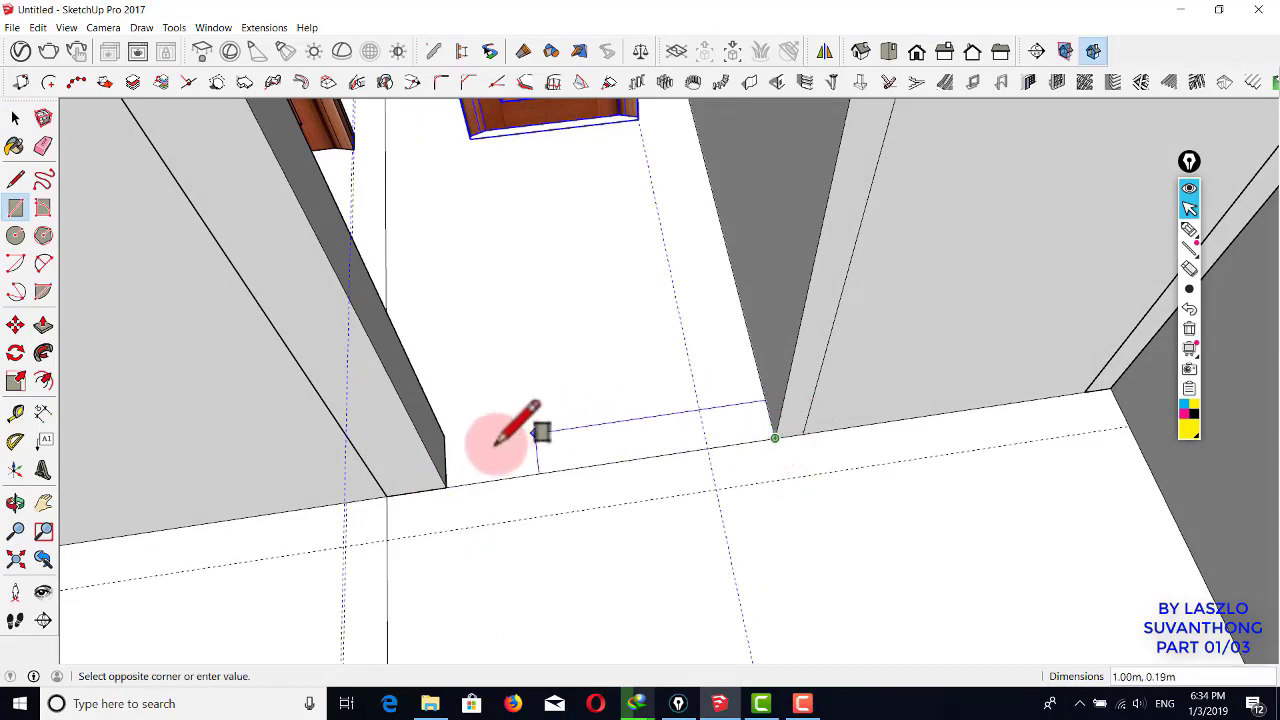
pyautogui.click(447, 475)
pyautogui.press('p')
pyautogui.click(503, 480)
pyautogui.scroll(-5, 514, 323)
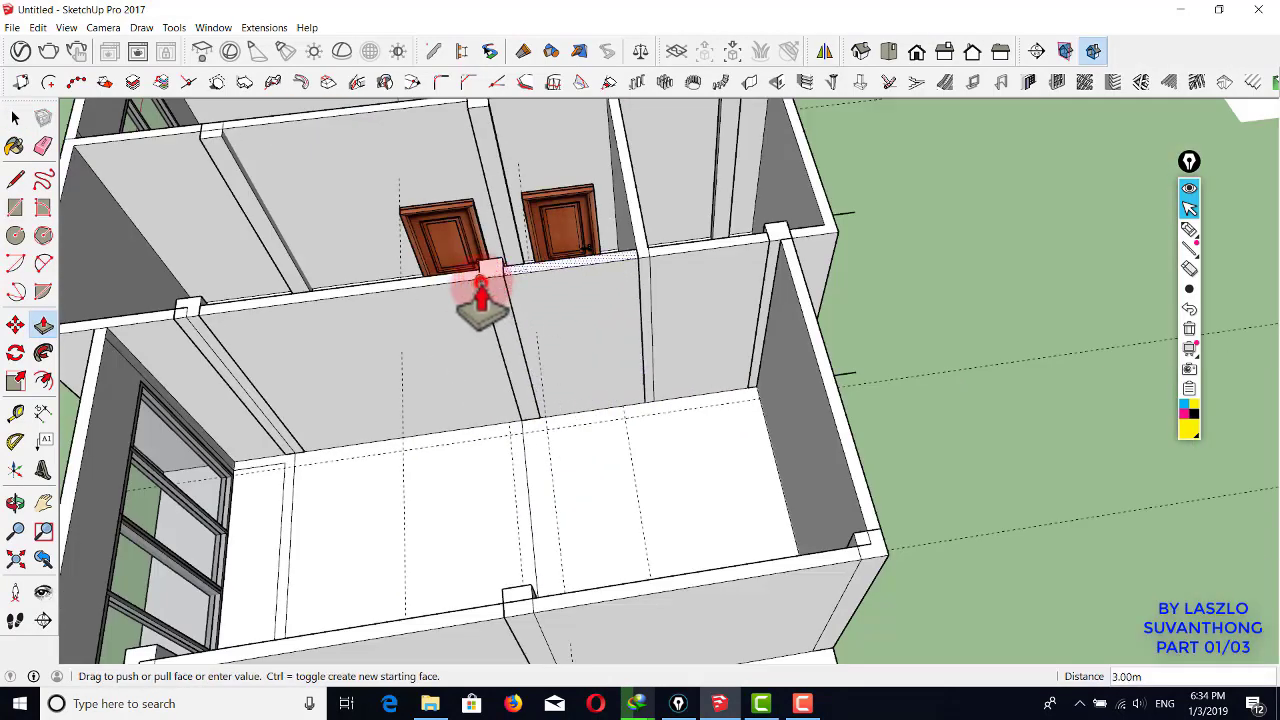
# - Draw a door-sized rectangle on the newly closed wall section, from the guide intersection down to the floor
pyautogui.press('space')
pyautogui.press('r')
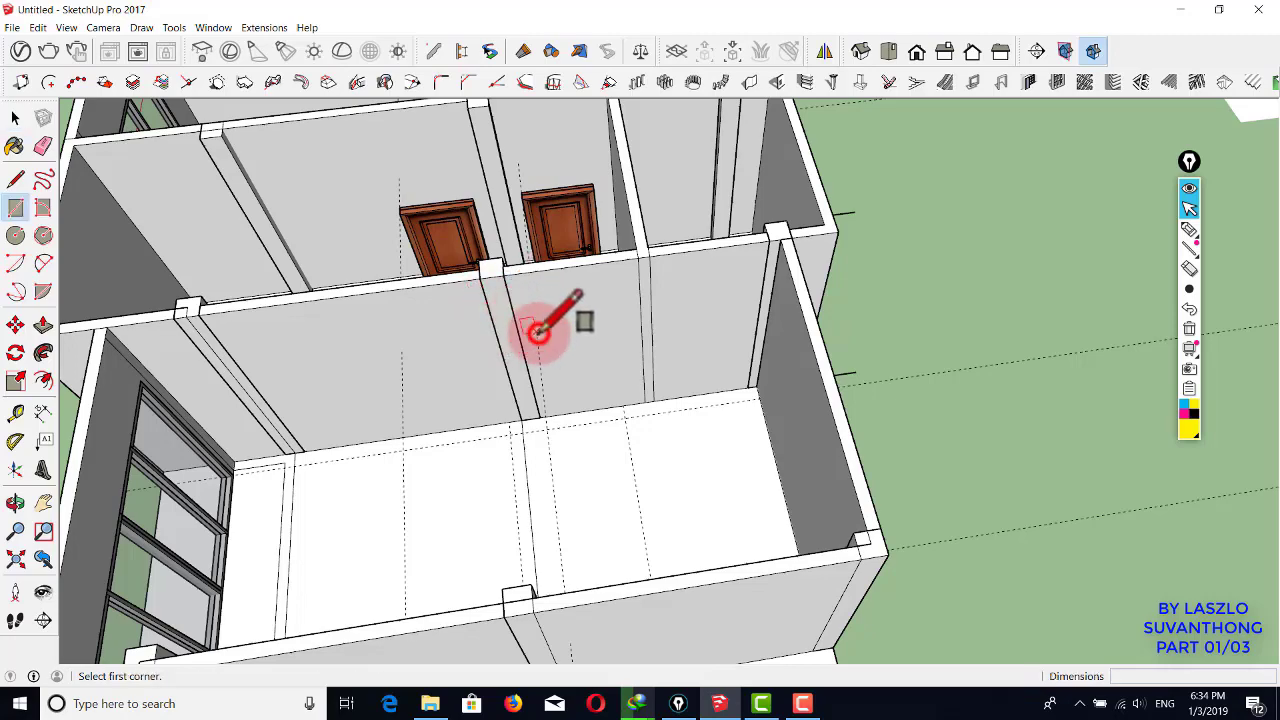
pyautogui.click(536, 332)
pyautogui.click(622, 402)
# - Draw a door-sized rectangle on the front room's side of the corridor wall, behind the nearer wooden door
pyautogui.moveTo(523, 380)
pyautogui.mouseDown(button='middle')
pyautogui.moveTo(471, 277)
pyautogui.moveTo(1006, 309)
pyautogui.moveTo(560, 310)
pyautogui.moveTo(757, 323)
pyautogui.mouseUp(button='middle')
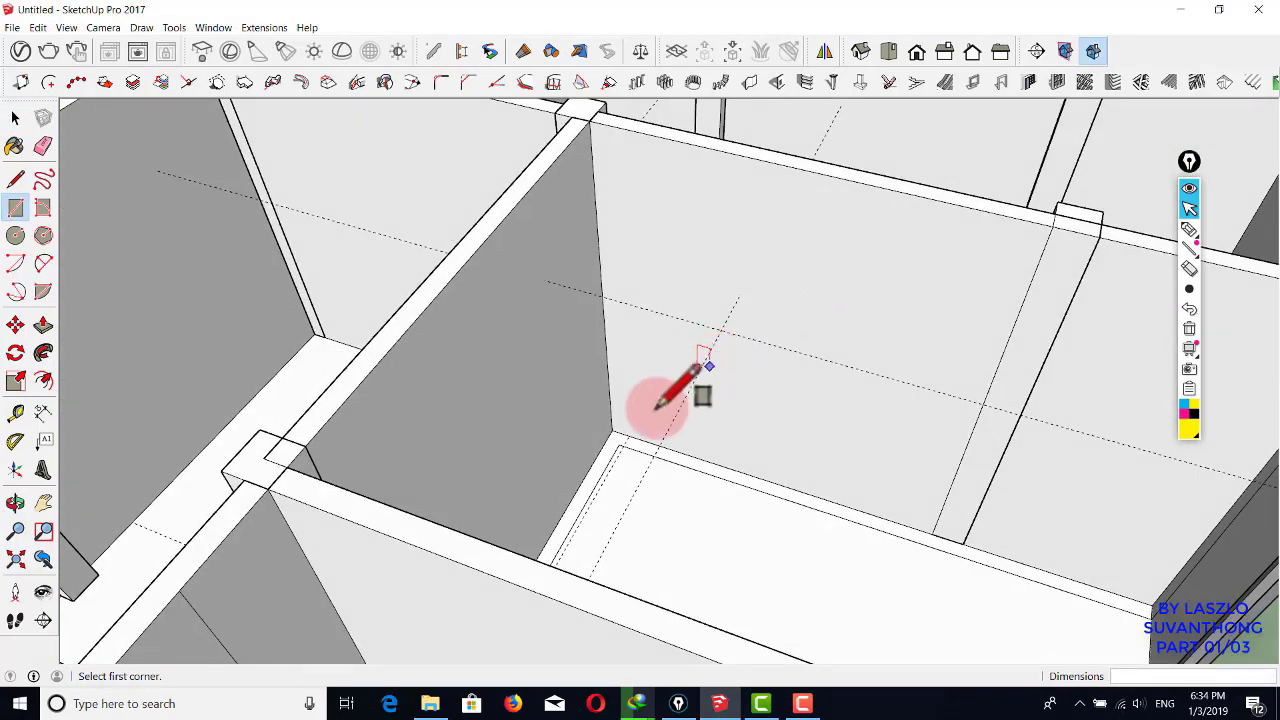
pyautogui.click(627, 436)
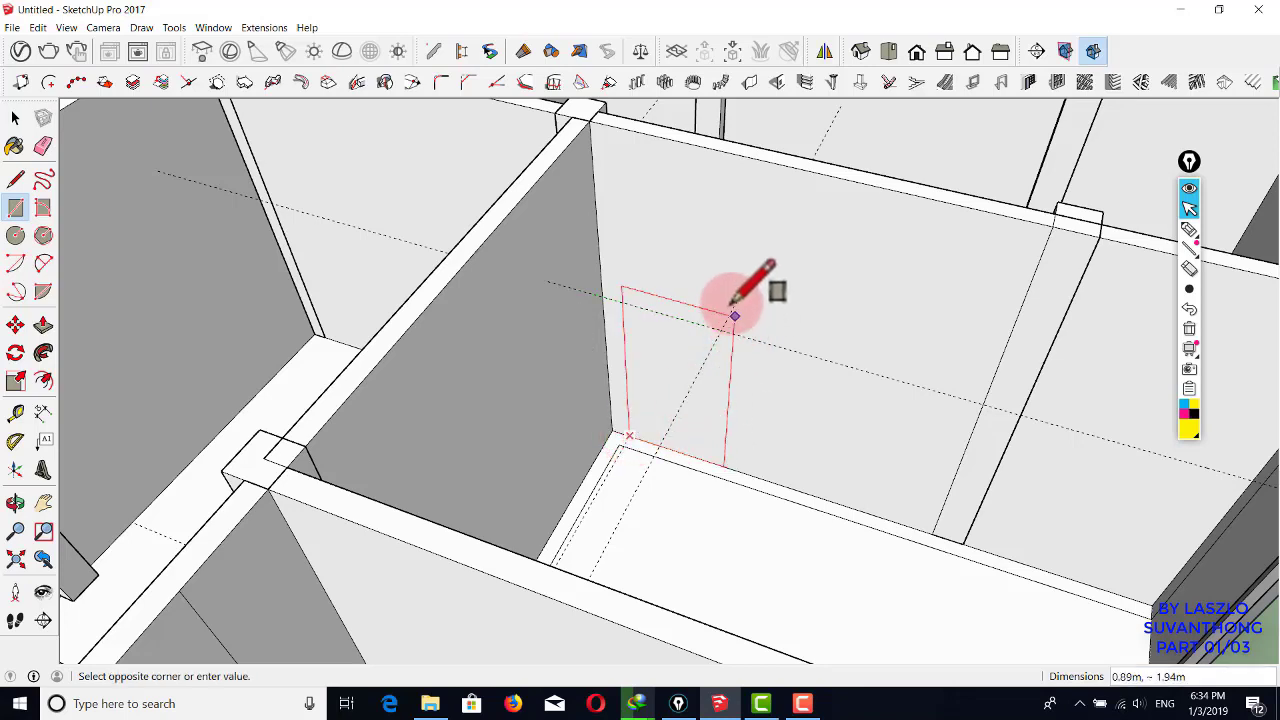
pyautogui.click(737, 295)
pyautogui.press('space')
# - Delete the two stray floor edges running along the walls in the front room's corner
pyautogui.click(728, 480)
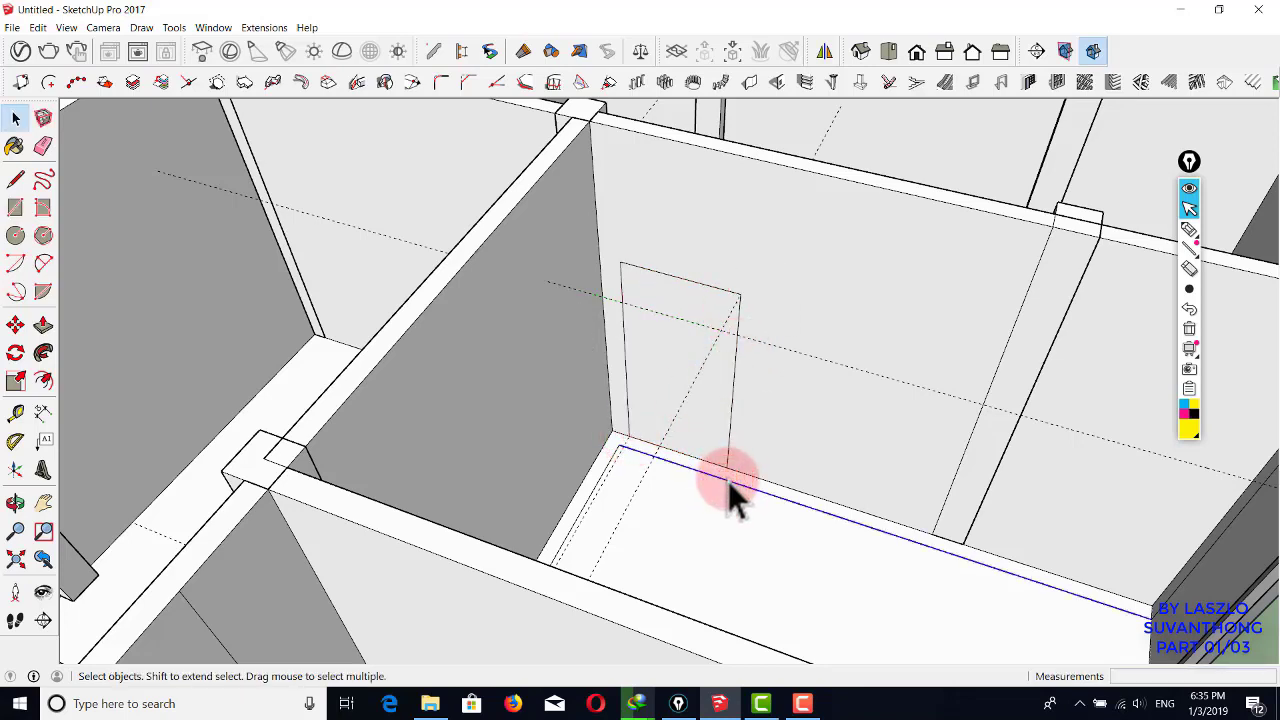
pyautogui.press('Delete')
pyautogui.click(610, 466)
pyautogui.press('Delete')
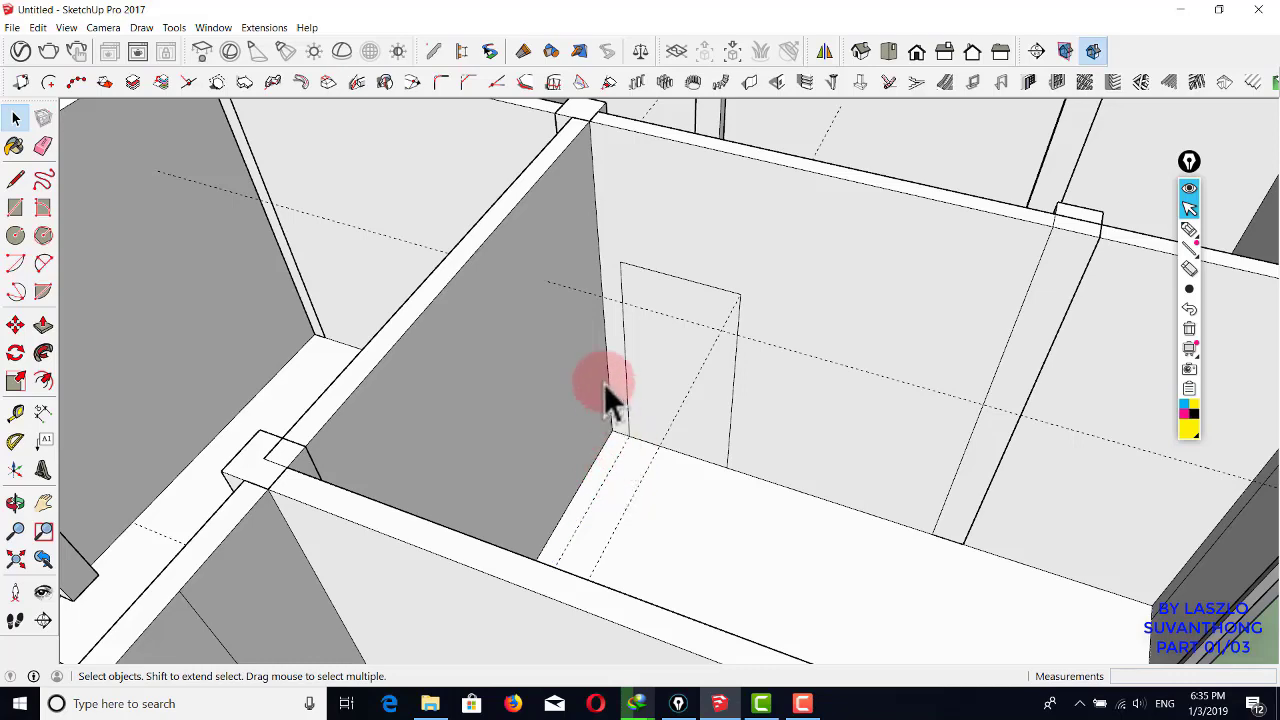
# - Draw a door-sized rectangle on the adjacent back room's wall, from the floor guide up behind the farther wooden door
pyautogui.moveTo(522, 292); pyautogui.dragTo(773, 337, button='middle')
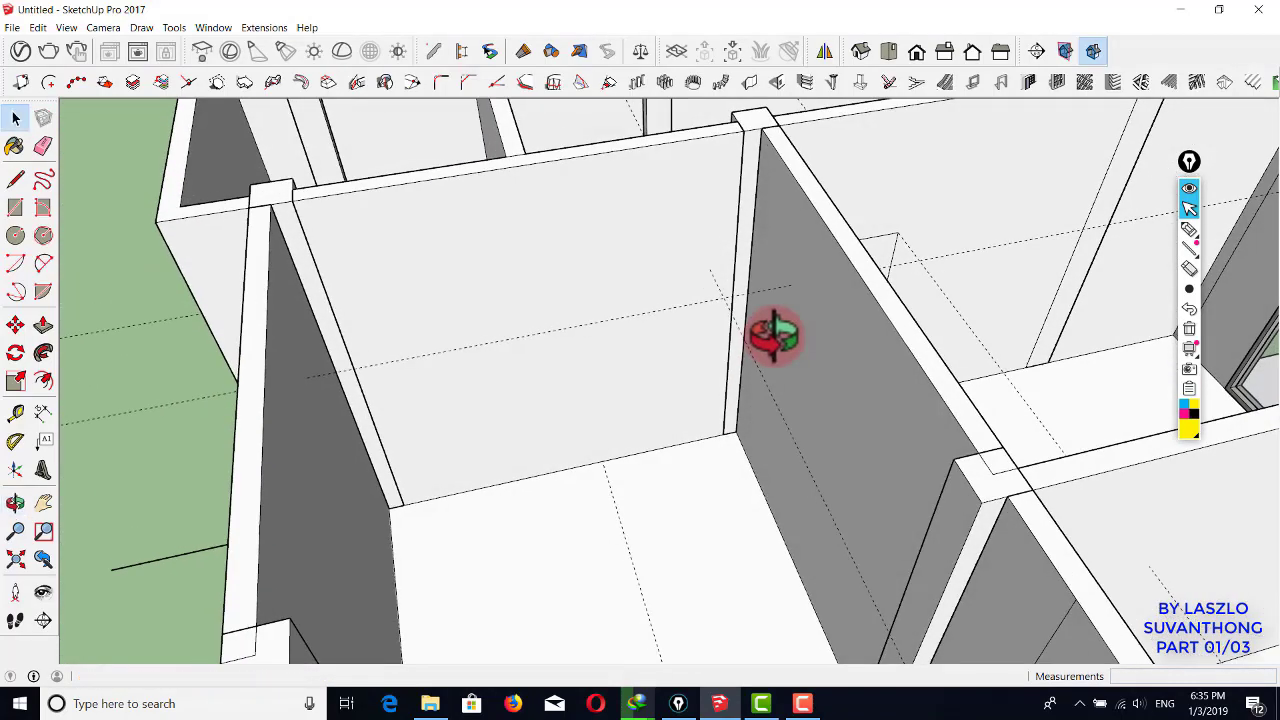
pyautogui.press('r')
pyautogui.click(601, 462)
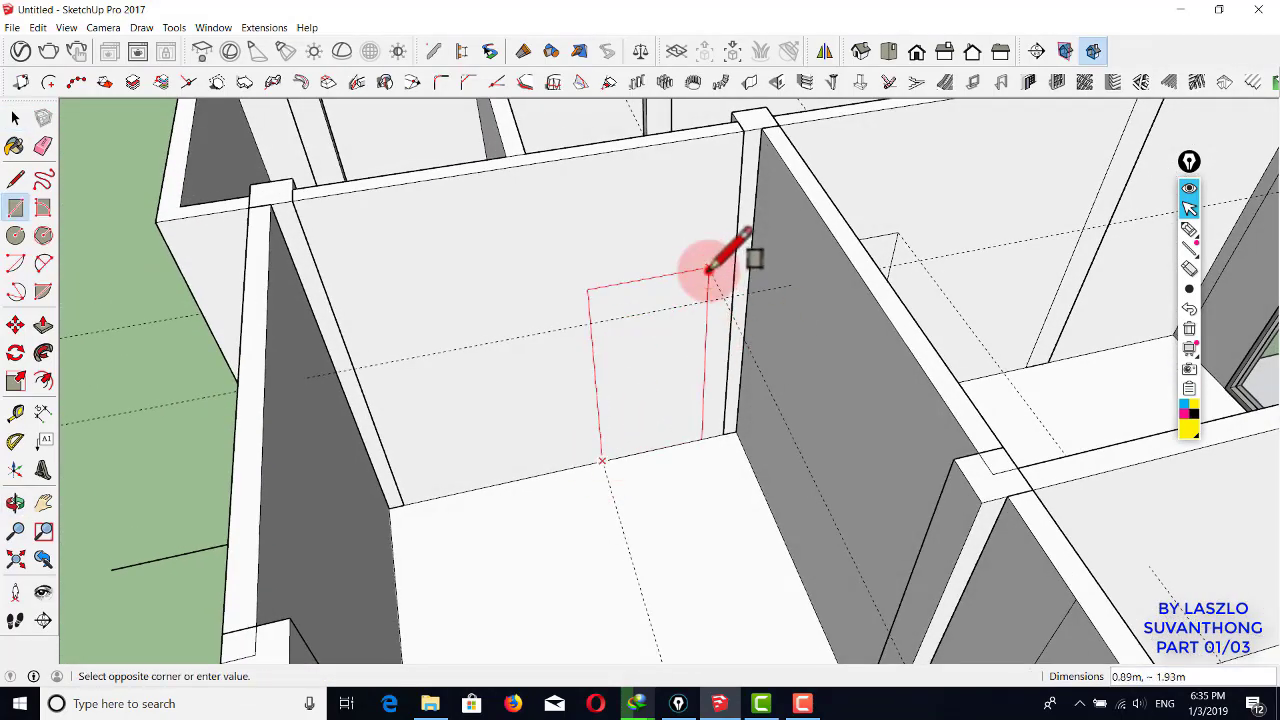
pyautogui.click(714, 254)
pyautogui.press('space')
# - Push the two rectangles behind the corridor doors 0.12 m through the wall to cut their openings
pyautogui.moveTo(851, 270); pyautogui.dragTo(726, 303, button='middle')
pyautogui.press('p')
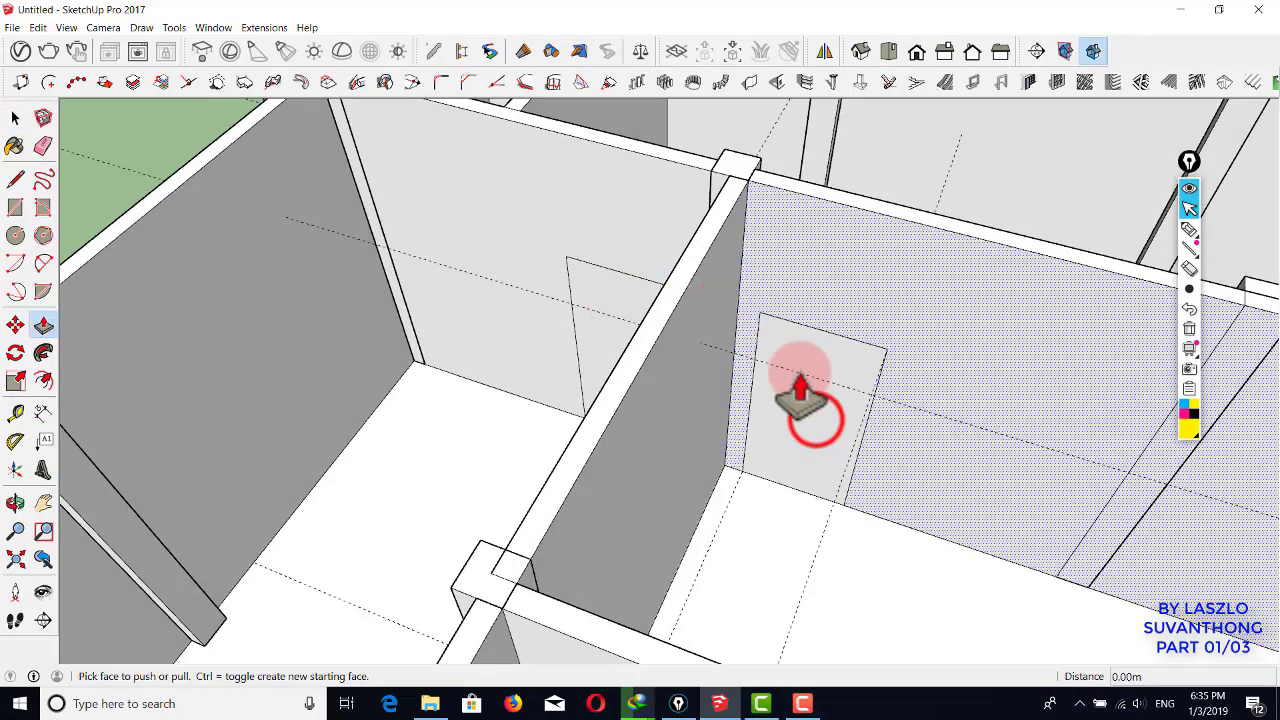
pyautogui.click(808, 388)
pyautogui.click(812, 405)
pyautogui.click(608, 330)
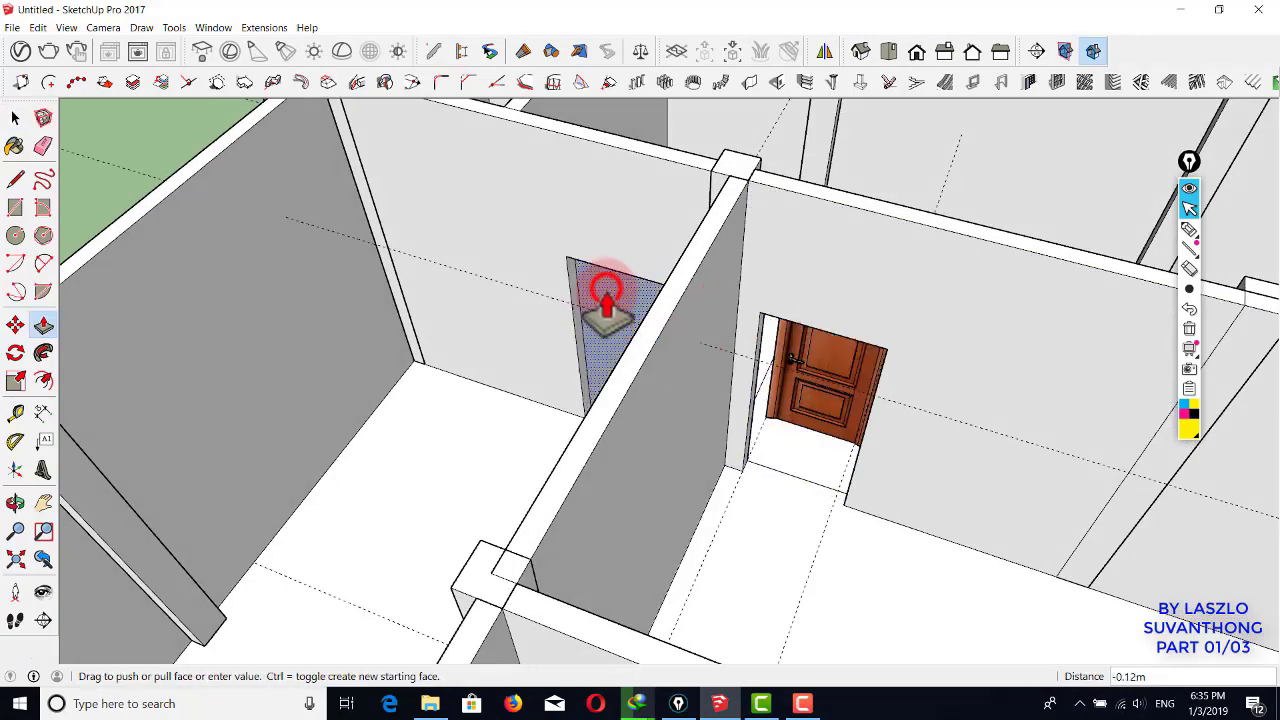
pyautogui.click(608, 291)
# - Push the rectangle on the newly closed wall section through the wall to cut its door opening
pyautogui.moveTo(694, 243); pyautogui.dragTo(755, 368, button='middle')
pyautogui.click(755, 370)
pyautogui.click(753, 350)
pyautogui.press('space')
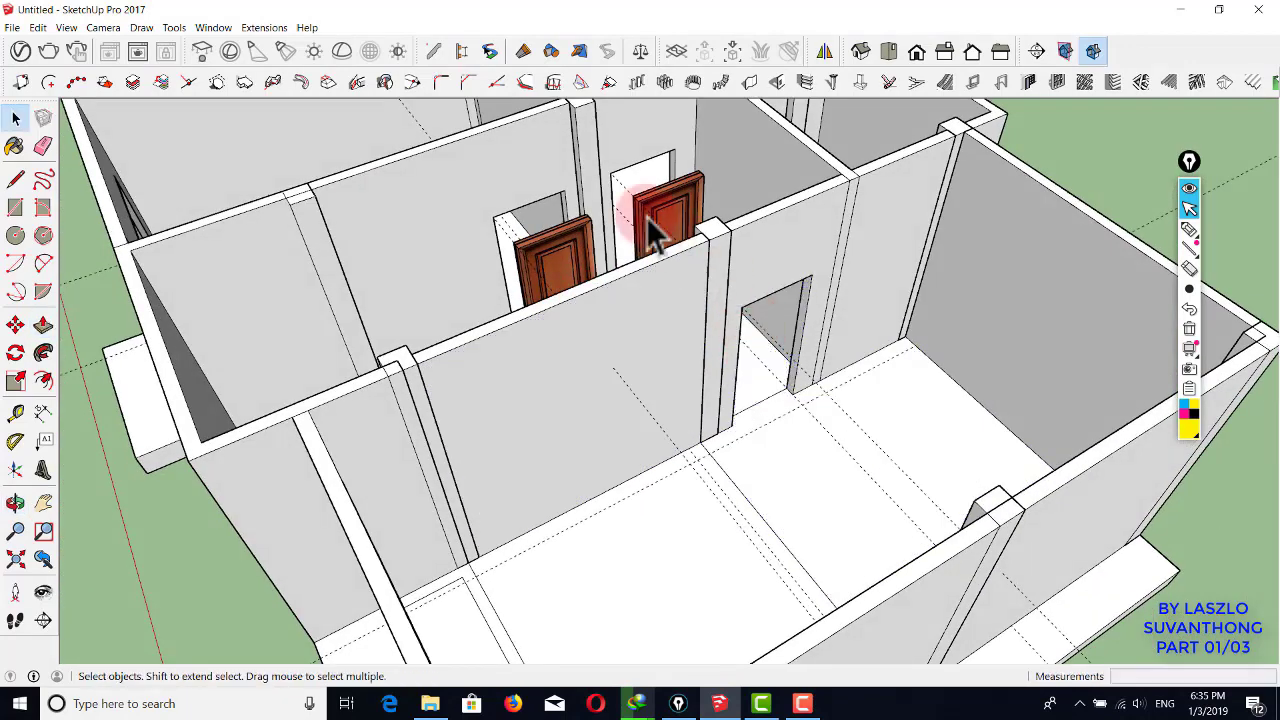
# - Move the farther wooden door by its upper corner about 0.62 m into its wall opening
pyautogui.scroll(3, 651, 229)
pyautogui.press('m')
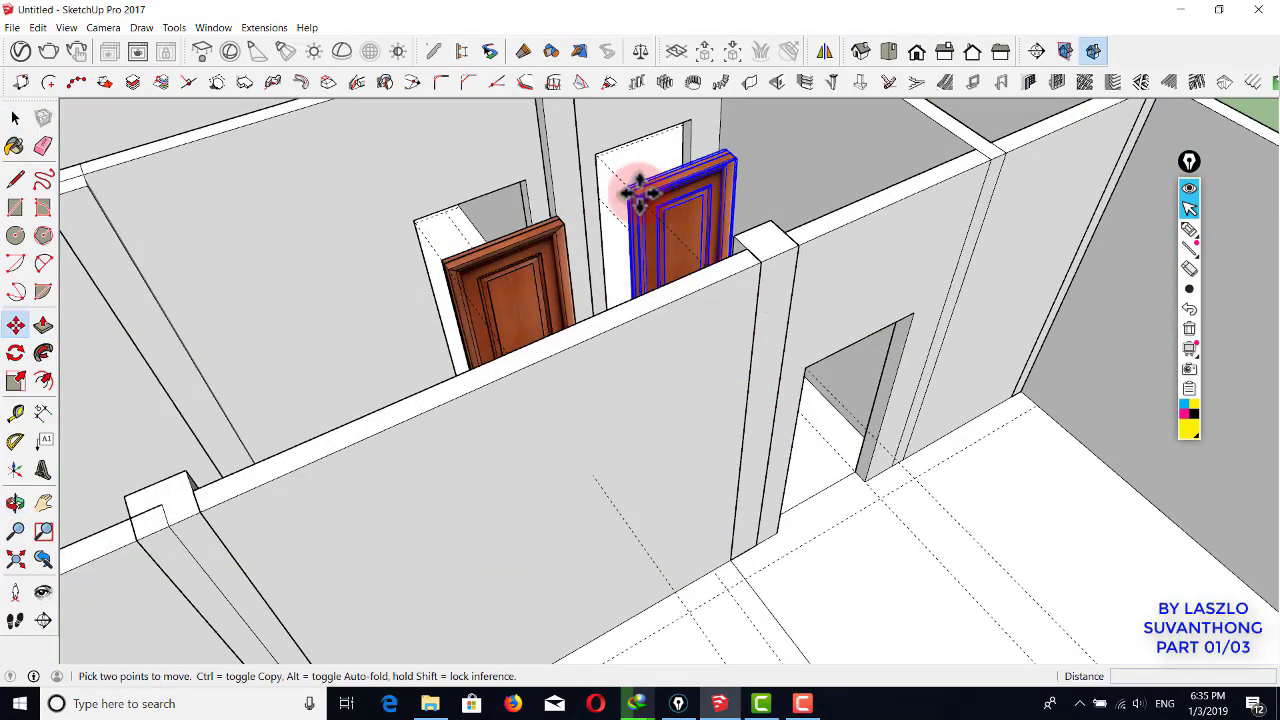
pyautogui.click(637, 197)
pyautogui.click(591, 157)
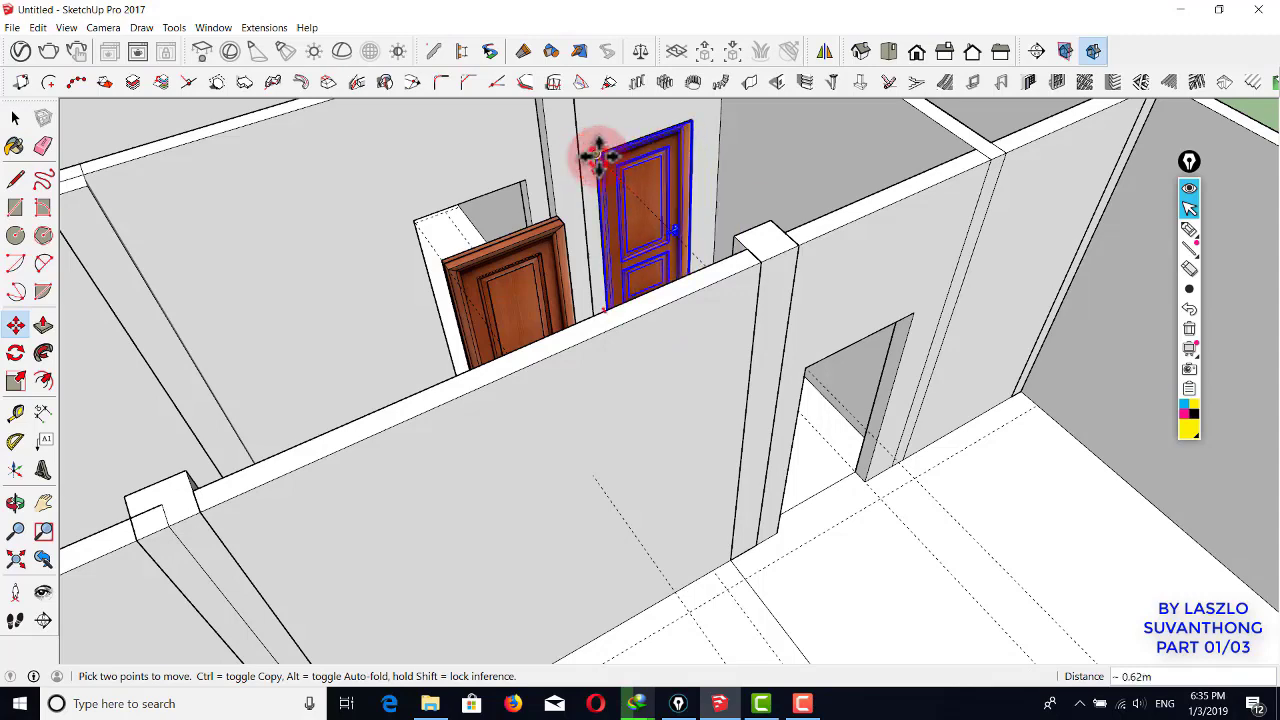
pyautogui.press('space')
# - Move the nearer wooden door by its upper corner about 0.62 m into its wall opening
pyautogui.click(460, 286)
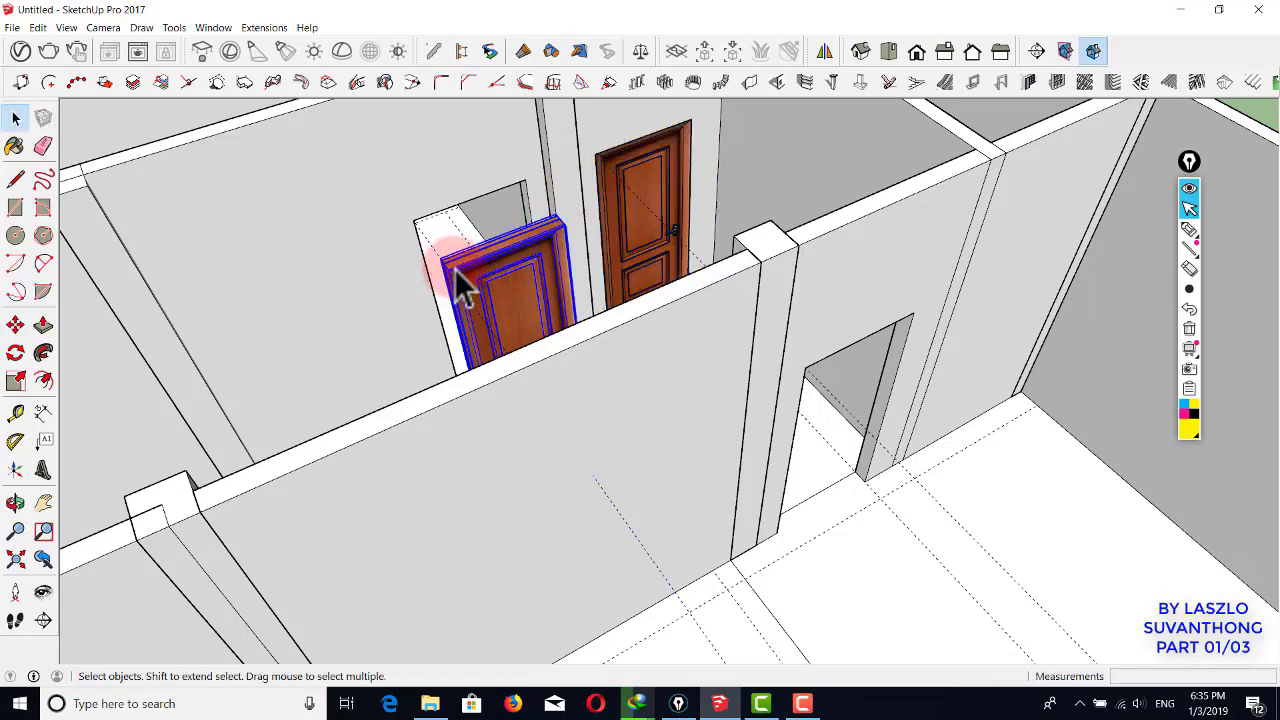
pyautogui.click(410, 220)
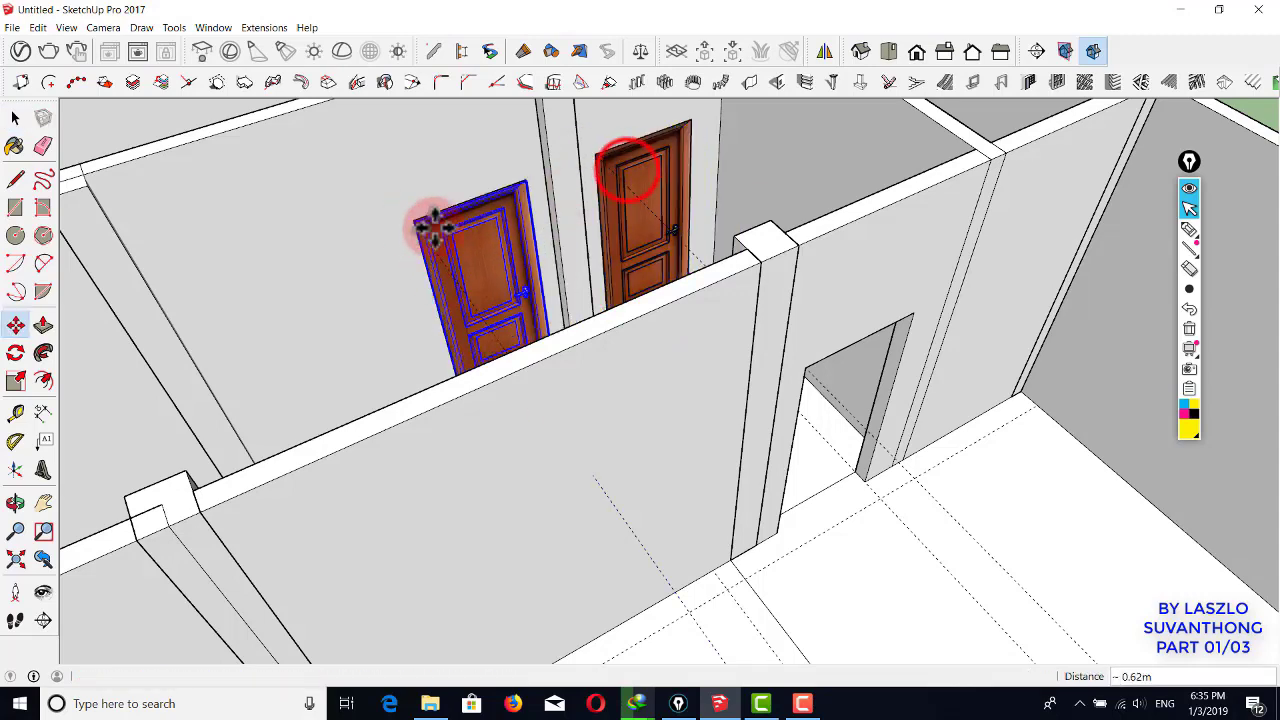
pyautogui.press('space')
# - Copy the farther fitted door by its upper corner into the opening in the opposite corridor wall
pyautogui.click(604, 160)
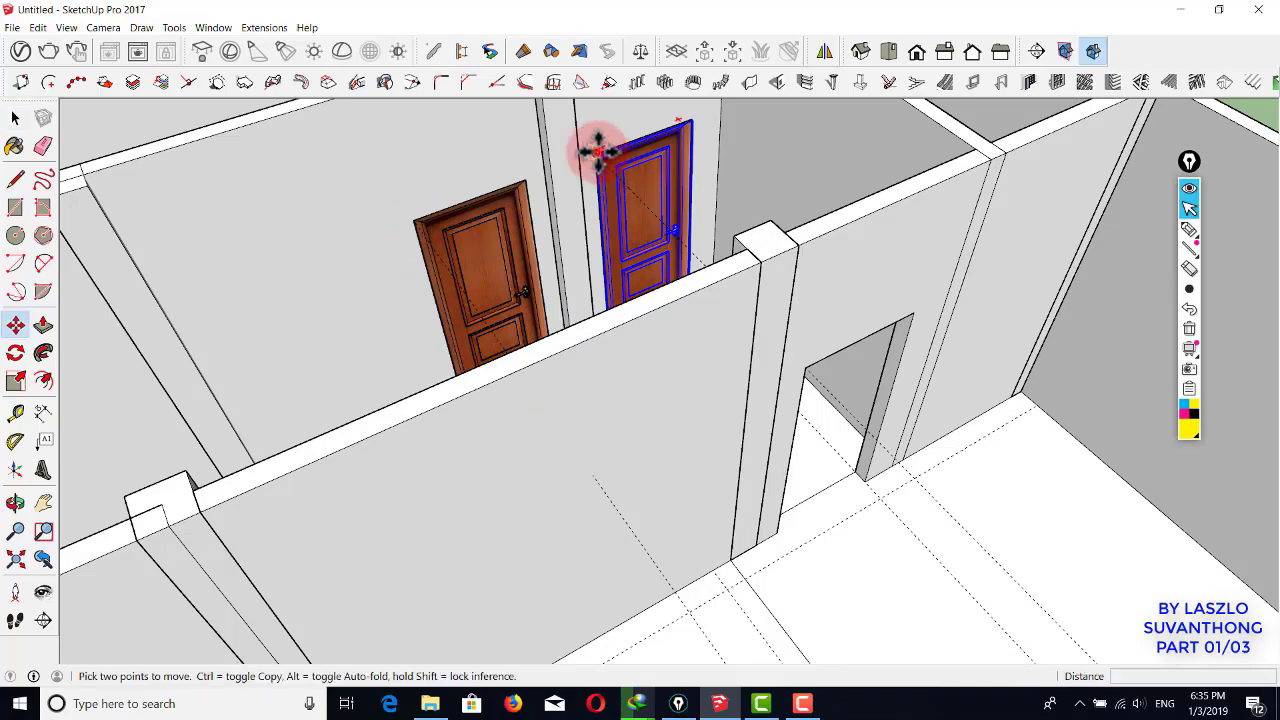
pyautogui.click(800, 357)
pyautogui.press('space')
# - Copy the front-facing wooden door beside the staircase onto the corridor floor of the second house
pyautogui.moveTo(800, 357); pyautogui.dragTo(765, 305, button='middle')
pyautogui.scroll(-10, 823, 344)
pyautogui.scroll(3, 765, 305)
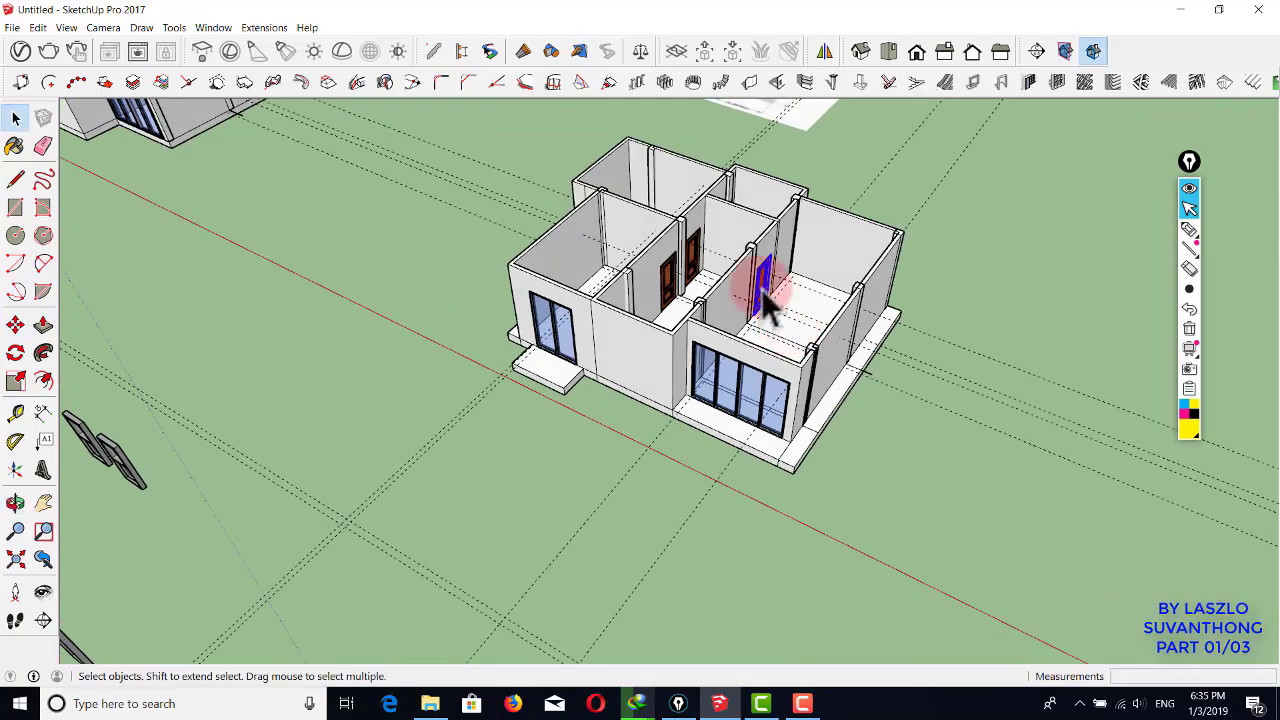
pyautogui.scroll(5, 765, 305)
pyautogui.keyDown('shift'); pyautogui.moveTo(471, 343); pyautogui.dragTo(534, 371, button='middle'); pyautogui.keyUp('shift')
pyautogui.scroll(-5, 395, 375)
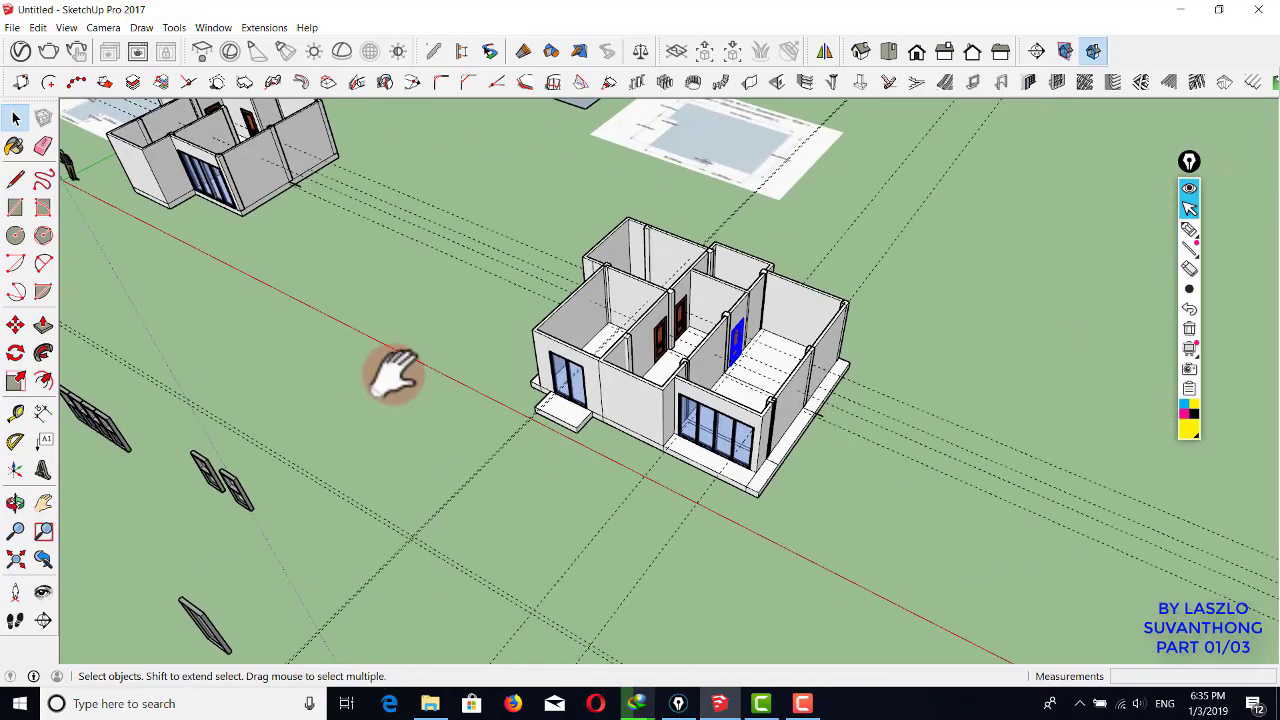
pyautogui.keyDown('shift'); pyautogui.moveTo(395, 375); pyautogui.dragTo(610, 372, button='middle'); pyautogui.keyUp('shift')
pyautogui.click(783, 371)
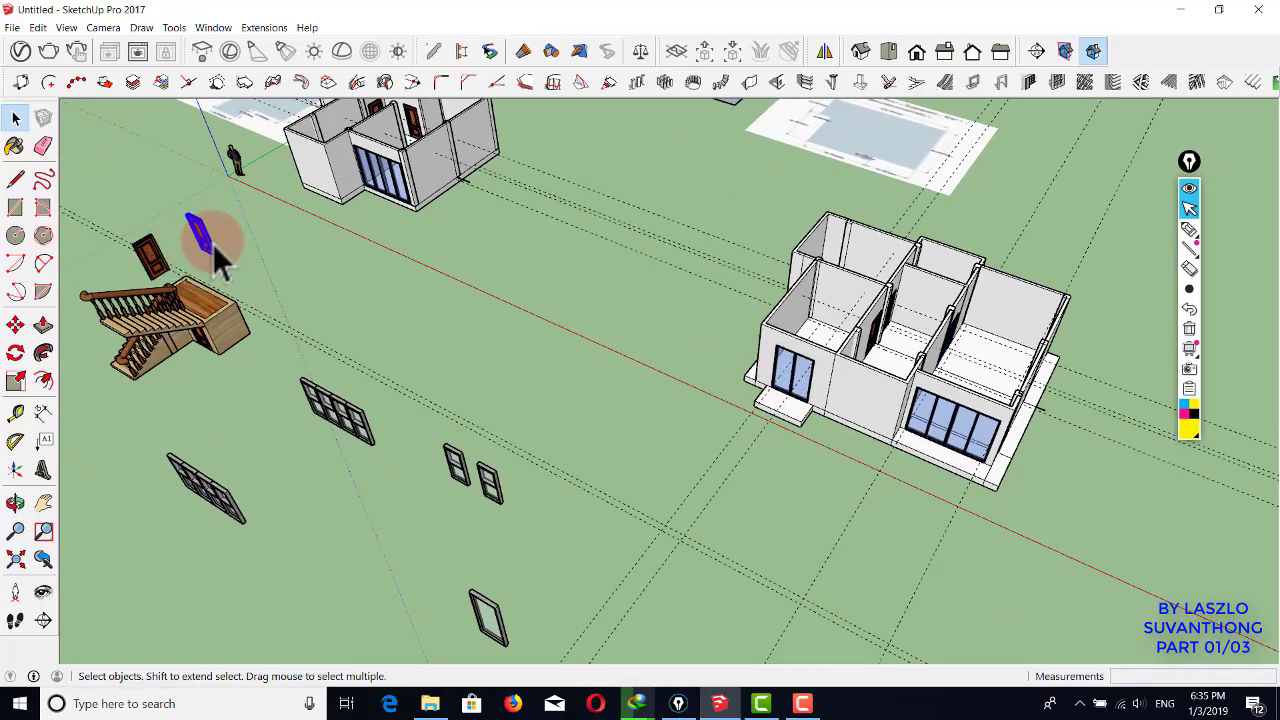
pyautogui.press('m')
pyautogui.scroll(8, 220, 250)
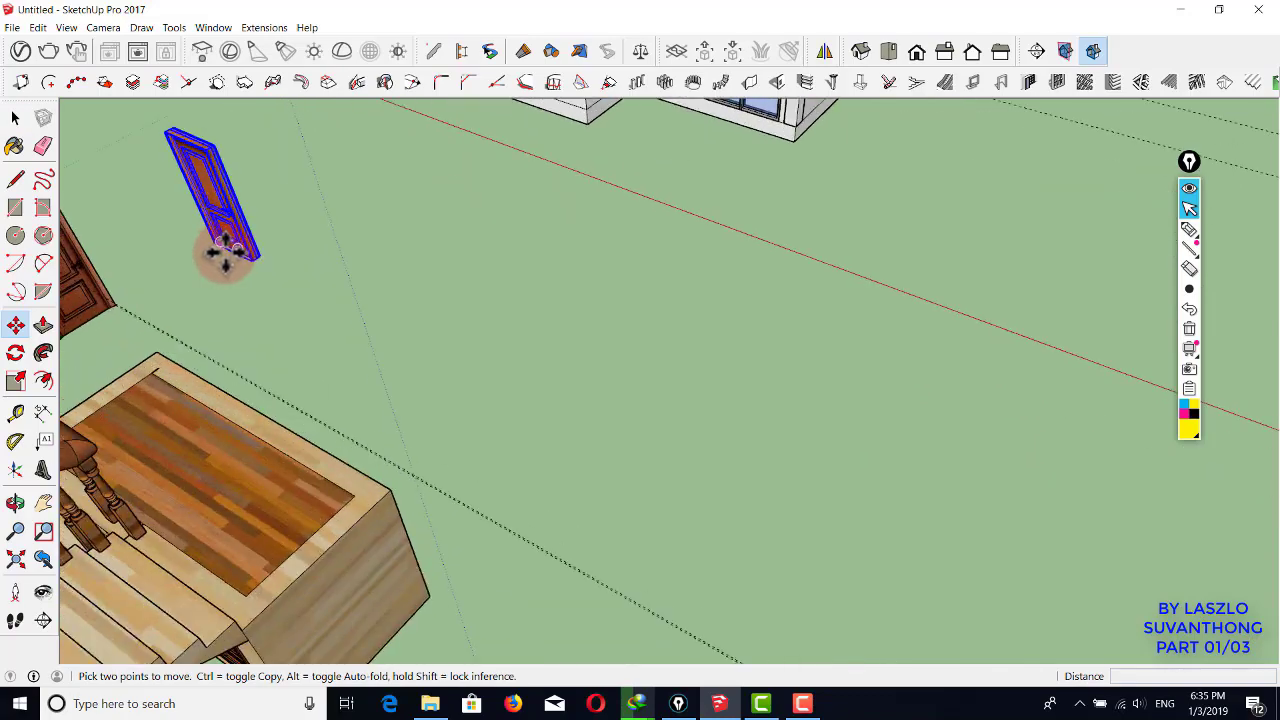
pyautogui.click(229, 256)
pyautogui.scroll(-5, 571, 277)
pyautogui.moveTo(880, 334); pyautogui.dragTo(763, 308, button='middle')
pyautogui.scroll(5, 763, 308)
pyautogui.scroll(5, 763, 308)
pyautogui.moveTo(829, 334); pyautogui.dragTo(780, 213, button='middle')
pyautogui.scroll(-3, 763, 394)
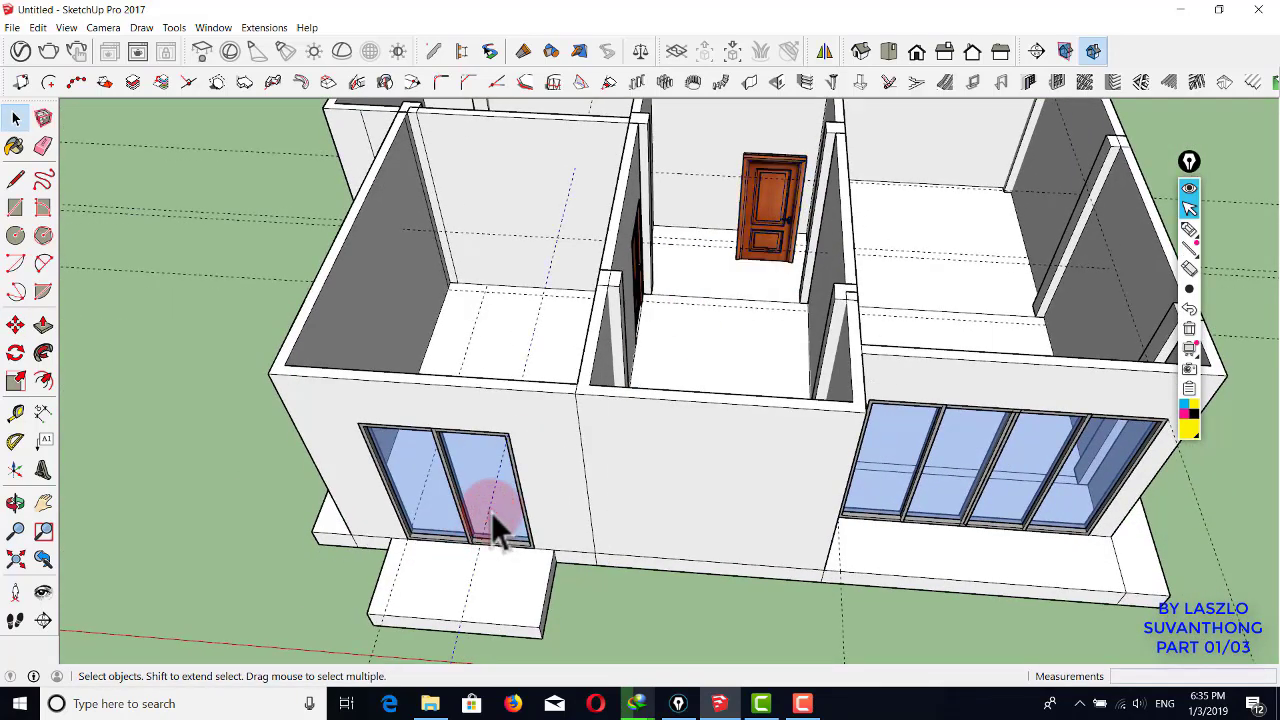
pyautogui.press('m')
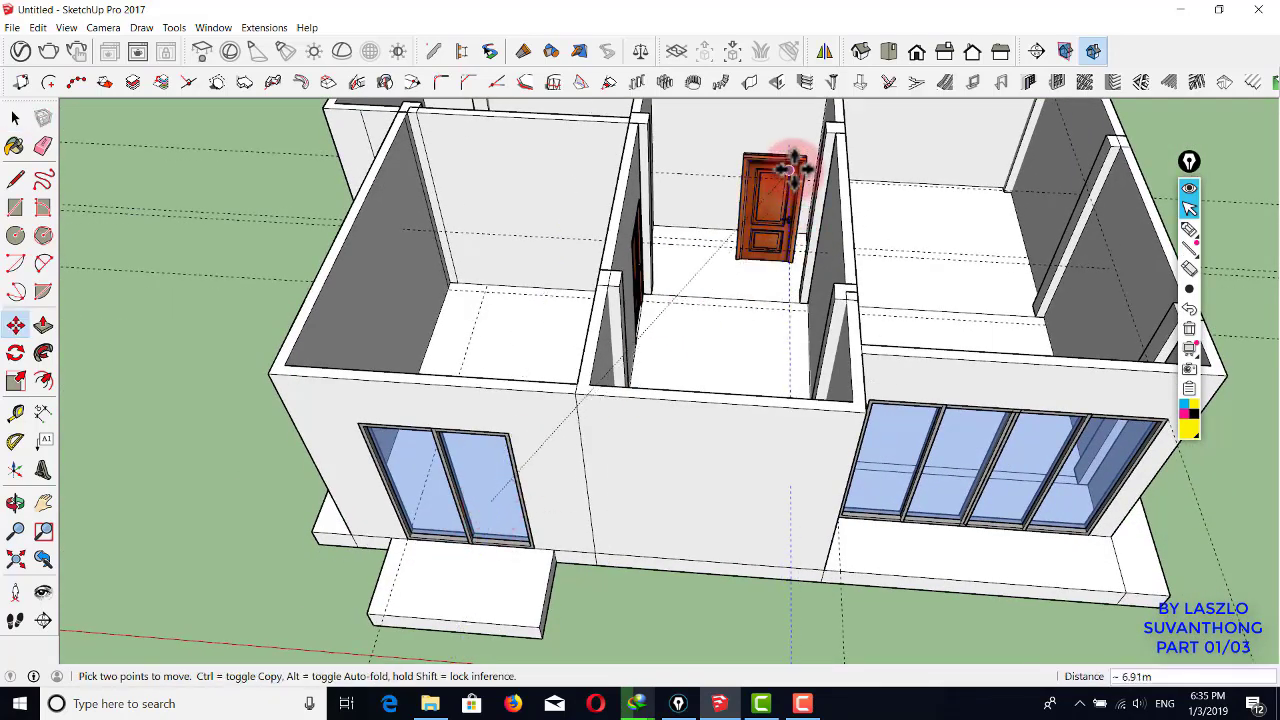
pyautogui.scroll(5, 792, 168)
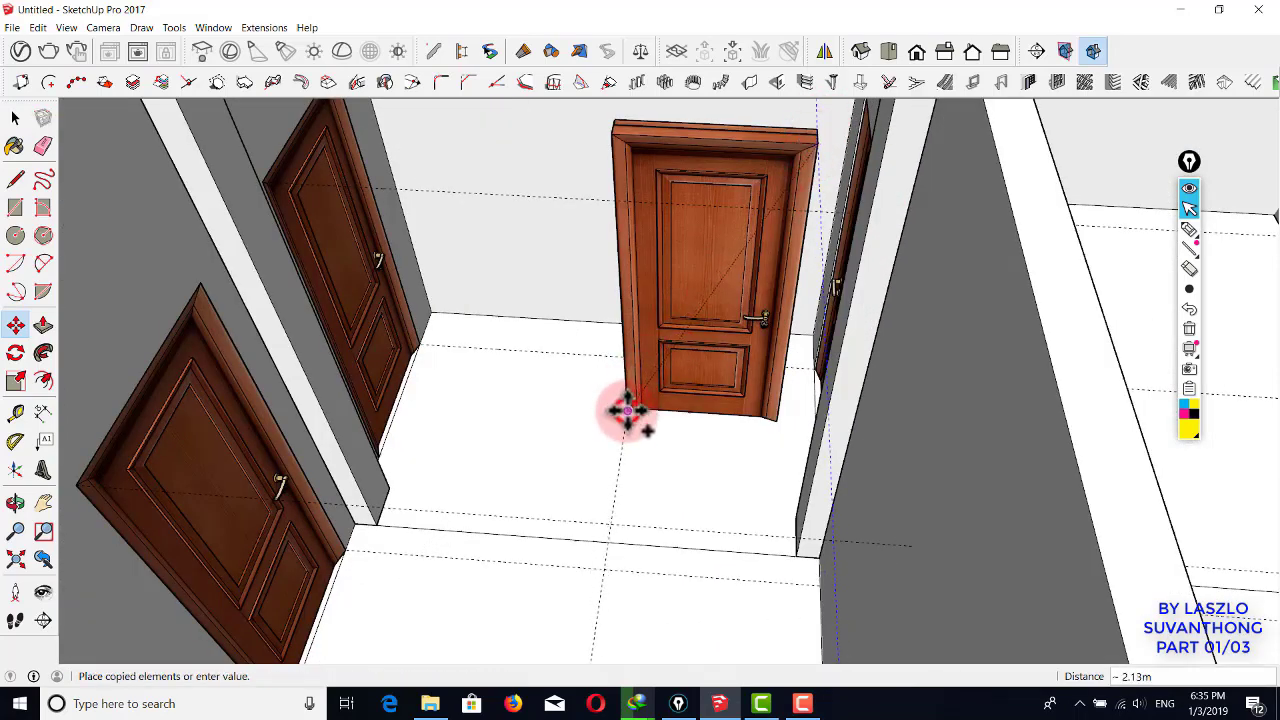
pyautogui.press('Escape')
pyautogui.press('space')
# - Cut a door opening through the wall at the corridor's end, from the guide intersection down to the floor of the small room
pyautogui.scroll(-5, 674, 400)
pyautogui.moveTo(717, 375)
pyautogui.mouseDown(button='middle')
pyautogui.moveTo(294, 380)
pyautogui.moveTo(804, 336)
pyautogui.moveTo(500, 406)
pyautogui.moveTo(594, 271)
pyautogui.mouseUp(button='middle')
pyautogui.scroll(5, 686, 394)
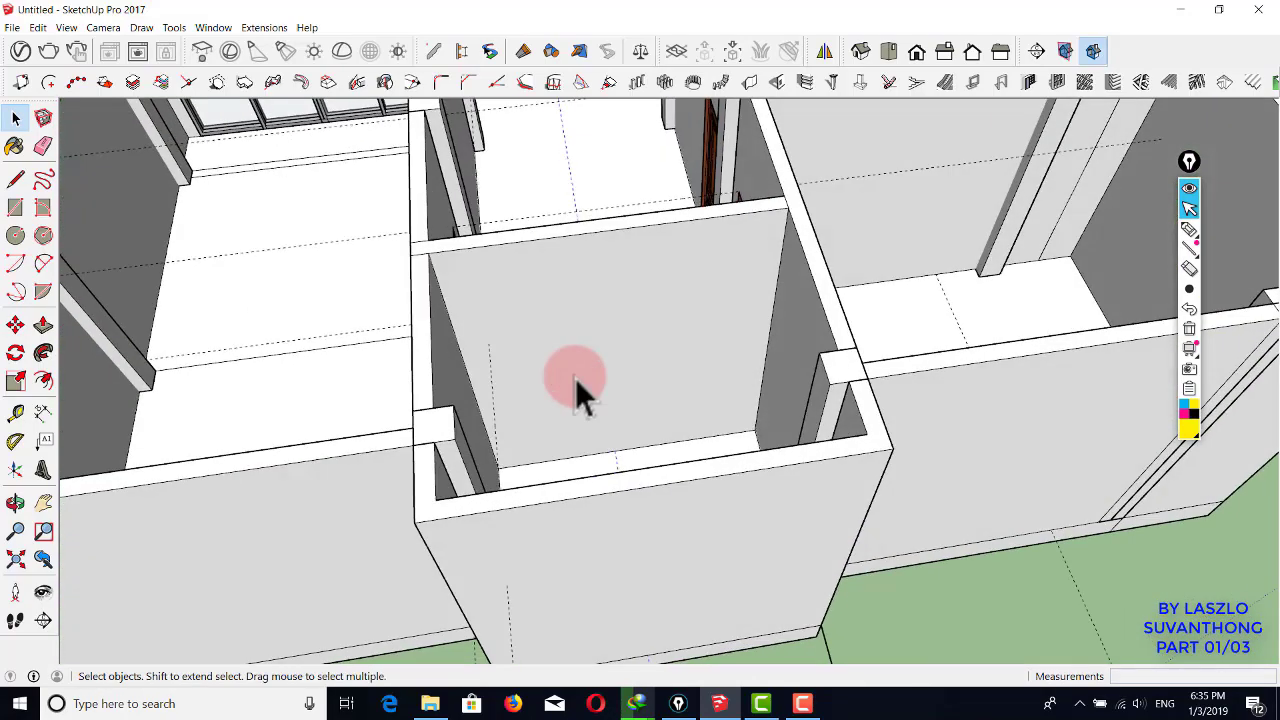
pyautogui.press('r')
pyautogui.click(488, 343)
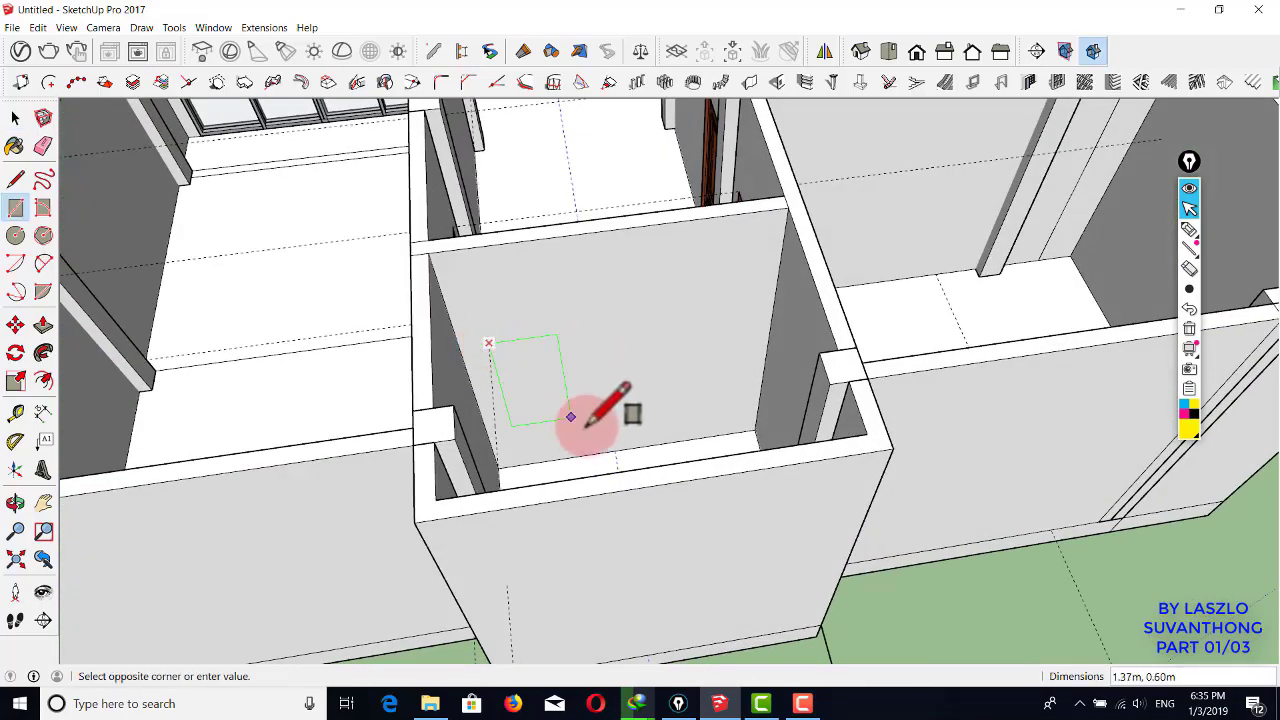
pyautogui.click(616, 448)
pyautogui.press('space')
pyautogui.press('p')
pyautogui.moveTo(586, 432); pyautogui.dragTo(573, 388)
pyautogui.press('space')
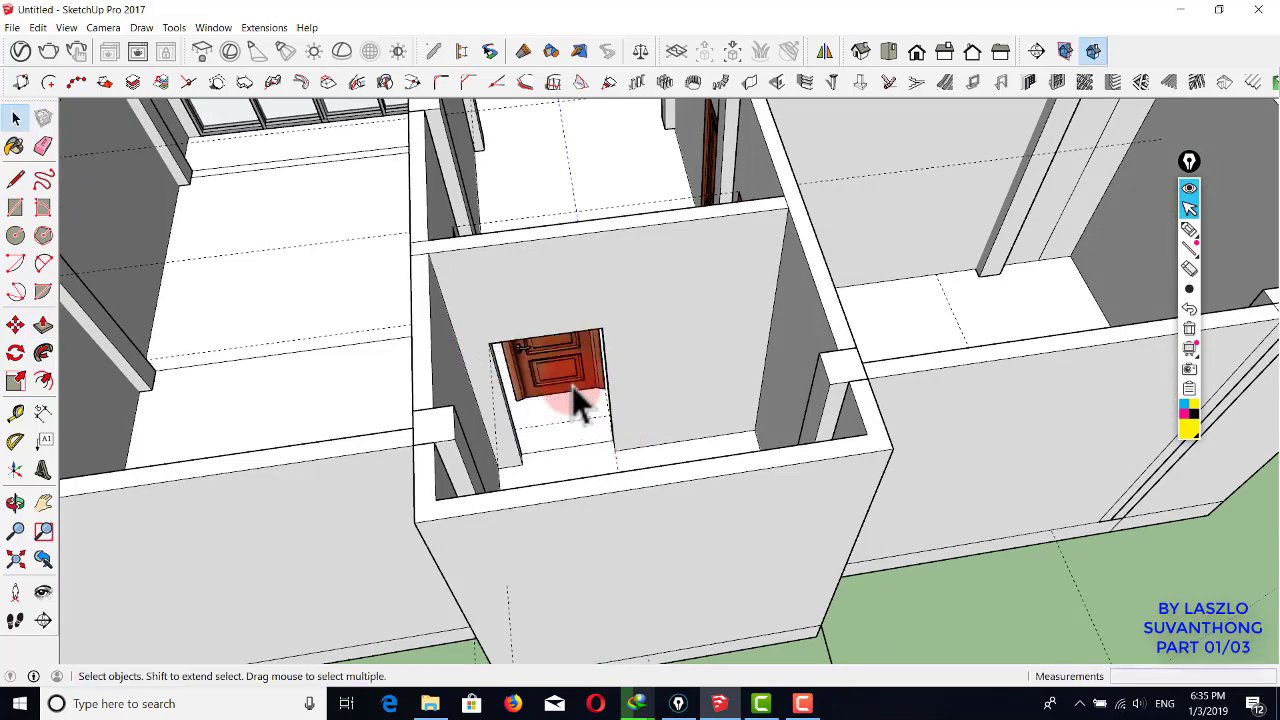
# - Move the freestanding corridor door by its lower corner into the new opening of the small room's wall
pyautogui.scroll(3, 572, 386)
pyautogui.press('m')
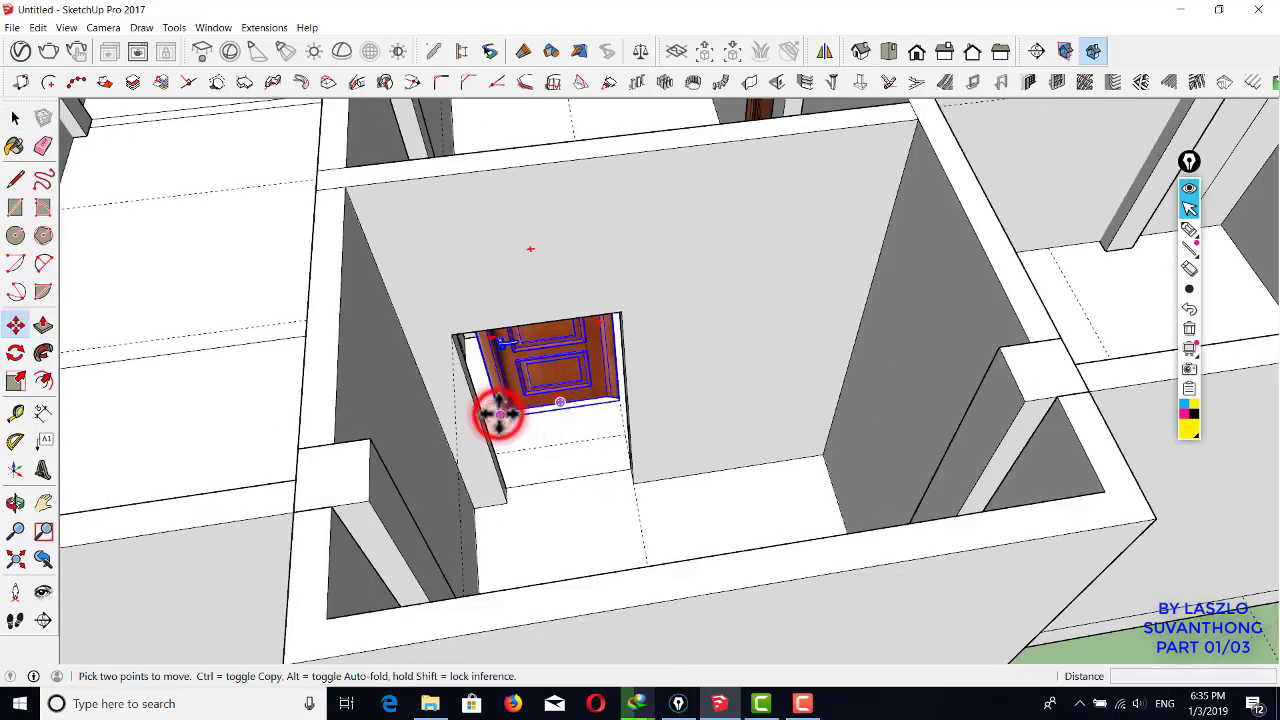
pyautogui.click(497, 415)
pyautogui.click(509, 500)
pyautogui.press('space')
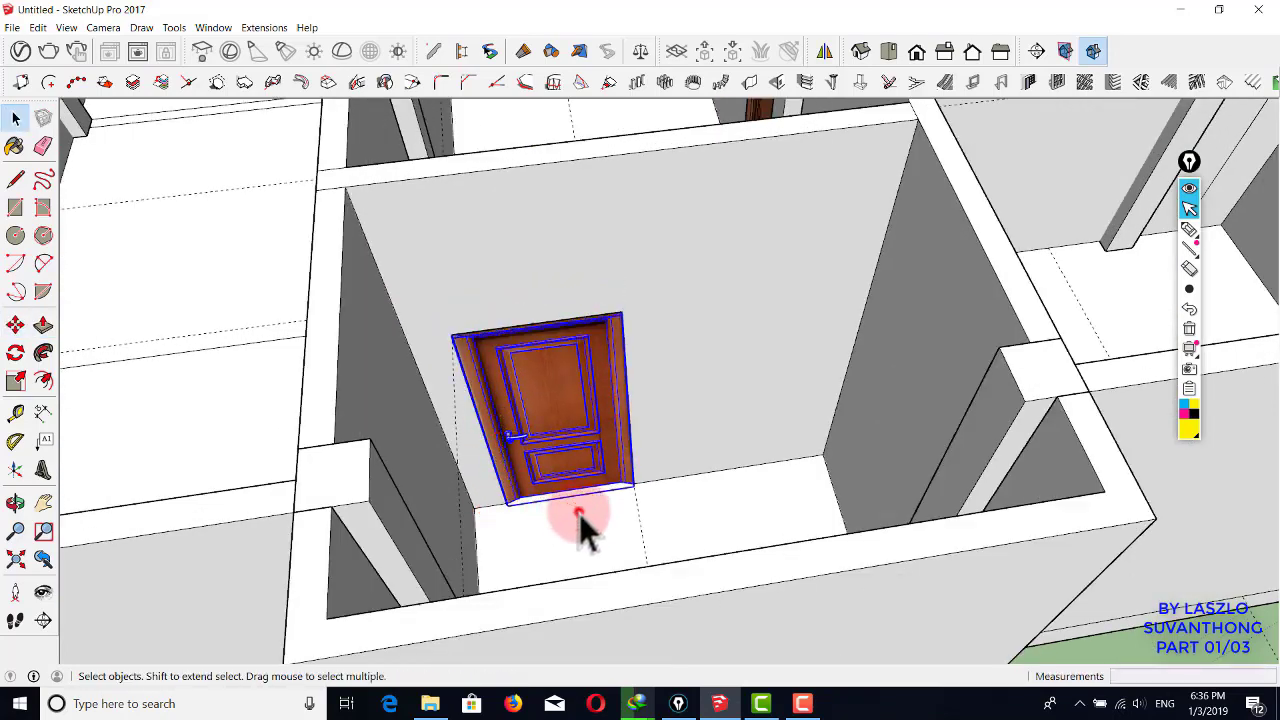
pyautogui.click(579, 513)
# - Examine the doors and glass doors fitted in the second house, the first house, and the spare windows beside the staircase
pyautogui.moveTo(579, 513); pyautogui.dragTo(670, 275, button='middle')
pyautogui.scroll(-5, 628, 388)
pyautogui.scroll(-5, 731, 243)
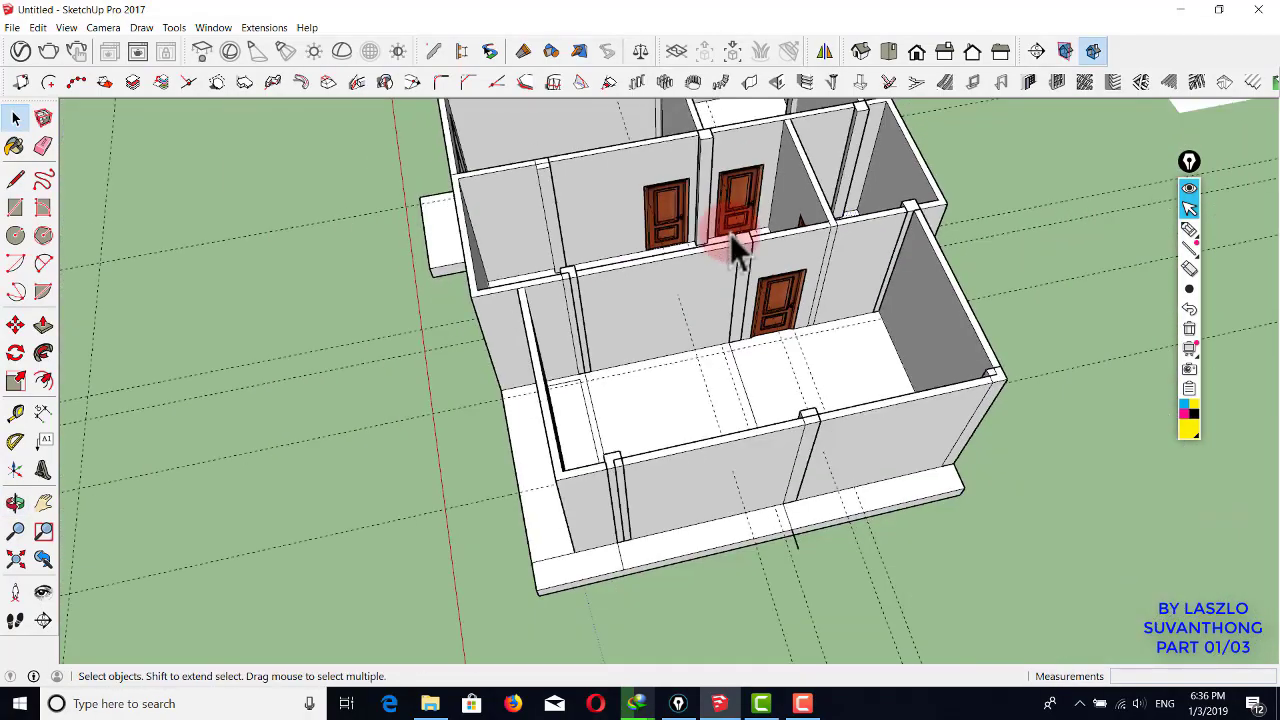
pyautogui.moveTo(571, 320); pyautogui.dragTo(845, 265, button='middle')
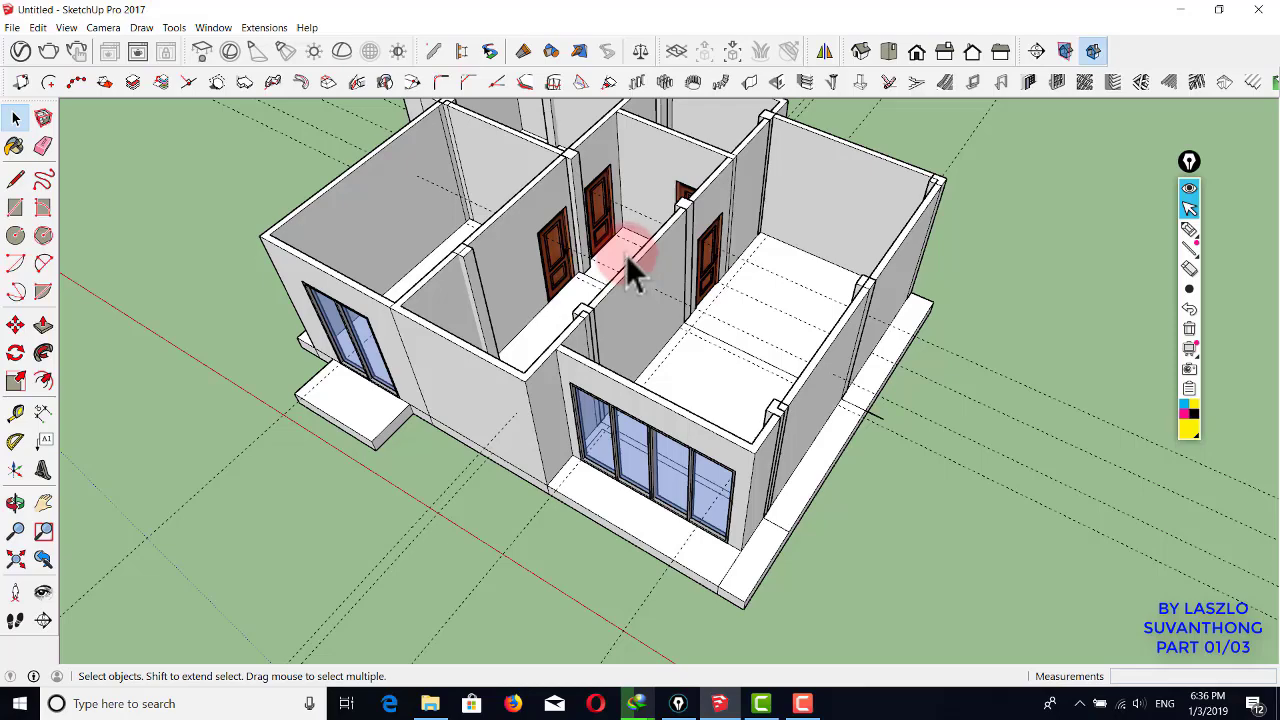
pyautogui.scroll(-5, 640, 250)
pyautogui.keyDown('shift'); pyautogui.moveTo(652, 246); pyautogui.dragTo(650, 350, button='middle'); pyautogui.keyUp('shift')
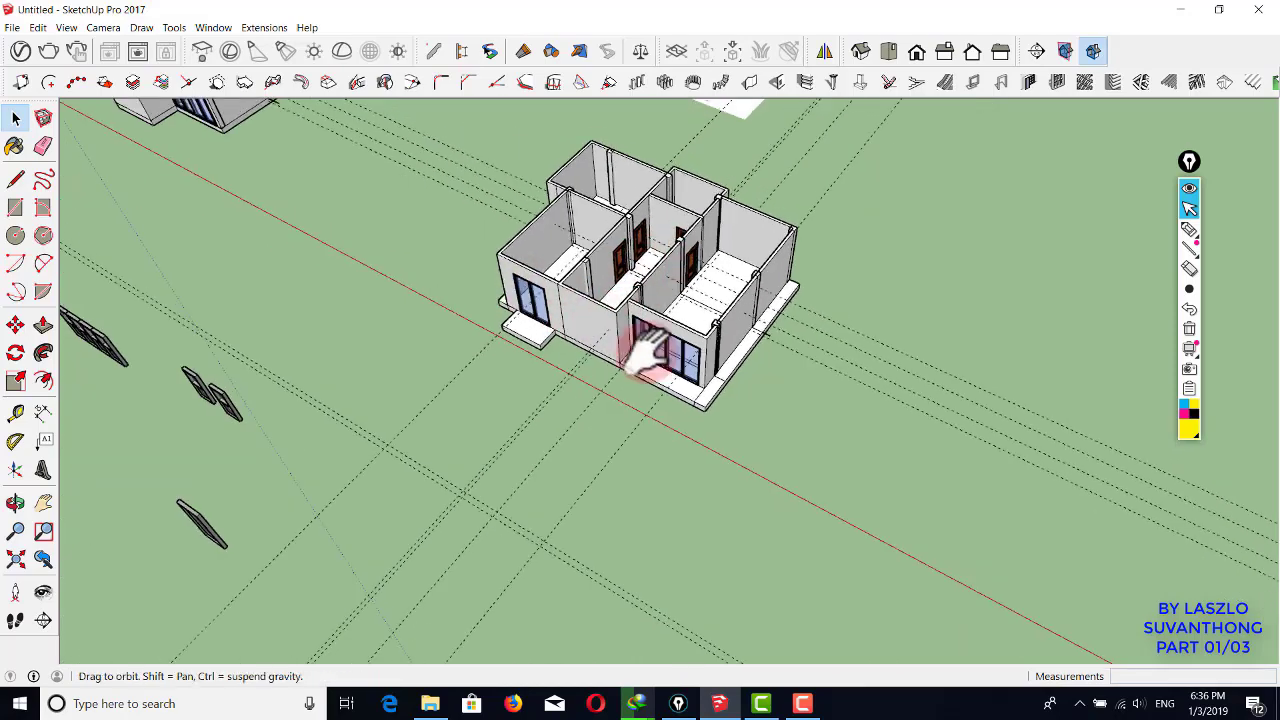
pyautogui.scroll(-5, 650, 350)
pyautogui.moveTo(600, 310); pyautogui.dragTo(766, 277, button='middle')
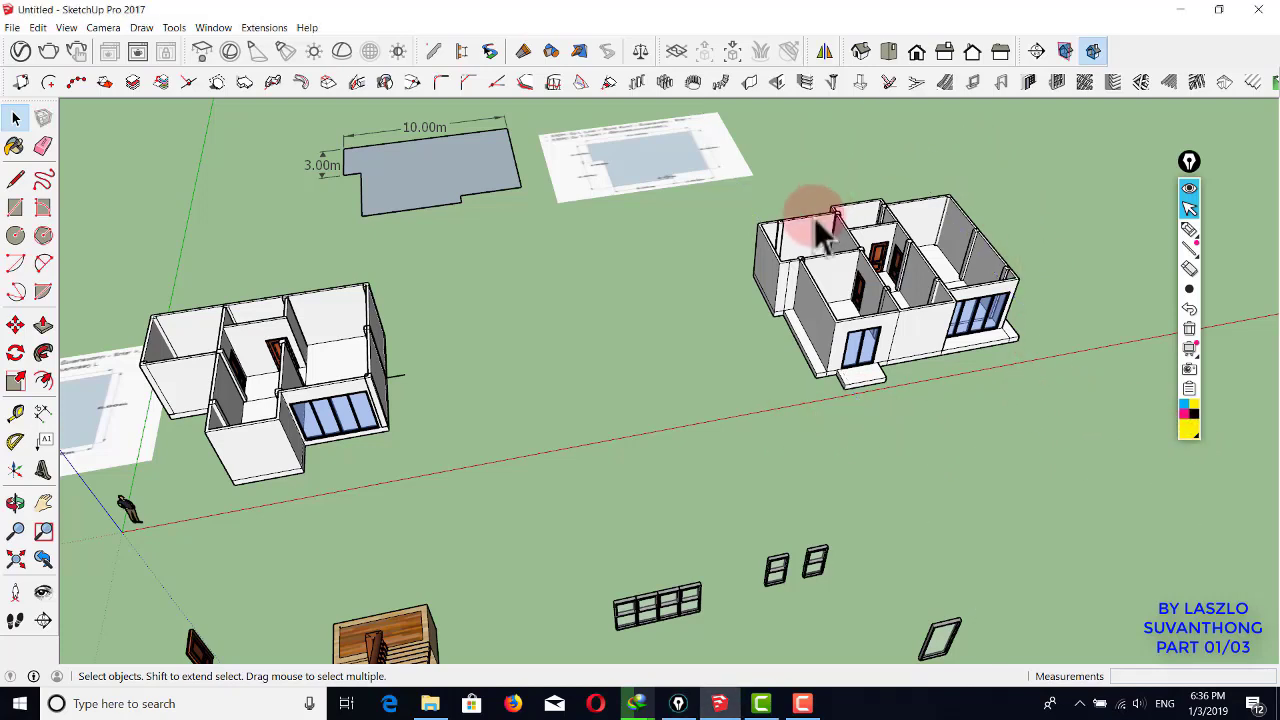
pyautogui.keyDown('shift'); pyautogui.moveTo(493, 280); pyautogui.dragTo(540, 280, button='middle'); pyautogui.keyUp('shift')
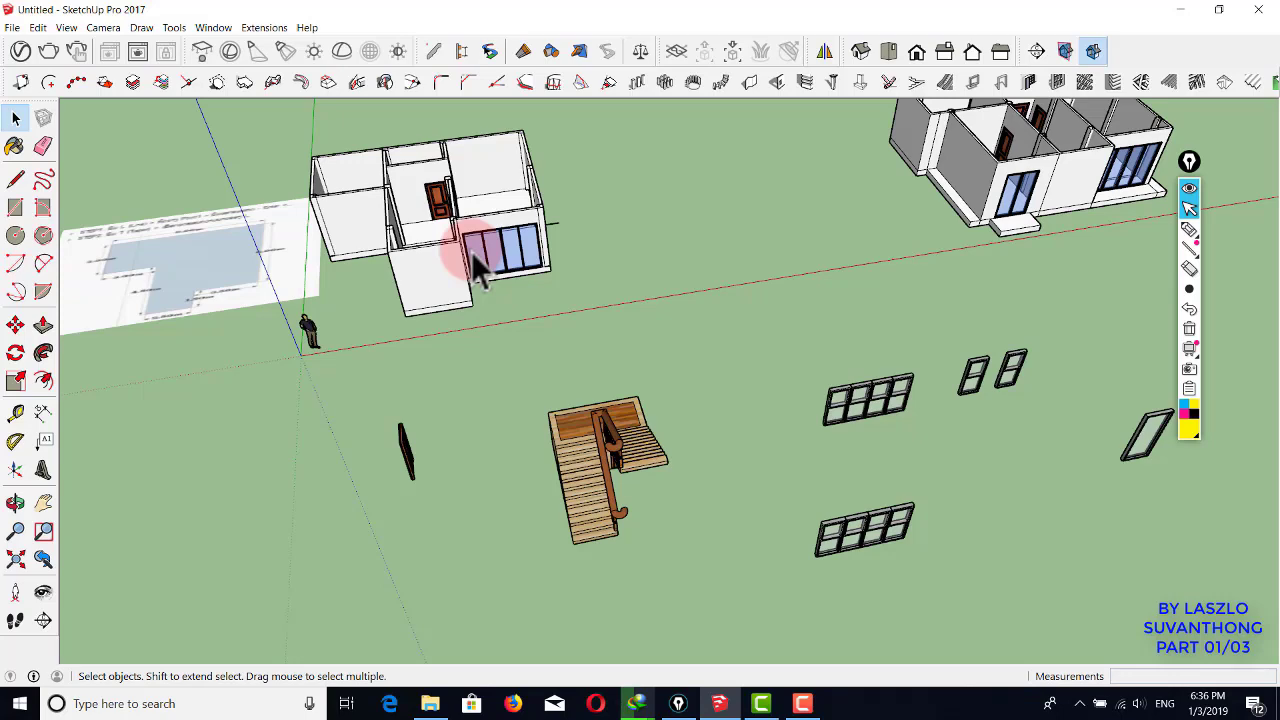
pyautogui.keyDown('shift'); pyautogui.moveTo(815, 345); pyautogui.dragTo(718, 314, button='middle'); pyautogui.keyUp('shift')
# - Explode the farther four-panel window group and bring up the available operations for its left two-panel part
pyautogui.click(748, 322)
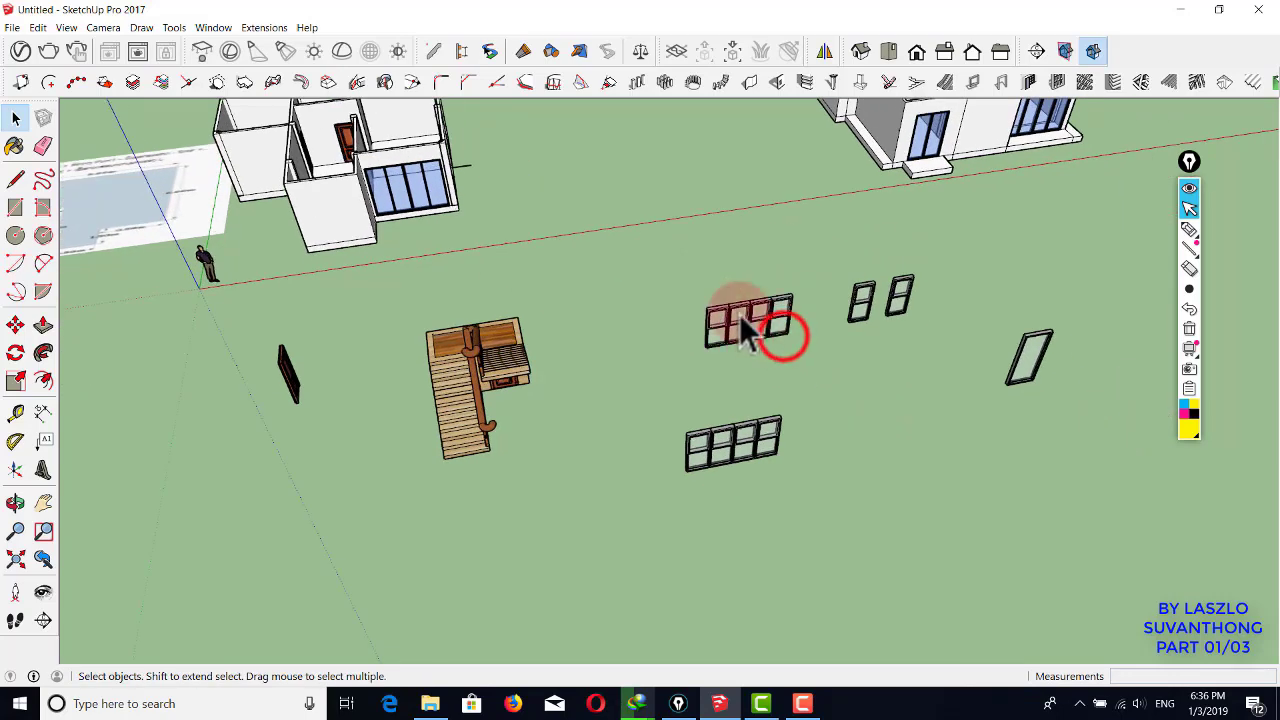
pyautogui.scroll(2, 784, 338)
pyautogui.scroll(1, 730, 314)
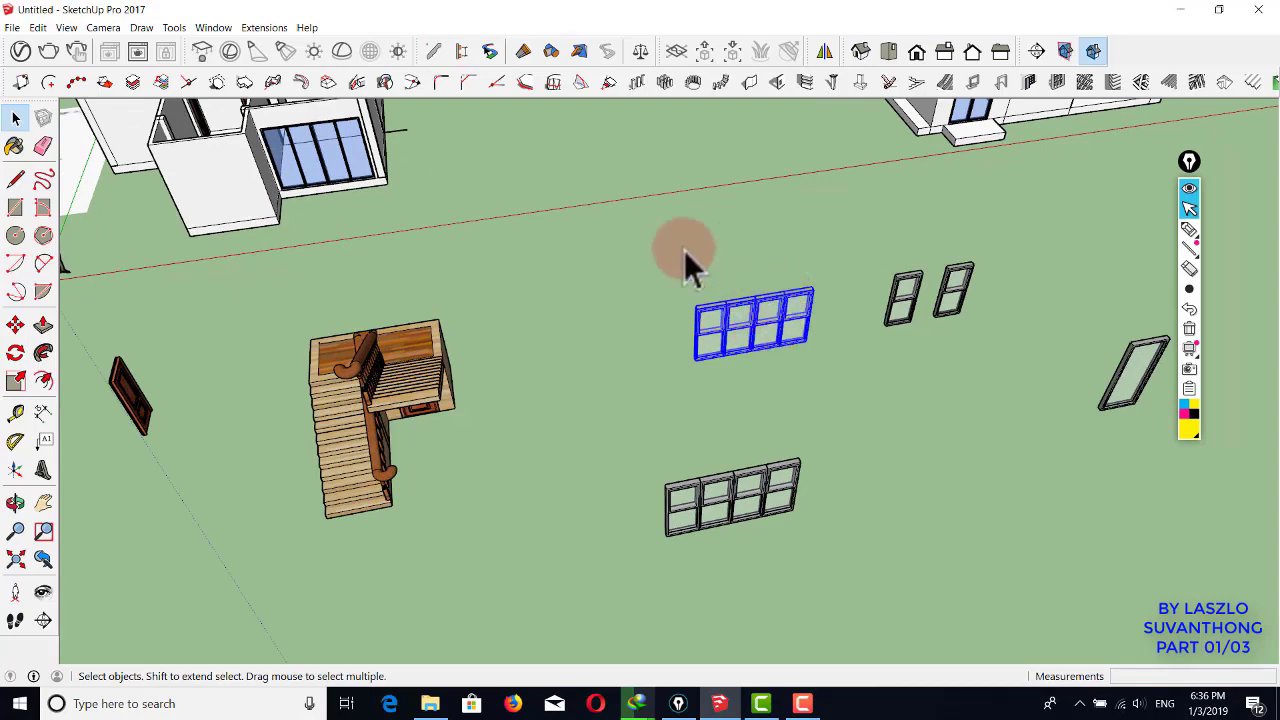
pyautogui.scroll(2, 756, 313)
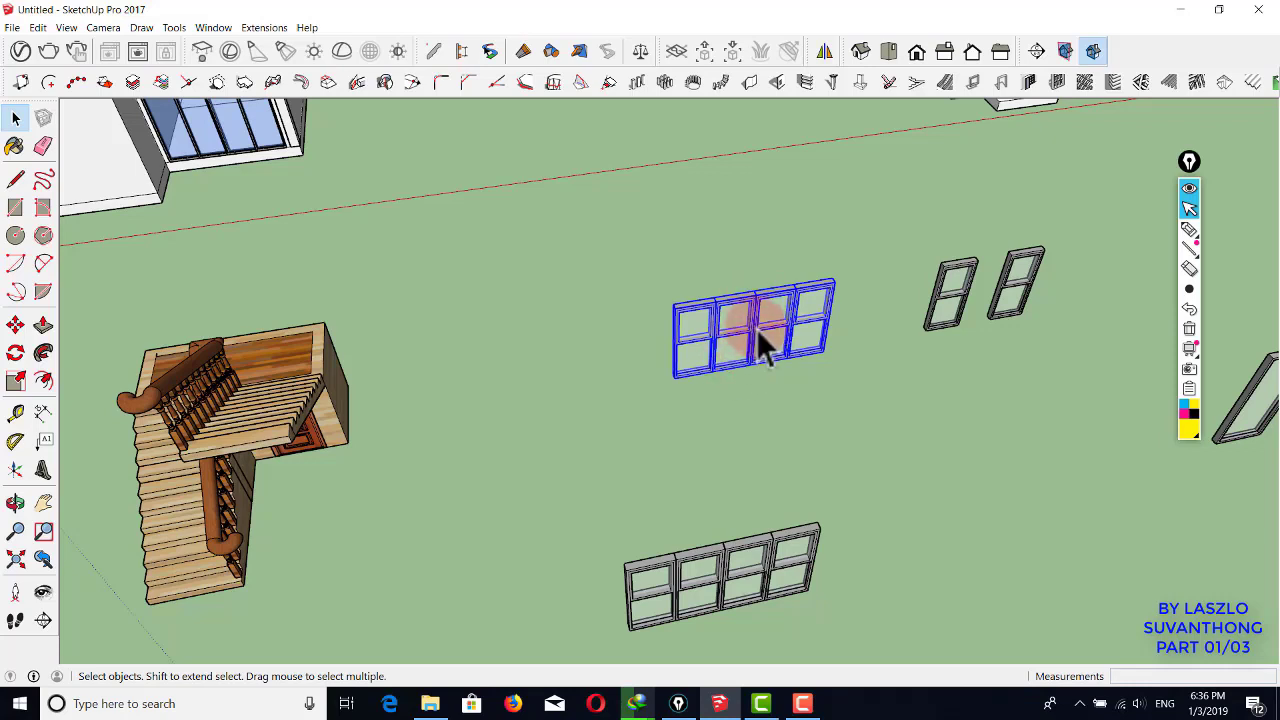
pyautogui.rightClick(760, 345)
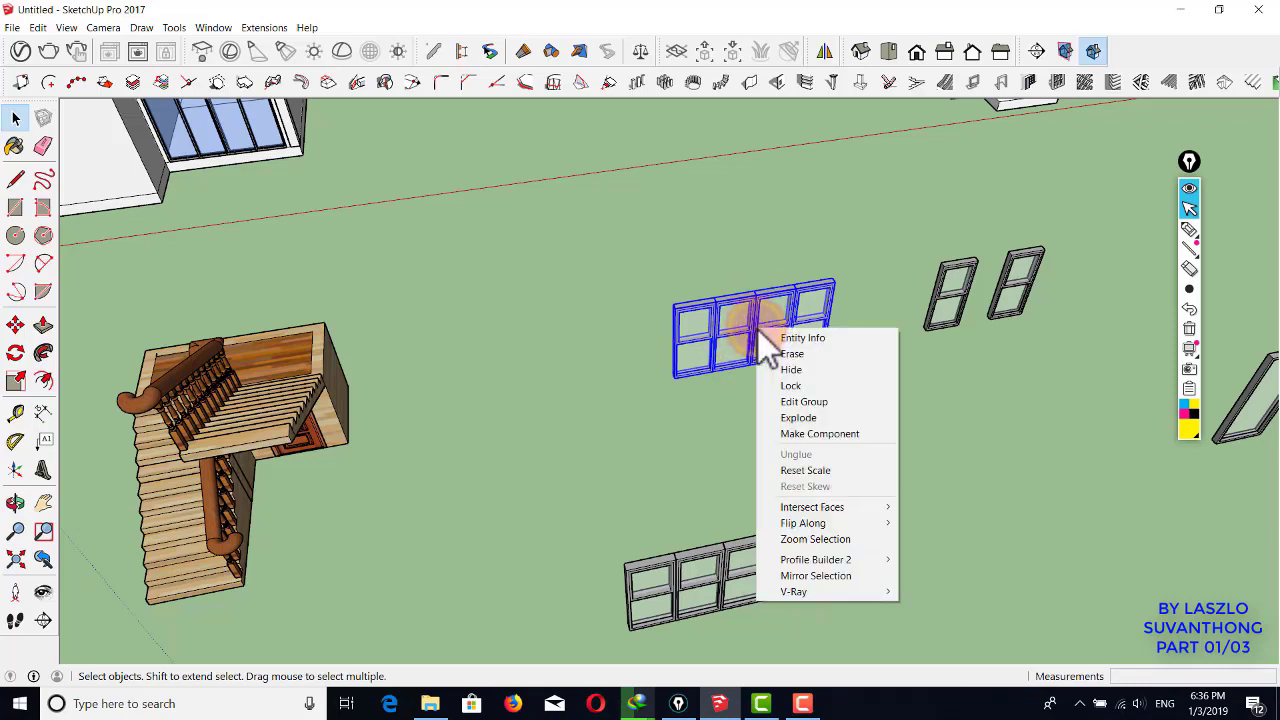
pyautogui.click(805, 418)
pyautogui.scroll(3, 740, 345)
pyautogui.rightClick(683, 343)
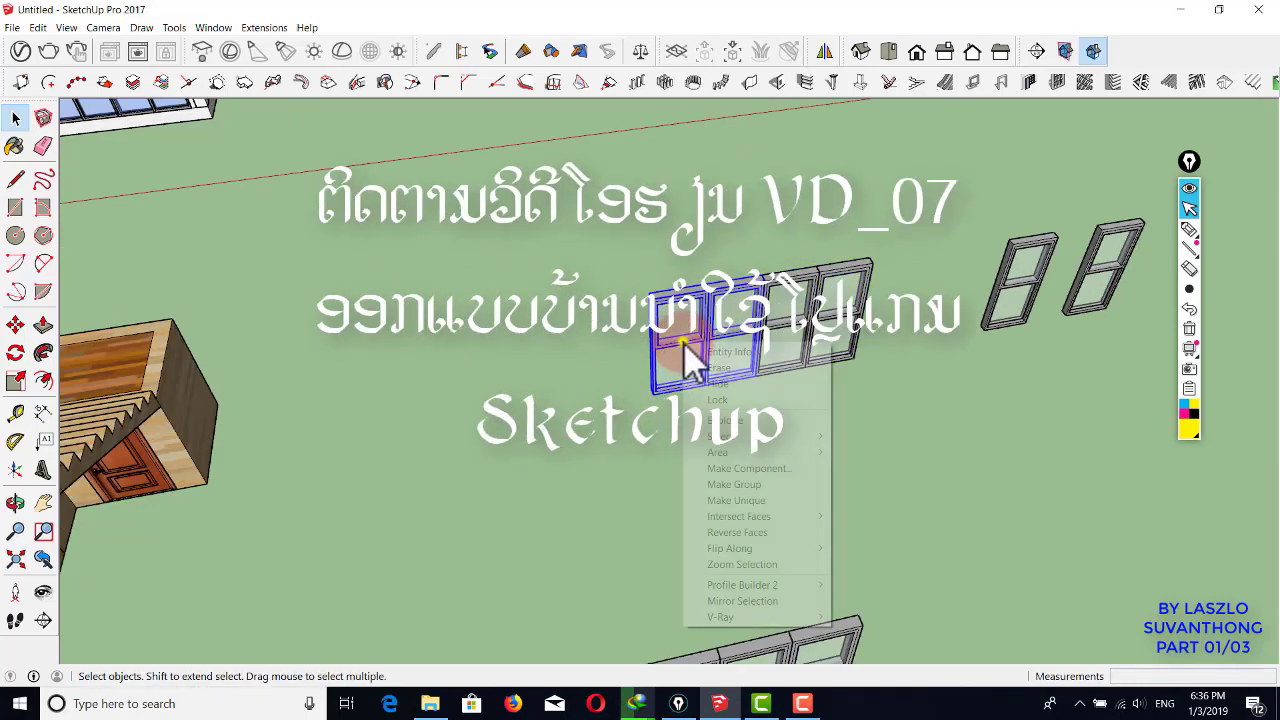